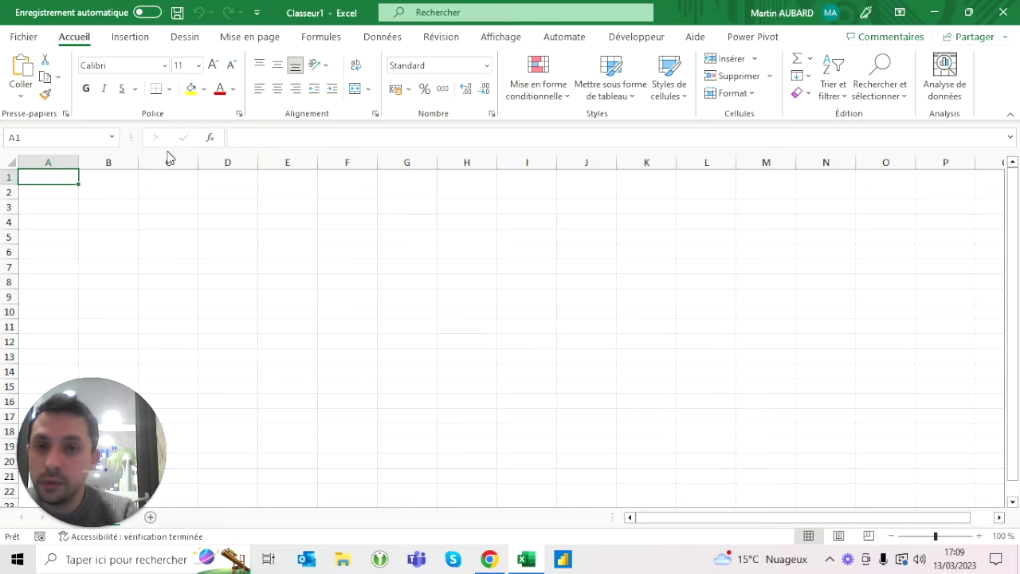
# - Select cell D3 in the empty Classeur1 and switch to the Données ribbon tab
pyautogui.click(86, 452)
pyautogui.moveTo(86, 453)
pyautogui.mouseDown()
pyautogui.moveTo(239, 485)
pyautogui.moveTo(80, 489)
pyautogui.mouseUp()
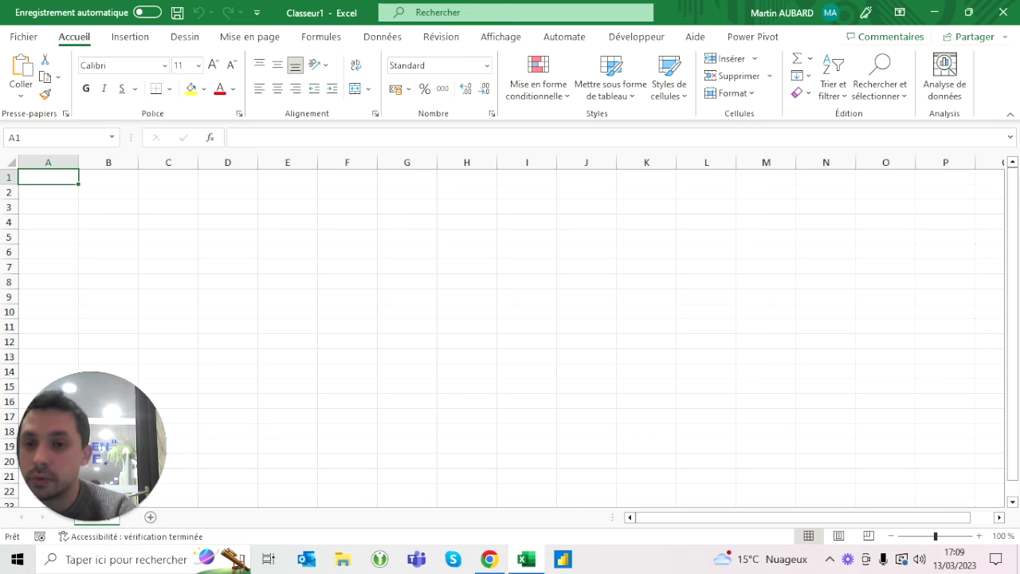
pyautogui.click(227, 206)
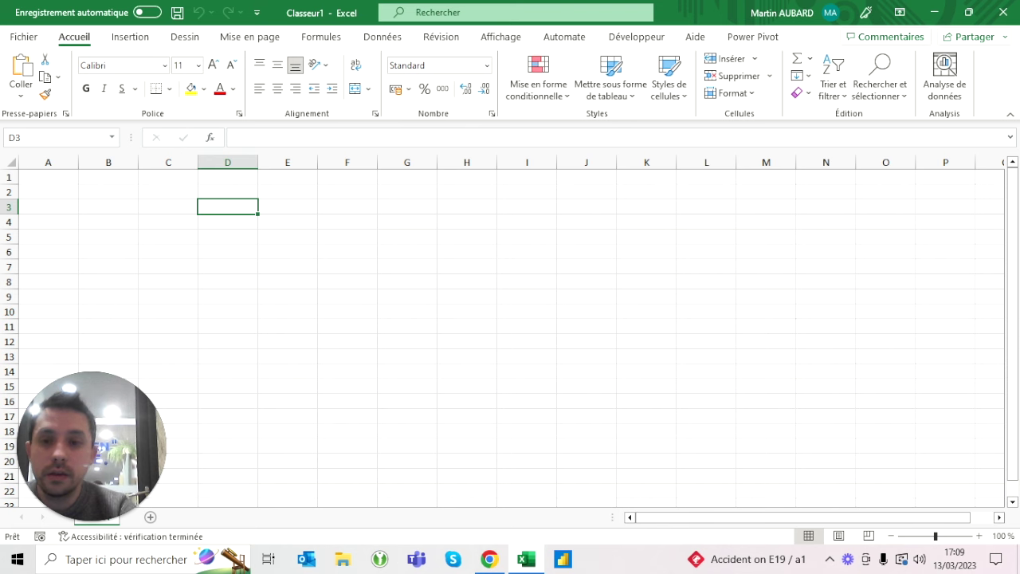
pyautogui.click(401, 42)
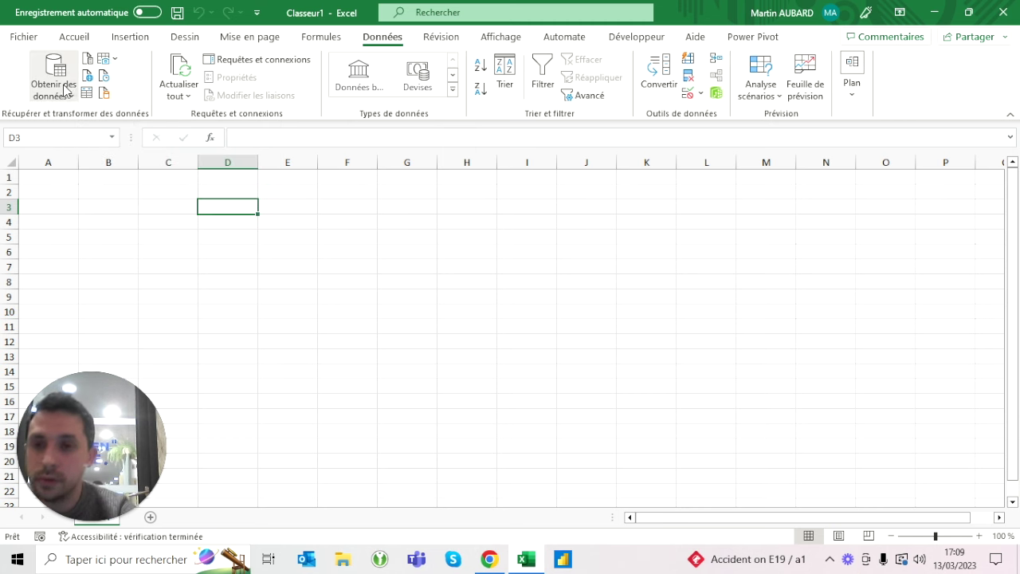
# - Look through the Obtenir des données sources, then open the À partir du web dialog
pyautogui.click(67, 90)
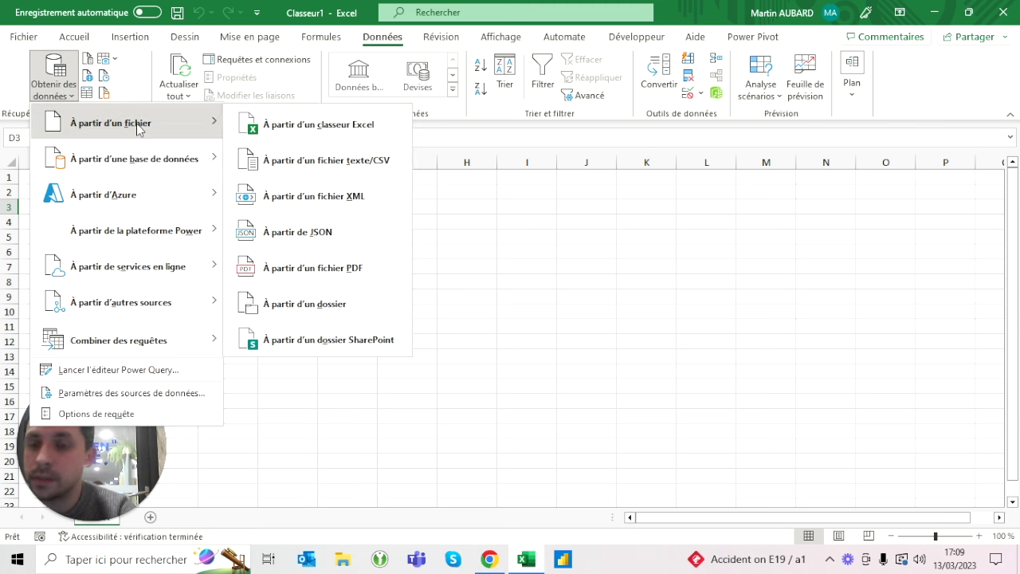
pyautogui.moveTo(111, 122)
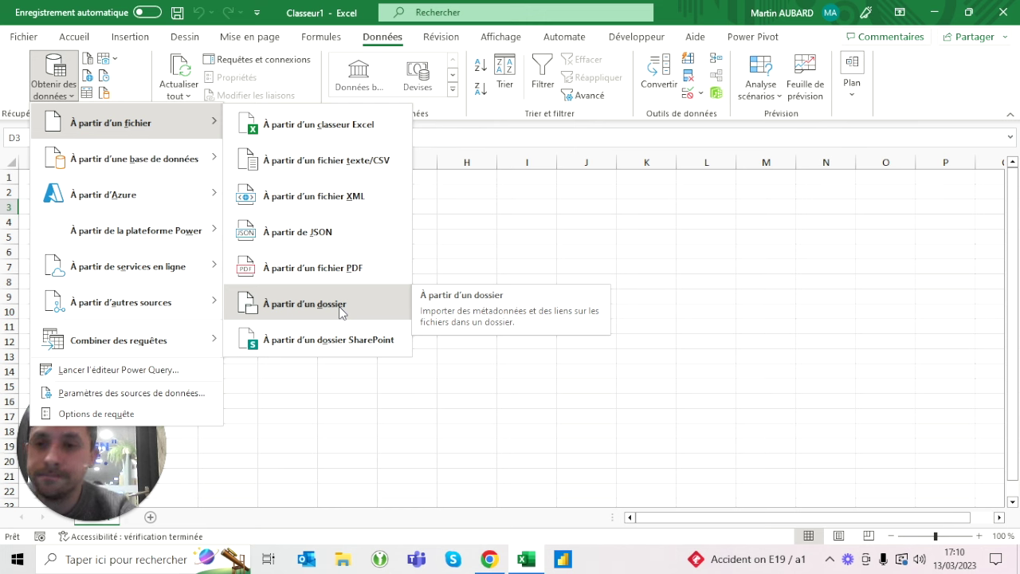
pyautogui.click(89, 78)
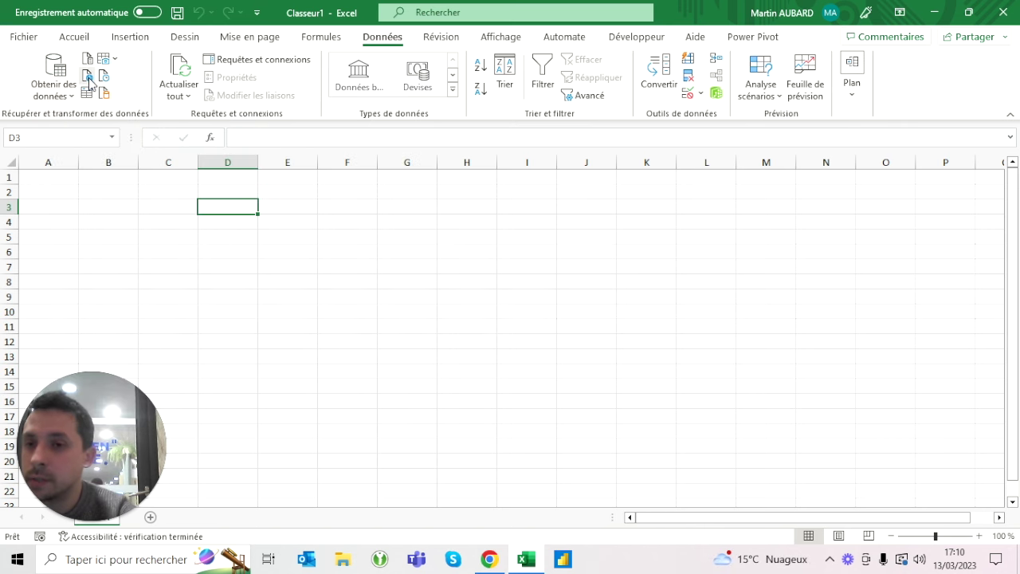
pyautogui.click(89, 78)
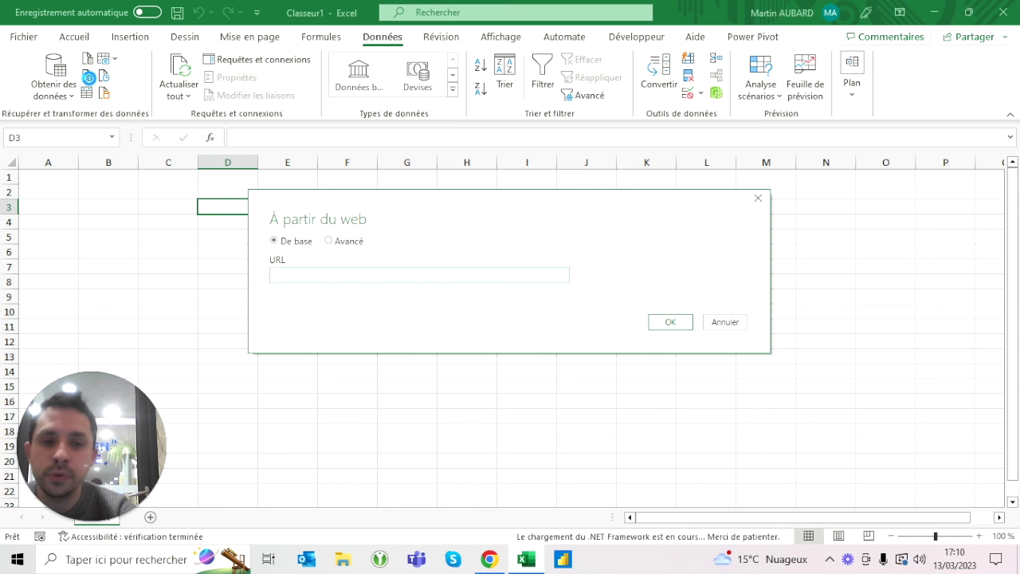
pyautogui.click(735, 326)
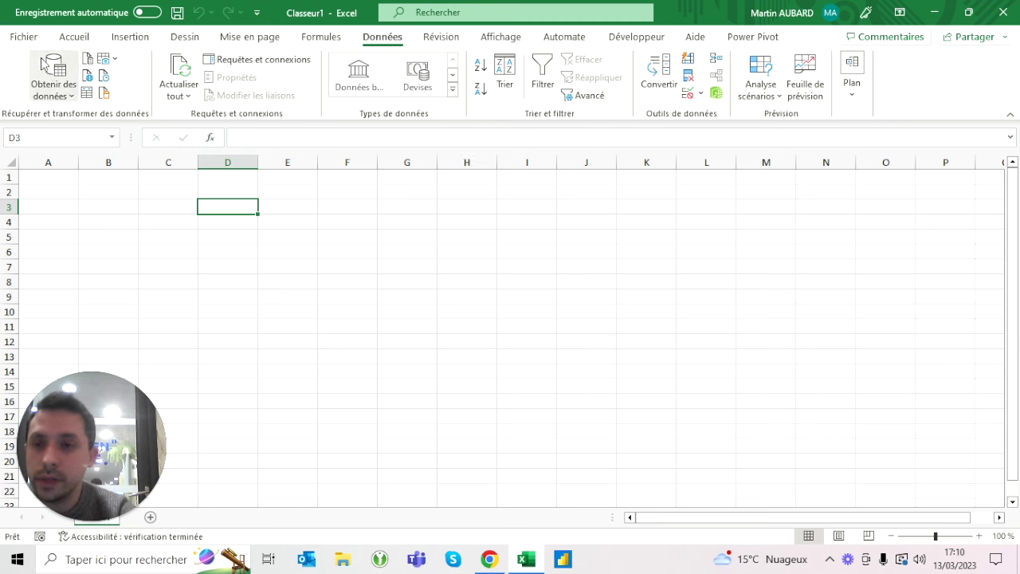
pyautogui.click(54, 94)
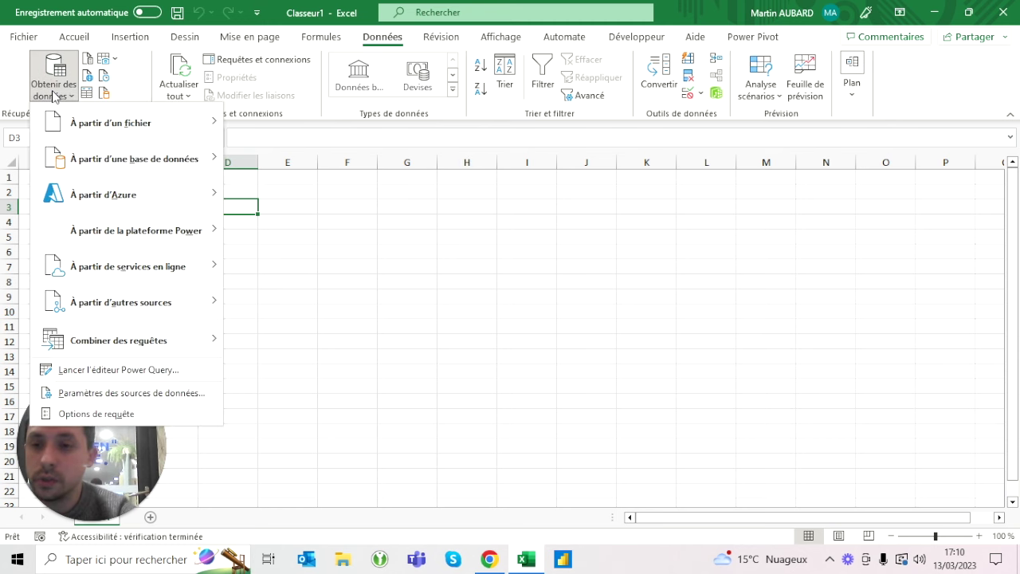
pyautogui.moveTo(121, 302)
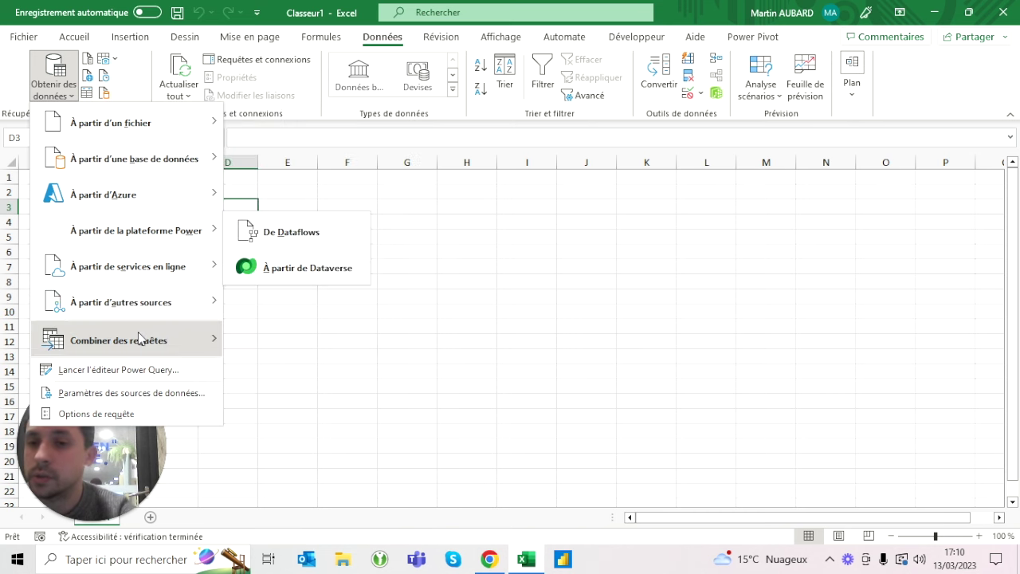
pyautogui.click(60, 80)
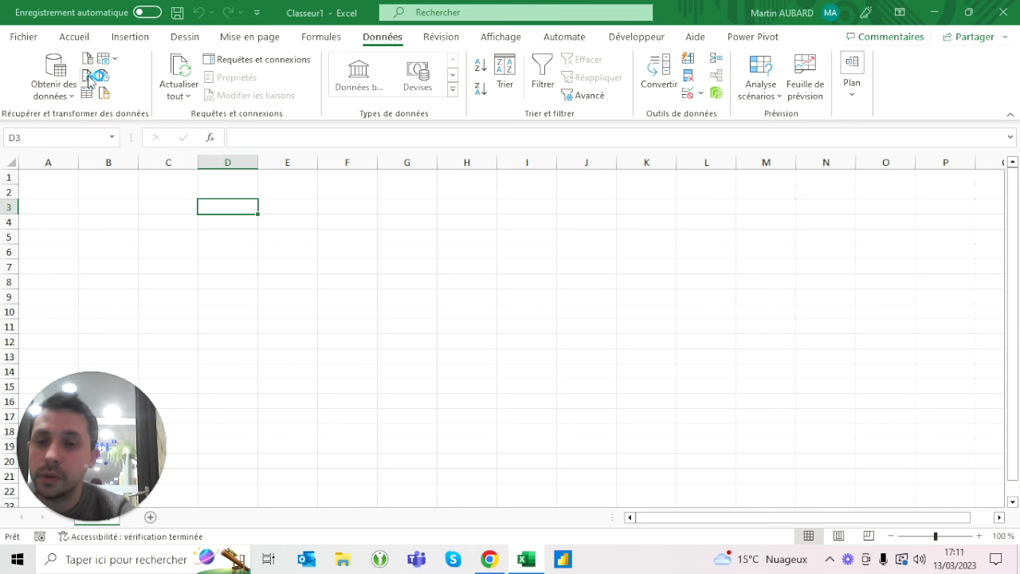
pyautogui.click(89, 80)
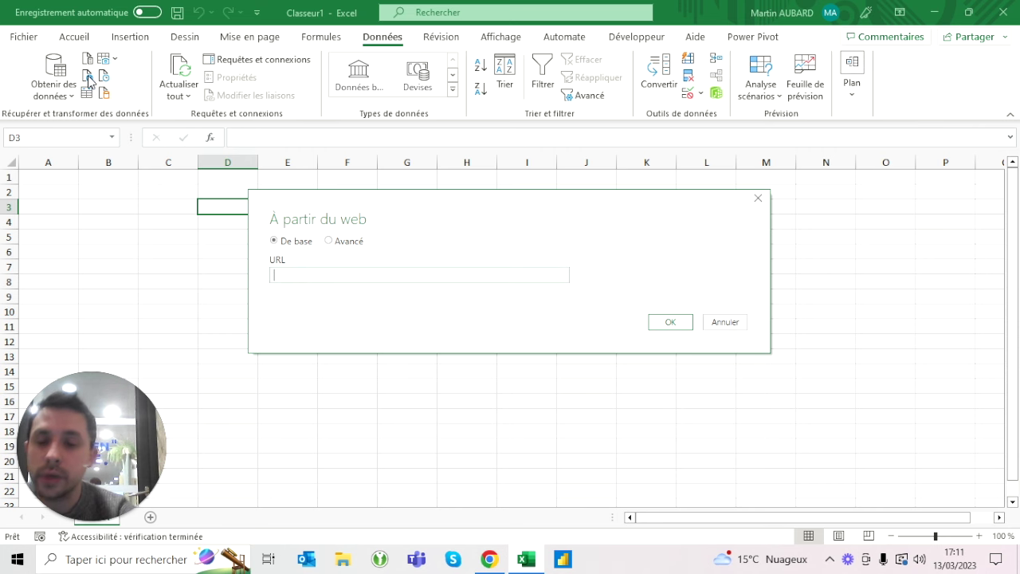
# - Search Ecosia in Chrome for 'liste des pays d'europe'
pyautogui.hotkey('alt', 'Tab')
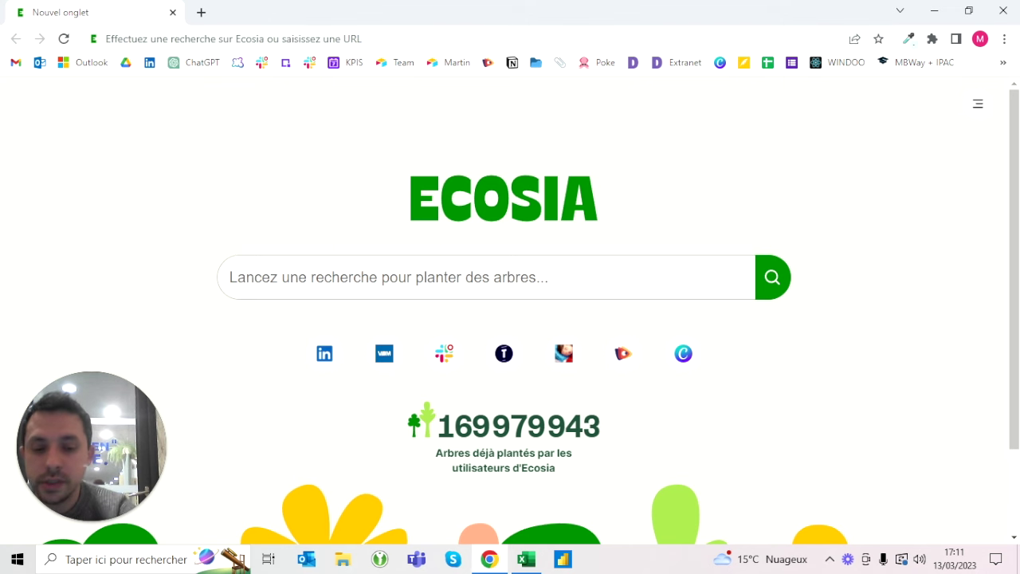
pyautogui.click(479, 276)
pyautogui.write('lise')
pyautogui.press('BackSpace')
pyautogui.write("te de s pays d'er")
pyautogui.press('BackSpace')
pyautogui.write('uroe')
pyautogui.press('BackSpace')
pyautogui.write('pe')
pyautogui.press('Return')
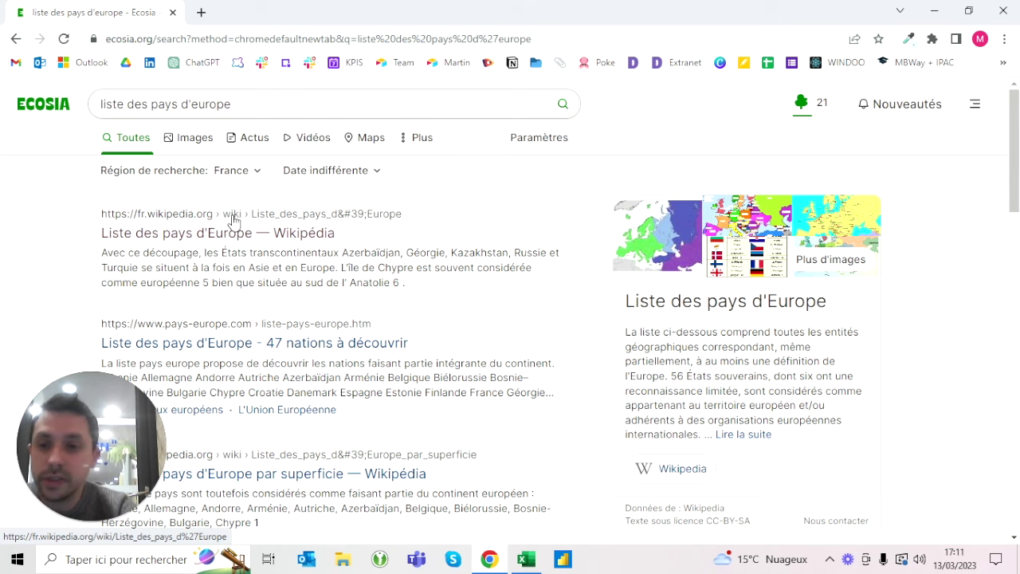
# - Open the Wikipedia 'Liste des pays d'Europe' article, skim its tables, and select its URL
pyautogui.click(214, 240)
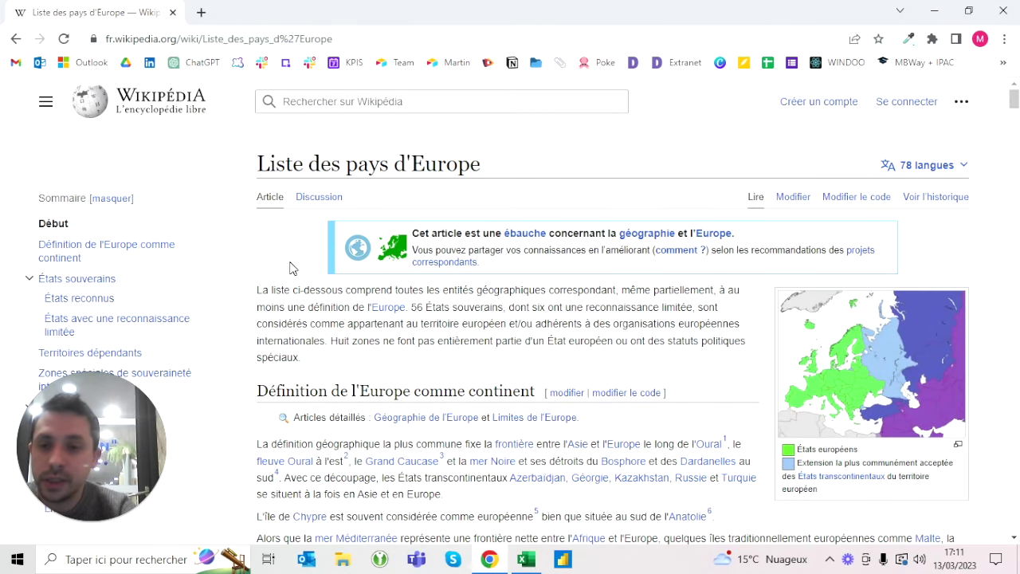
pyautogui.scroll(-1, 290, 268)
pyautogui.scroll(1, 291, 268)
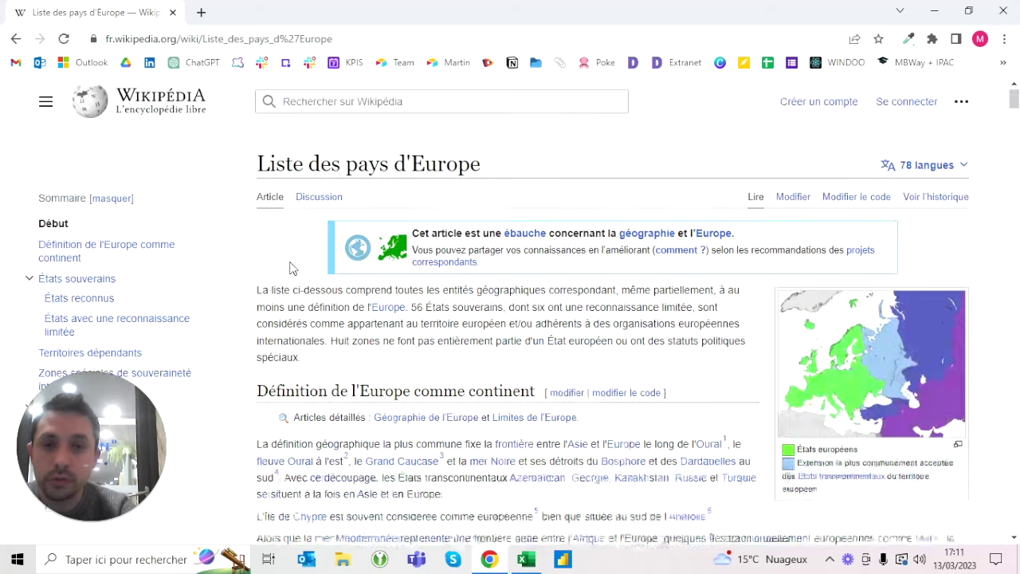
pyautogui.scroll(-2, 341, 280)
pyautogui.scroll(2, 341, 281)
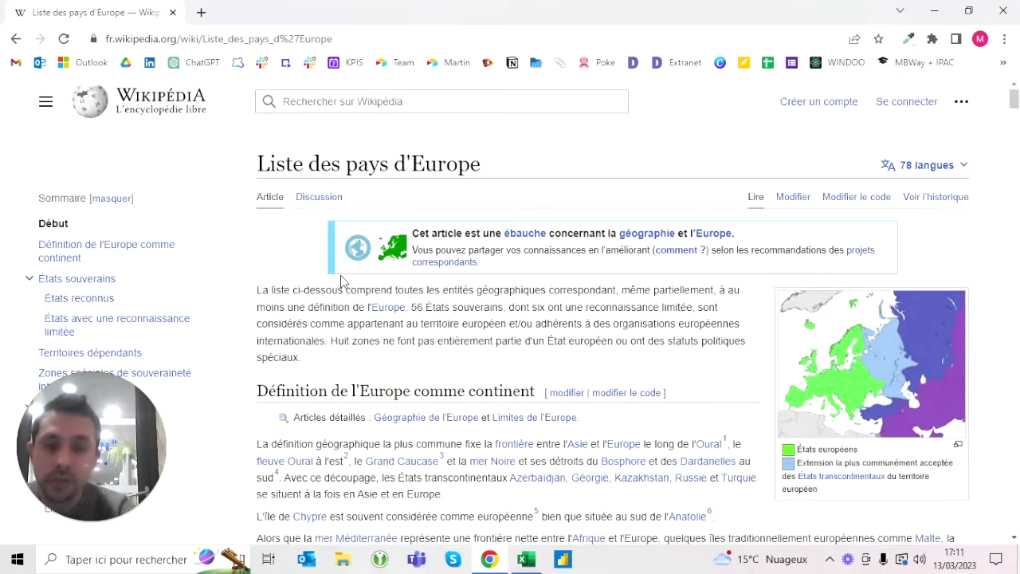
pyautogui.scroll(-5, 519, 419)
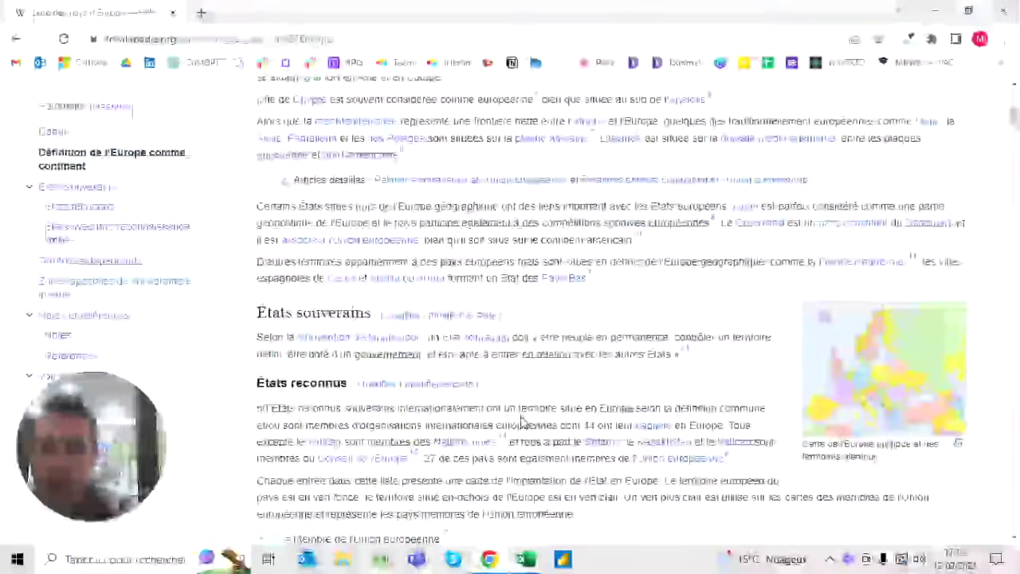
pyautogui.scroll(-2, 277, 375)
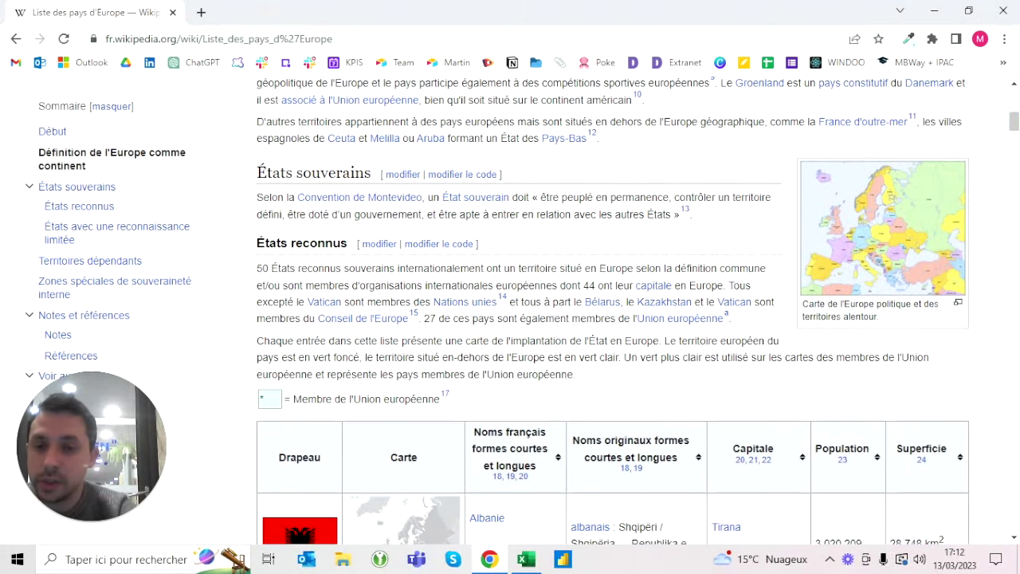
pyautogui.scroll(-2, 394, 386)
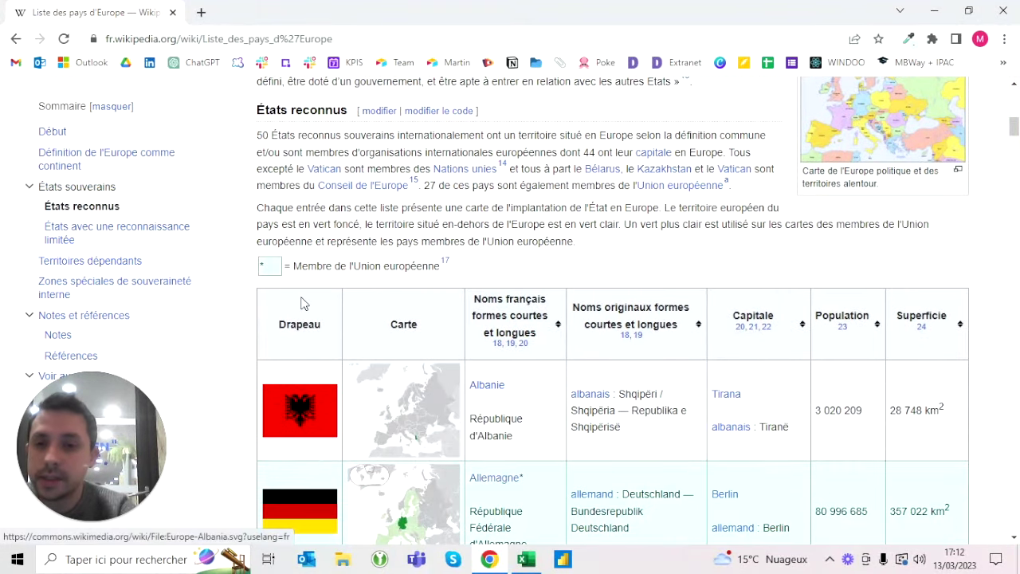
pyautogui.scroll(-1, 558, 377)
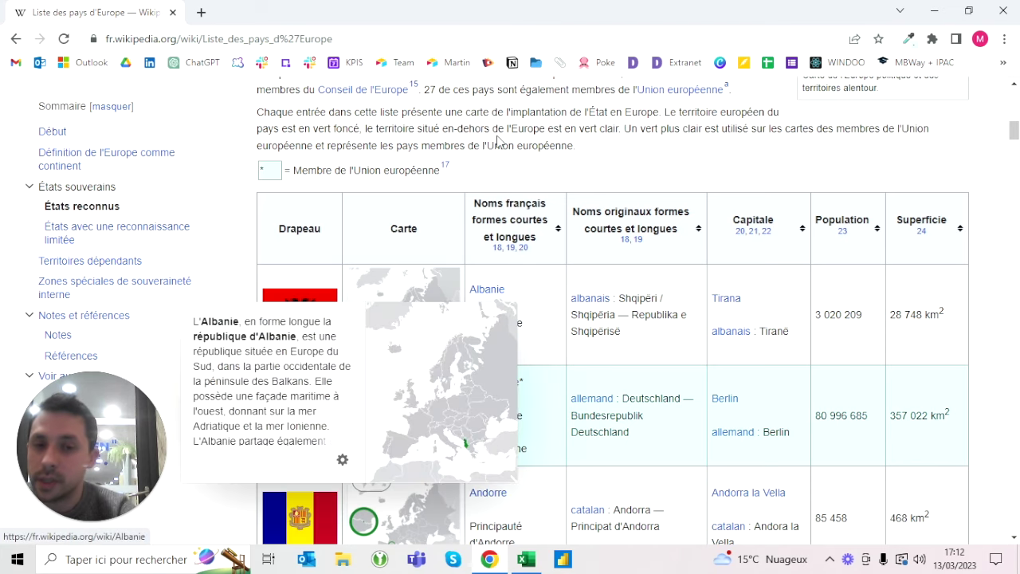
pyautogui.scroll(-4, 586, 371)
pyautogui.scroll(-4, 586, 371)
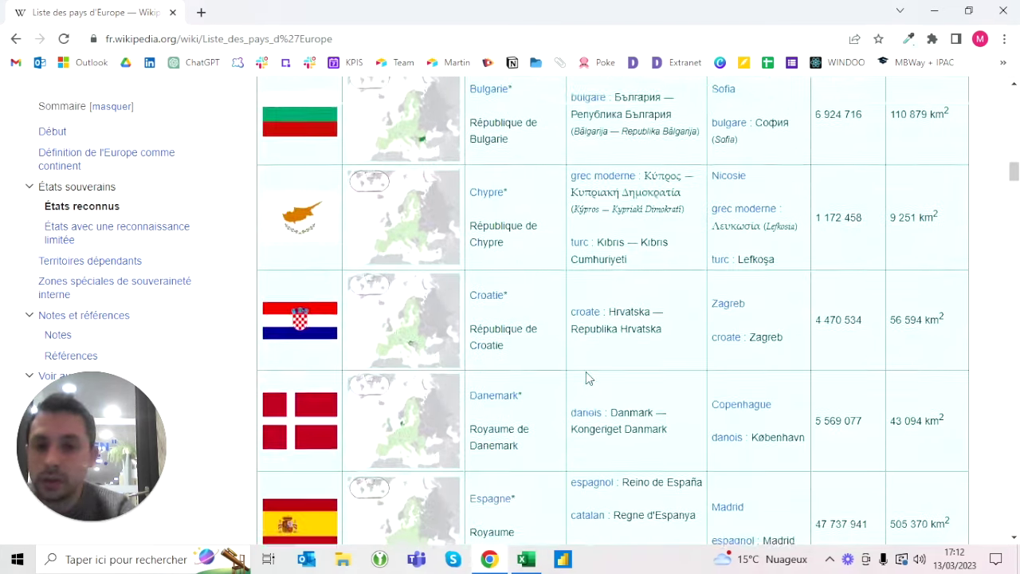
pyautogui.scroll(-4, 585, 372)
pyautogui.scroll(-5, 586, 371)
pyautogui.scroll(-5, 586, 372)
pyautogui.scroll(-5, 586, 371)
pyautogui.scroll(-5, 586, 372)
pyautogui.scroll(-4, 586, 372)
pyautogui.scroll(-5, 519, 244)
pyautogui.scroll(2, 519, 244)
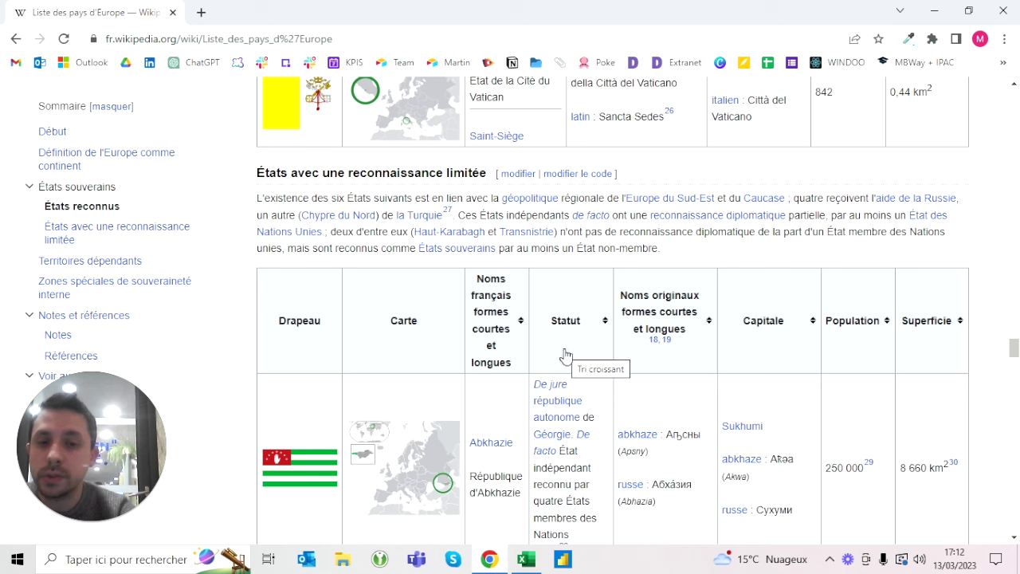
pyautogui.scroll(-2, 528, 462)
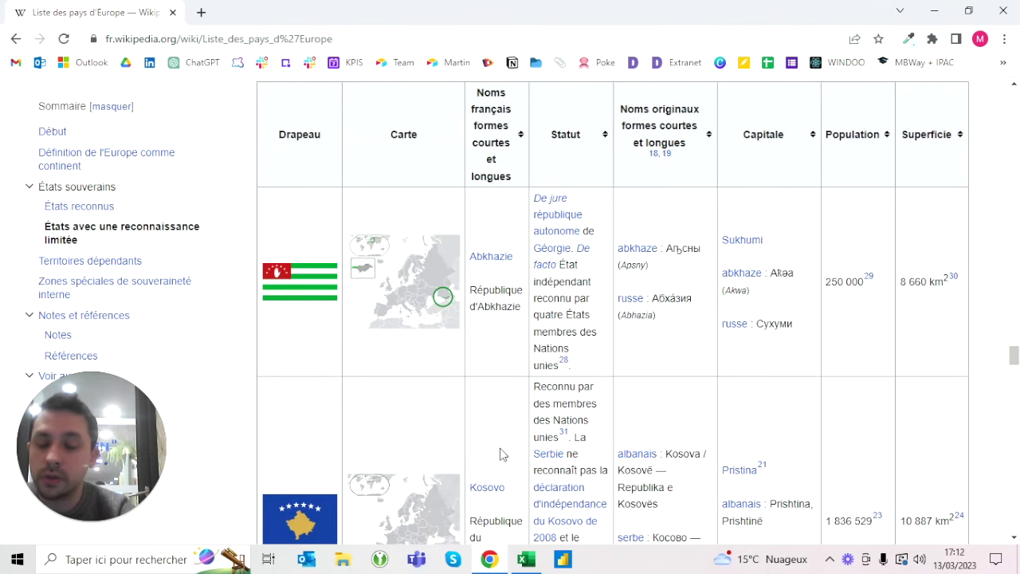
pyautogui.scroll(-2, 500, 453)
pyautogui.scroll(-3, 501, 454)
pyautogui.scroll(-4, 488, 365)
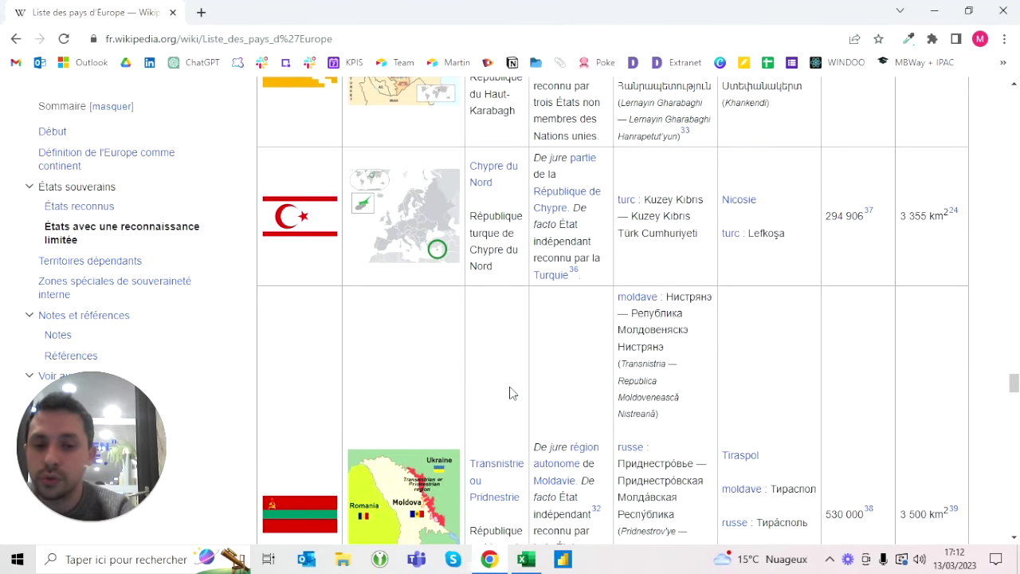
pyautogui.scroll(-2, 511, 393)
pyautogui.scroll(-8, 510, 392)
pyautogui.scroll(-2, 510, 392)
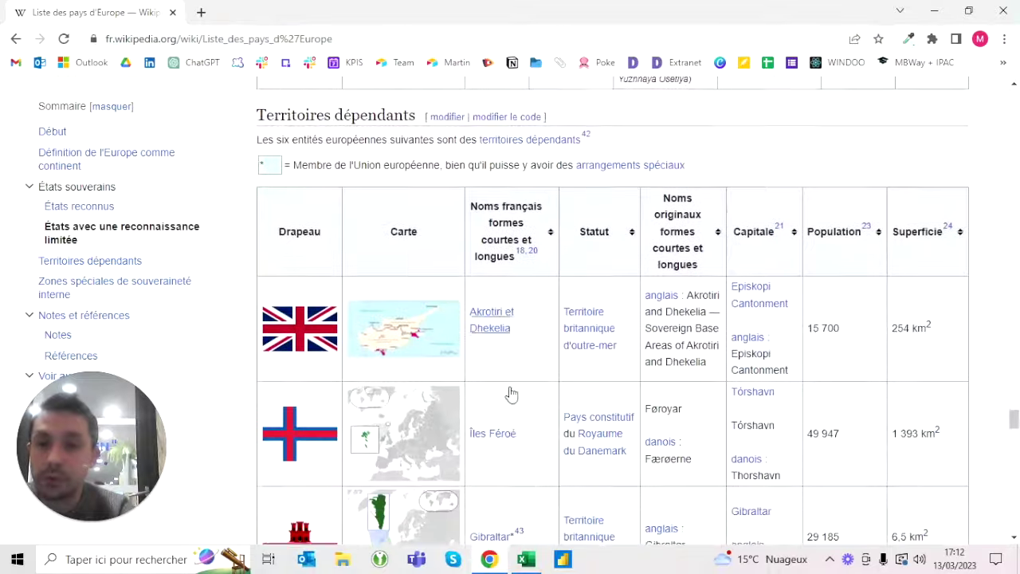
pyautogui.scroll(-1, 510, 392)
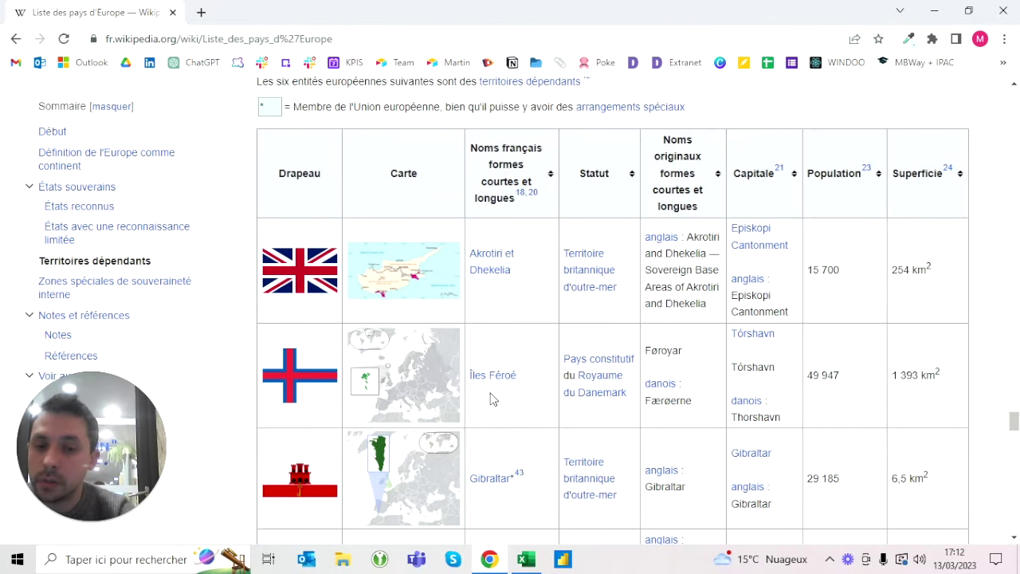
pyautogui.scroll(-6, 510, 213)
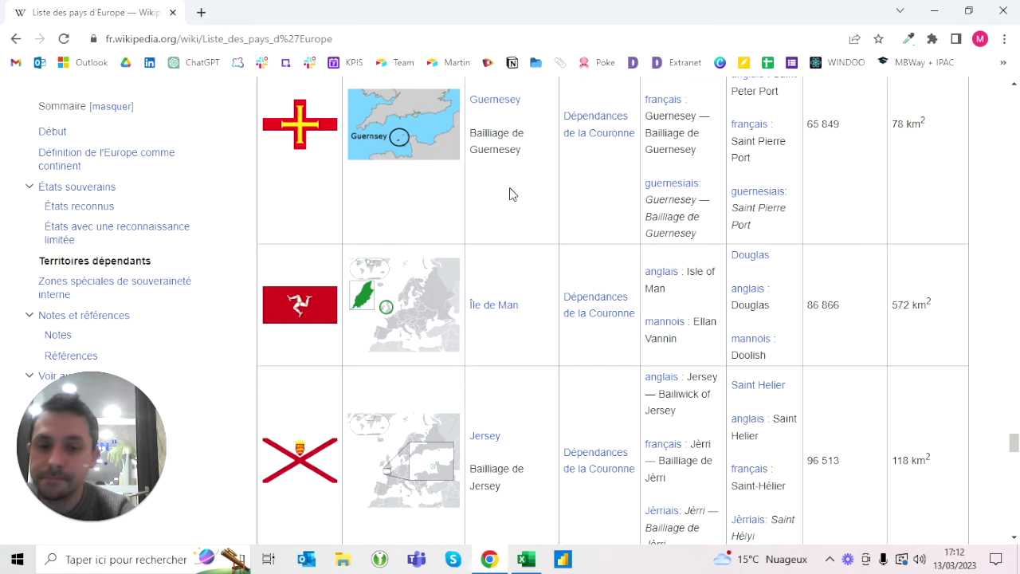
pyautogui.scroll(2, 510, 194)
pyautogui.scroll(3, 511, 195)
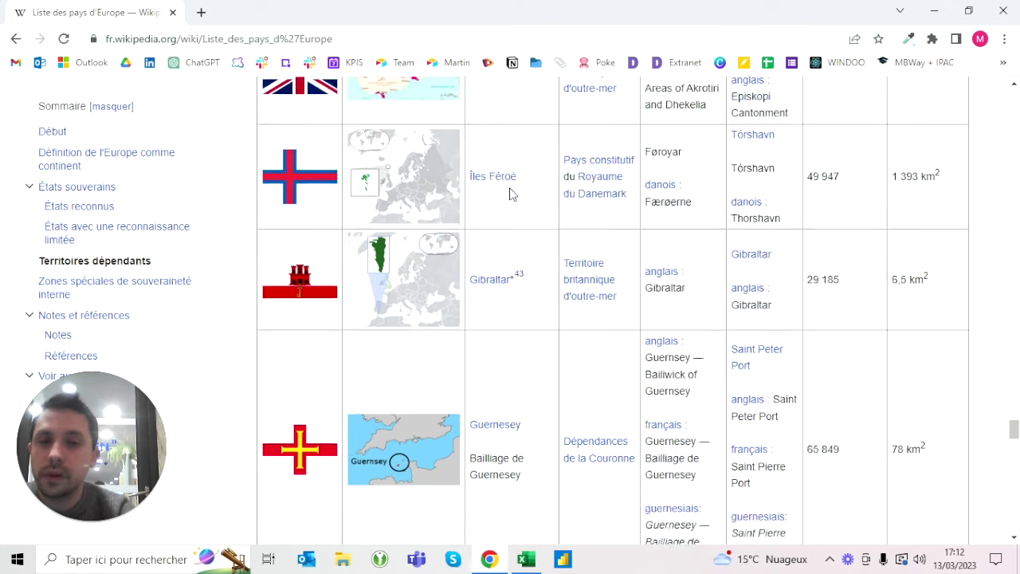
pyautogui.scroll(5, 510, 195)
pyautogui.scroll(5, 510, 194)
pyautogui.scroll(10, 510, 195)
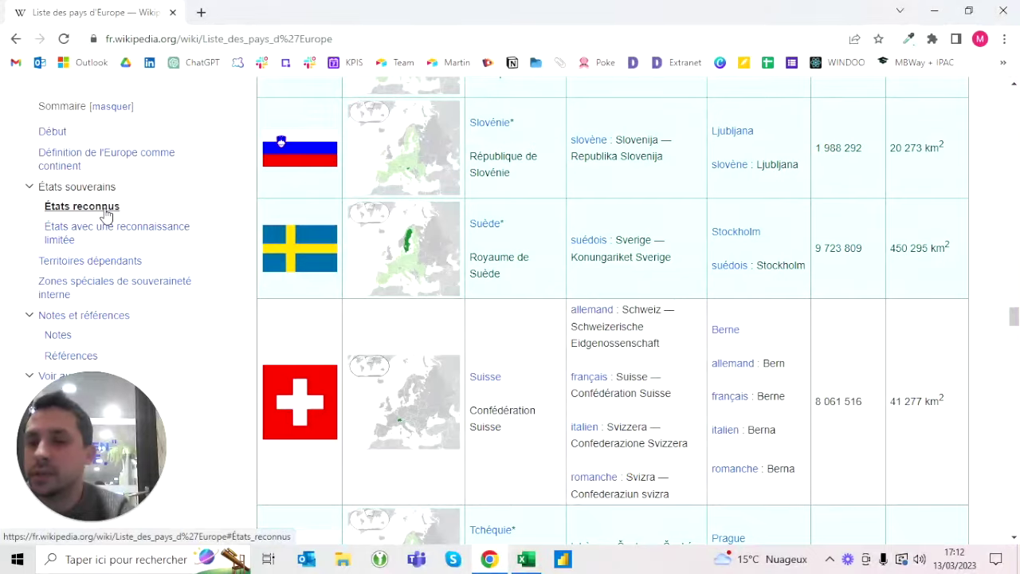
pyautogui.scroll(4, 436, 258)
pyautogui.scroll(3, 436, 258)
pyautogui.scroll(4, 436, 257)
pyautogui.scroll(2, 437, 257)
pyautogui.scroll(6, 436, 257)
pyautogui.scroll(6, 436, 258)
pyautogui.scroll(6, 436, 258)
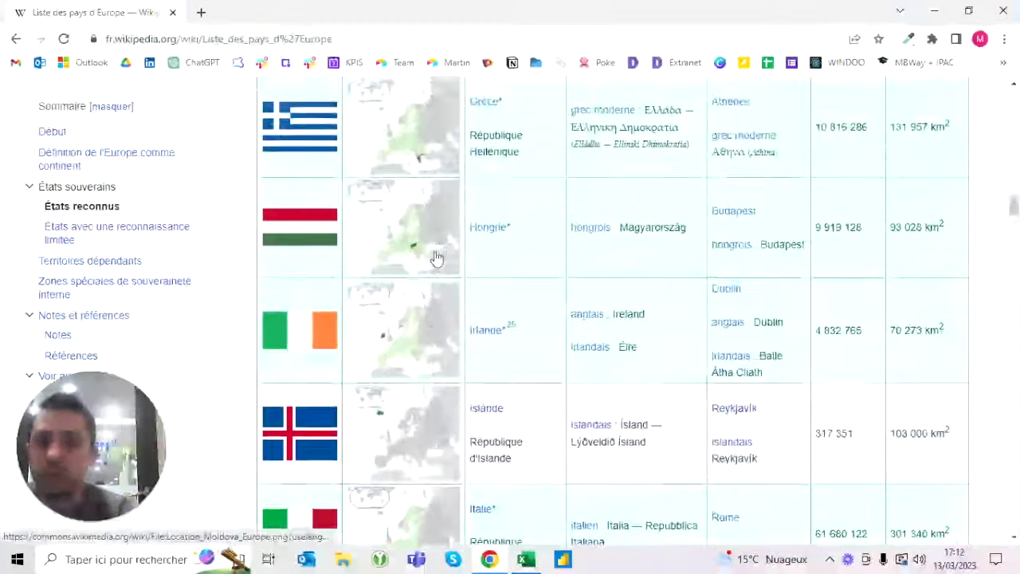
pyautogui.scroll(6, 436, 257)
pyautogui.scroll(5, 436, 258)
pyautogui.scroll(5, 436, 258)
pyautogui.scroll(6, 436, 258)
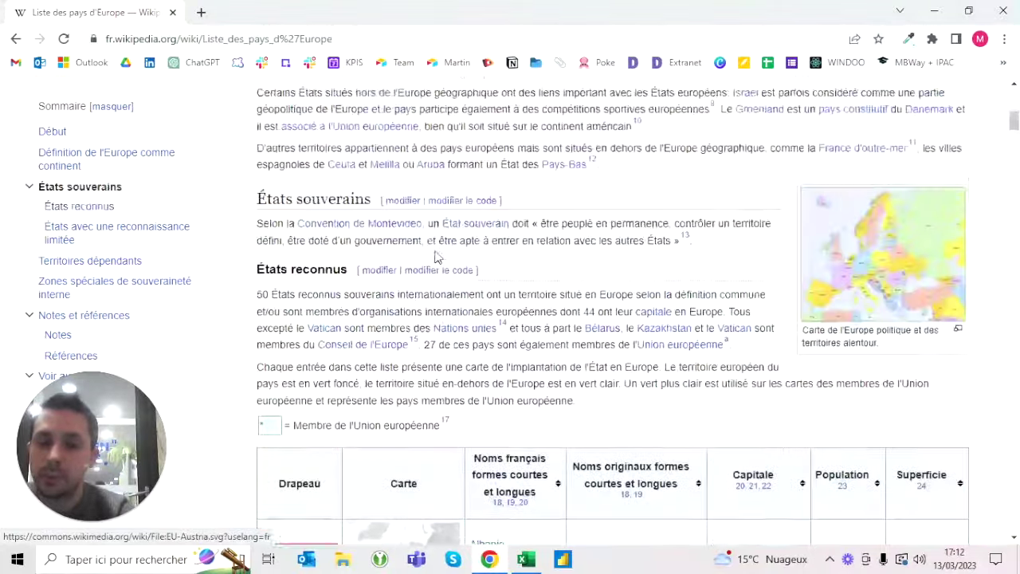
pyautogui.scroll(6, 436, 257)
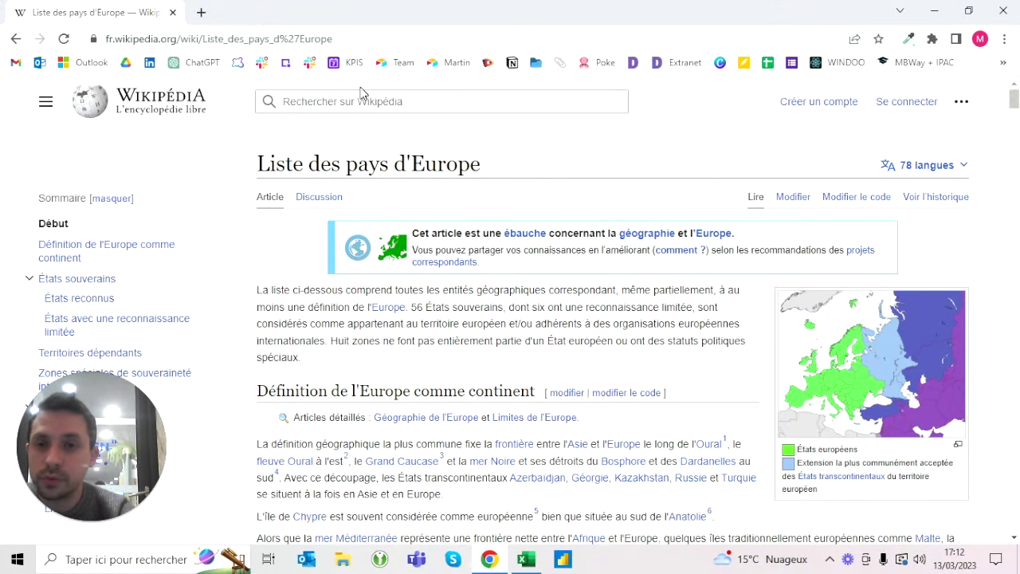
pyautogui.click(292, 39)
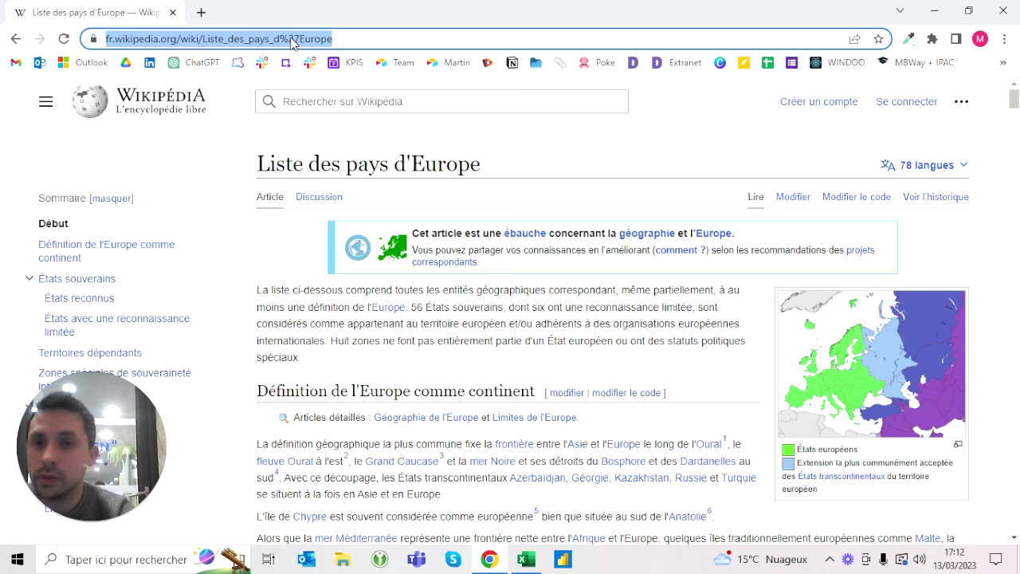
# - Paste the Wikipedia article URL into the From Web dialog in Excel and confirm
pyautogui.hotkey('alt', 'Tab')
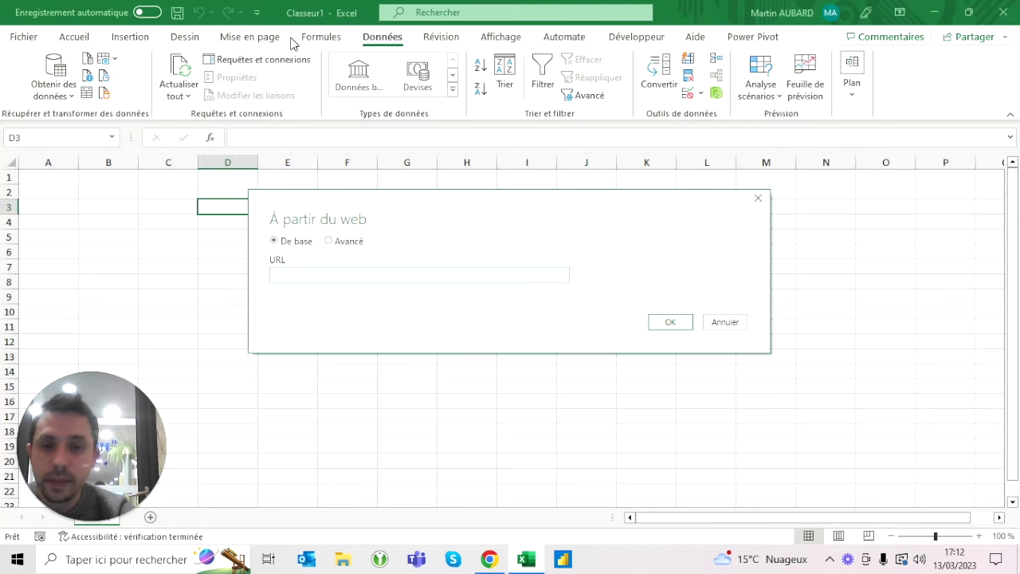
pyautogui.click(317, 275)
pyautogui.write('https://fr.wikipedia.org/wiki/Liste_des_pays_d%27Europe')
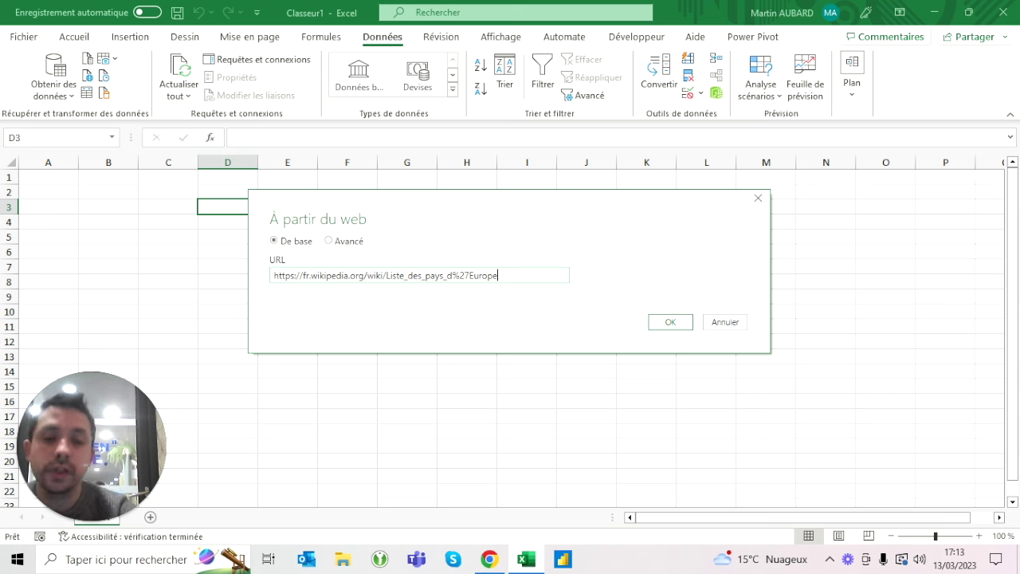
pyautogui.click(672, 328)
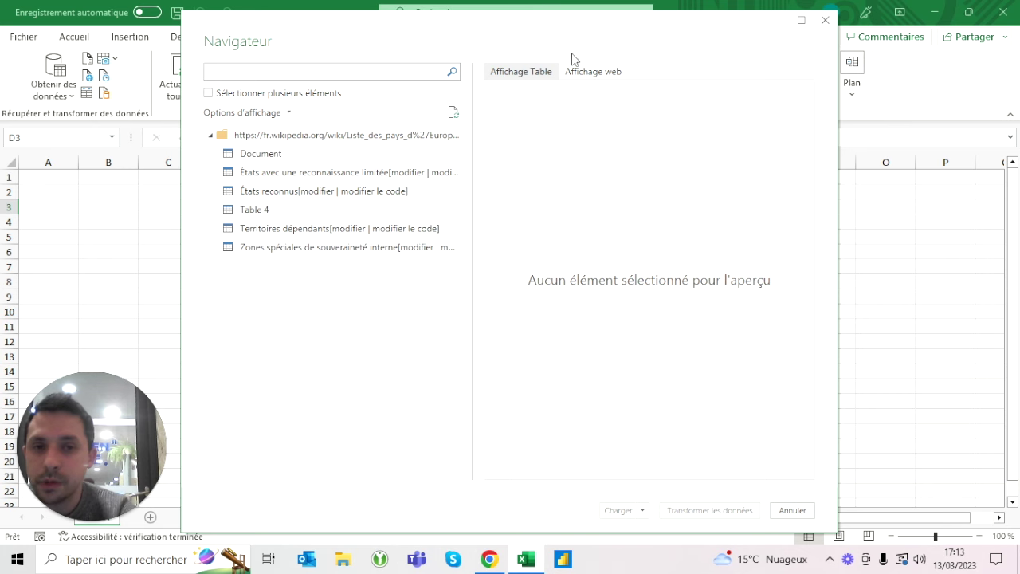
# - Preview the page's tables, including États reconnus, Table 4 and Territoires dépendants
pyautogui.click(580, 73)
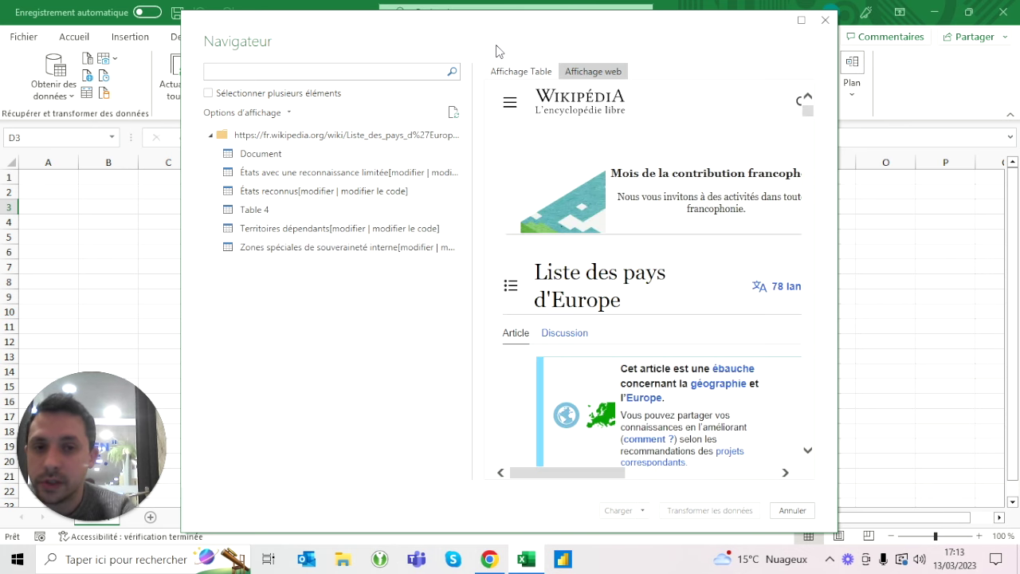
pyautogui.click(516, 78)
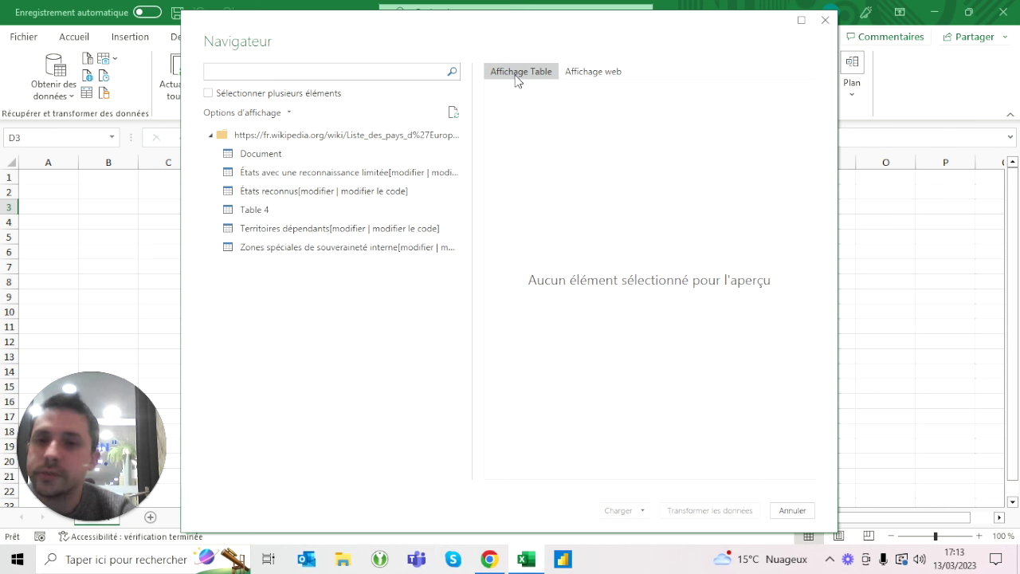
pyautogui.click(325, 177)
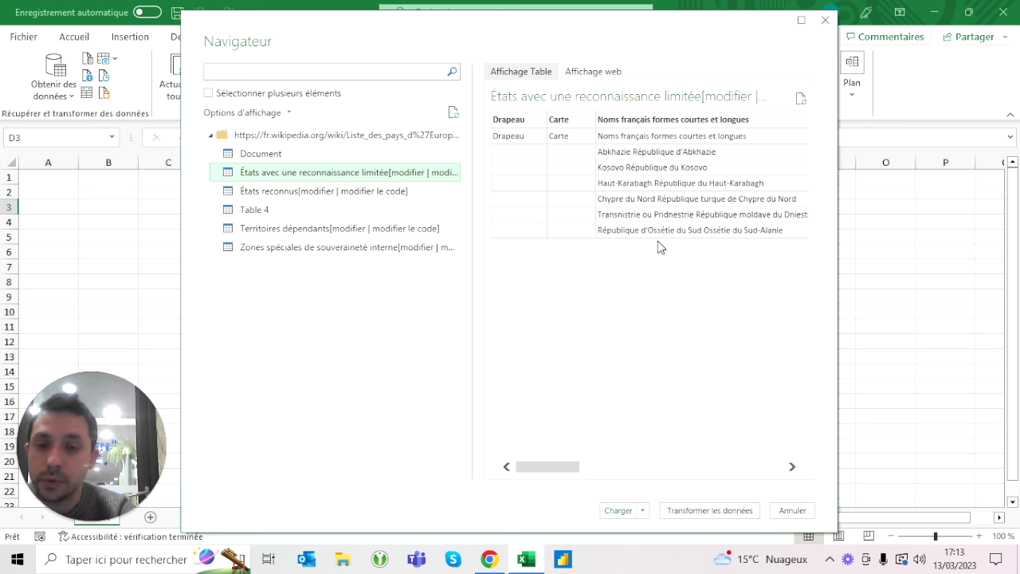
pyautogui.click(305, 195)
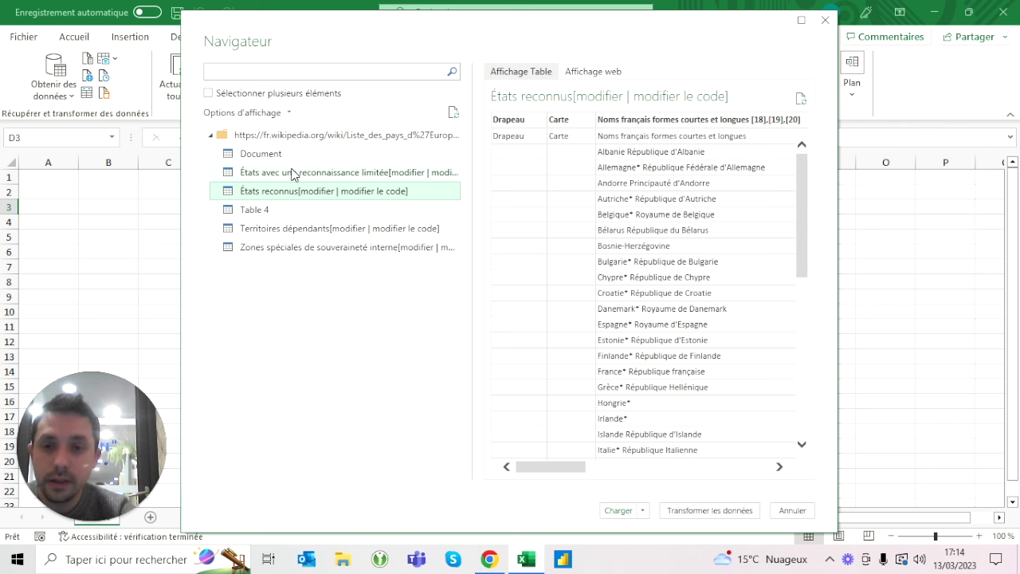
pyautogui.click(270, 211)
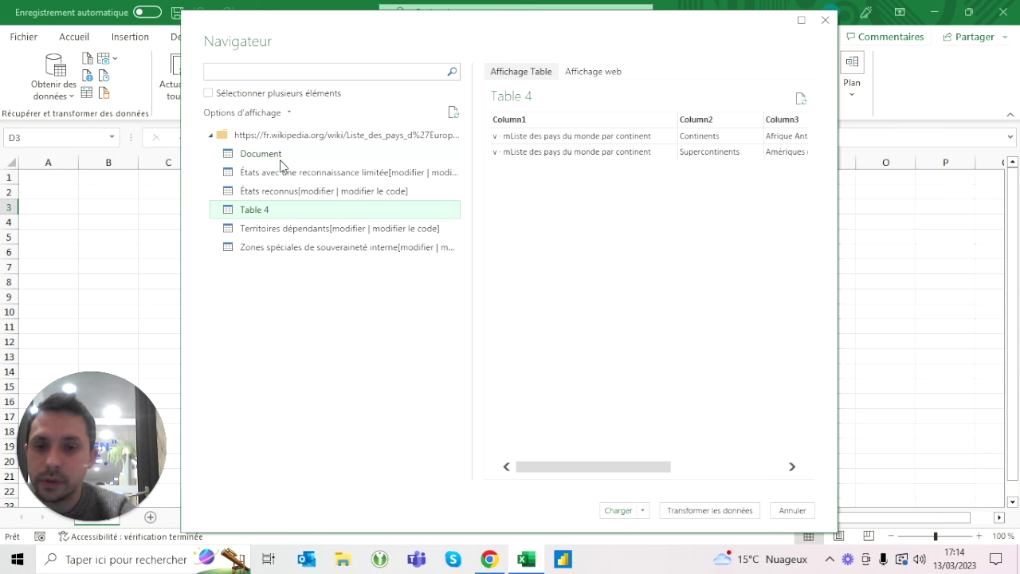
pyautogui.click(283, 230)
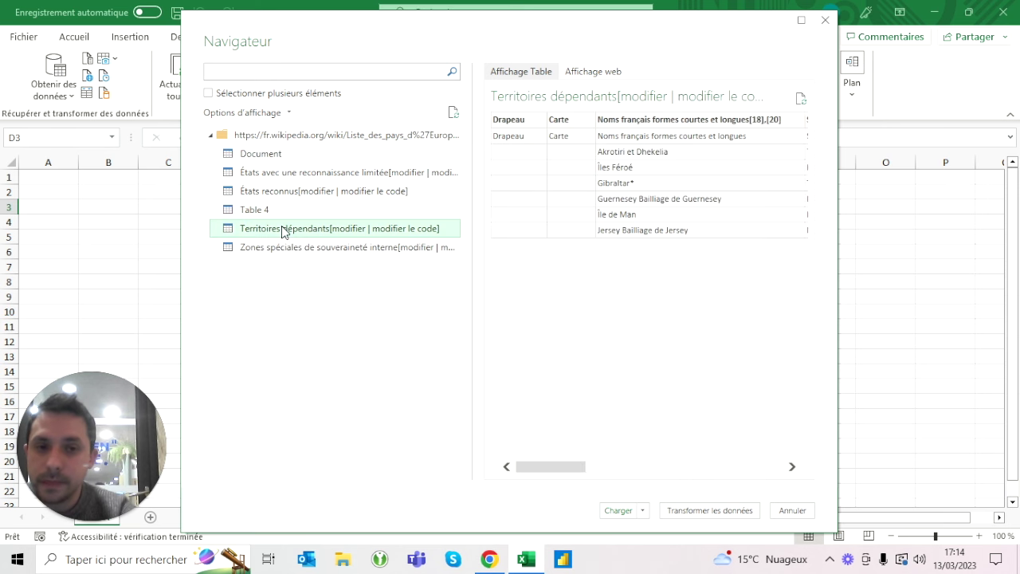
pyautogui.click(261, 211)
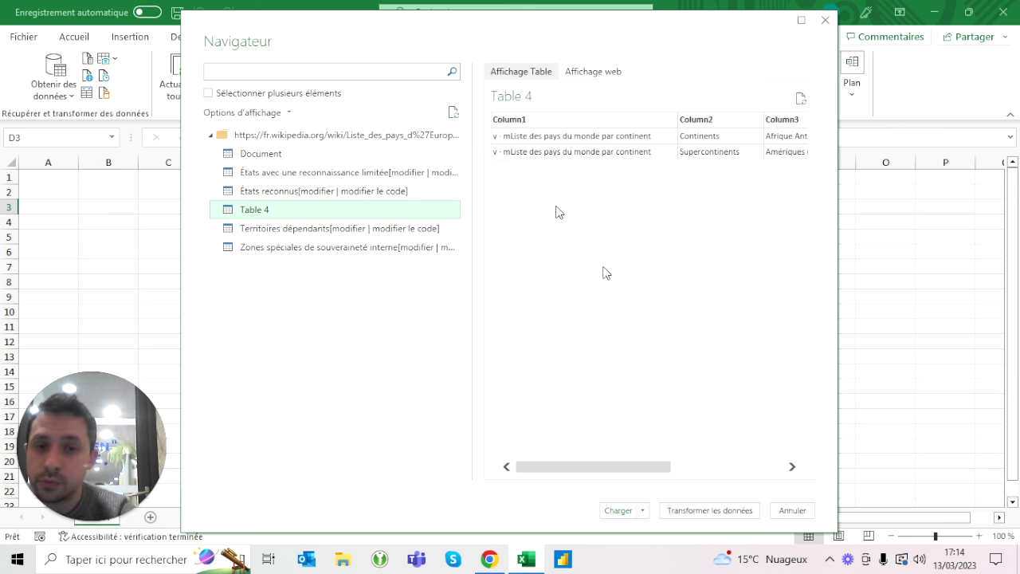
pyautogui.click(595, 71)
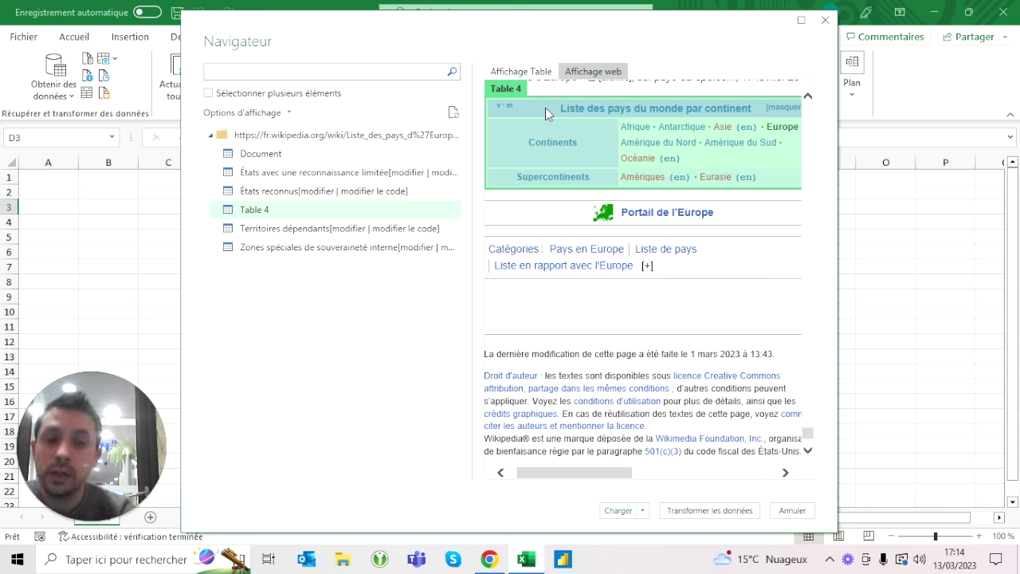
pyautogui.click(526, 72)
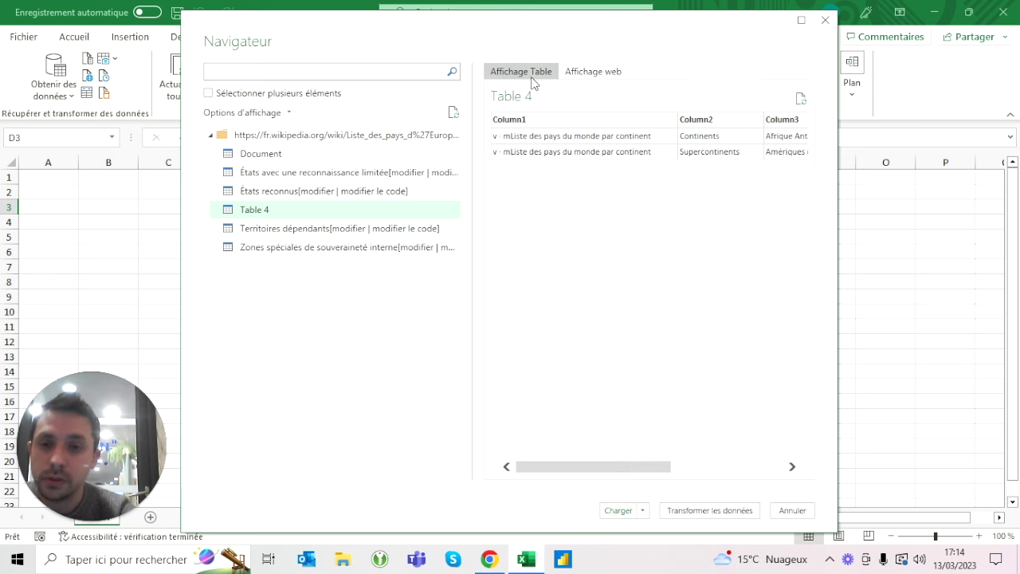
pyautogui.click(282, 231)
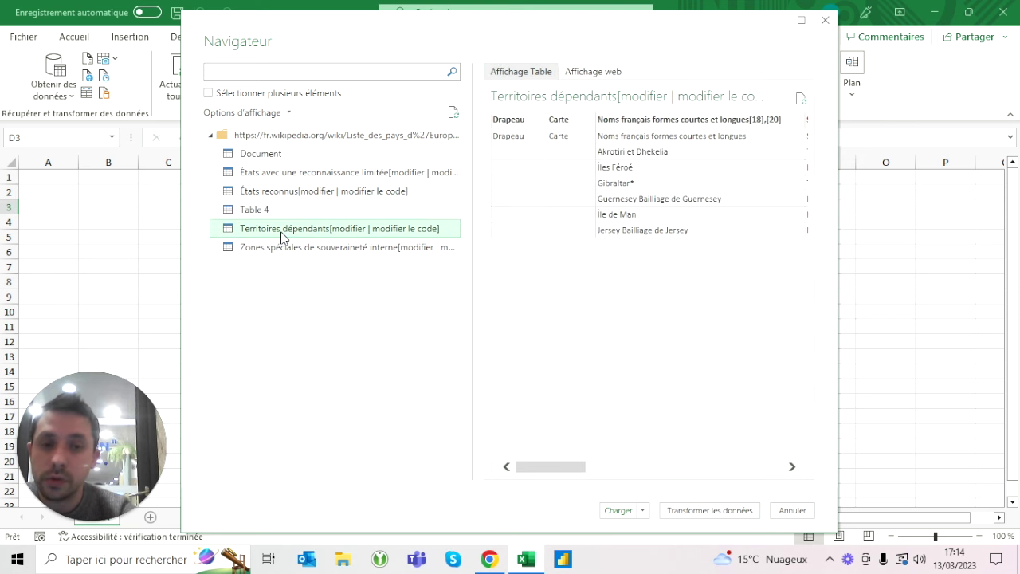
# - Select the États reconnus table and send it to Transformer les données
pyautogui.click(272, 194)
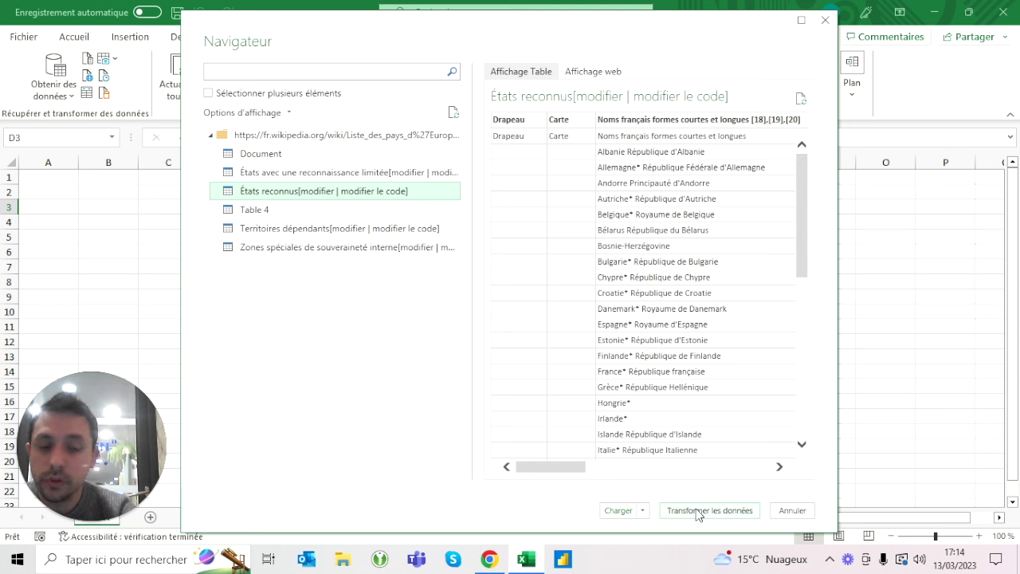
pyautogui.click(616, 511)
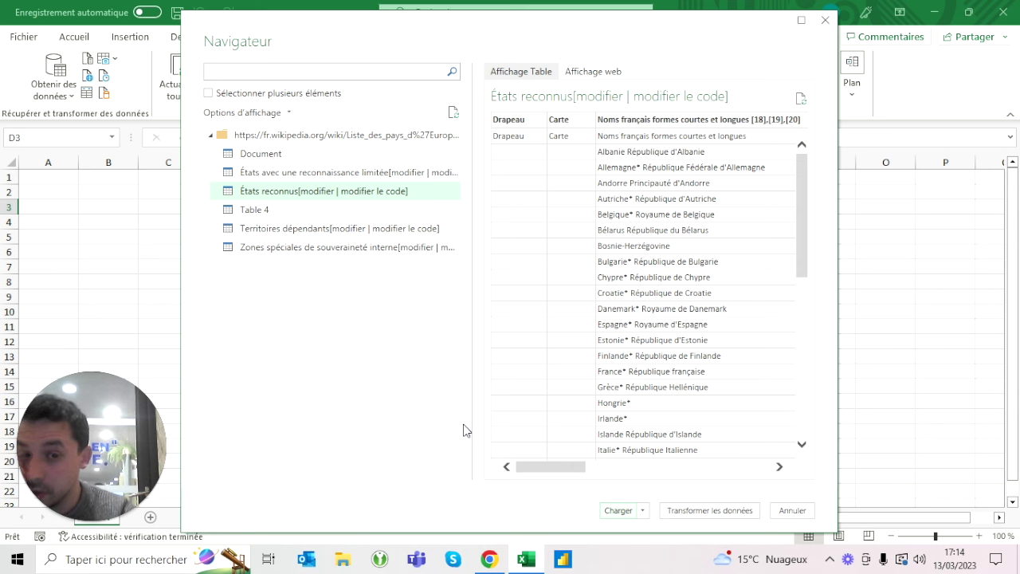
pyautogui.click(738, 516)
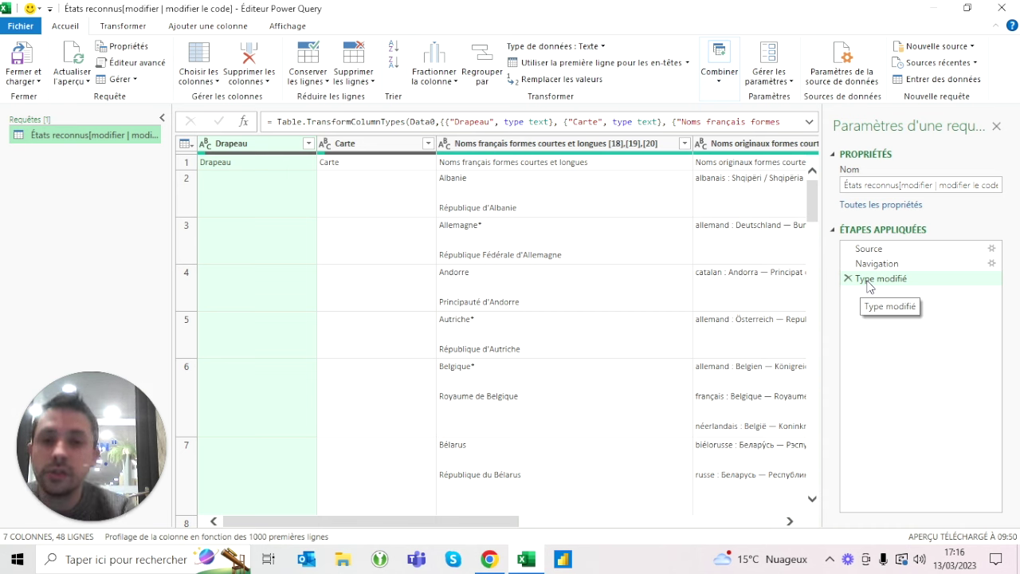
# - Select the Drapeau column in the loaded 7-column, 48-row États reconnus query
pyautogui.click(251, 150)
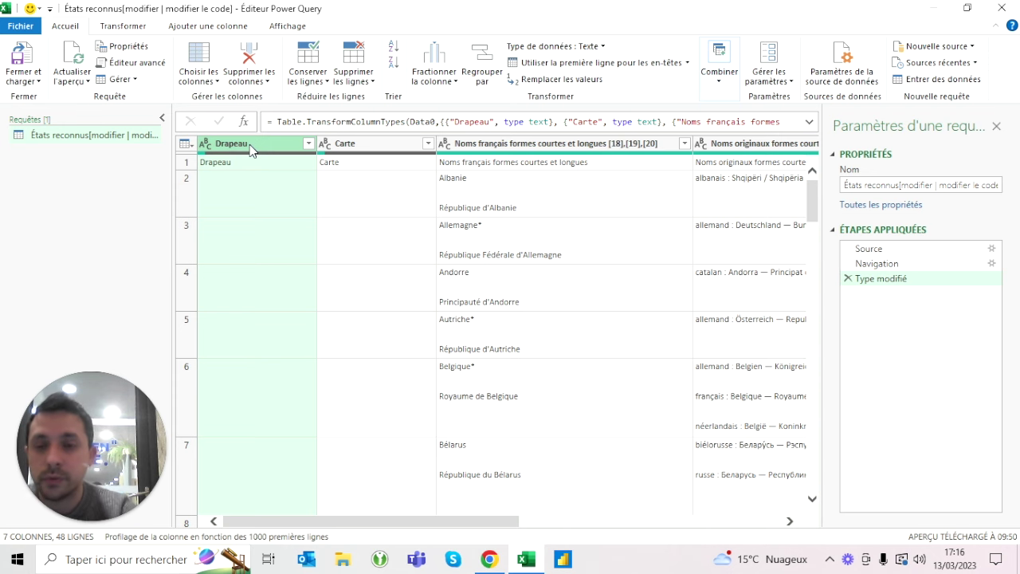
pyautogui.rightClick(250, 150)
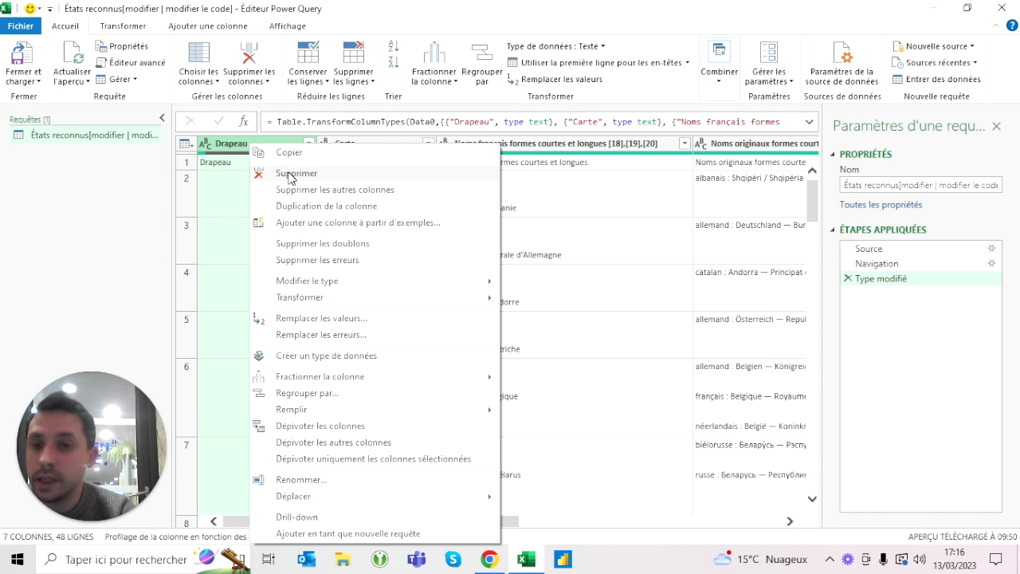
pyautogui.press('Escape')
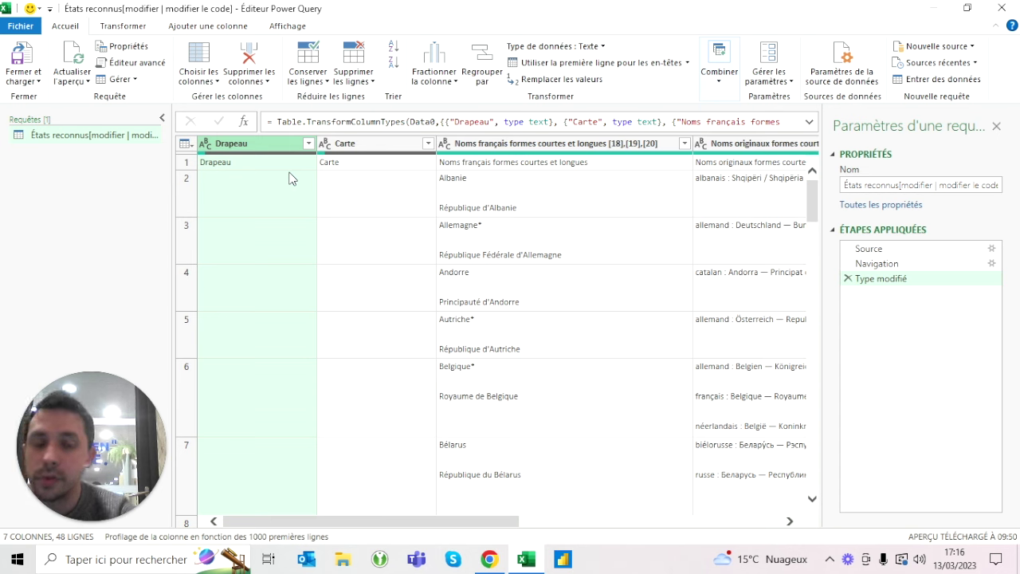
pyautogui.click(877, 253)
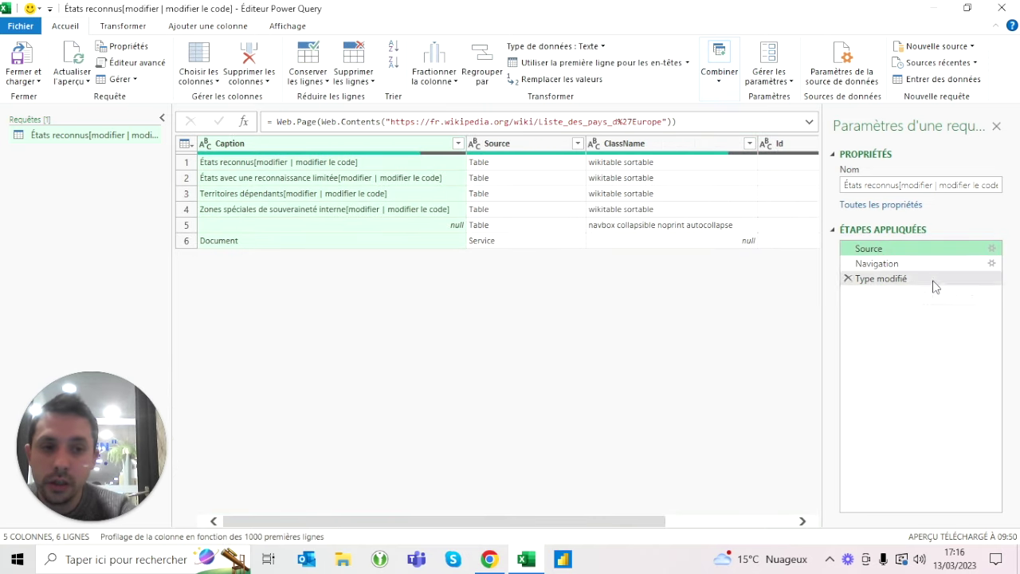
pyautogui.click(891, 264)
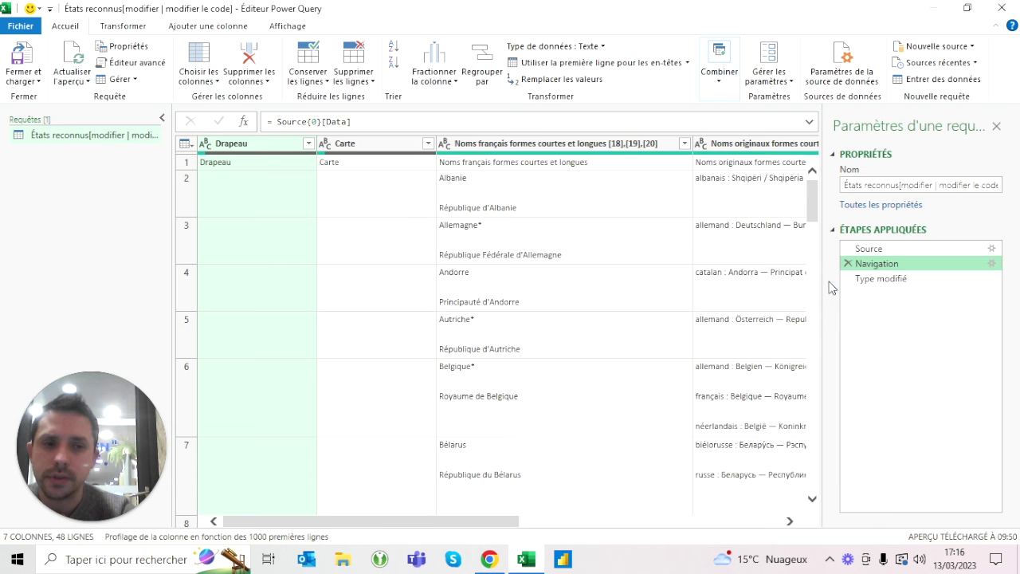
pyautogui.click(881, 279)
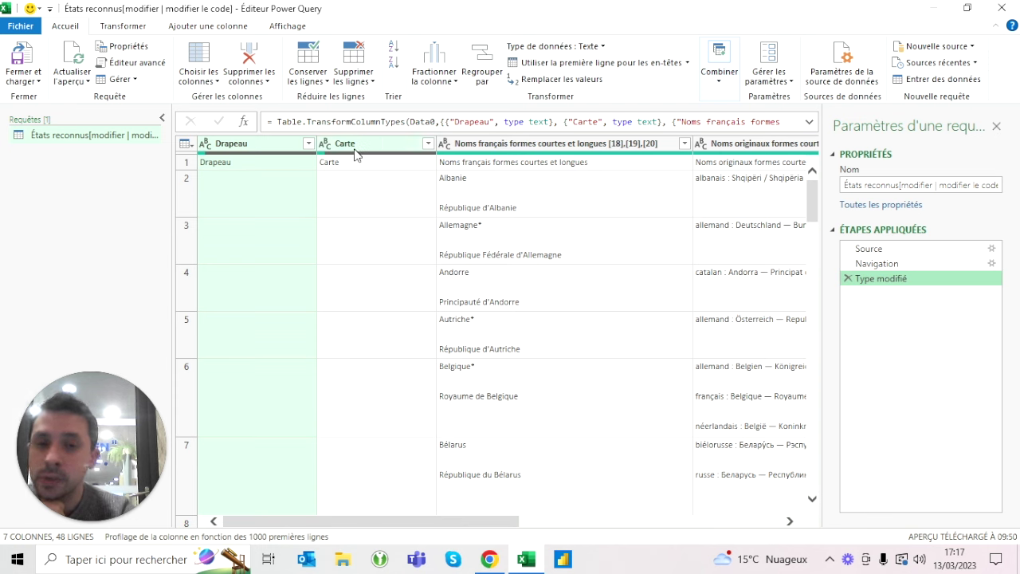
pyautogui.moveTo(94, 134)
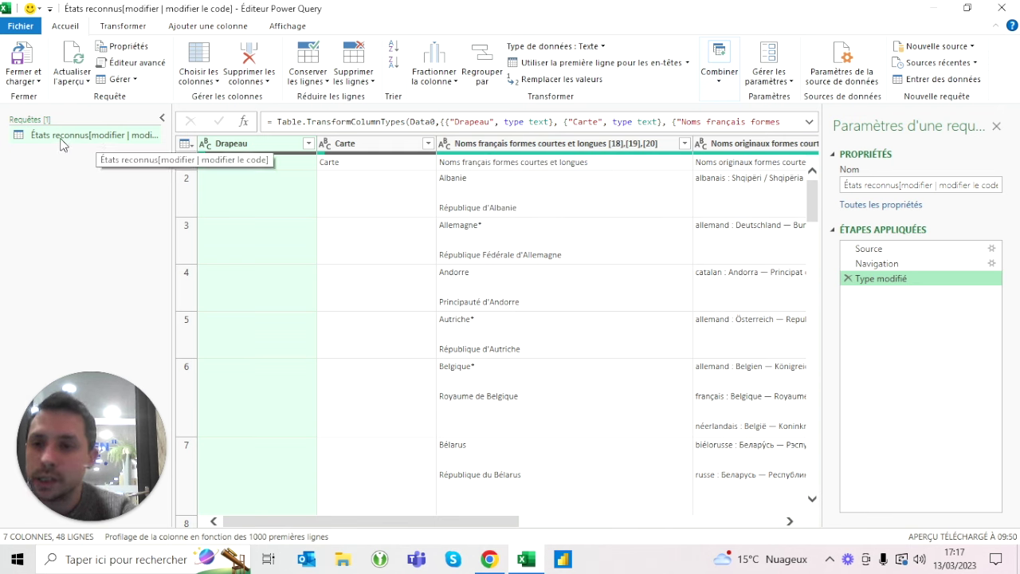
# - Rename the États reconnus query to 'IMPORT PAYS EUROPE' in the Requêtes pane
pyautogui.doubleClick(87, 139)
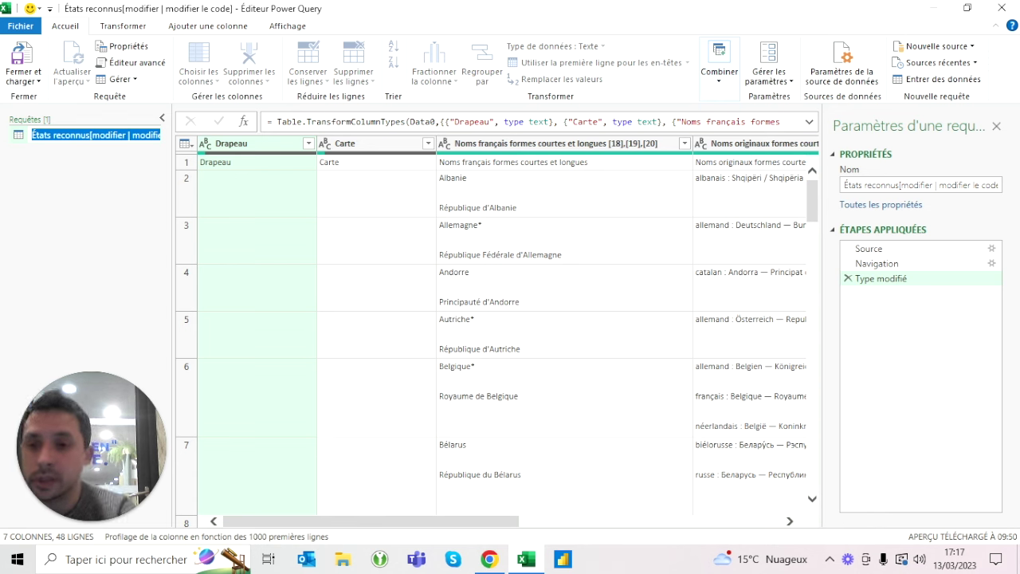
pyautogui.write('IMPORT PAYS EUROPE')
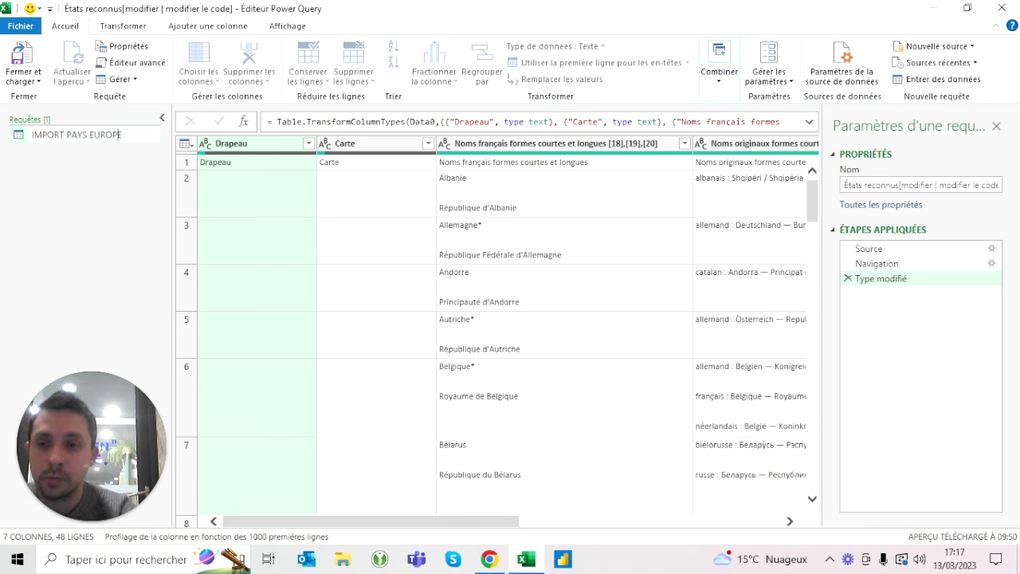
pyautogui.press('Return')
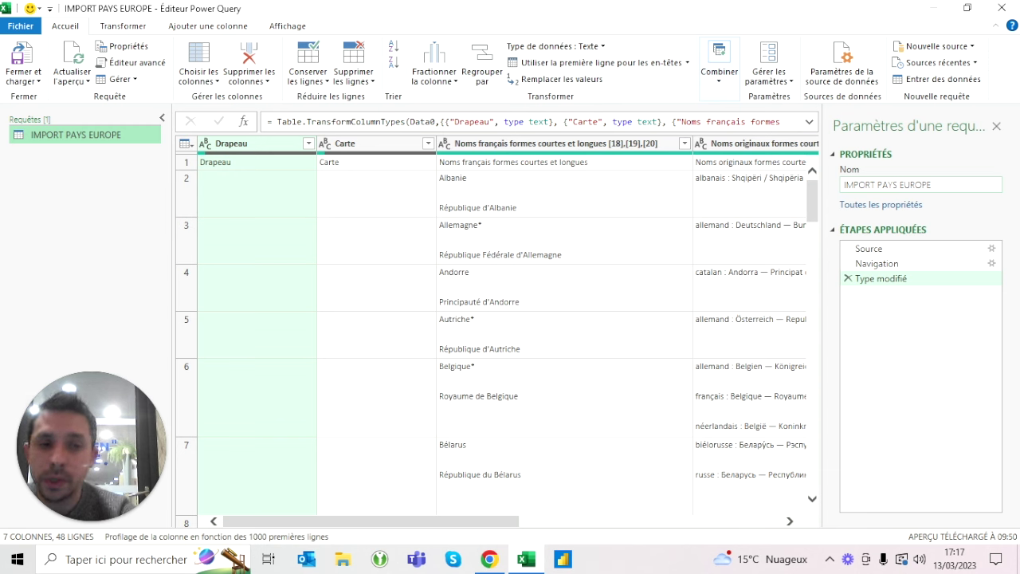
# - Remove the Drapeau column and view the resulting step's formula in full
pyautogui.click(228, 149)
pyautogui.click(250, 58)
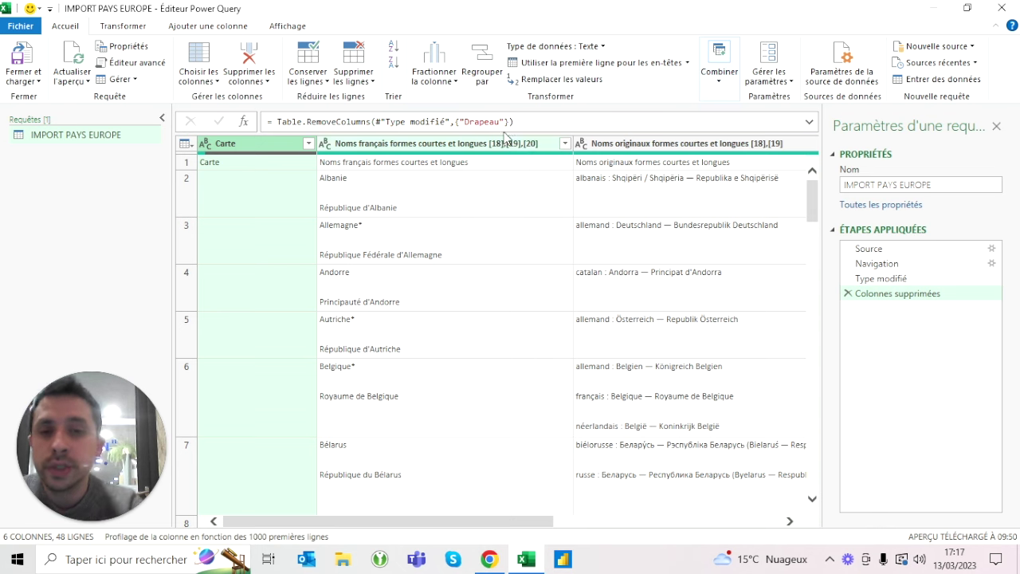
pyautogui.click(391, 121)
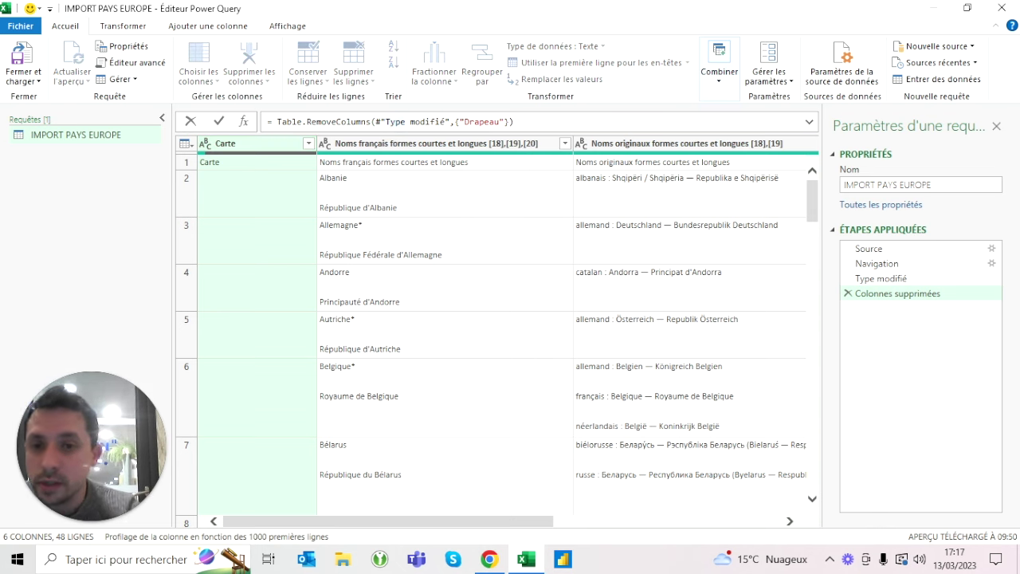
pyautogui.click(808, 122)
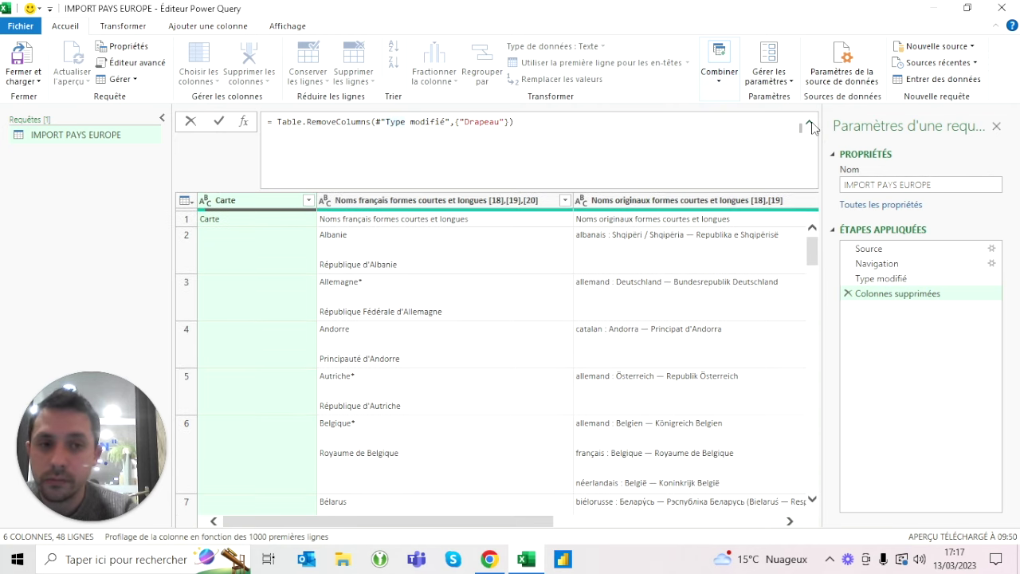
pyautogui.click(810, 125)
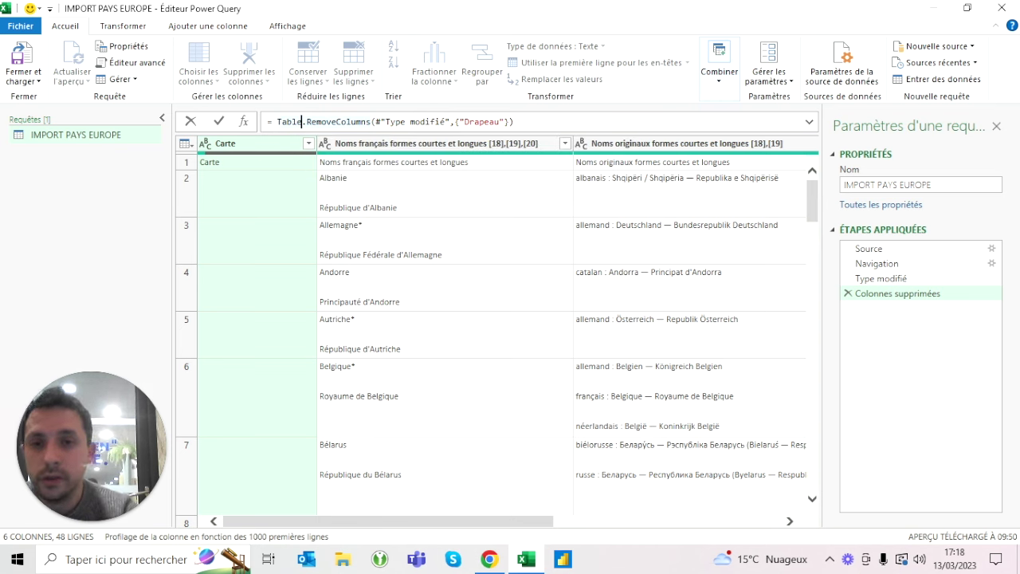
# - Examine the Table.RemoveColumns formula, then delete the Colonnes supprimées step
pyautogui.moveTo(307, 121); pyautogui.dragTo(376, 121)
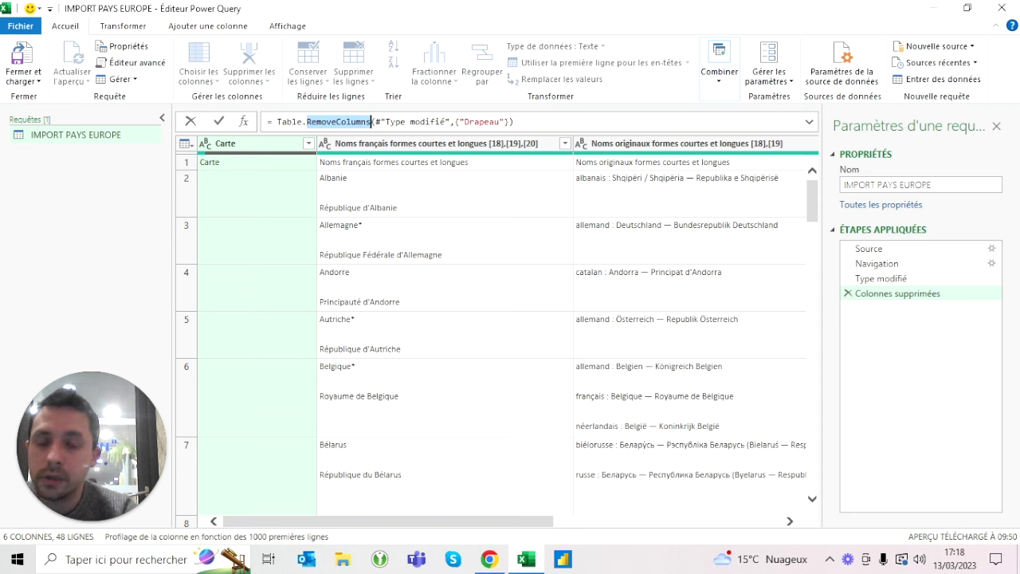
pyautogui.click(371, 121)
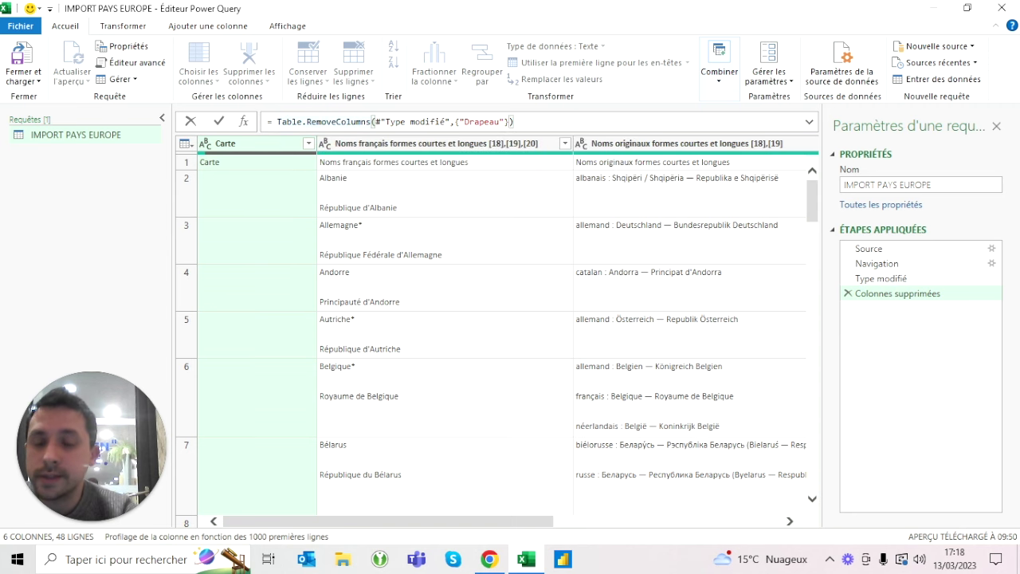
pyautogui.moveTo(450, 122); pyautogui.dragTo(375, 121)
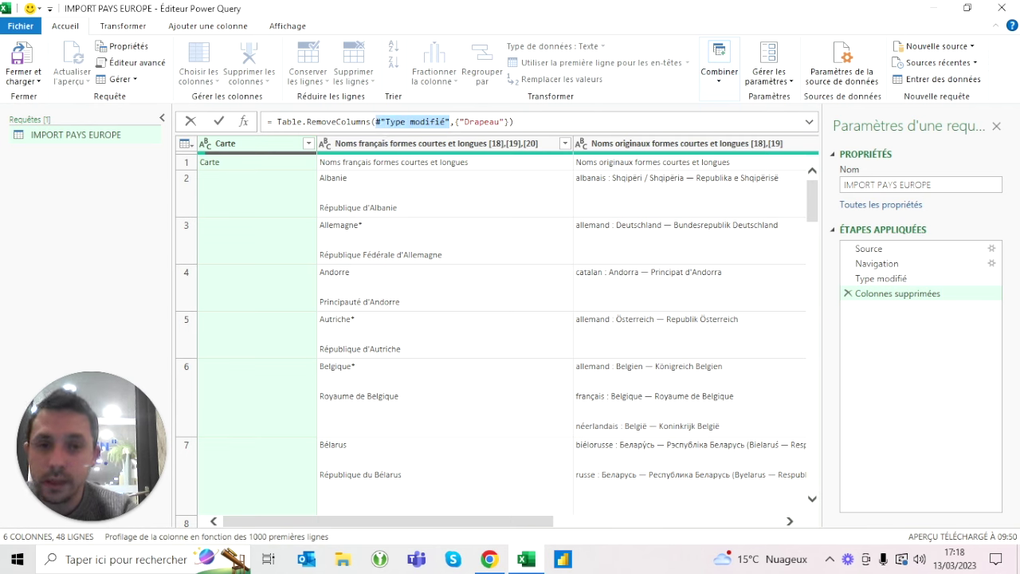
pyautogui.moveTo(455, 121); pyautogui.dragTo(511, 121)
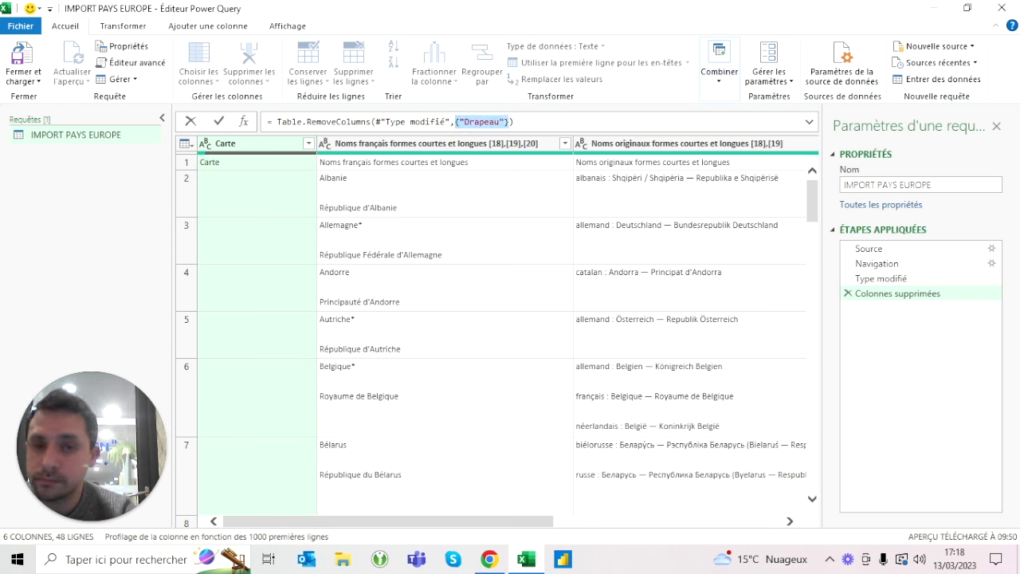
pyautogui.click(510, 121)
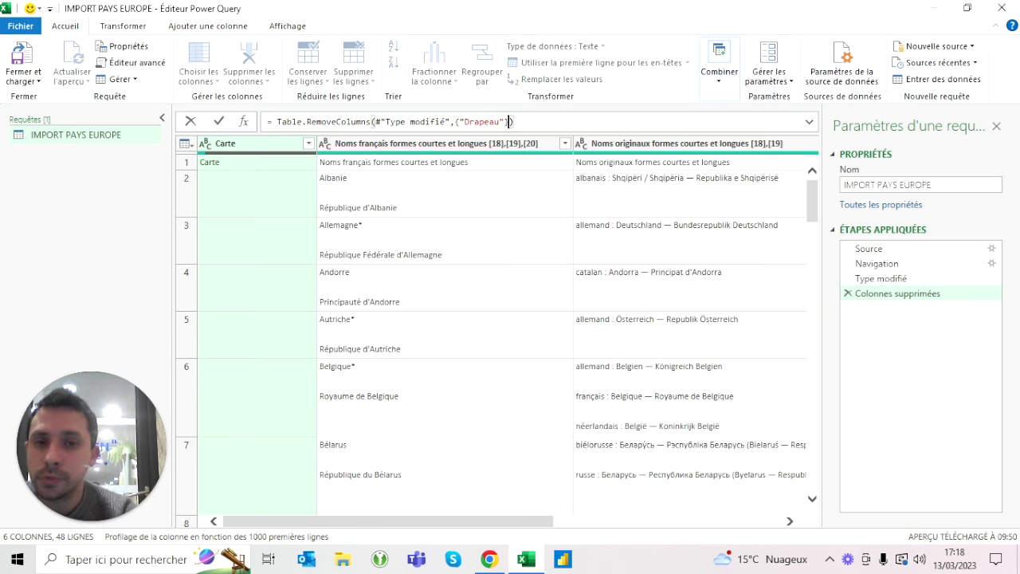
pyautogui.click(504, 122)
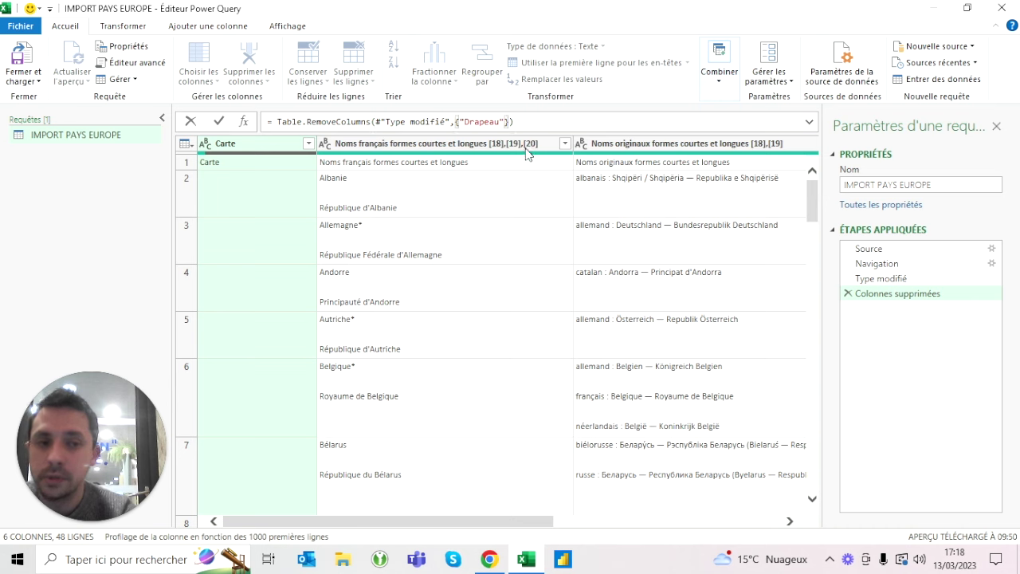
pyautogui.click(249, 151)
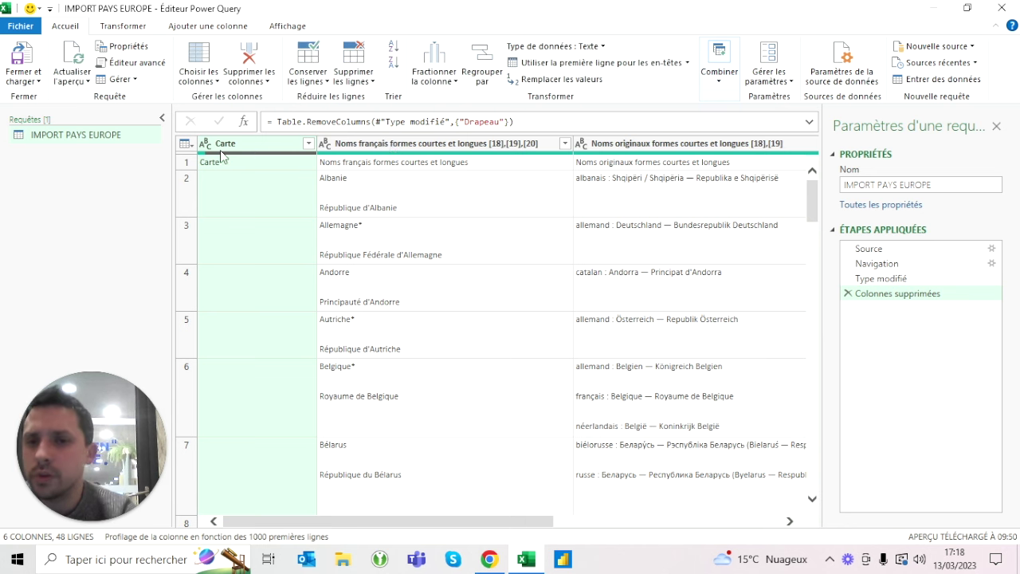
pyautogui.click(847, 293)
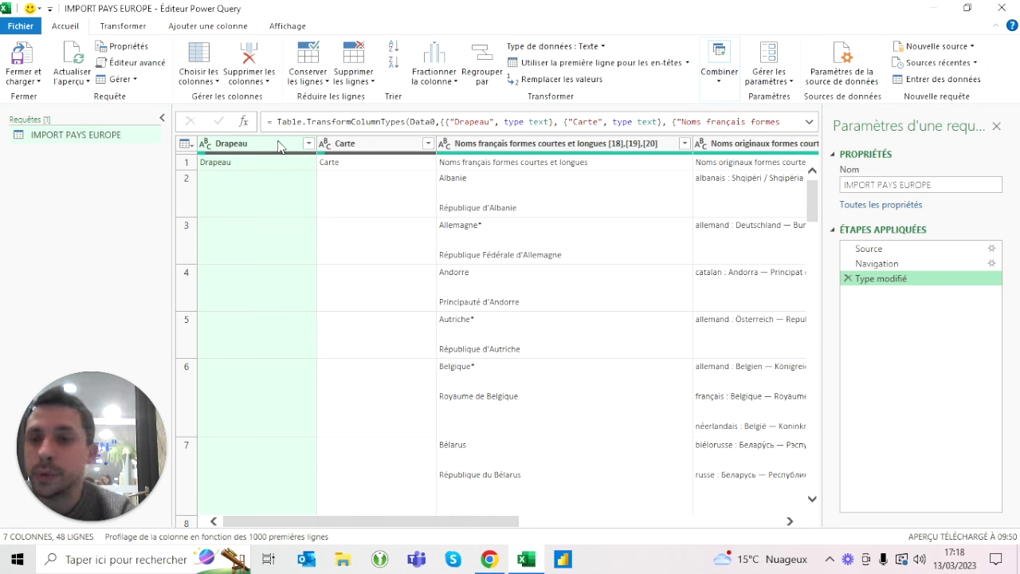
# - Drop the Drapeau, Carte and Noms originaux columns, checking the removal formula's column list
pyautogui.click(267, 63)
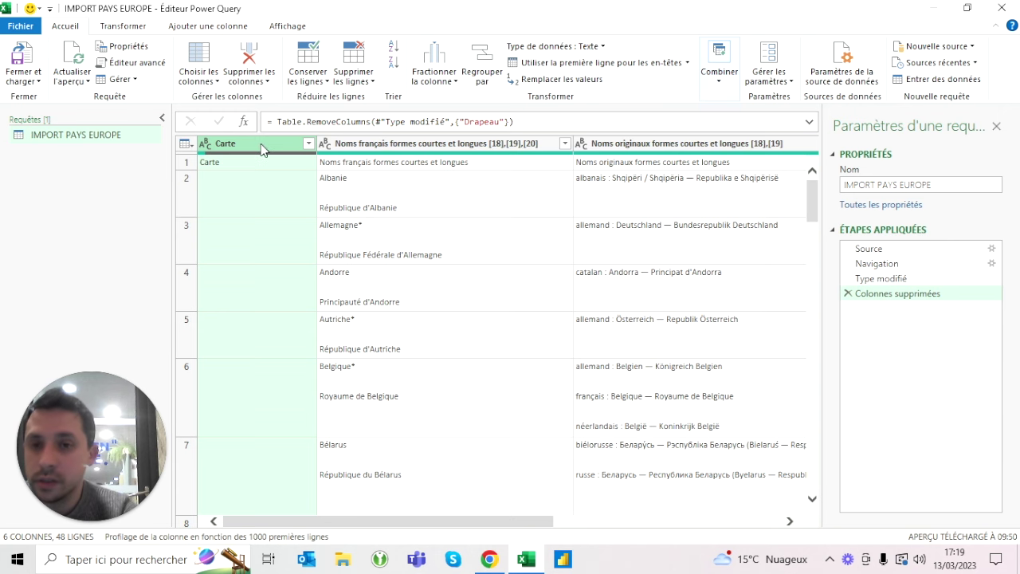
pyautogui.click(250, 57)
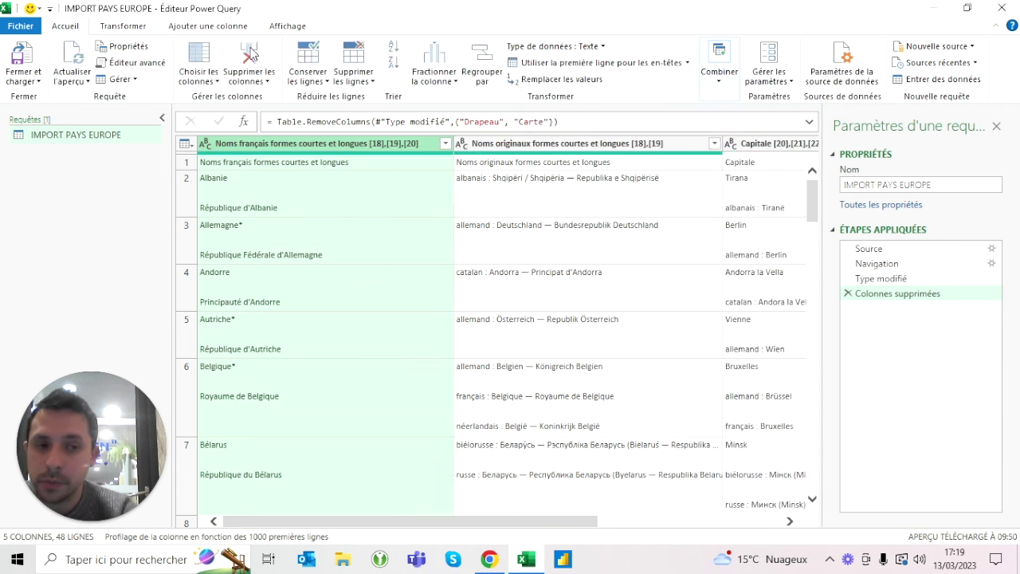
pyautogui.click(374, 122)
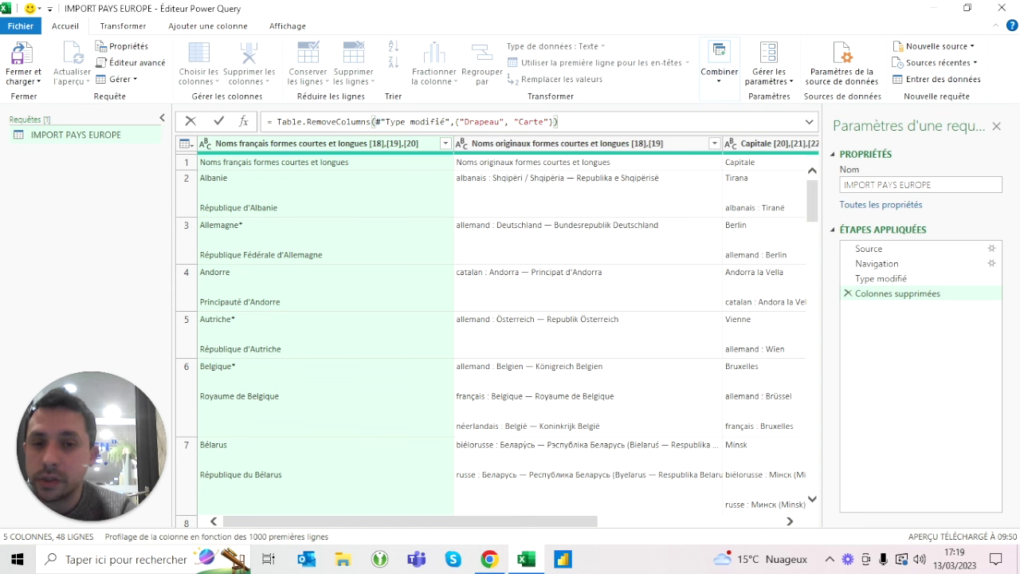
pyautogui.click(473, 121)
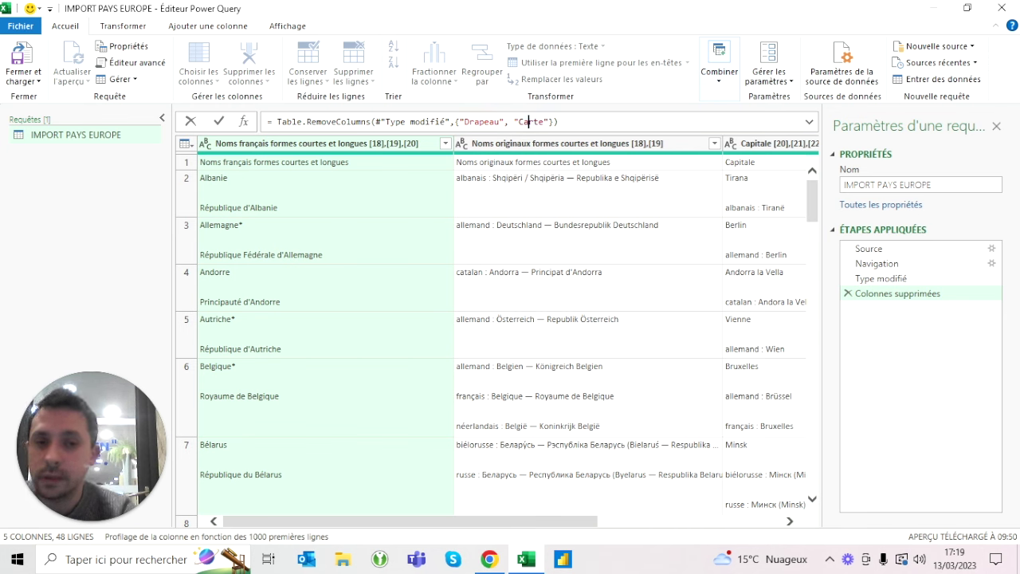
pyautogui.click(490, 148)
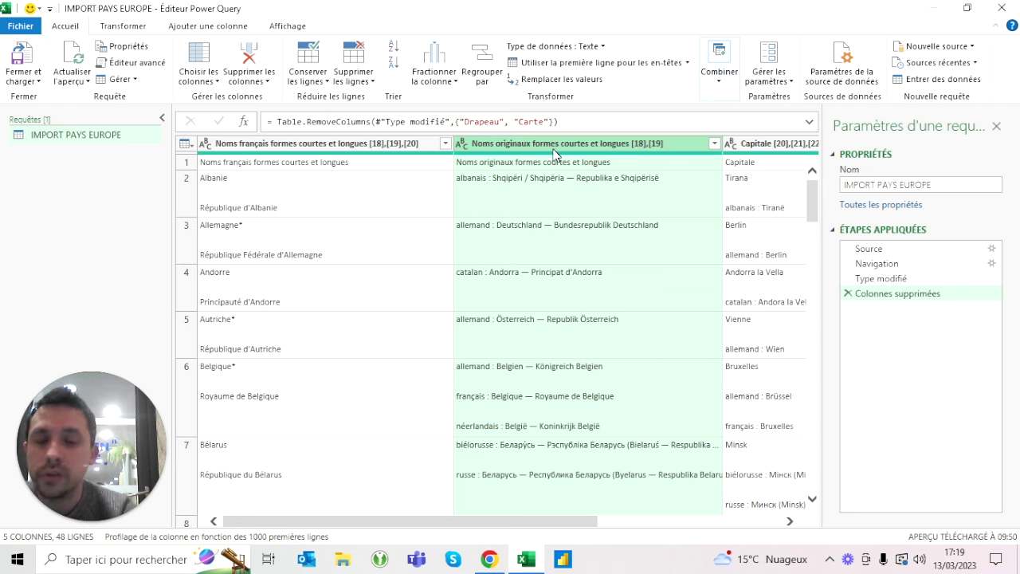
pyautogui.click(252, 57)
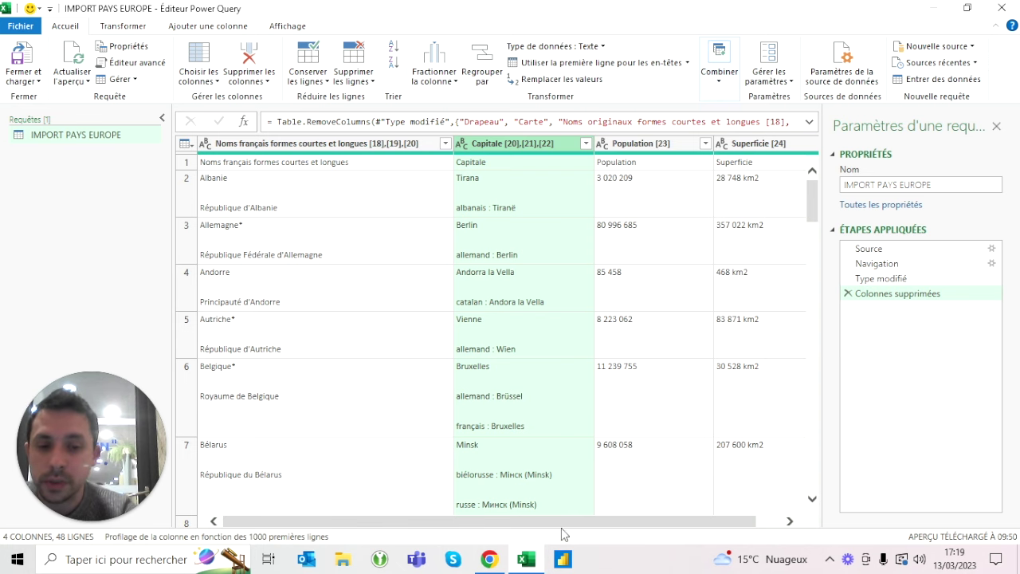
pyautogui.moveTo(561, 522)
pyautogui.mouseDown()
pyautogui.moveTo(585, 522)
pyautogui.moveTo(489, 520)
pyautogui.mouseUp()
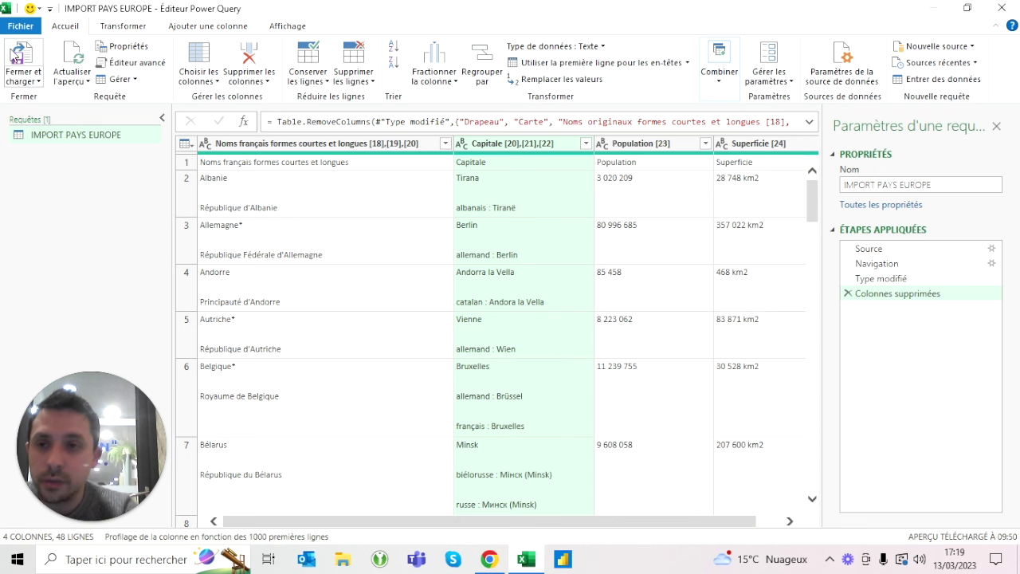
# - Load IMPORT PAYS EUROPE into existing sheet Feuil1 at $B$6, also adding it to the data model
pyautogui.click(32, 82)
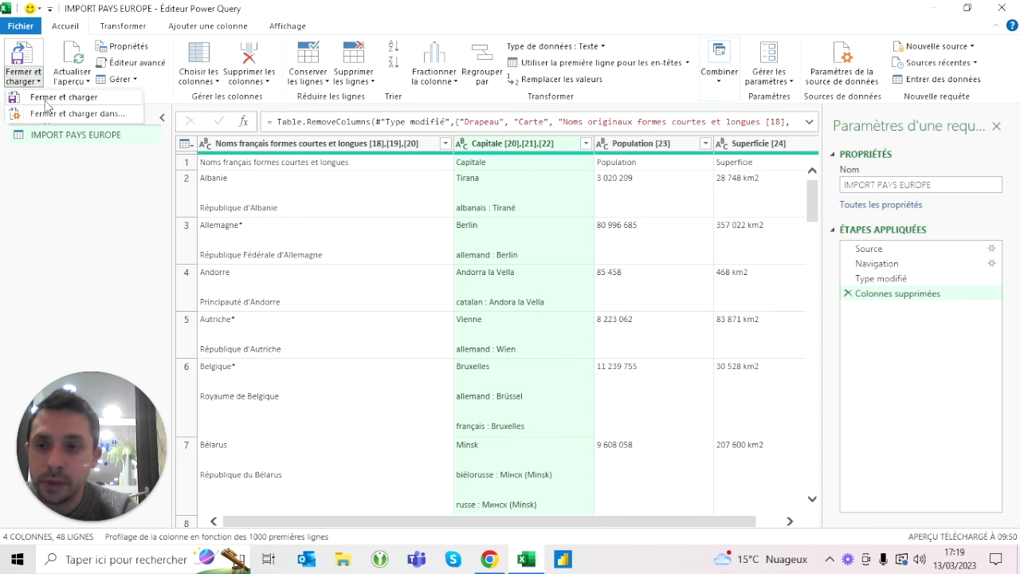
pyautogui.click(49, 114)
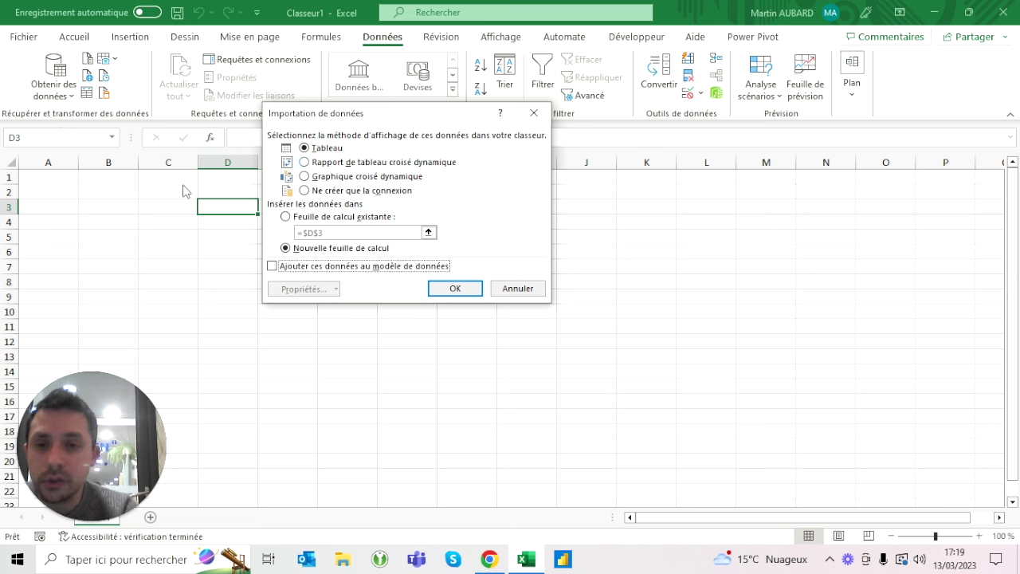
pyautogui.click(303, 221)
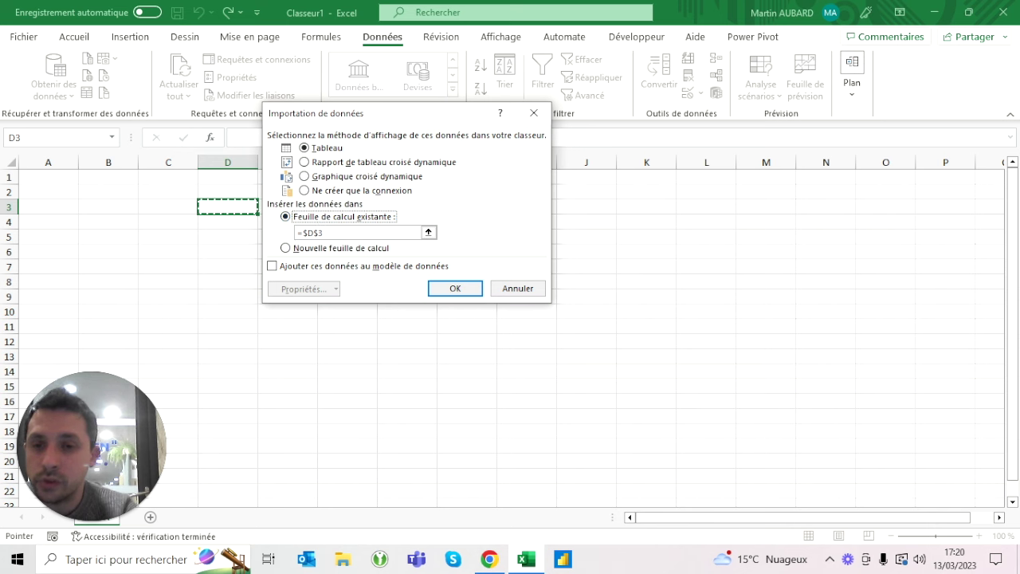
pyautogui.click(109, 252)
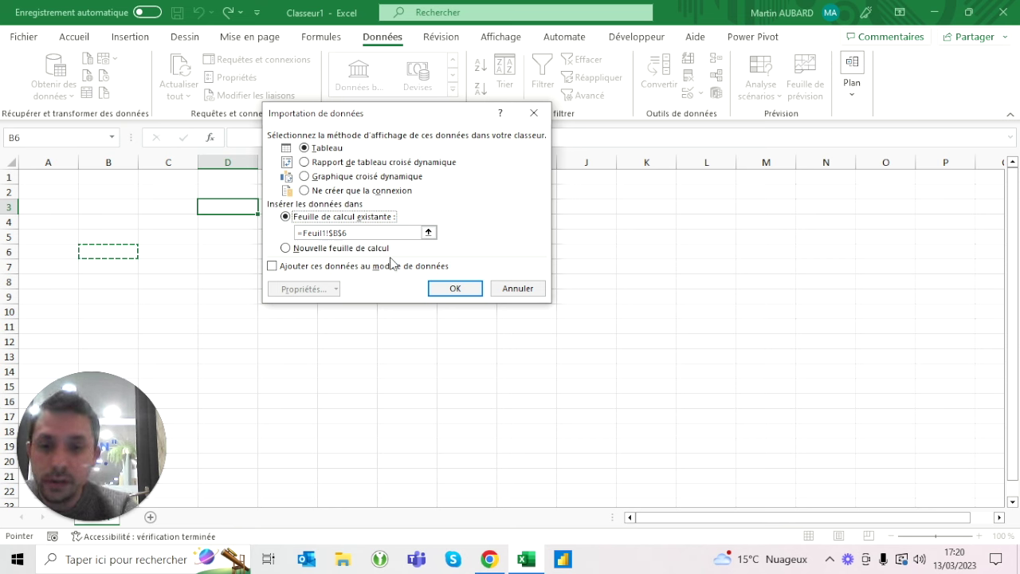
pyautogui.click(274, 267)
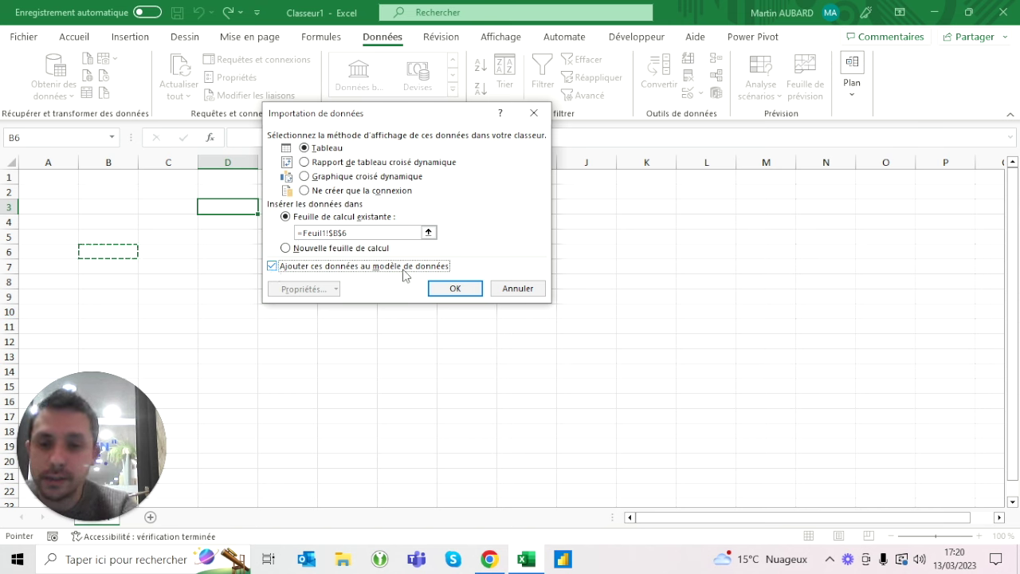
pyautogui.click(455, 290)
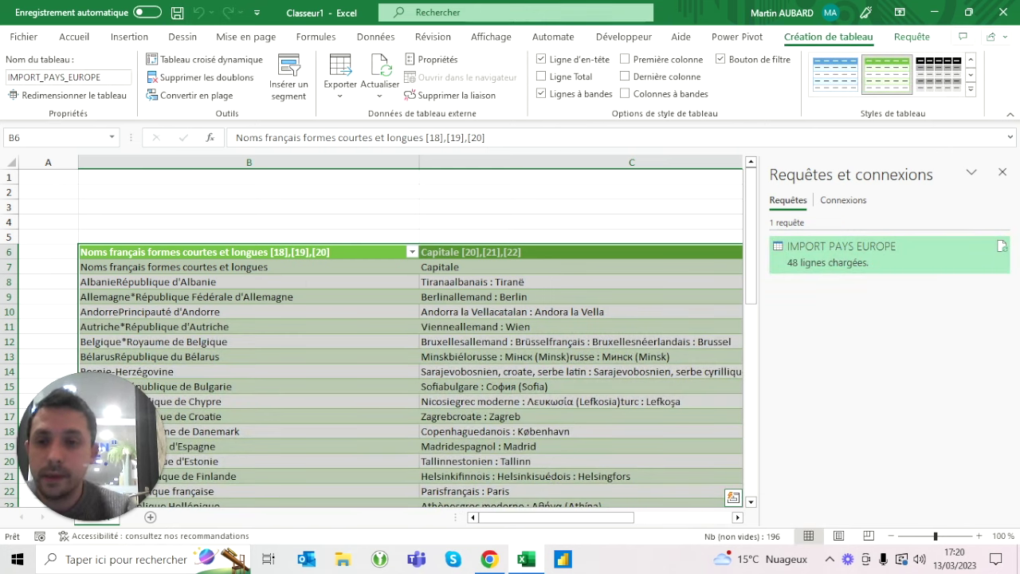
# - Close the Requêtes et connexions pane, inspect cells such as Bruxelles and Vienne, and restore 100% zoom
pyautogui.click(891, 536)
pyautogui.click(891, 535)
pyautogui.click(1002, 172)
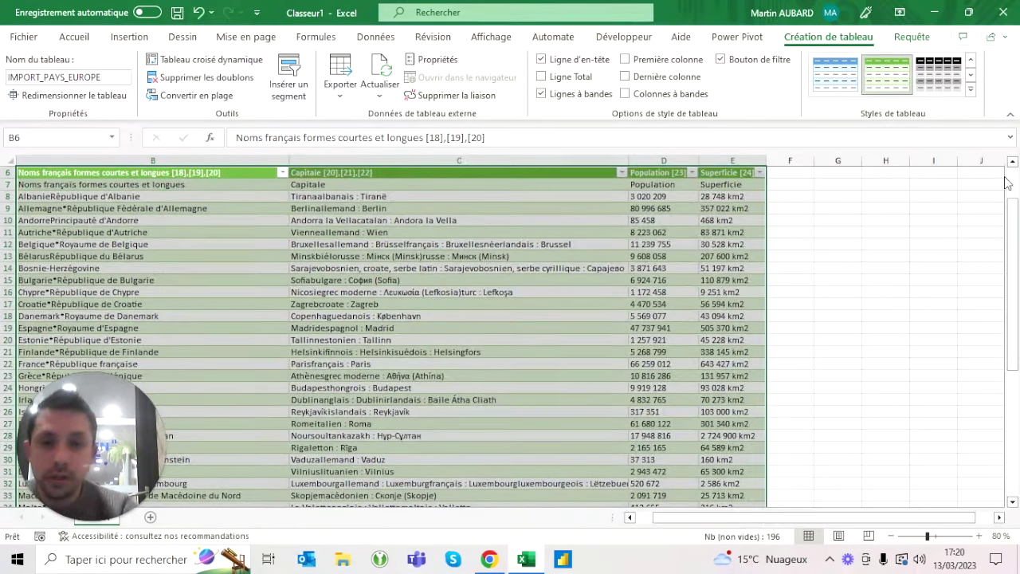
pyautogui.click(430, 244)
pyautogui.scroll(2, 383, 332)
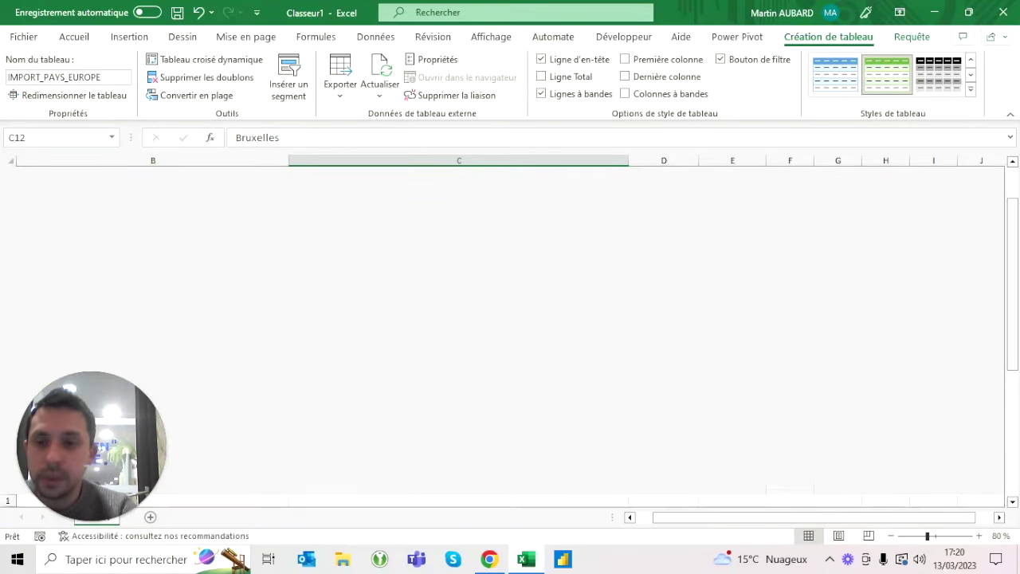
pyautogui.click(40, 184)
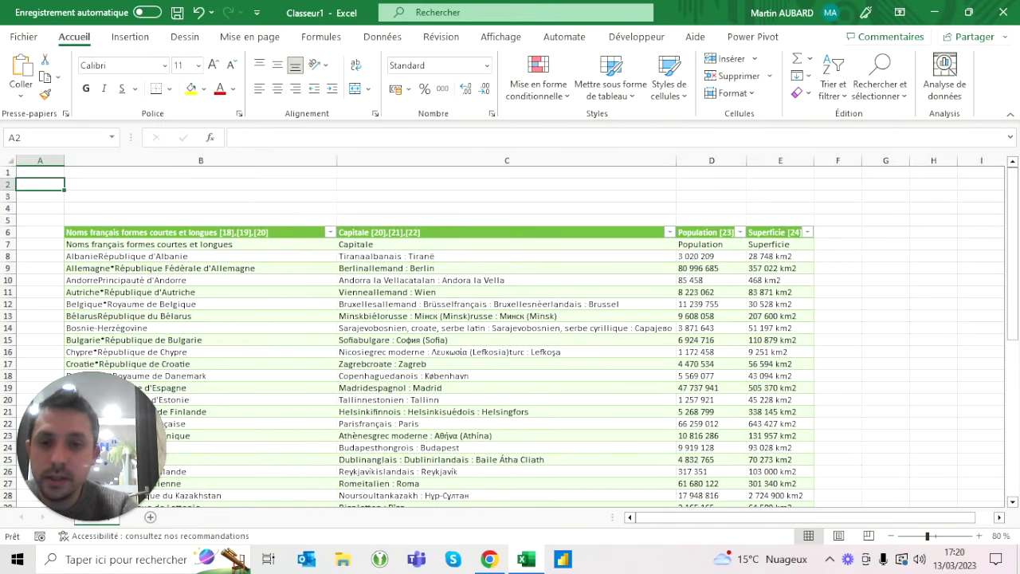
pyautogui.click(200, 232)
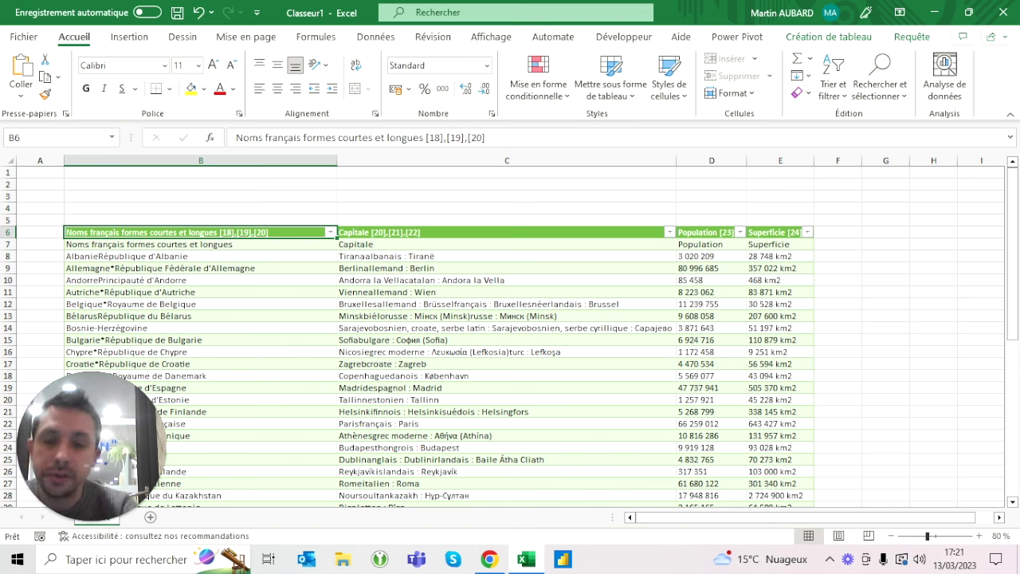
pyautogui.click(507, 292)
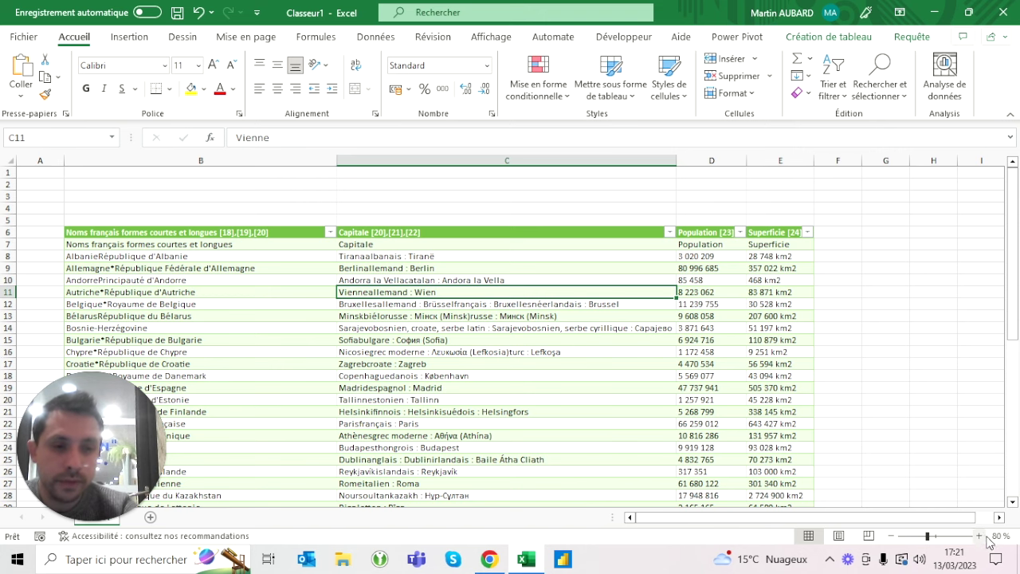
pyautogui.click(979, 537)
pyautogui.click(980, 536)
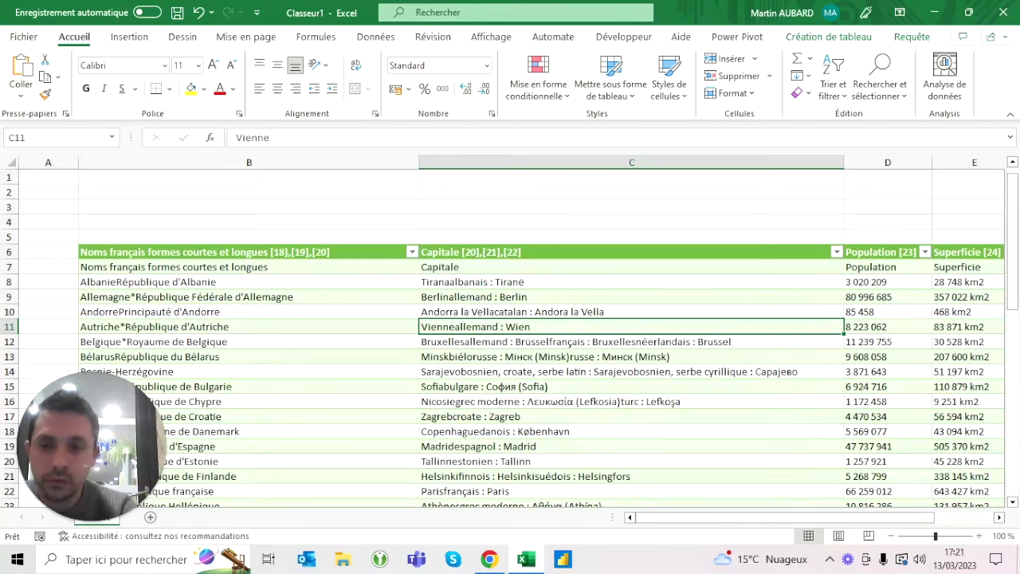
# - Narrow column F to a width of 3
pyautogui.click(48, 163)
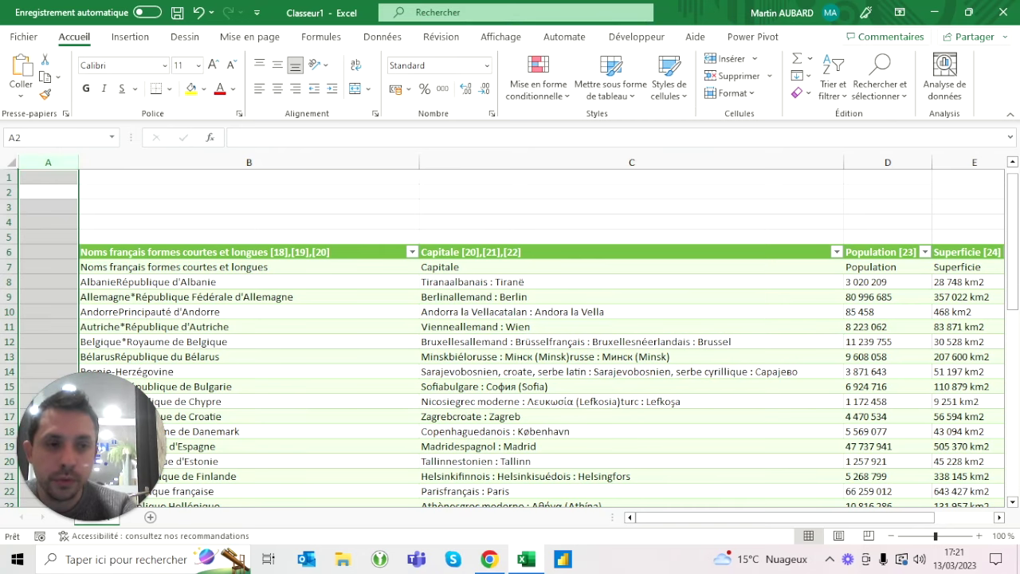
pyautogui.hscroll(3, 510, 335)
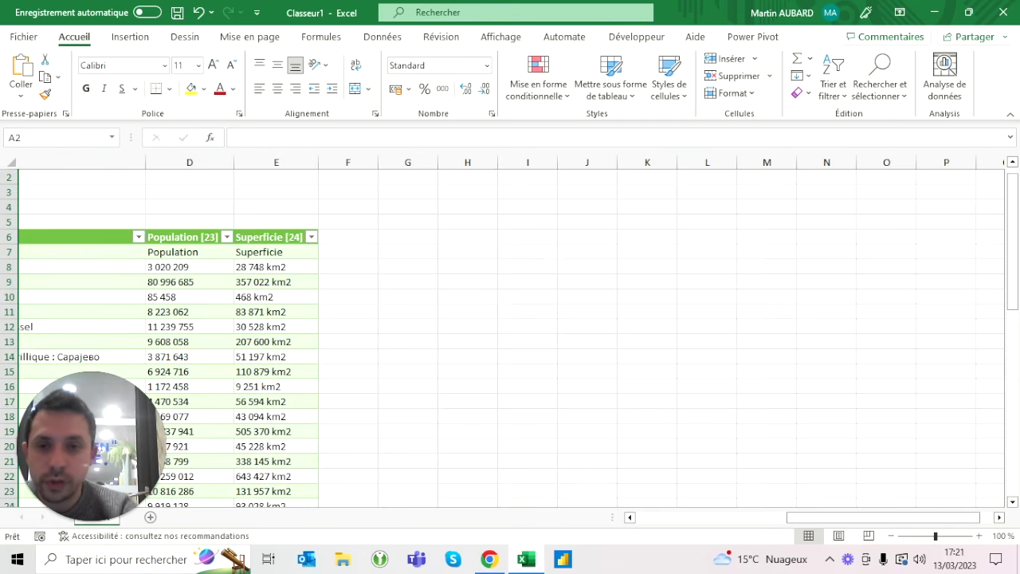
pyautogui.click(348, 162)
pyautogui.rightClick(349, 163)
pyautogui.click(442, 463)
pyautogui.write('3')
pyautogui.press('Return')
pyautogui.hscroll(-3, 510, 335)
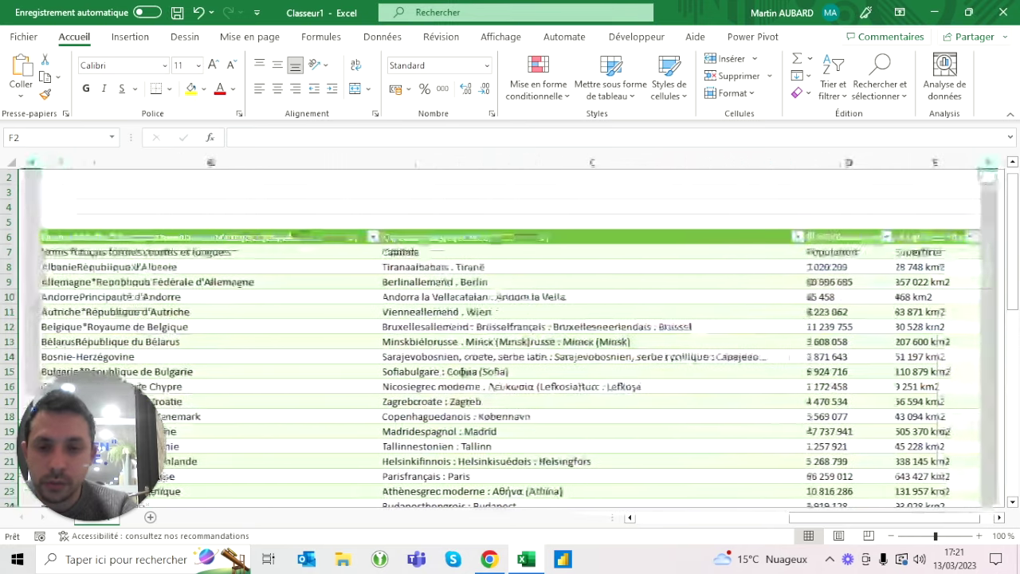
# - Hide the sheet gridlines from the Affichage tab
pyautogui.click(999, 341)
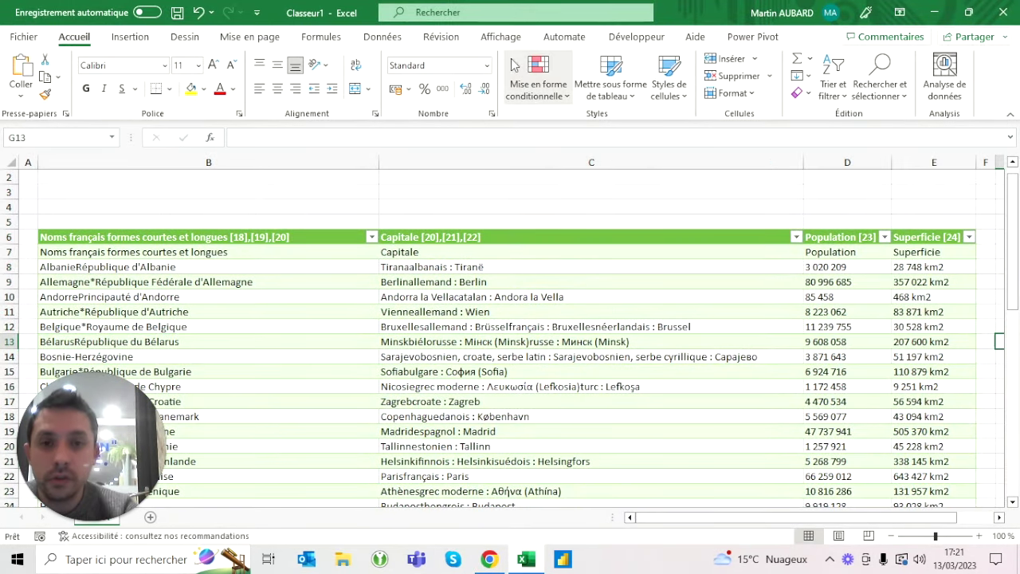
pyautogui.click(500, 37)
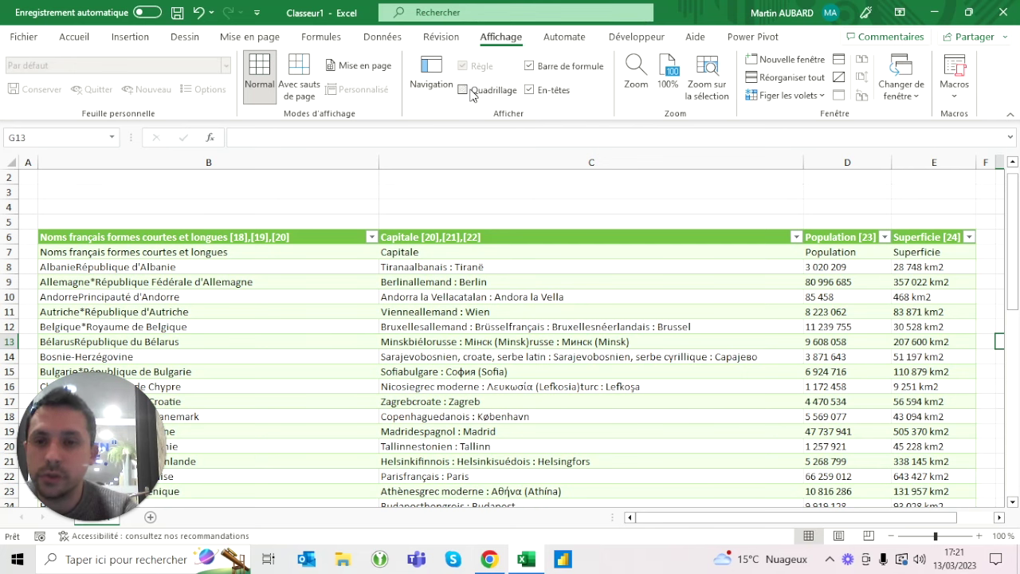
pyautogui.click(464, 90)
# - Set header row 6 height to 30 and select header cells B6 to E6
pyautogui.click(208, 177)
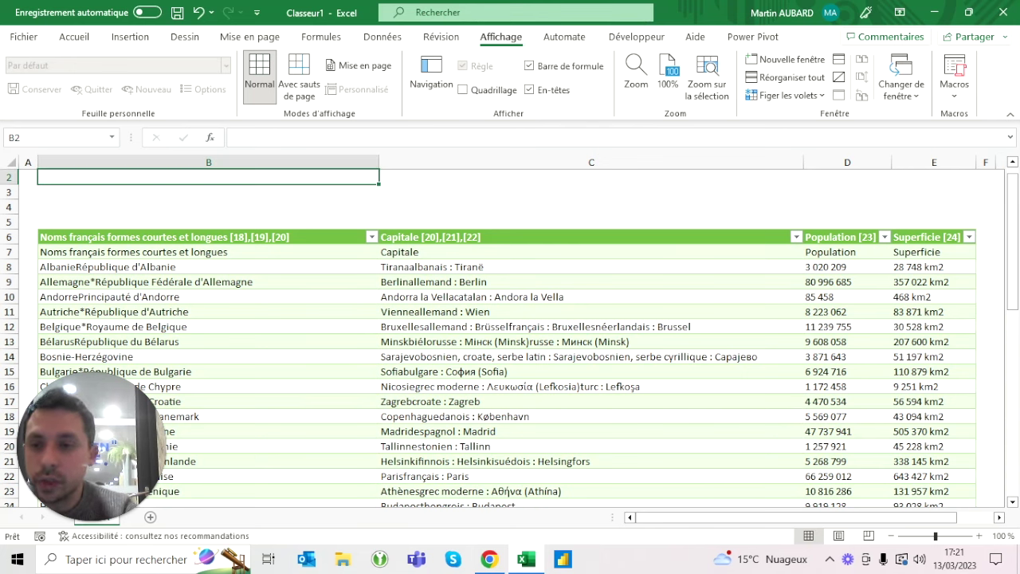
pyautogui.rightClick(10, 236)
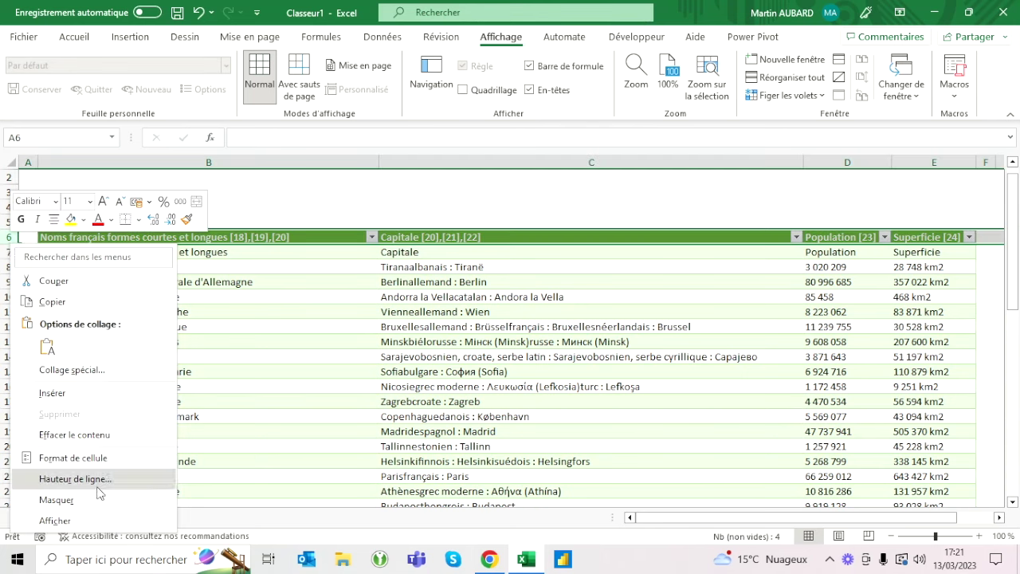
pyautogui.click(75, 478)
pyautogui.write('3')
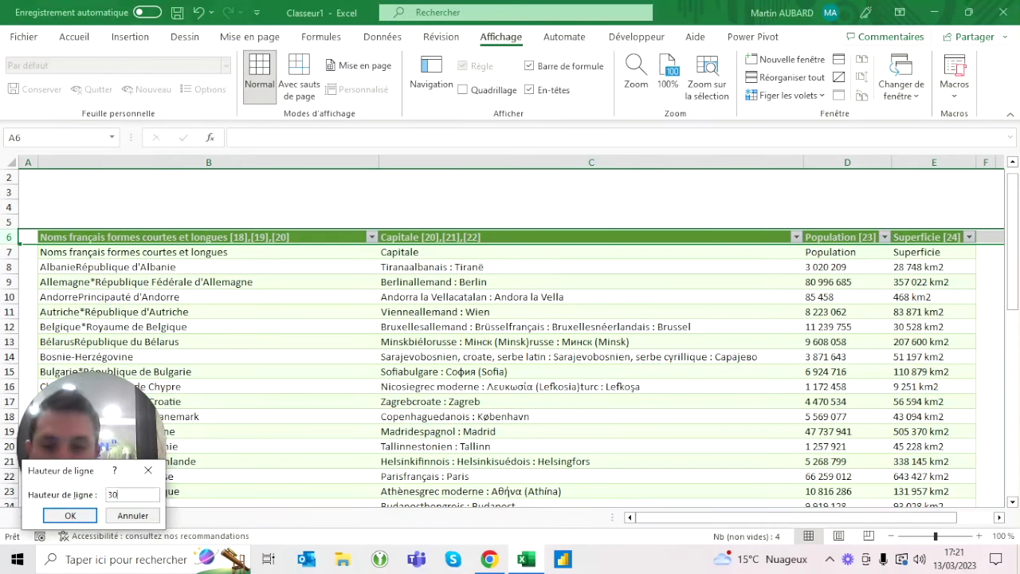
pyautogui.write('0')
pyautogui.click(71, 515)
pyautogui.moveTo(120, 248); pyautogui.dragTo(952, 257)
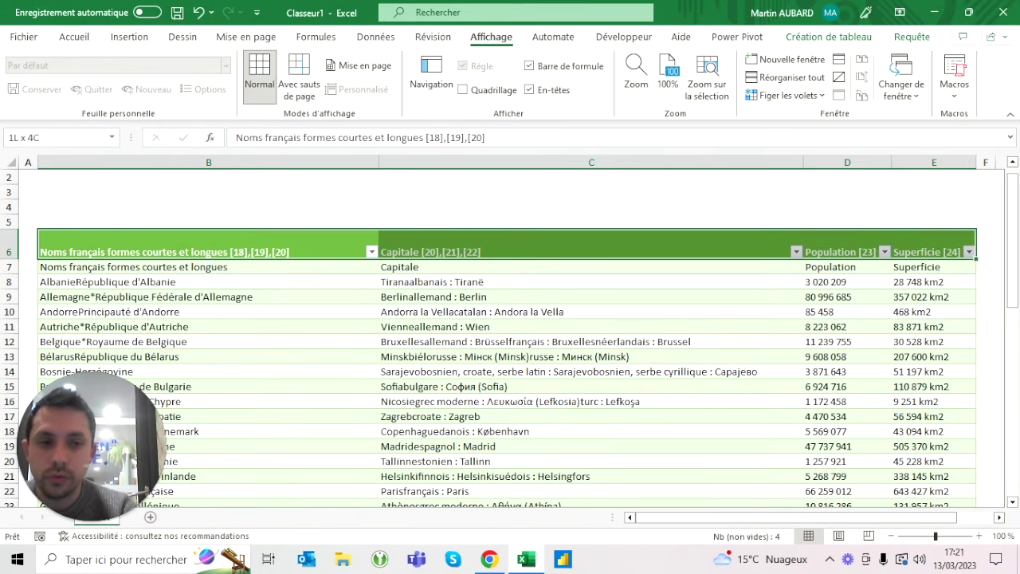
pyautogui.click(74, 37)
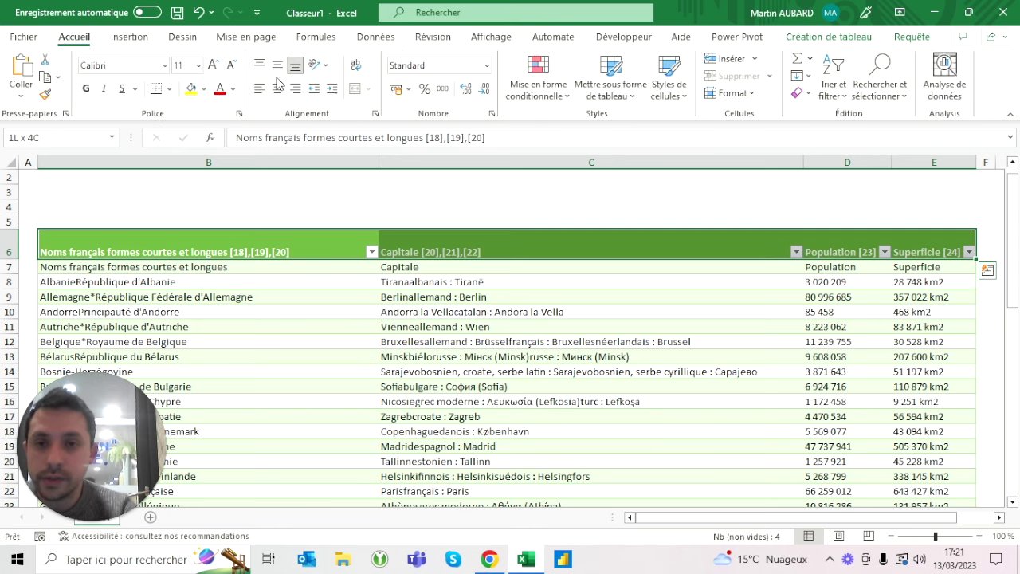
# - Centre the B6:E6 header texts horizontally and vertically
pyautogui.click(278, 87)
pyautogui.click(277, 63)
pyautogui.press('Down')
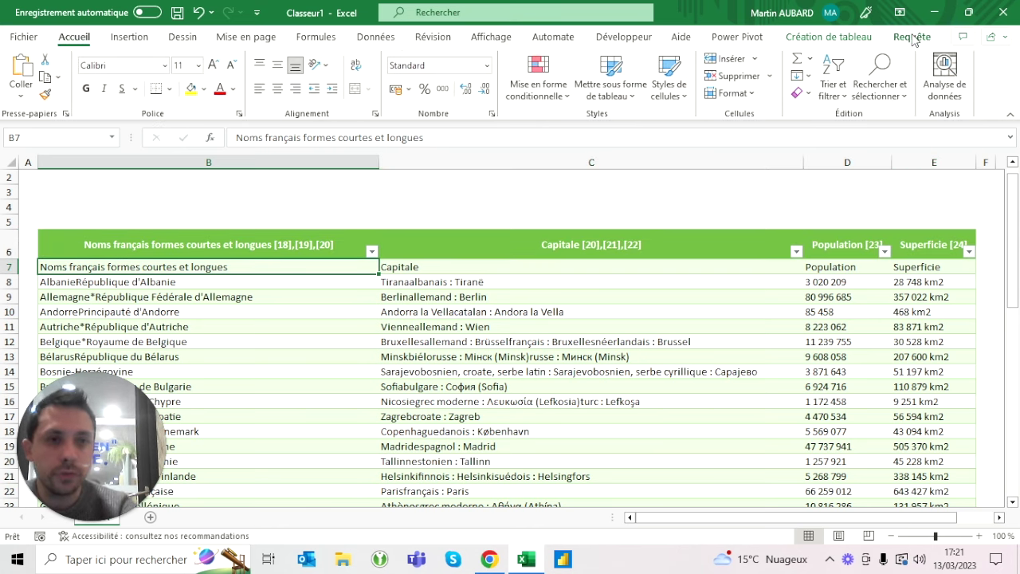
# - Apply a blue banded table style in place of the green one
pyautogui.click(864, 39)
pyautogui.click(970, 75)
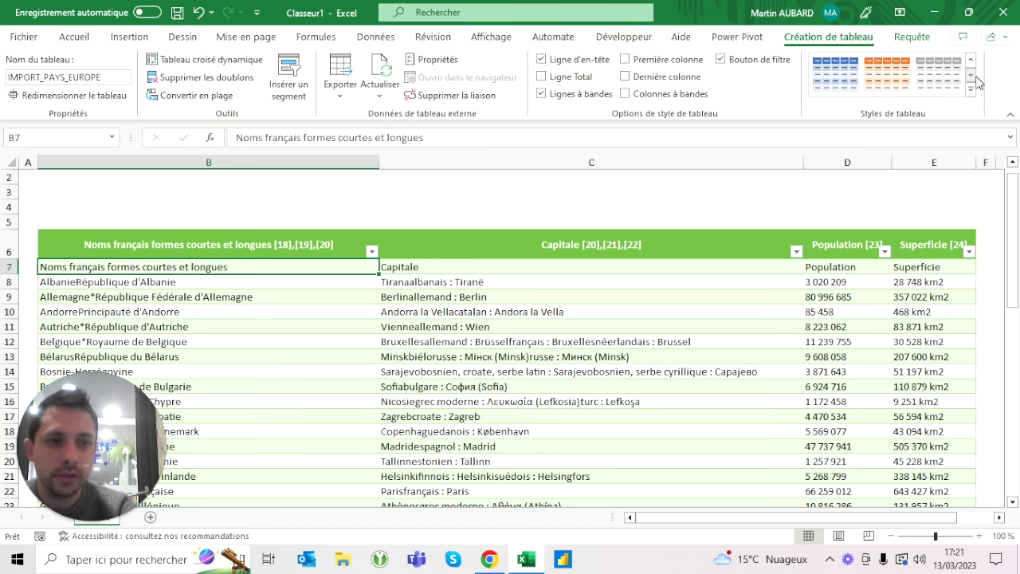
pyautogui.click(970, 94)
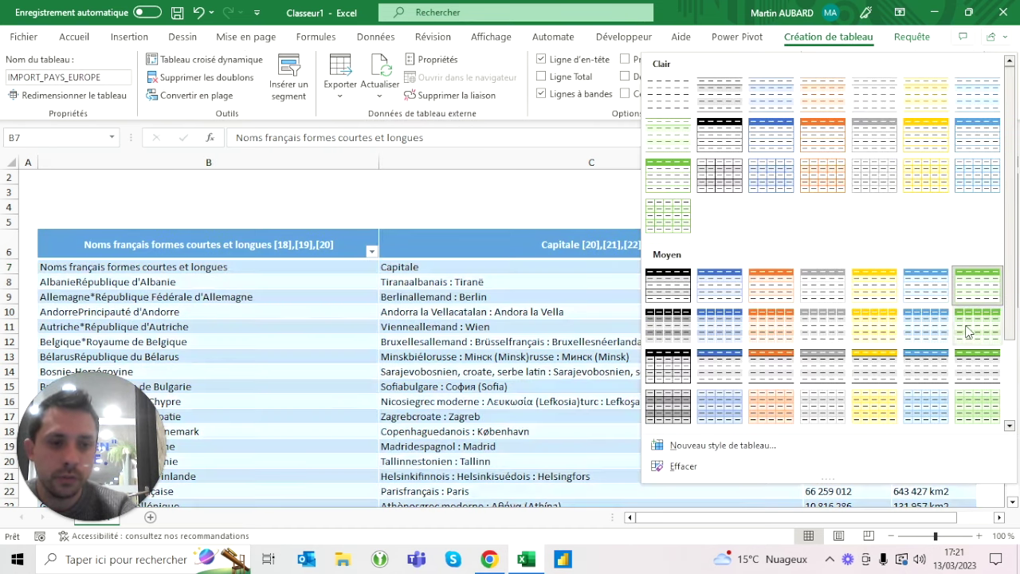
pyautogui.click(925, 333)
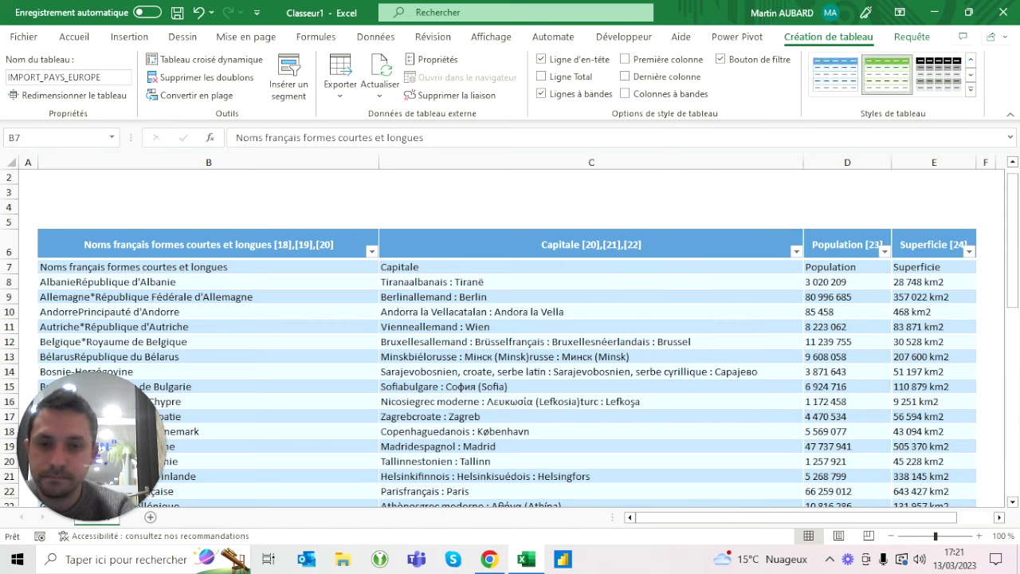
pyautogui.click(591, 206)
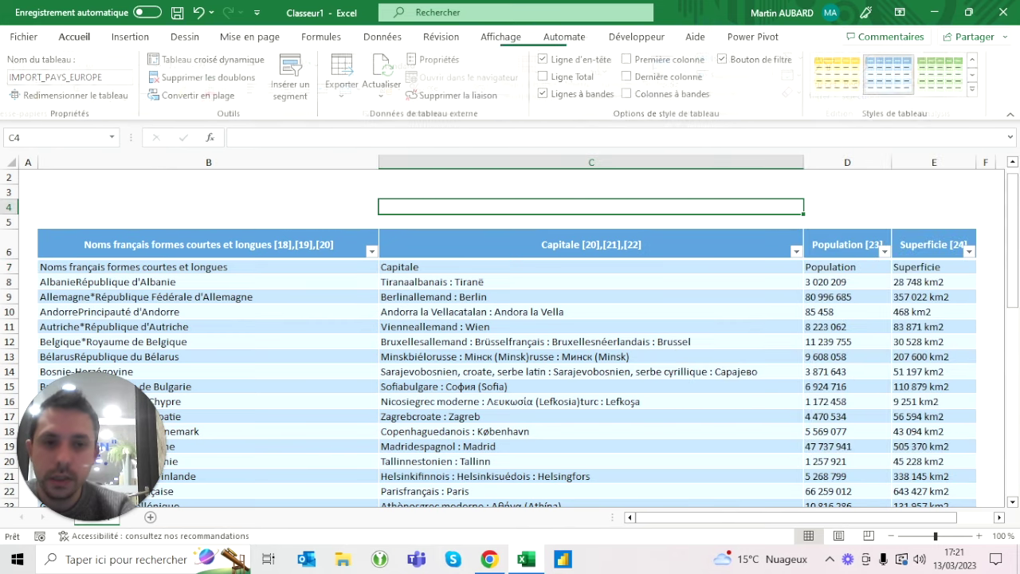
pyautogui.click(177, 12)
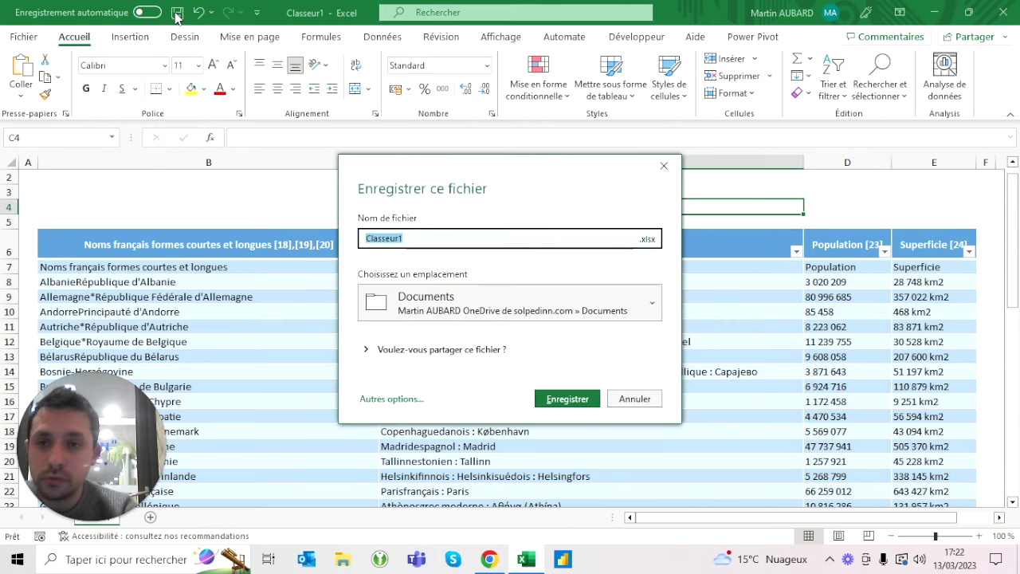
pyautogui.press('Escape')
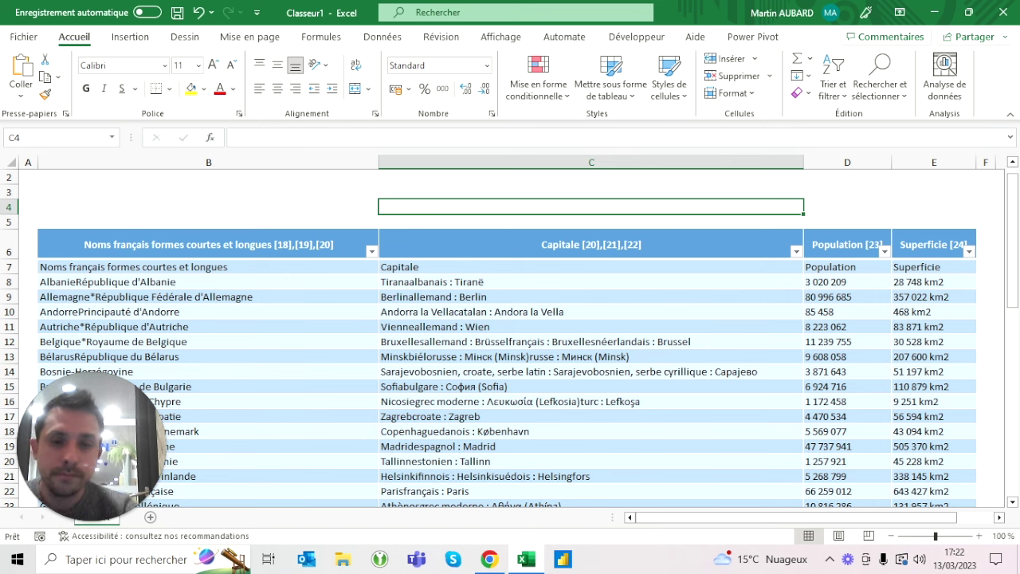
# - Overtype cells B8, B9 and B10 with Albanie, Allemagne and Andorre
pyautogui.click(208, 244)
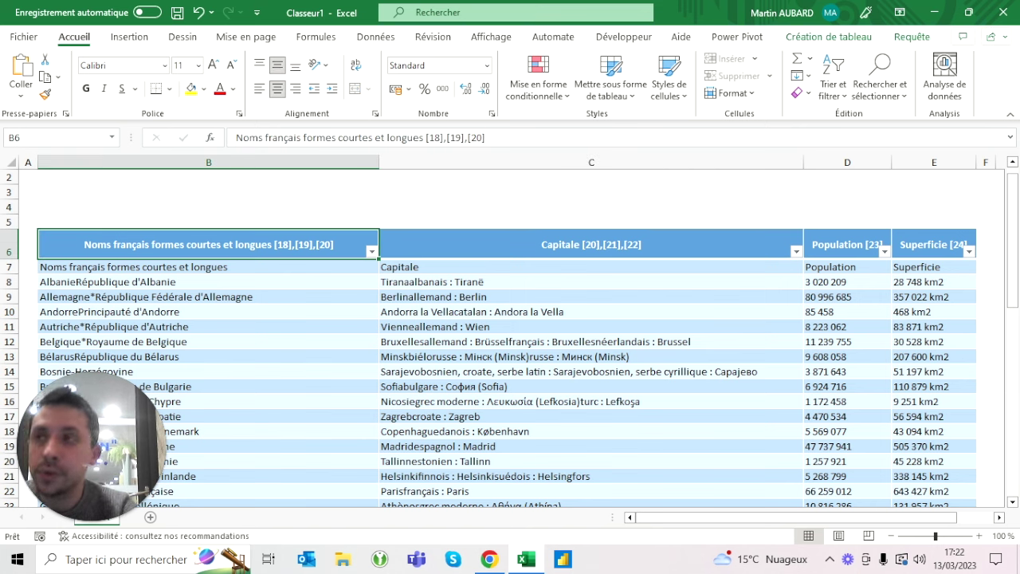
pyautogui.click(208, 311)
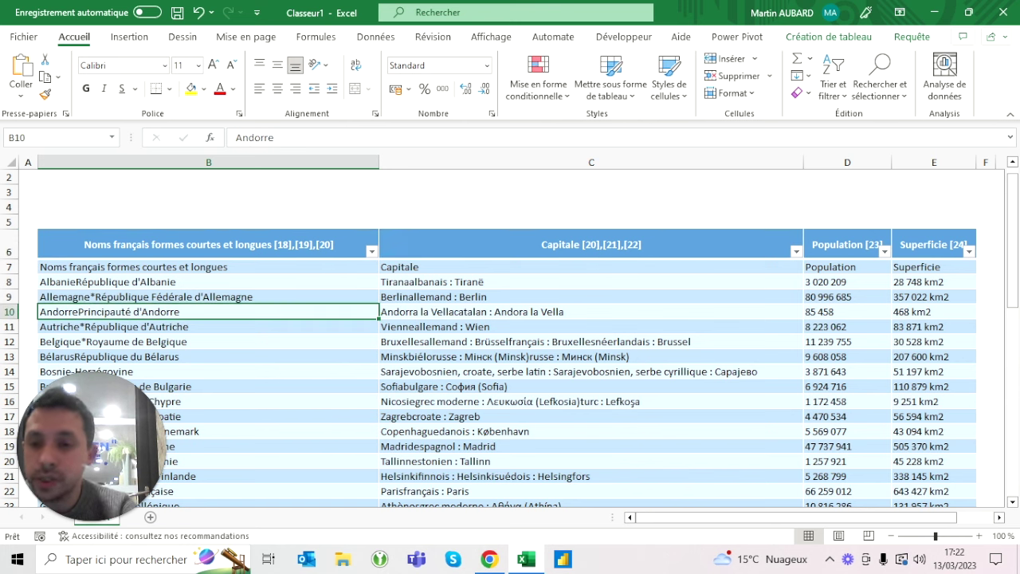
pyautogui.click(208, 296)
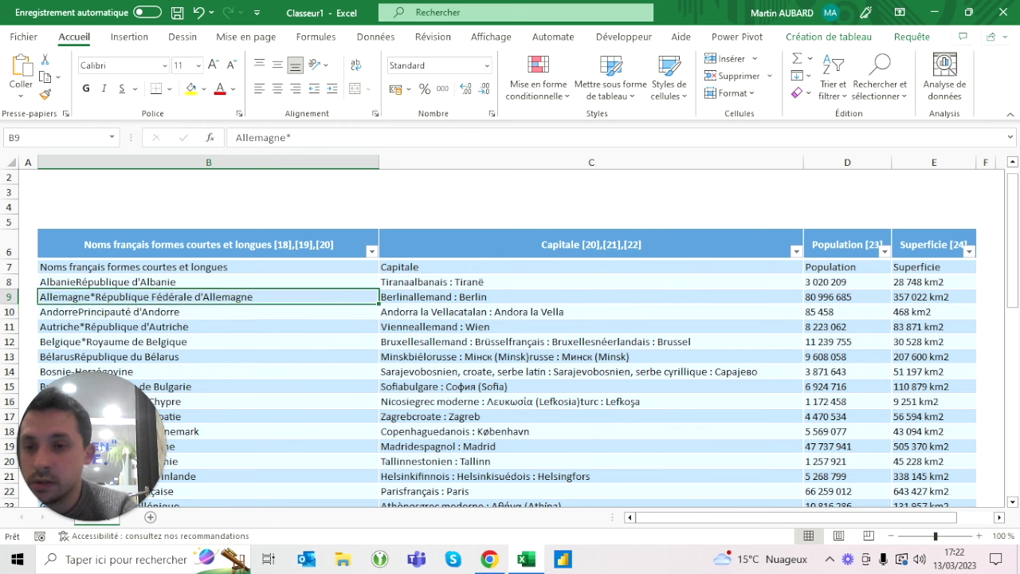
pyautogui.click(208, 282)
pyautogui.write('Albanie')
pyautogui.press('Return')
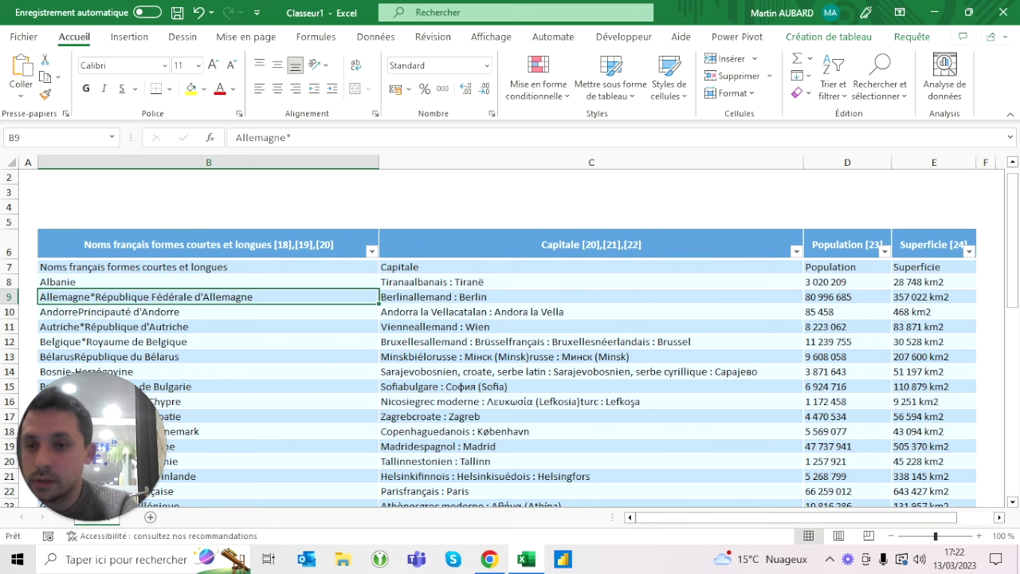
pyautogui.write('Allemagne')
pyautogui.press('Return')
pyautogui.write('Andorre')
pyautogui.press('Return')
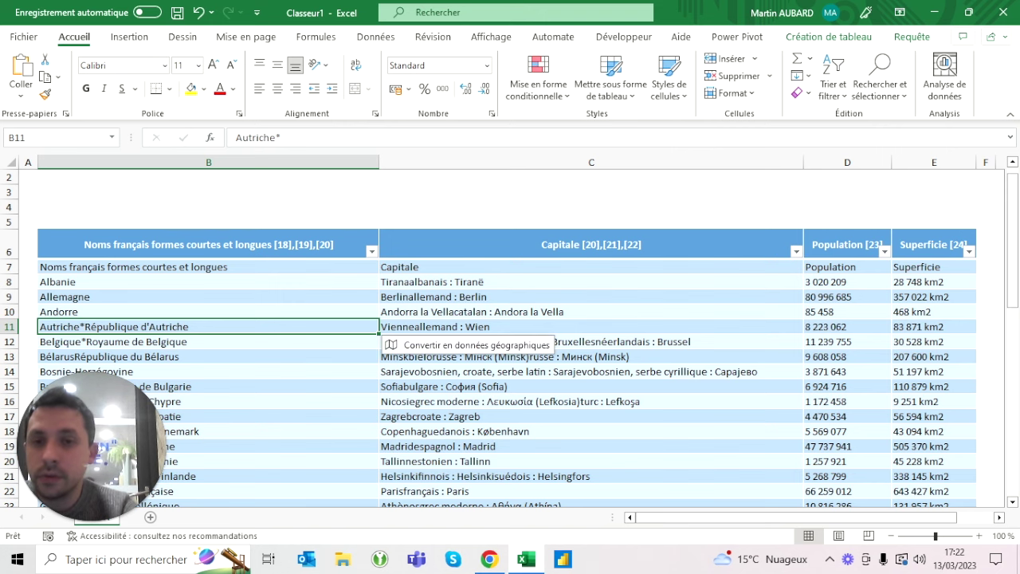
pyautogui.click(367, 40)
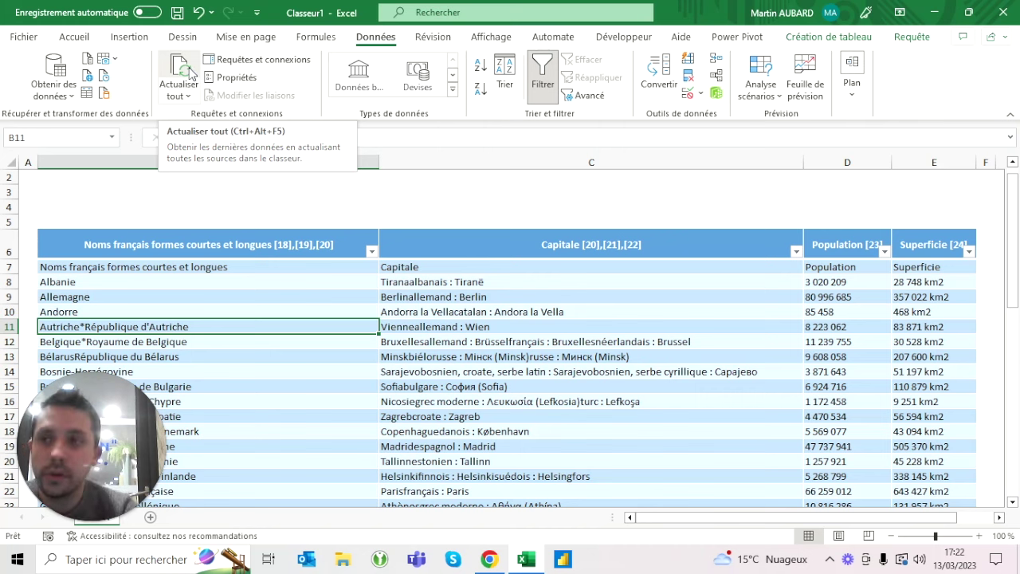
# - Run Actualiser tout so rows 8–10 revert to the combined long country names
pyautogui.click(180, 73)
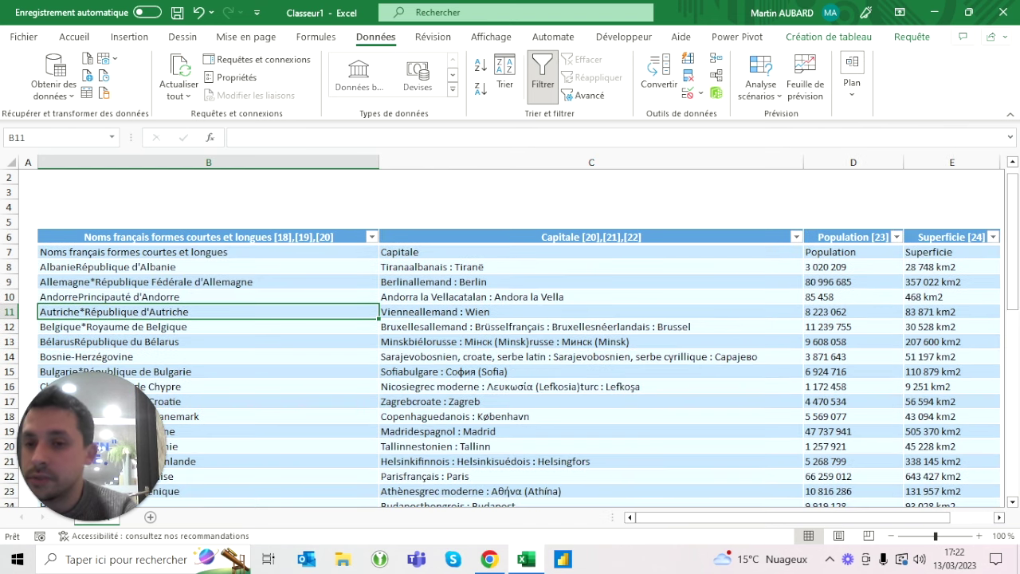
pyautogui.click(209, 237)
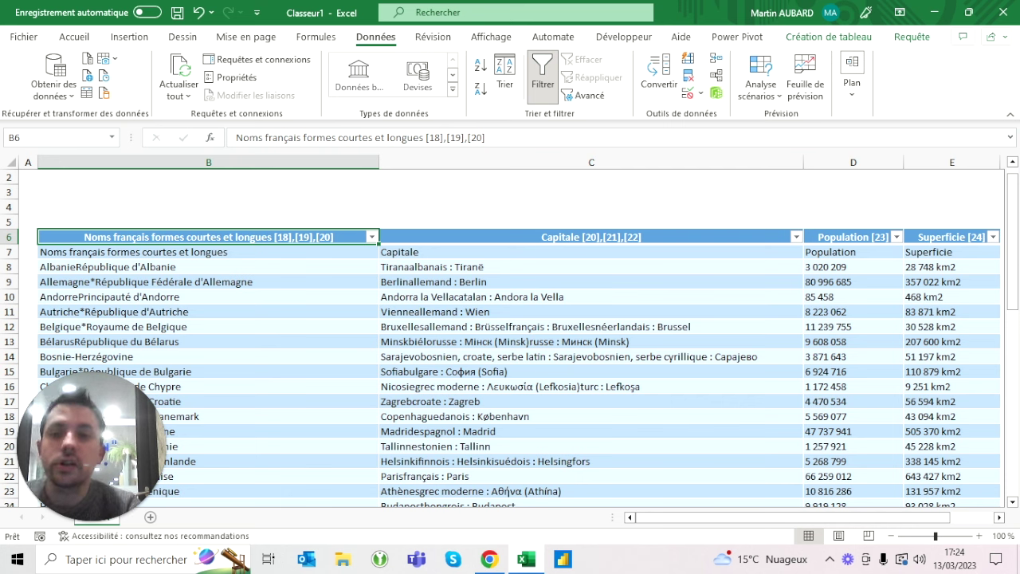
# - Check the combined short-plus-long names in cells B6 to B8
pyautogui.click(208, 252)
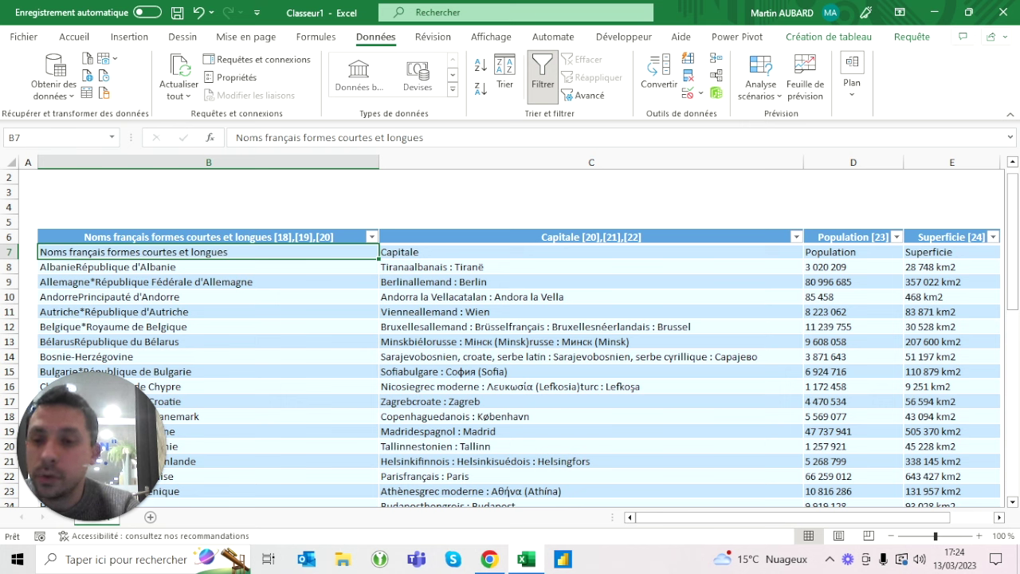
pyautogui.click(208, 267)
pyautogui.click(208, 252)
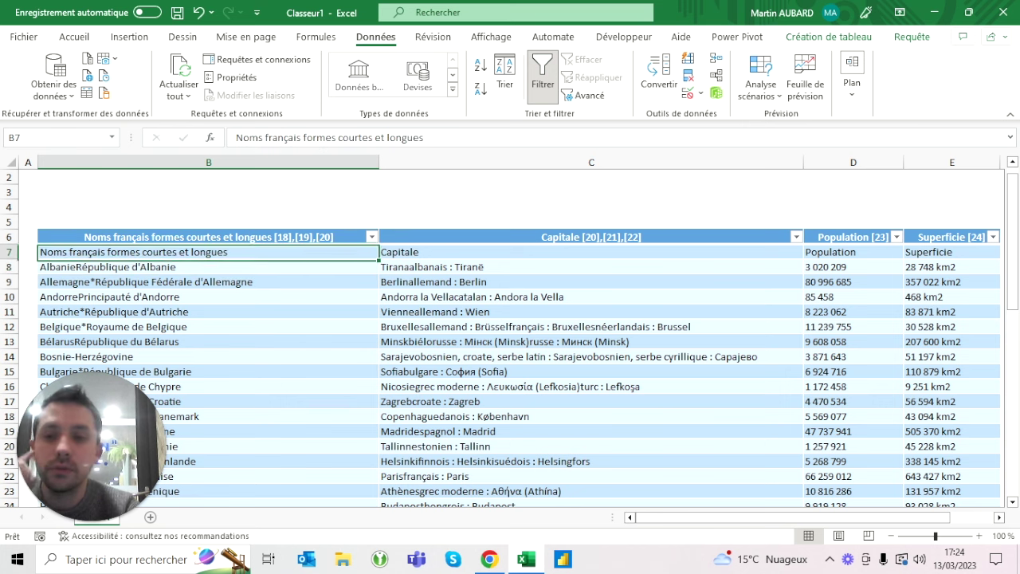
pyautogui.click(208, 236)
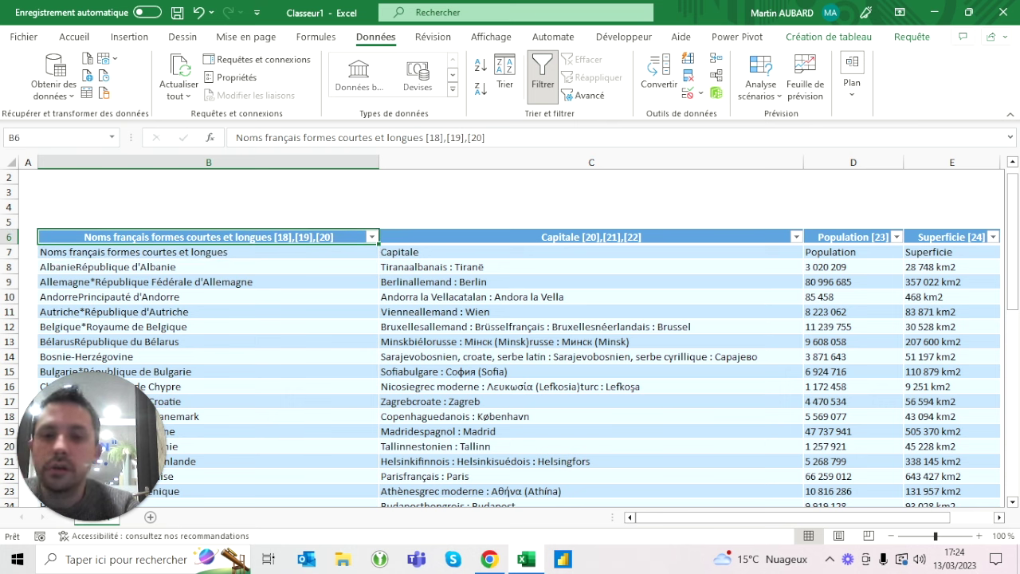
pyautogui.click(208, 267)
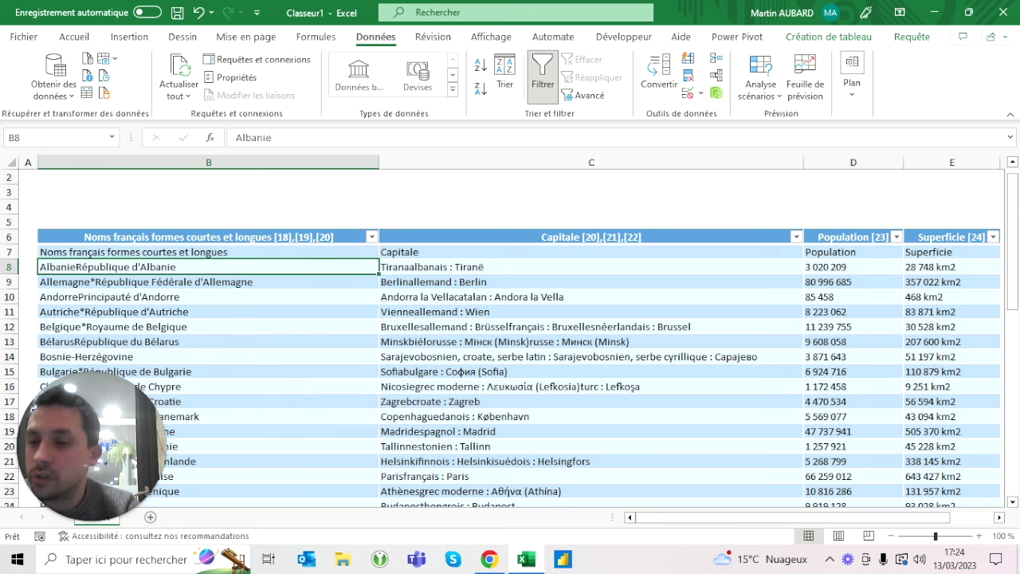
pyautogui.click(592, 267)
pyautogui.click(208, 267)
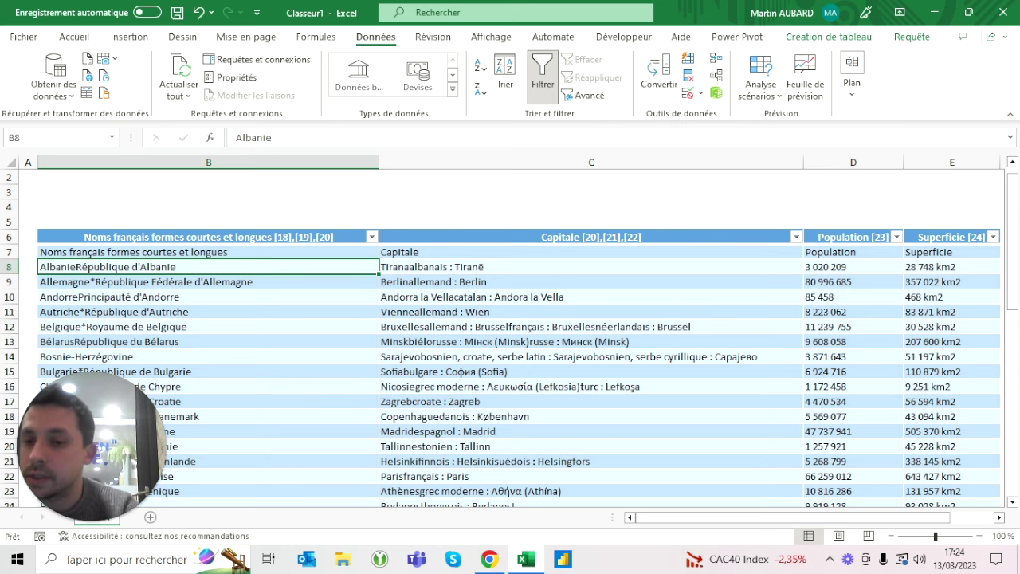
# - Check France's entry in B22 and Allemagne's in B9, then open the Obtenir des données list
pyautogui.scroll(-2, 510, 333)
pyautogui.scroll(-1, 510, 333)
pyautogui.scroll(-1, 510, 332)
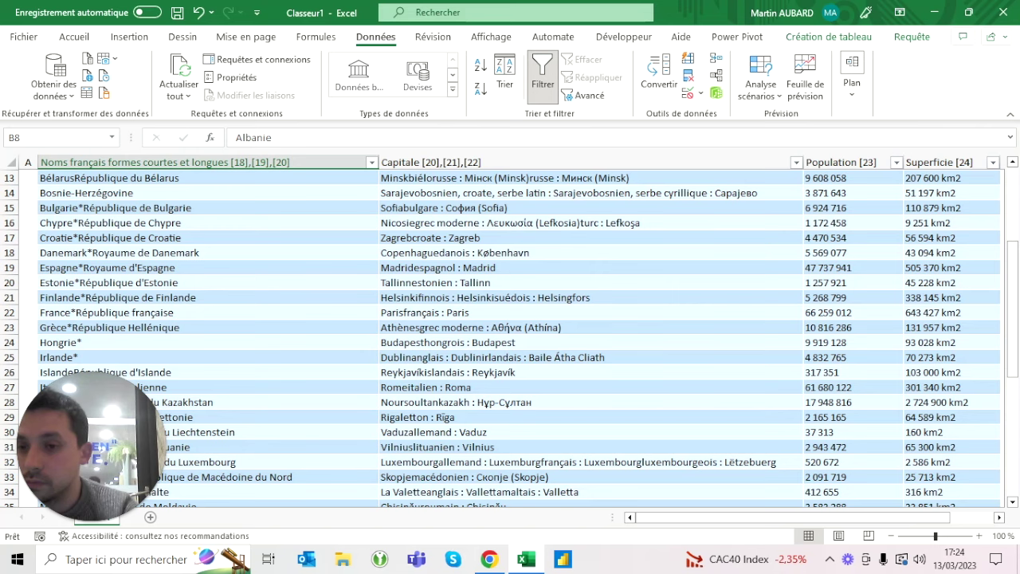
pyautogui.click(106, 312)
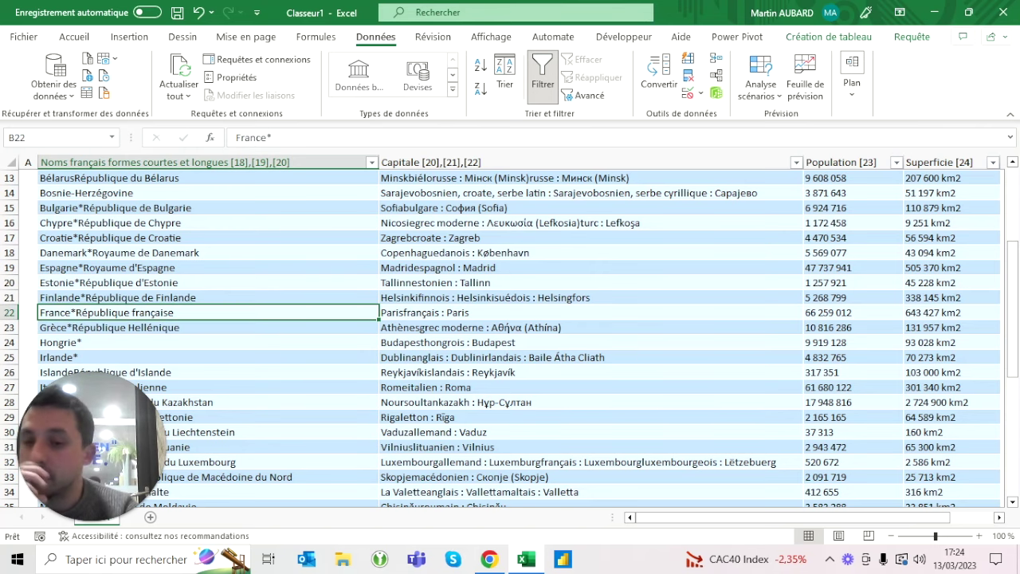
pyautogui.scroll(4, 510, 332)
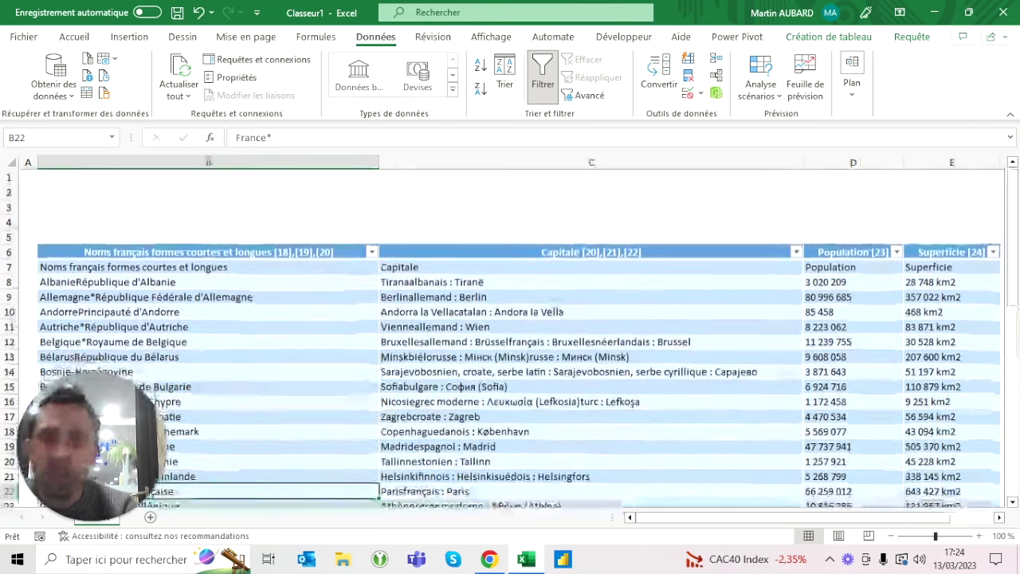
pyautogui.click(103, 296)
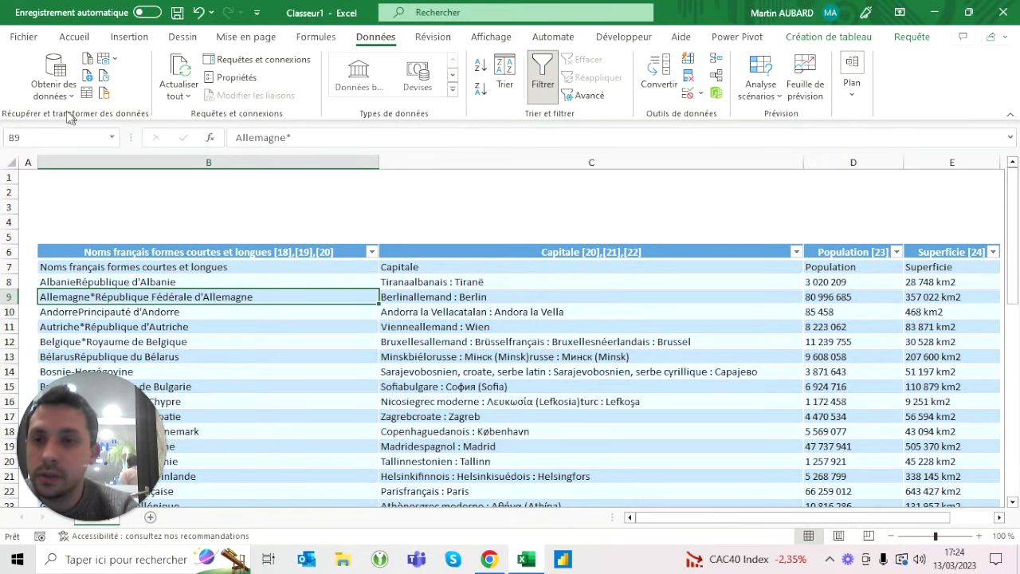
pyautogui.click(55, 79)
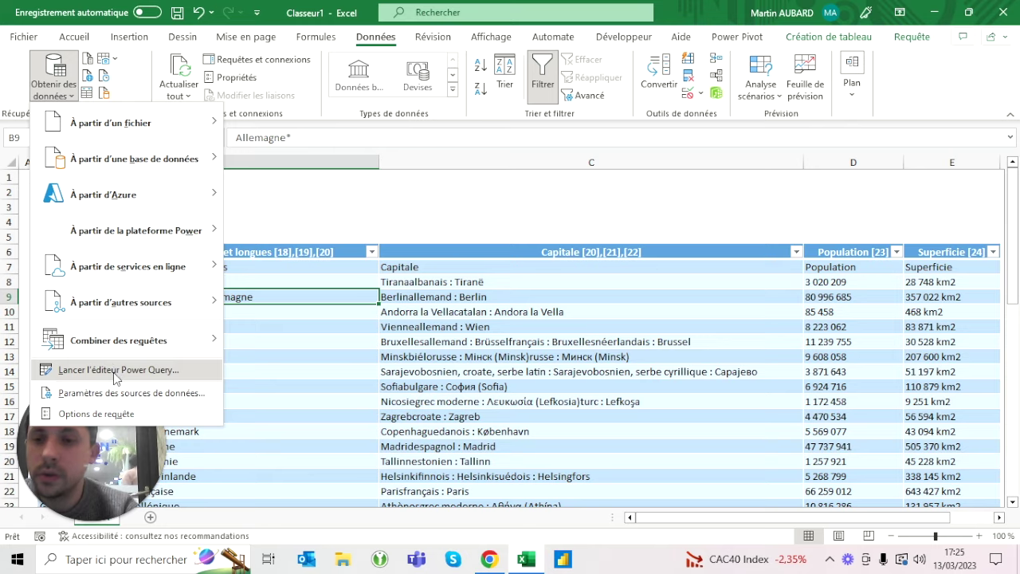
pyautogui.click(116, 373)
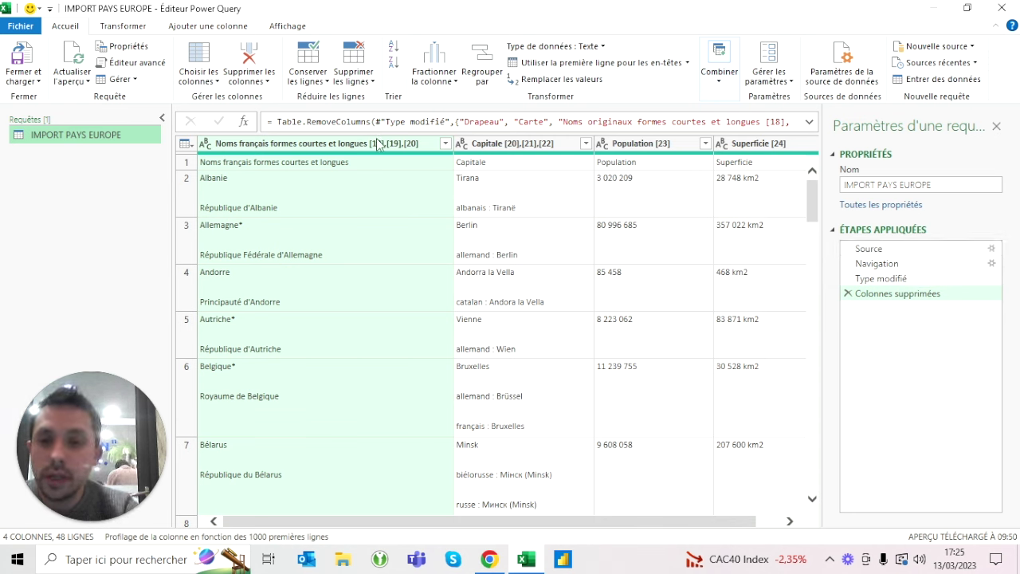
pyautogui.click(257, 147)
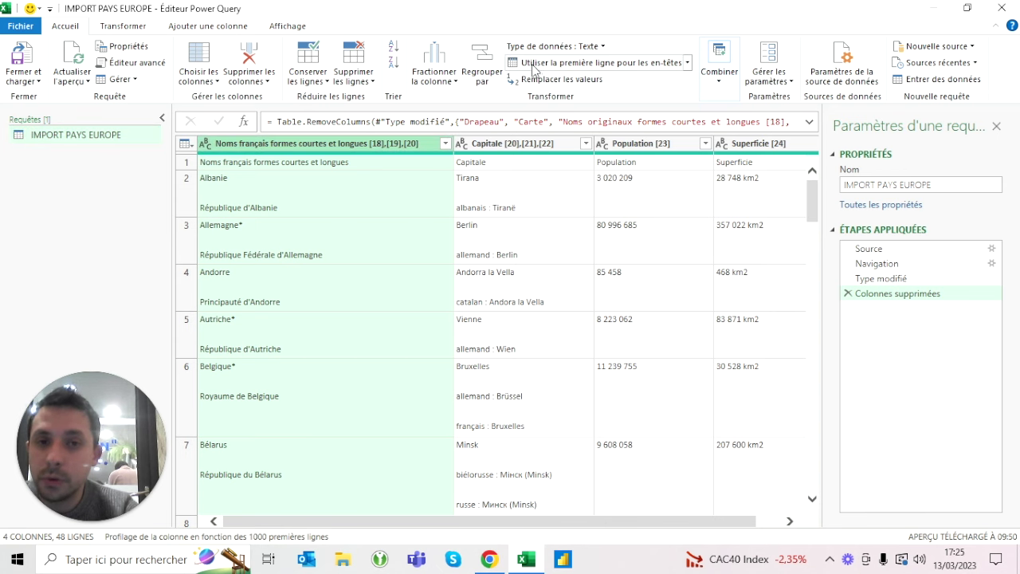
pyautogui.click(188, 168)
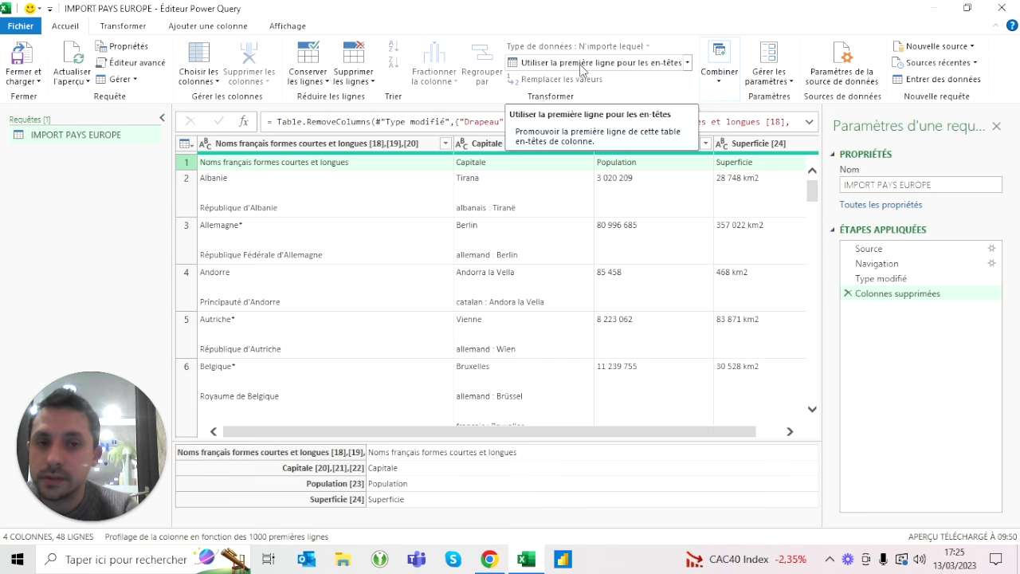
# - Promote the first row to headers, leaving 4 columns and 47 rows starting with Albanie
pyautogui.click(581, 64)
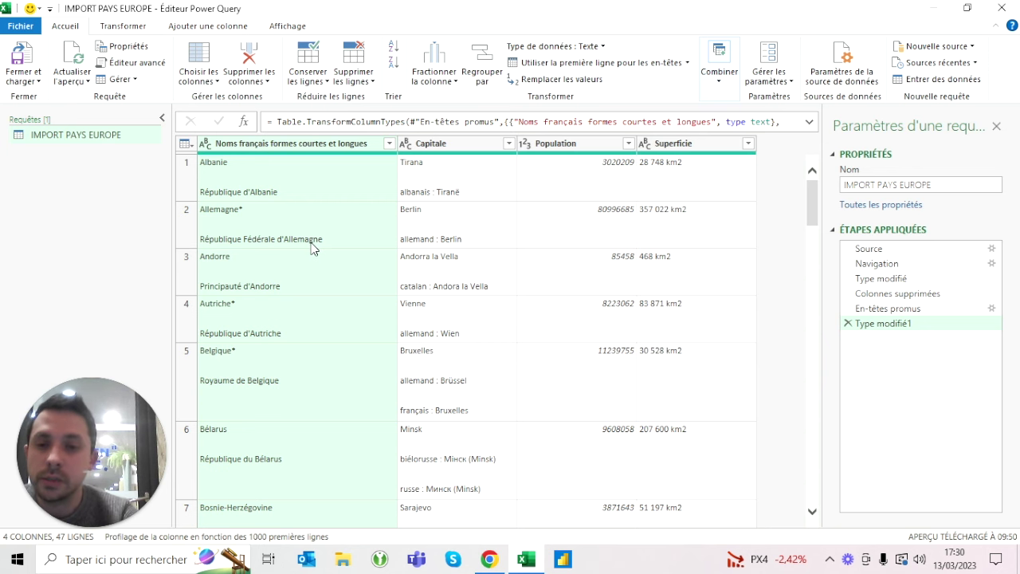
pyautogui.scroll(-3, 311, 249)
pyautogui.scroll(-12, 310, 249)
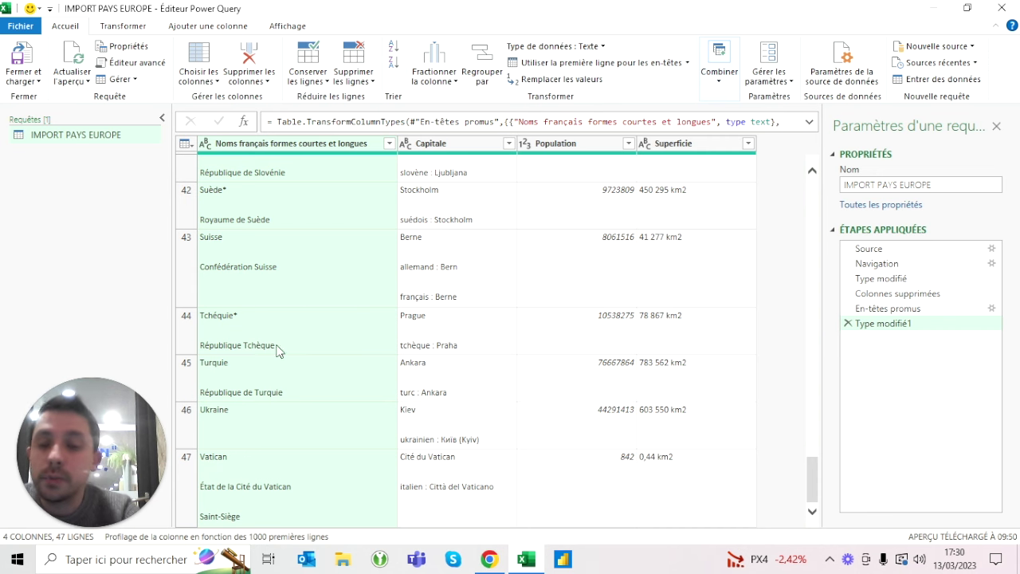
pyautogui.scroll(3, 289, 339)
pyautogui.scroll(5, 288, 339)
pyautogui.scroll(2, 289, 338)
pyautogui.scroll(2, 289, 339)
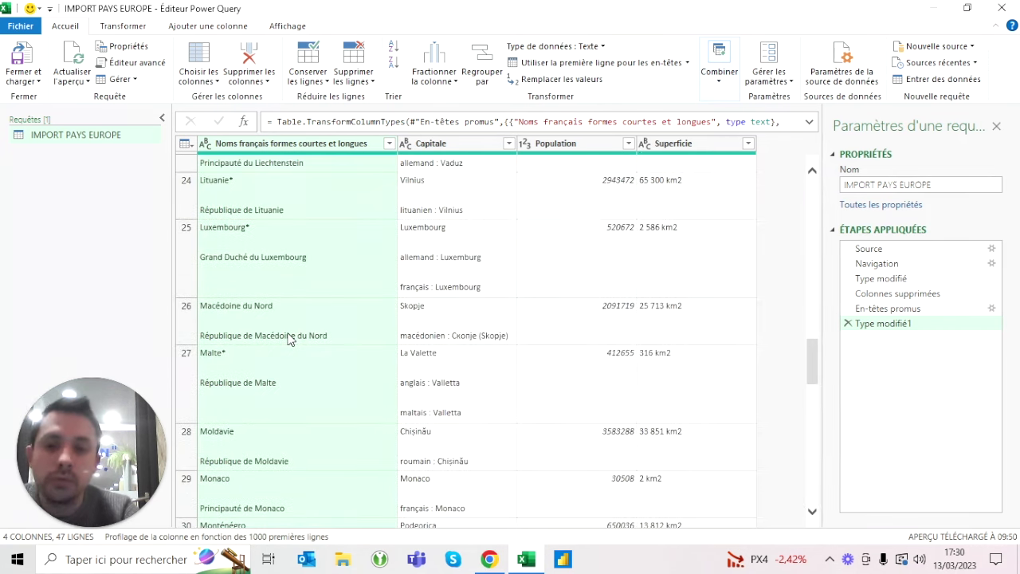
pyautogui.scroll(3, 288, 339)
pyautogui.scroll(1, 288, 338)
pyautogui.scroll(2, 288, 339)
pyautogui.scroll(1, 288, 339)
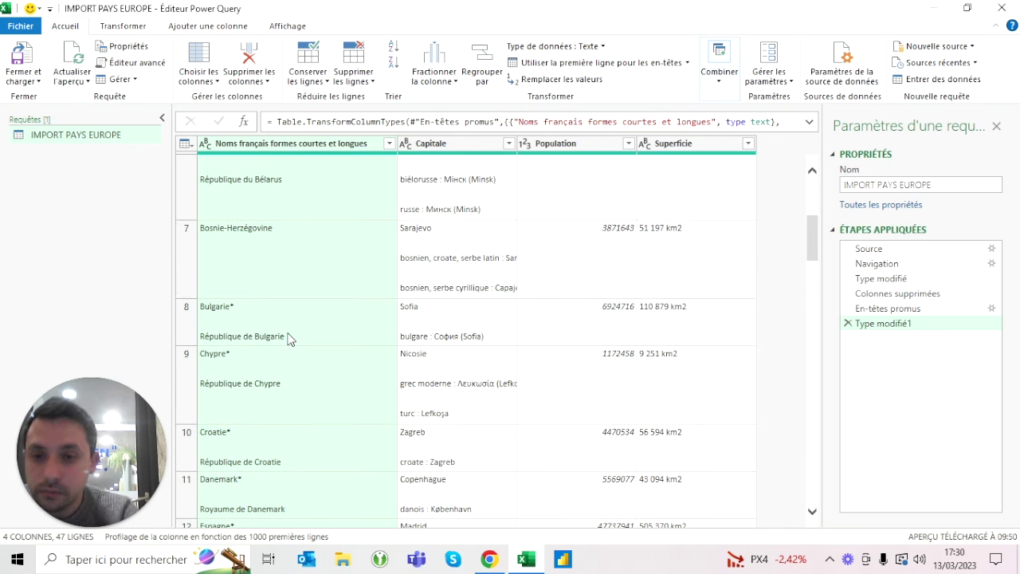
pyautogui.scroll(-2, 289, 339)
pyautogui.scroll(-5, 288, 339)
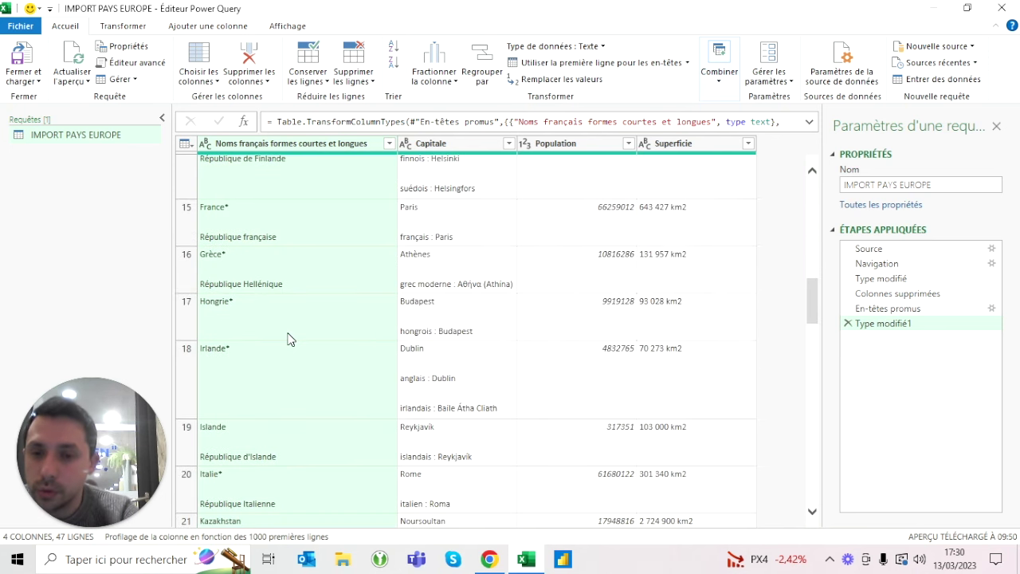
pyautogui.scroll(3, 289, 338)
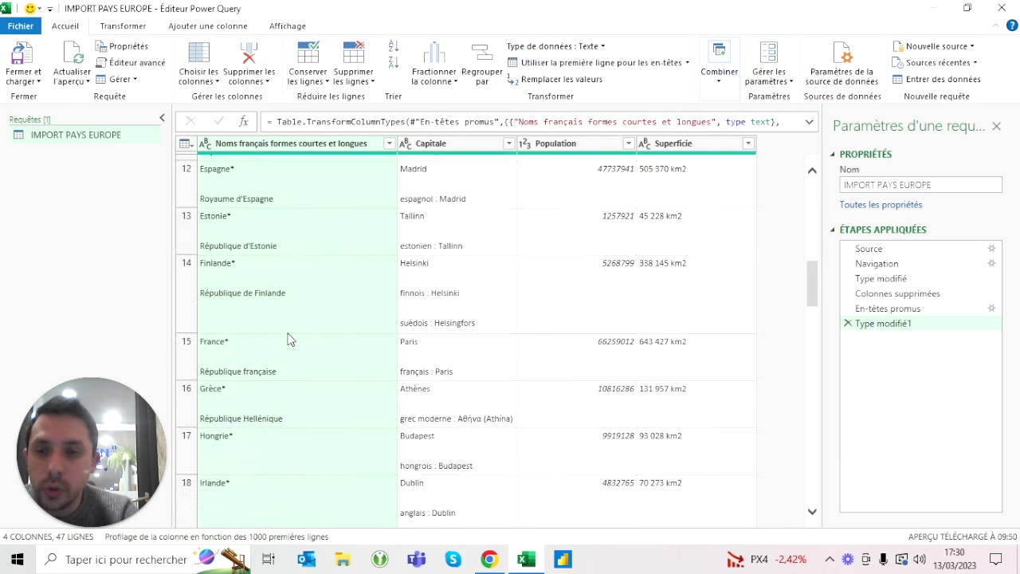
pyautogui.scroll(3, 289, 339)
pyautogui.scroll(3, 289, 339)
pyautogui.scroll(4, 291, 349)
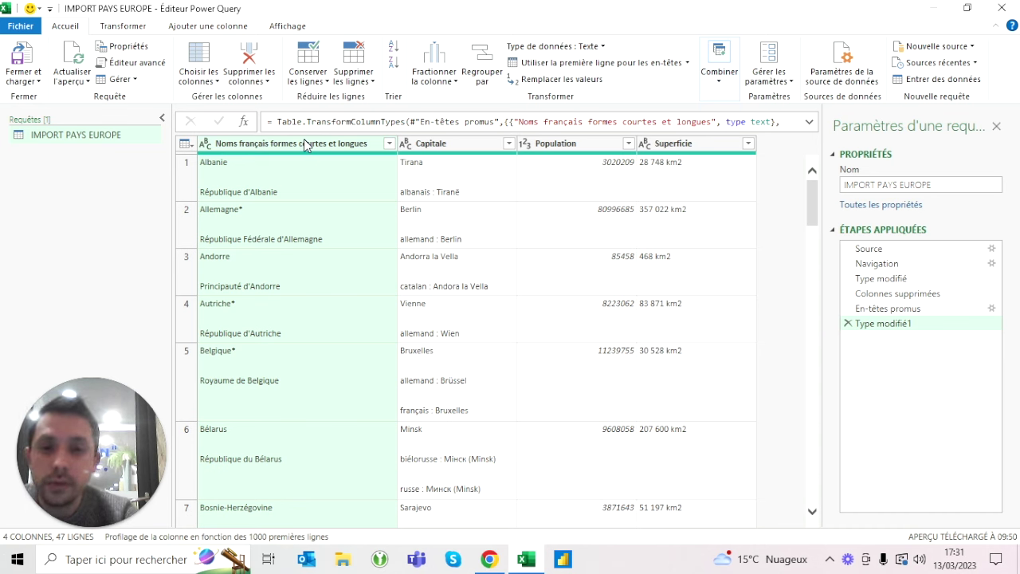
# - Split the French names column by the custom #(cr) delimiter at the leftmost occurrence only
pyautogui.click(431, 62)
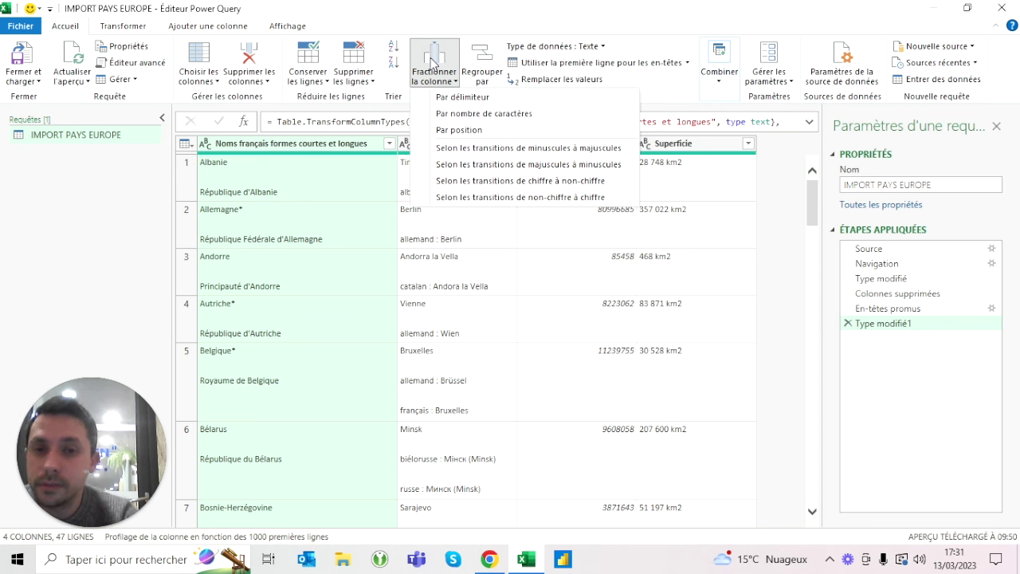
pyautogui.click(480, 99)
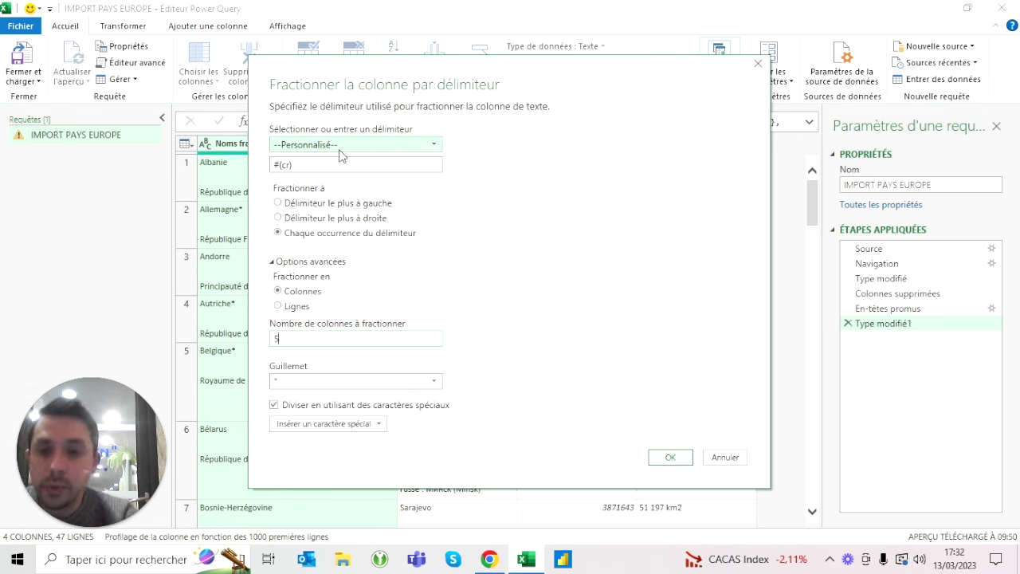
pyautogui.click(295, 206)
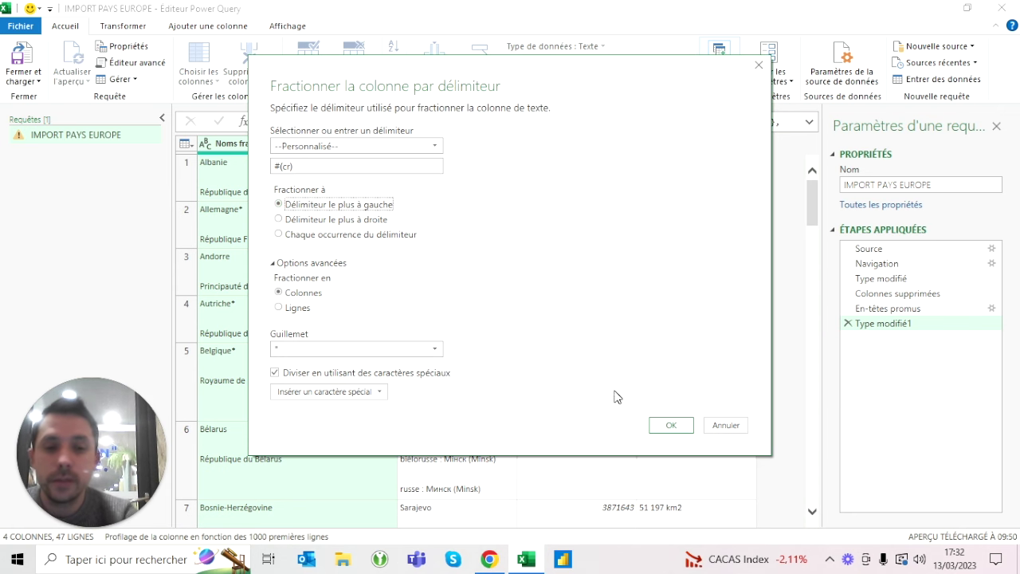
pyautogui.click(671, 425)
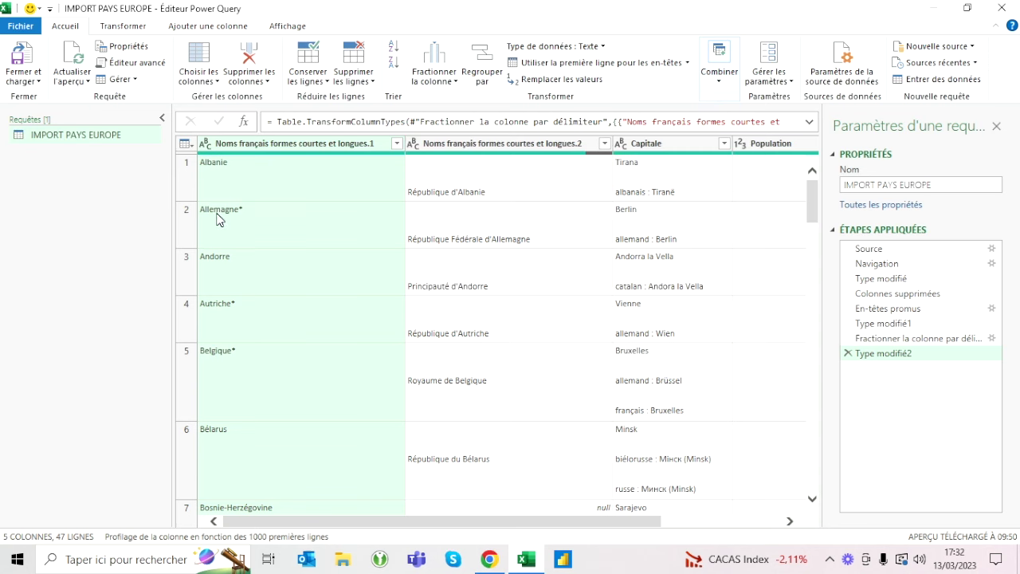
pyautogui.scroll(-1, 221, 259)
pyautogui.scroll(-10, 222, 260)
pyautogui.scroll(-10, 220, 259)
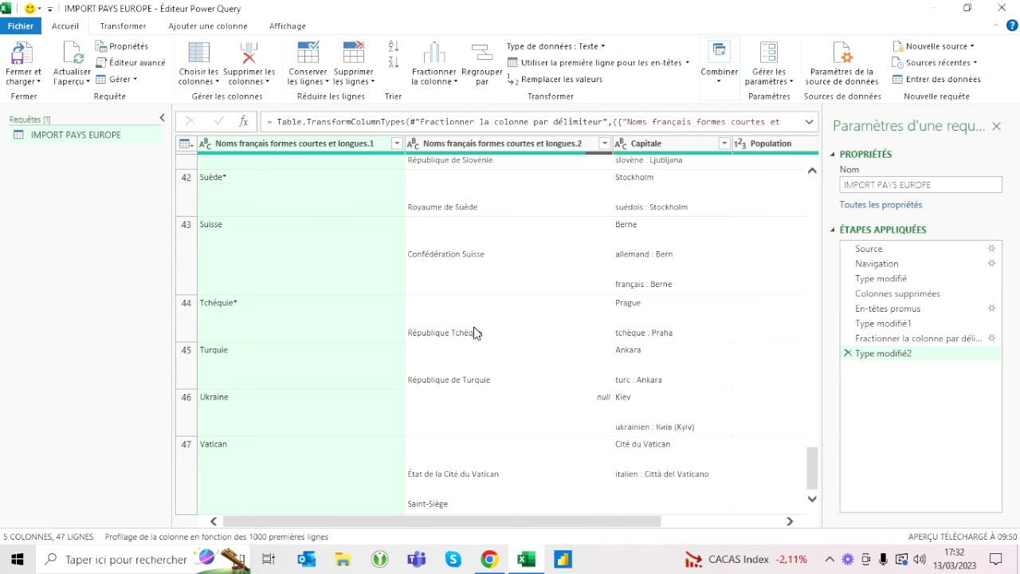
pyautogui.scroll(15, 473, 334)
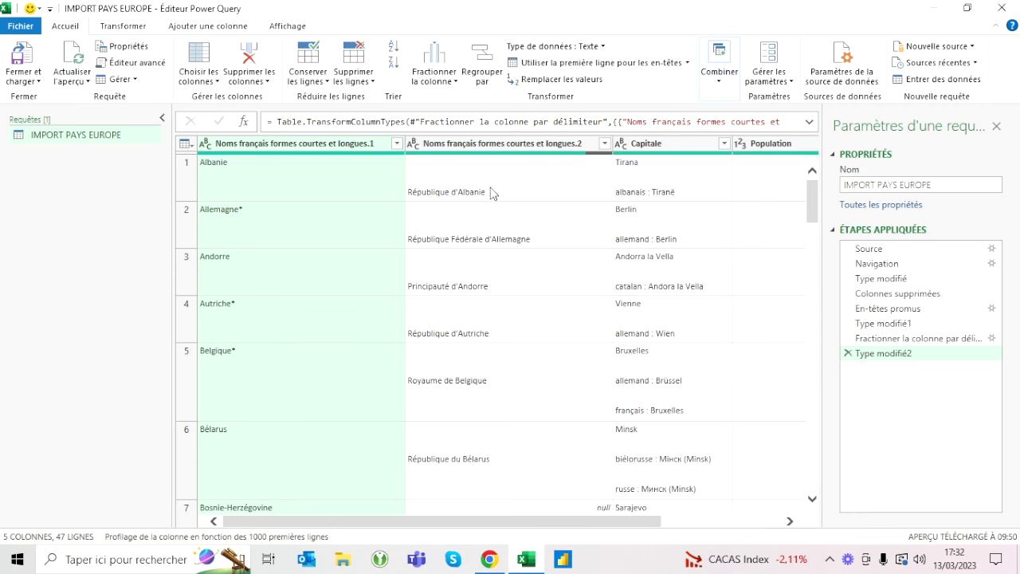
# - Remove the '.2' long-name column and rename the '.1' column to Pays
pyautogui.click(495, 147)
pyautogui.click(245, 57)
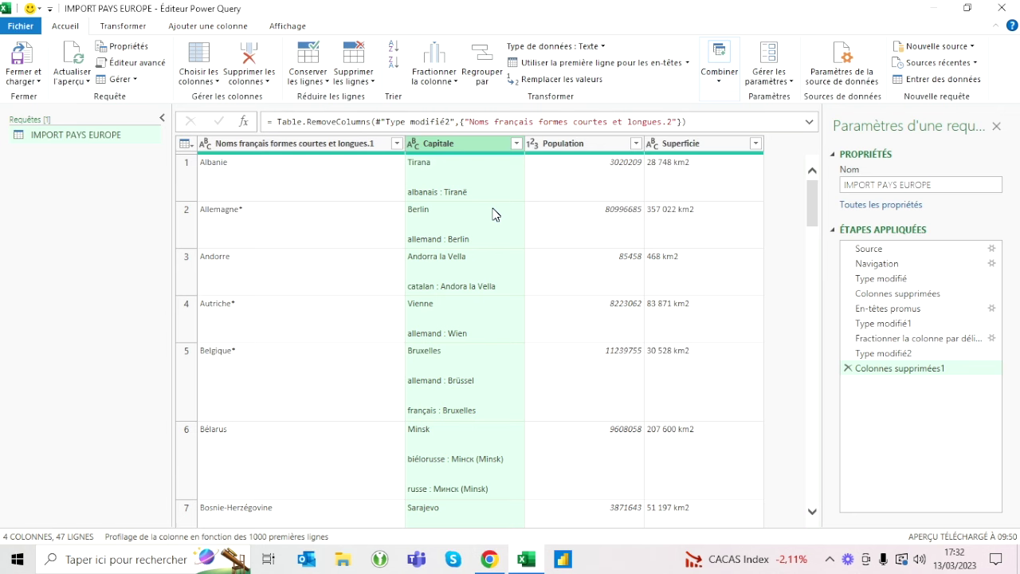
pyautogui.doubleClick(339, 148)
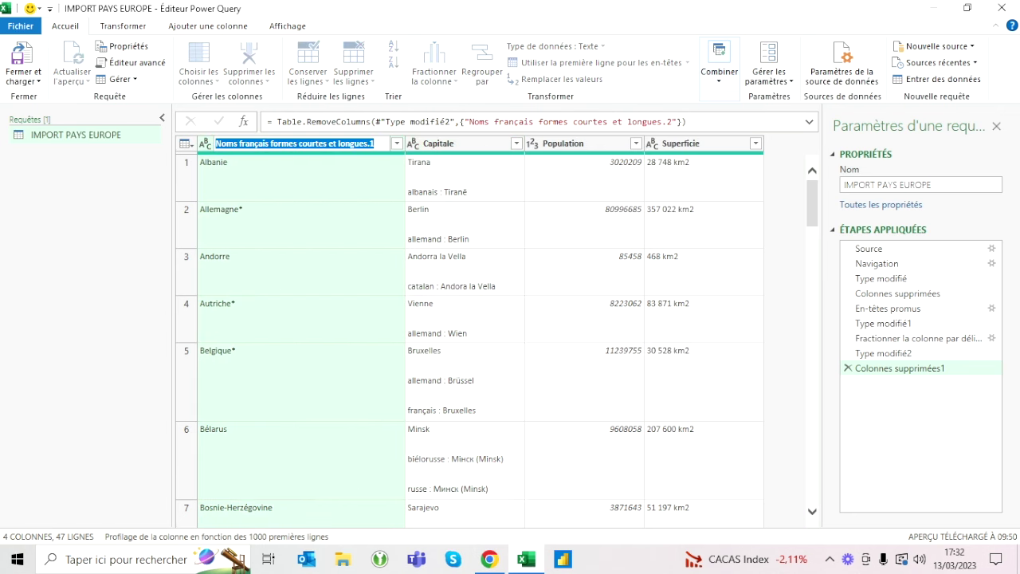
pyautogui.write('Pays')
pyautogui.press('Return')
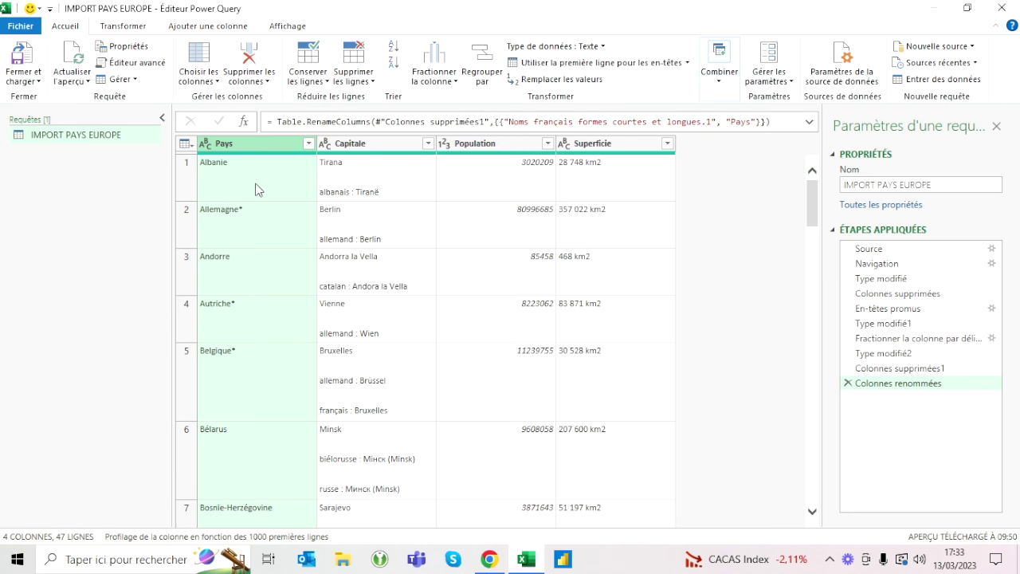
pyautogui.rightClick(256, 143)
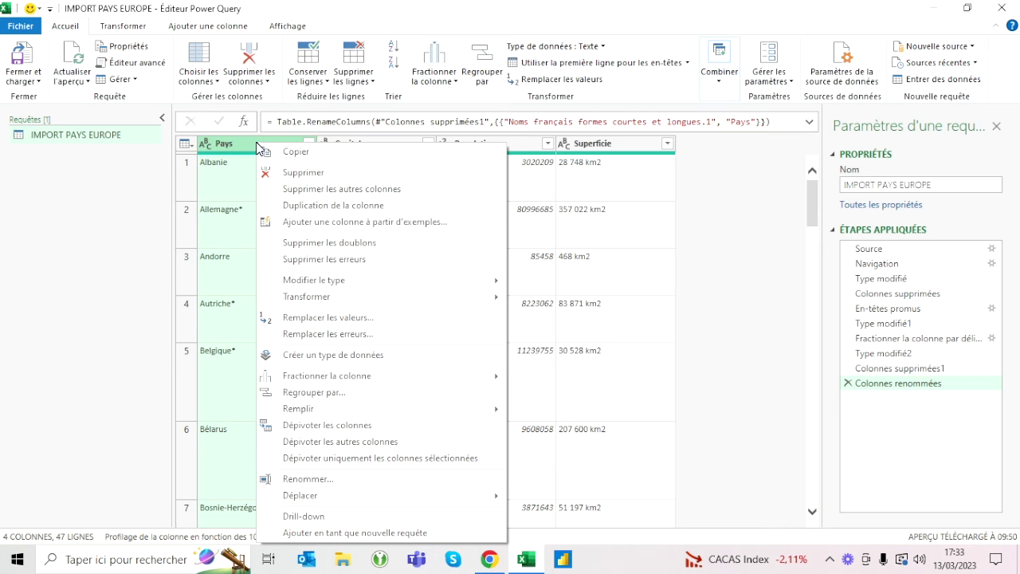
# - Replace every * in the Pays column with nothing, leaving clean names like Allemagne
pyautogui.press('Escape')
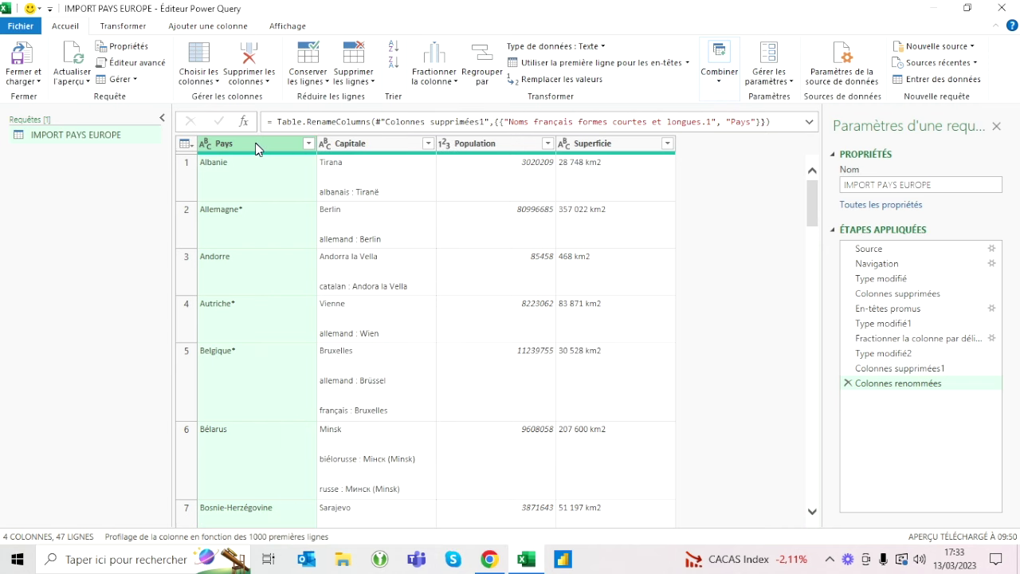
pyautogui.rightClick(256, 146)
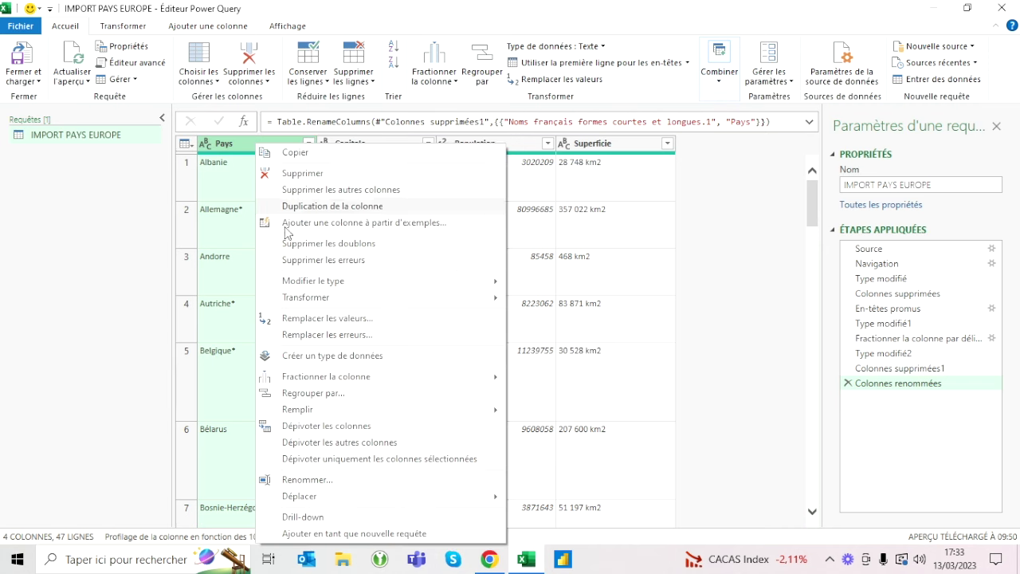
pyautogui.click(333, 317)
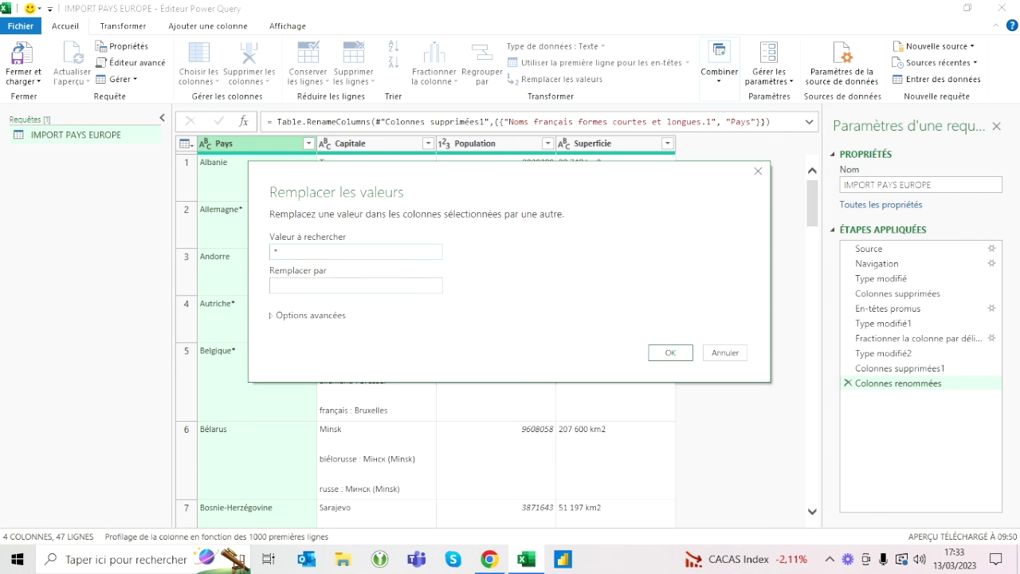
pyautogui.click(670, 353)
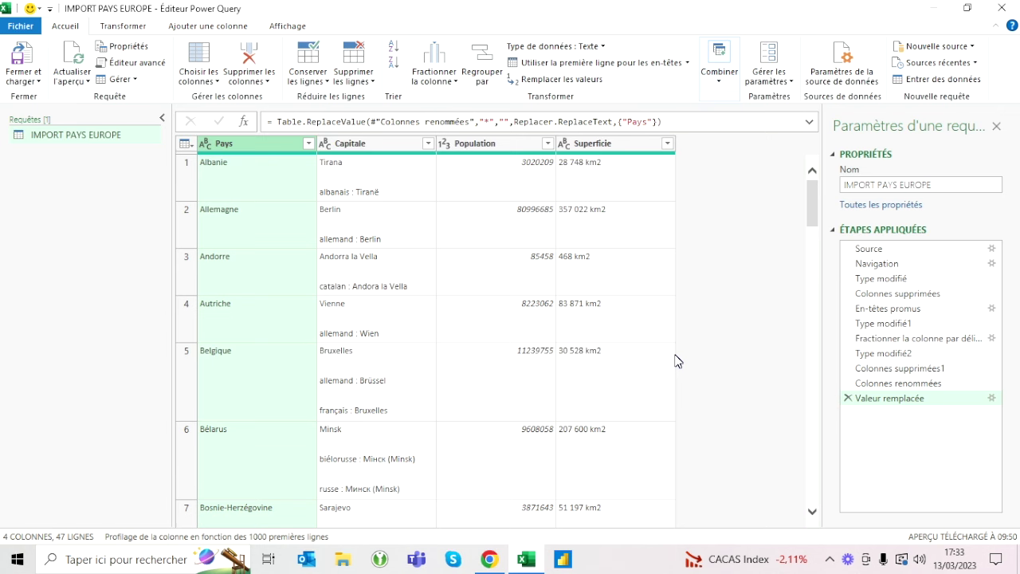
pyautogui.click(363, 147)
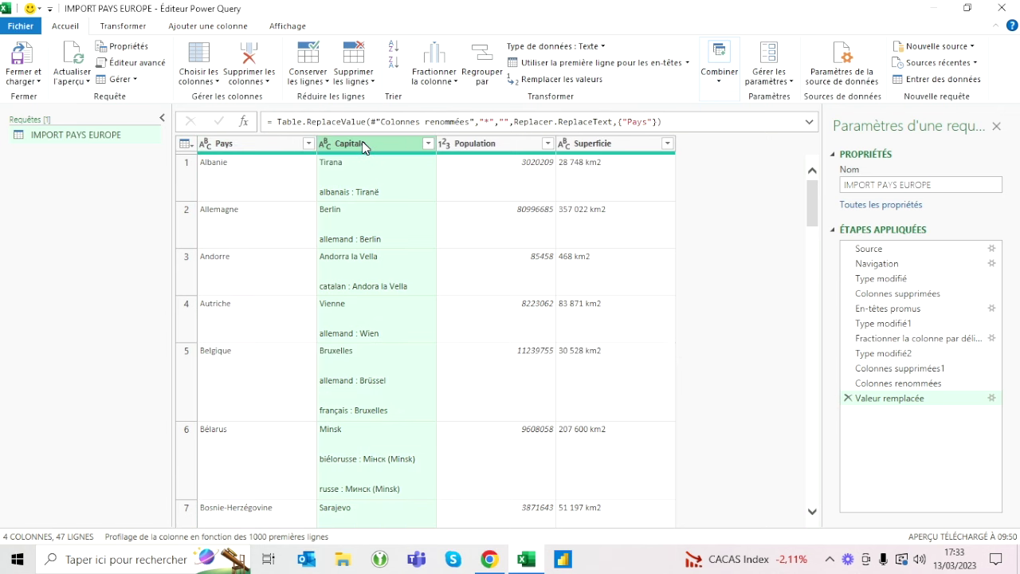
# - Try splitting Capitale, then Superficie, by delimiter, cancelling both attempts
pyautogui.click(436, 60)
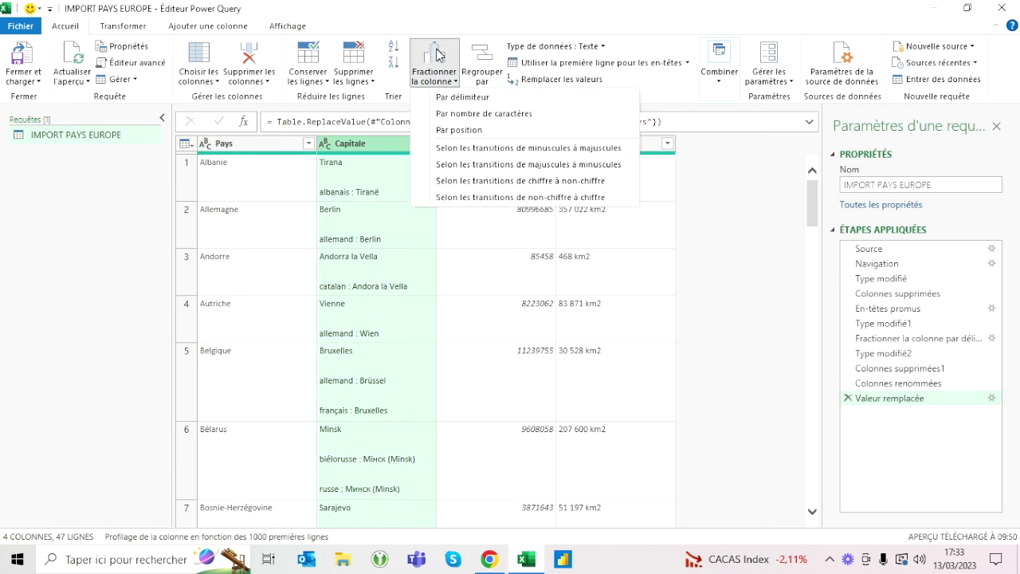
pyautogui.click(458, 99)
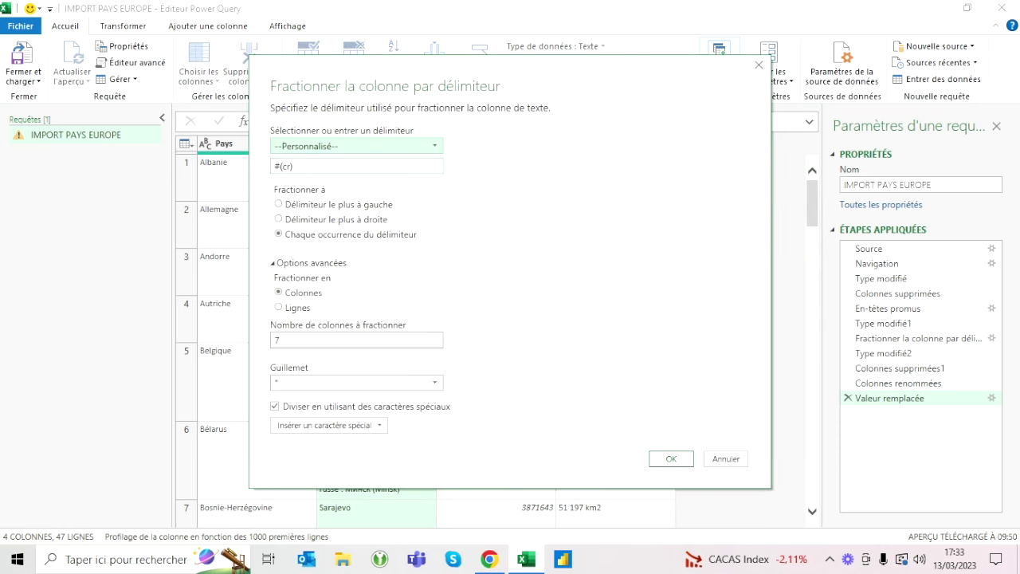
pyautogui.press('Escape')
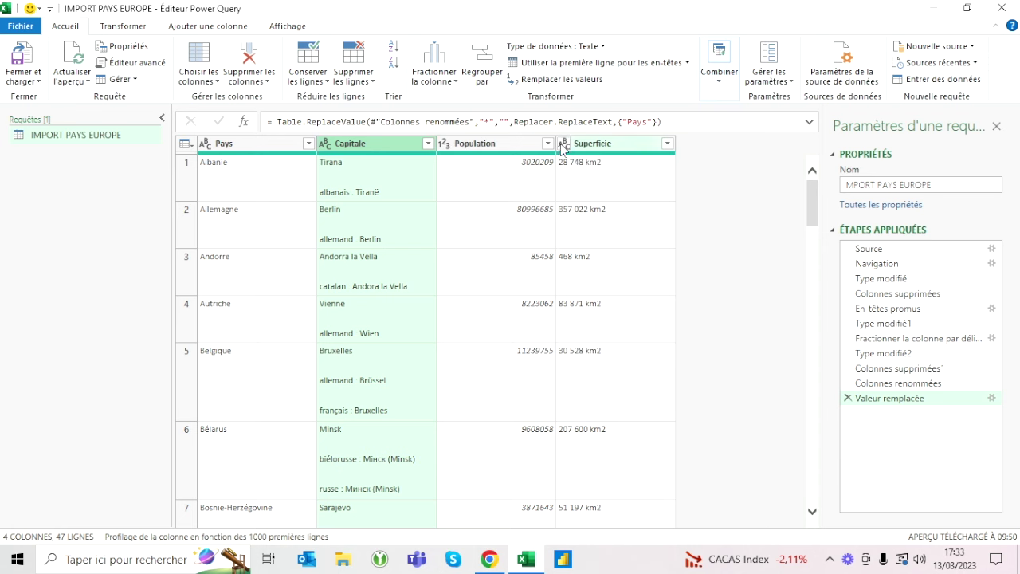
pyautogui.click(588, 152)
pyautogui.click(438, 67)
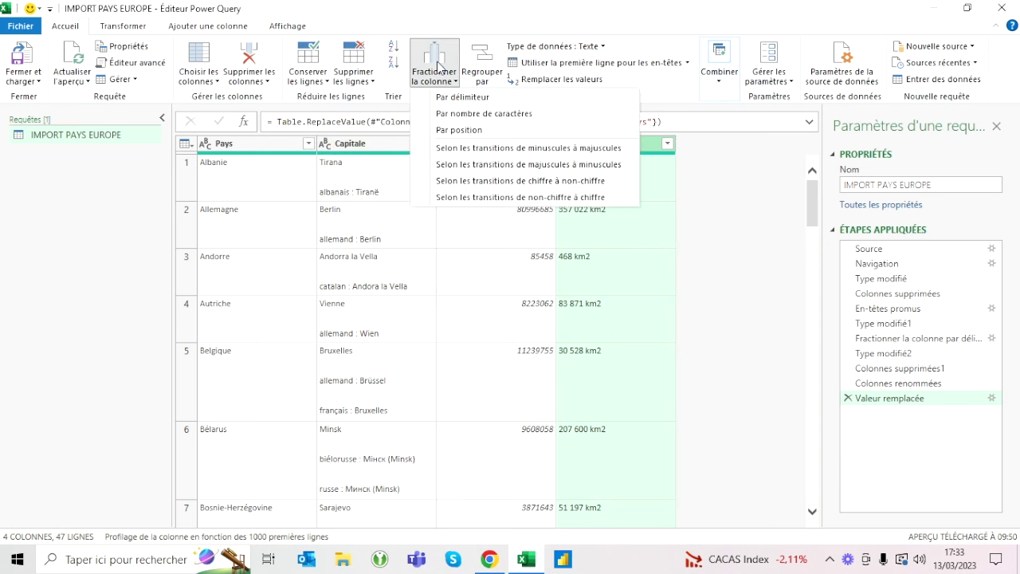
pyautogui.click(443, 97)
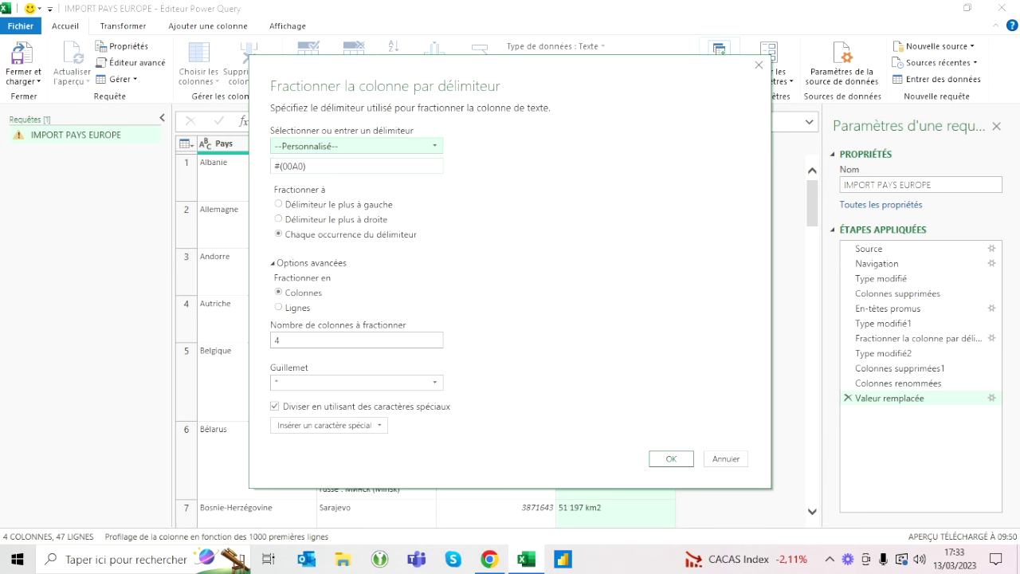
pyautogui.press('Escape')
# - Split Capitale at the left-most #(cr) delimiter into Capitale.1 and Capitale.2
pyautogui.click(386, 151)
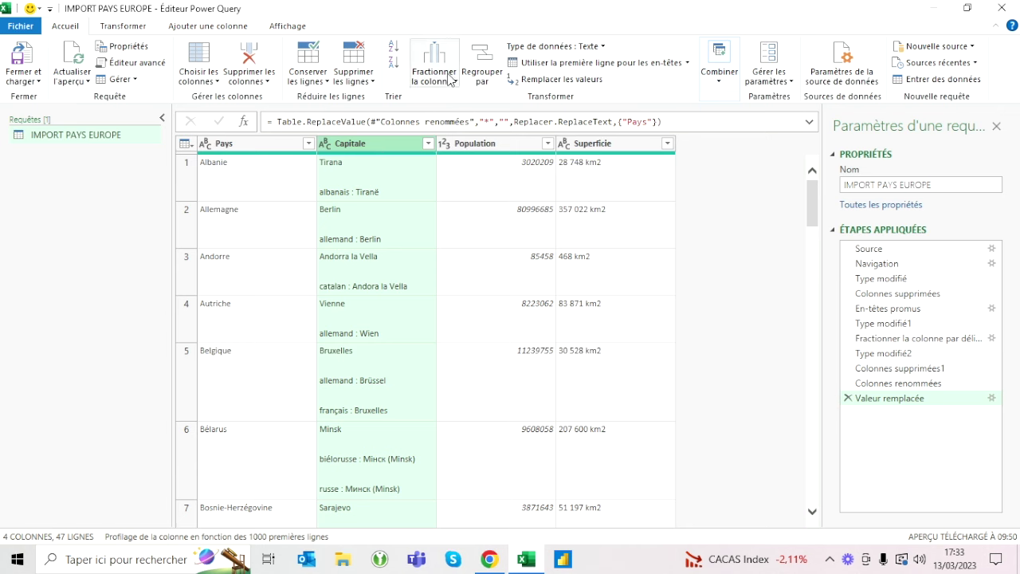
pyautogui.click(434, 72)
pyautogui.click(458, 97)
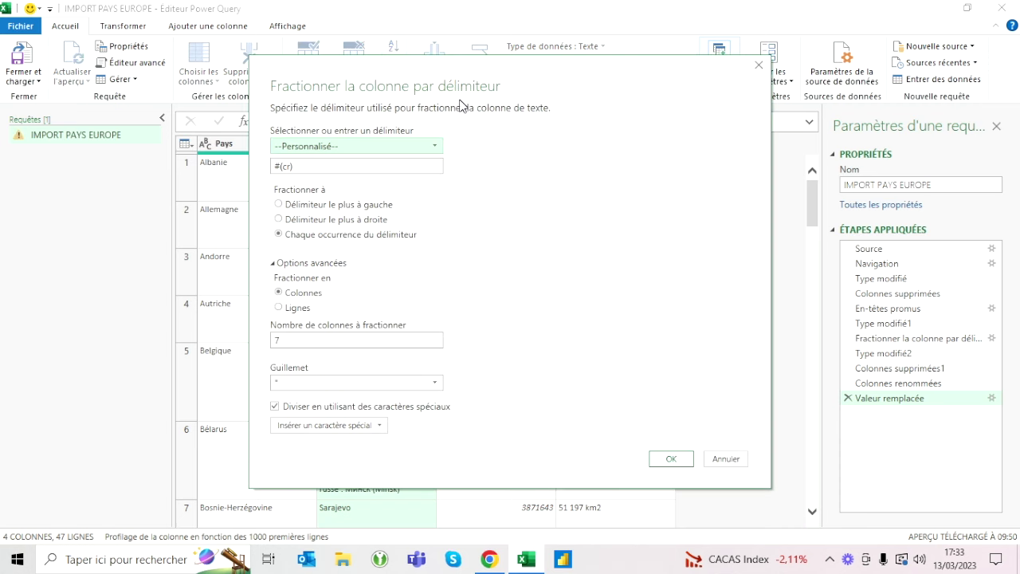
pyautogui.click(307, 206)
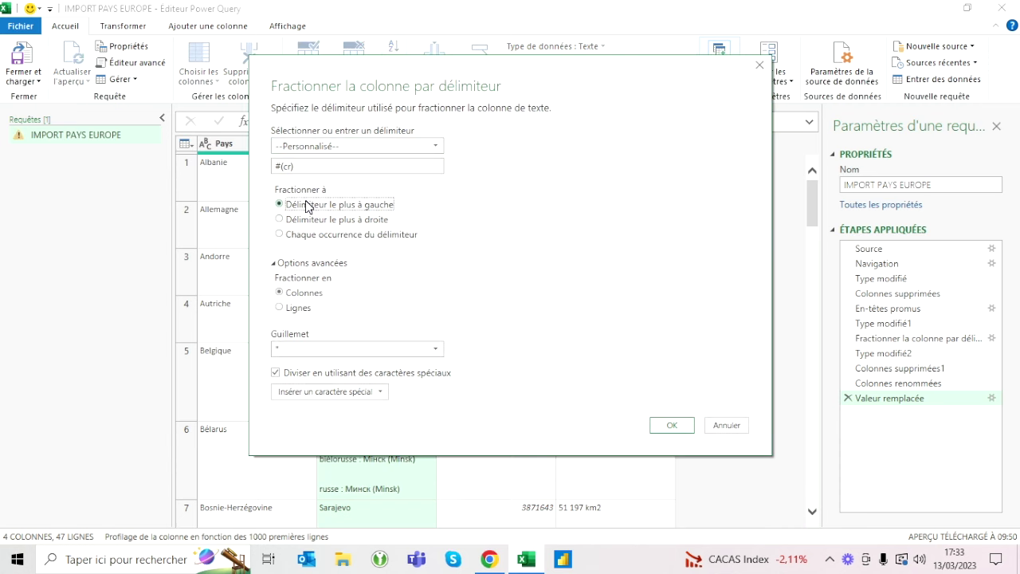
pyautogui.click(673, 425)
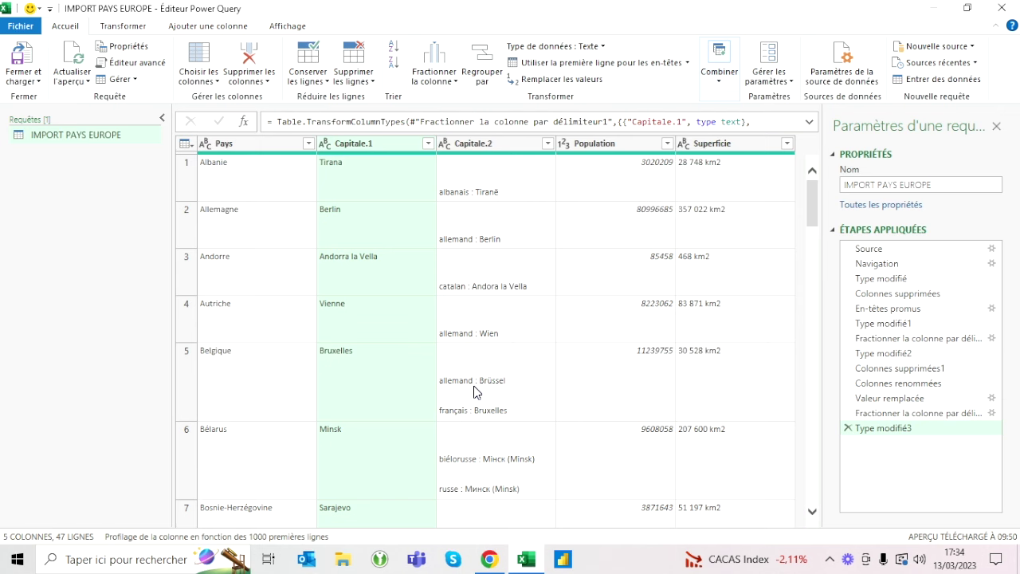
pyautogui.click(468, 145)
# - Delete the Capitale.2 column and rename Capitale.1 to 'Capitale'
pyautogui.rightClick(468, 147)
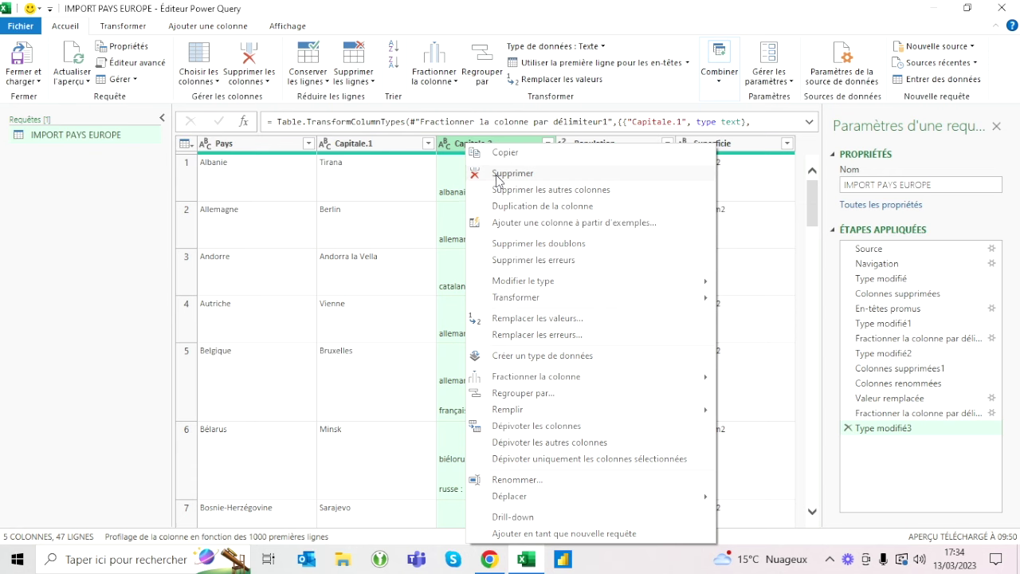
pyautogui.click(492, 173)
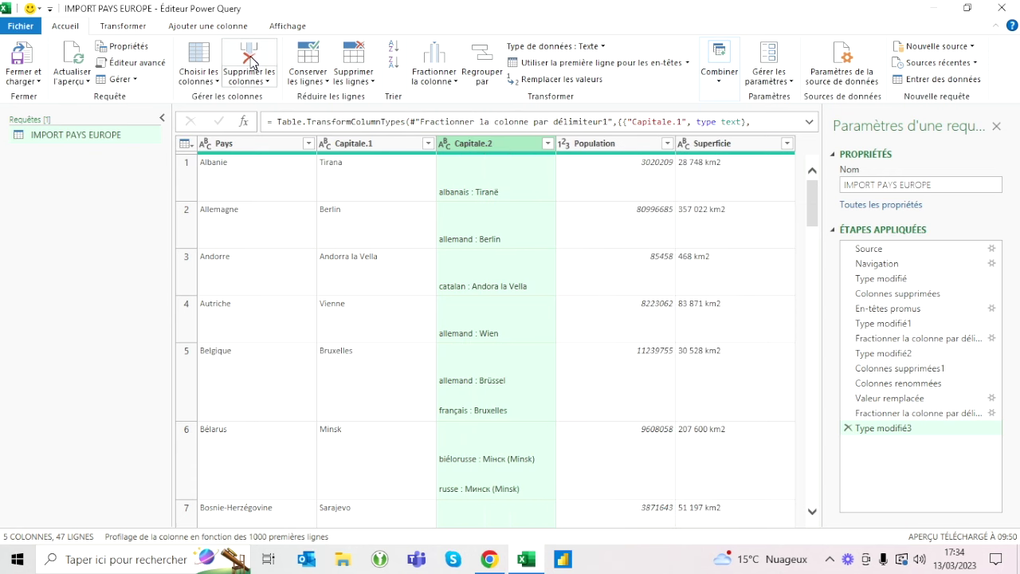
pyautogui.doubleClick(371, 145)
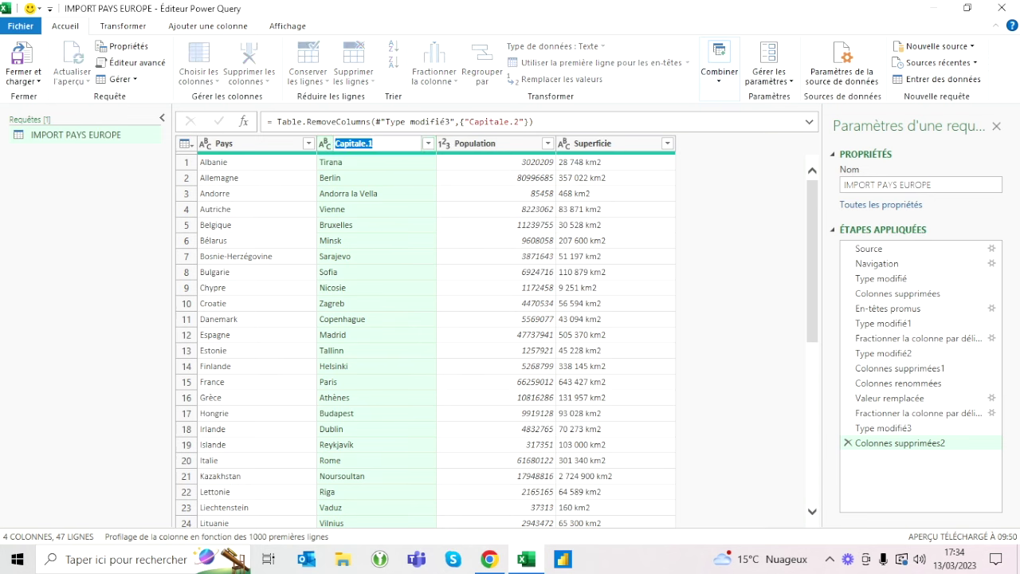
pyautogui.write('C')
pyautogui.write('apitale')
pyautogui.press('Return')
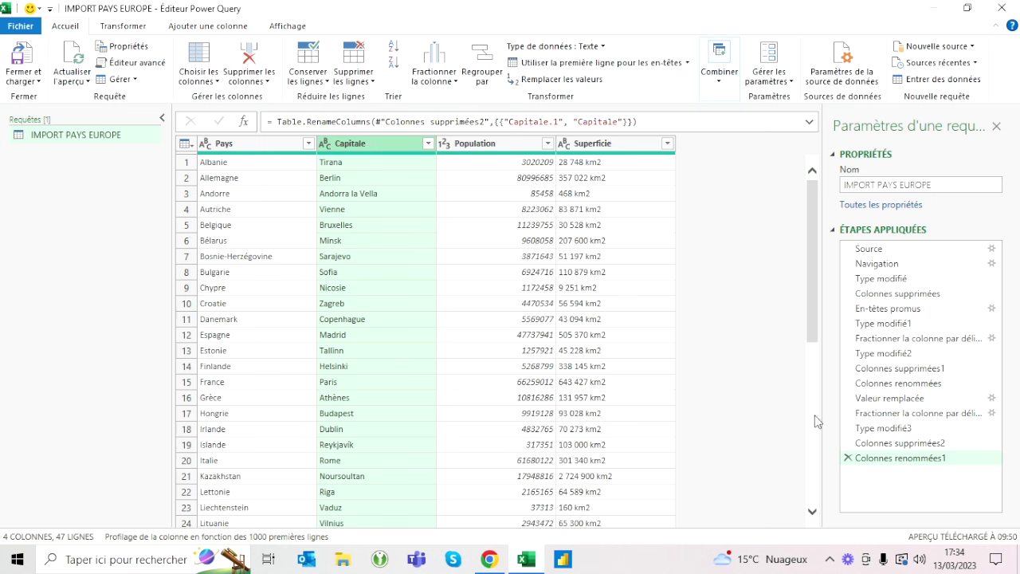
pyautogui.moveTo(900, 443)
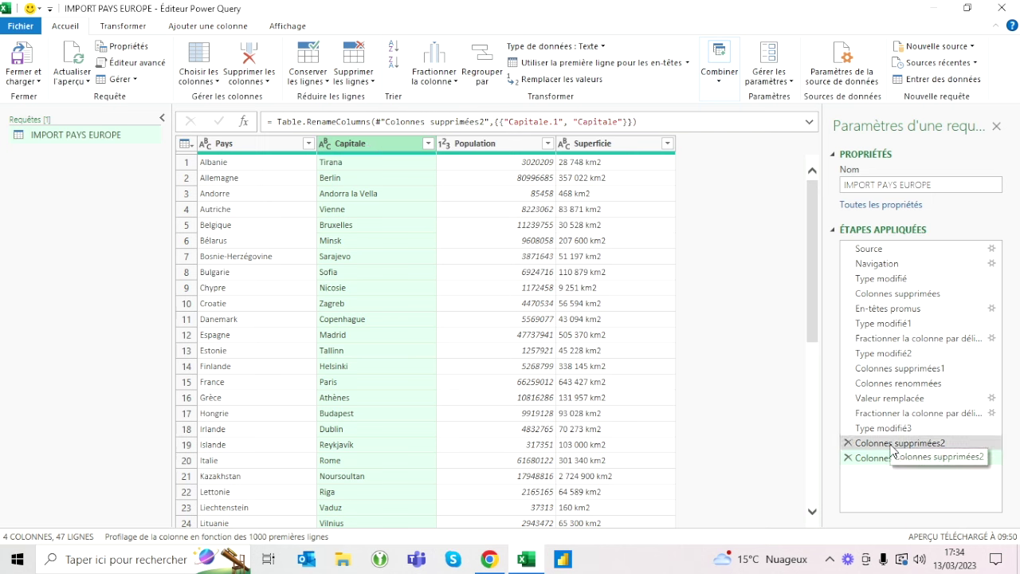
pyautogui.click(889, 416)
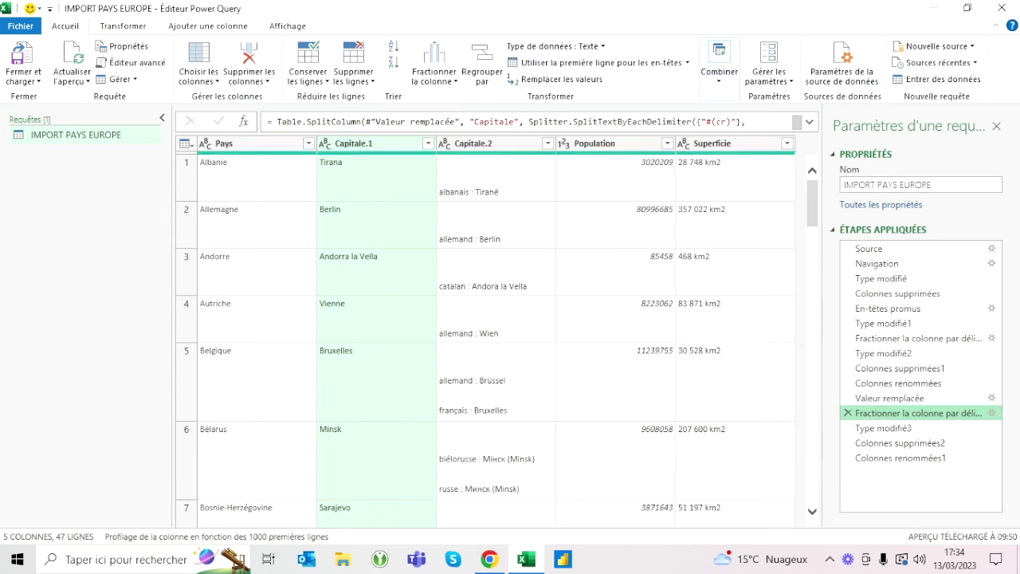
pyautogui.click(809, 121)
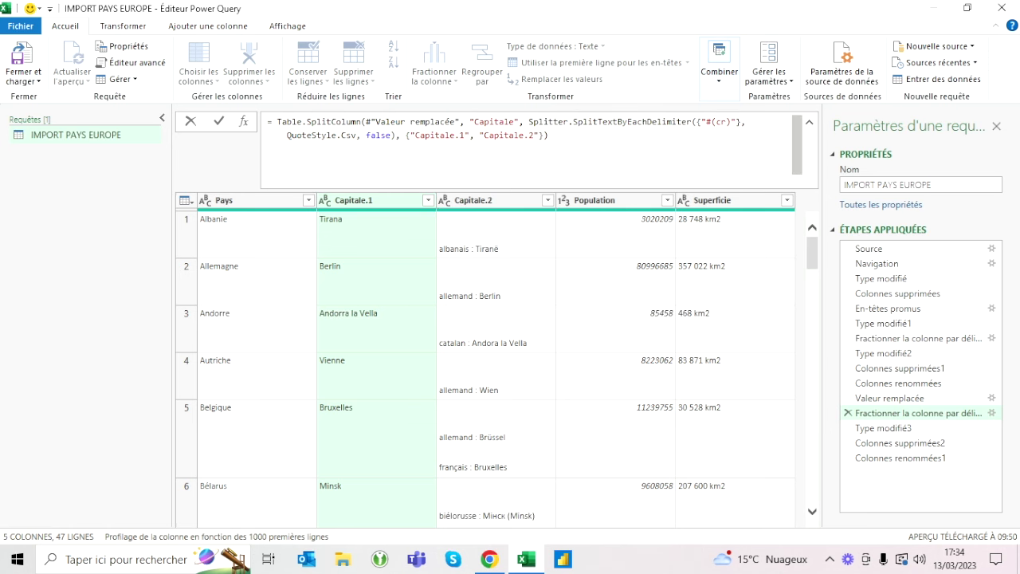
pyautogui.click(811, 126)
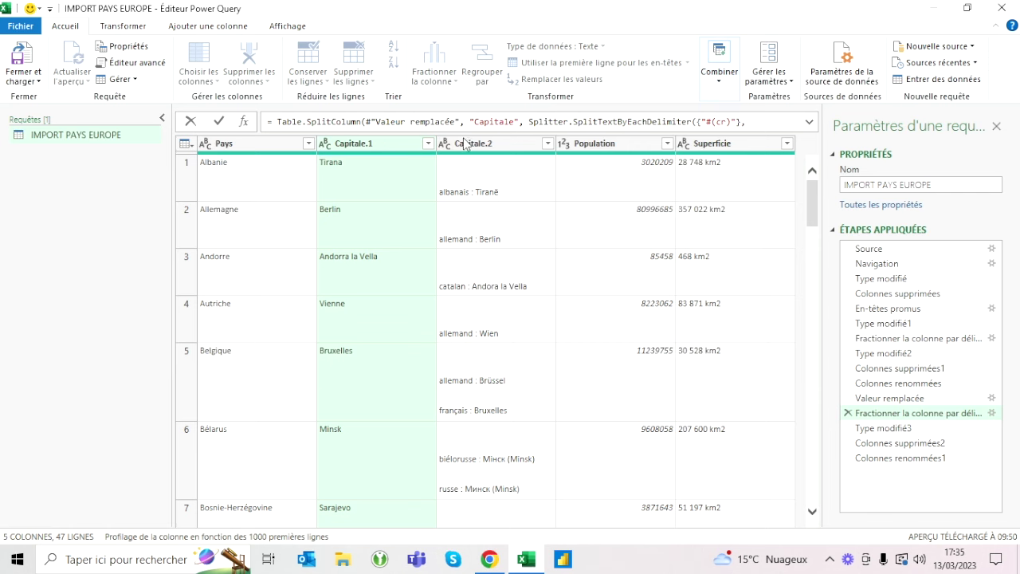
pyautogui.click(917, 461)
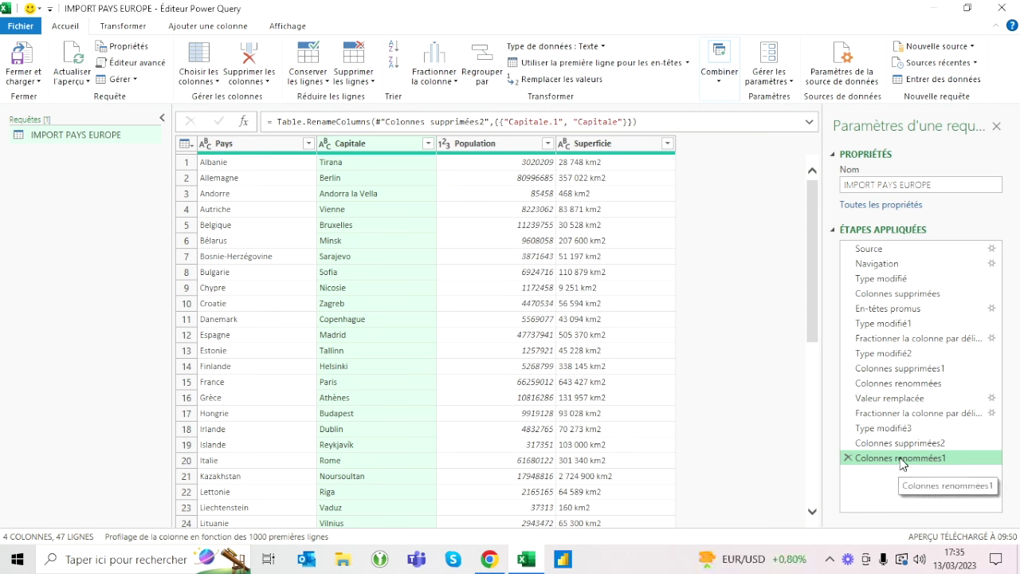
pyautogui.click(496, 150)
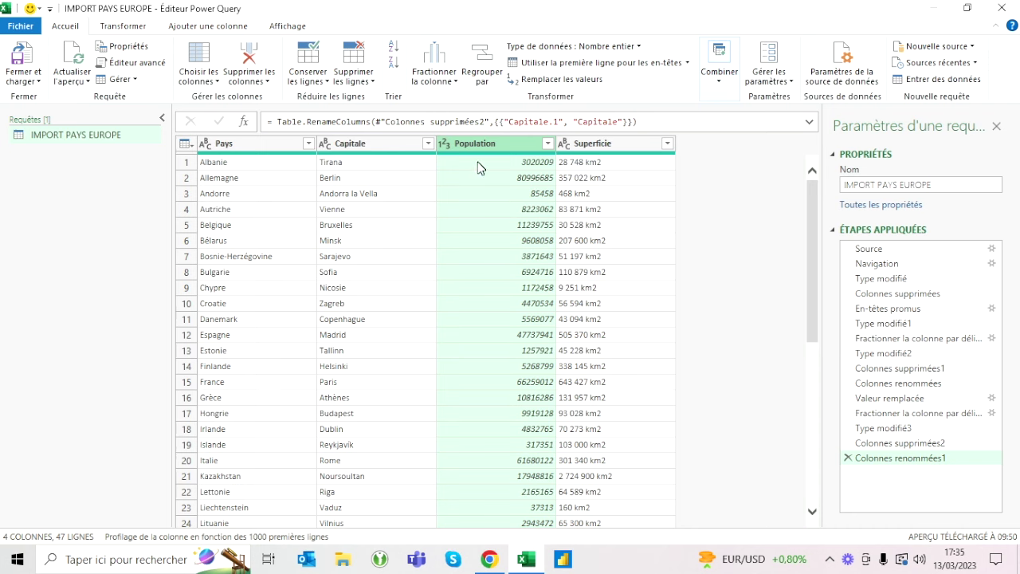
# - Preview Albanie's Superficie cell to see its full text value, 28 748 km2
pyautogui.click(624, 147)
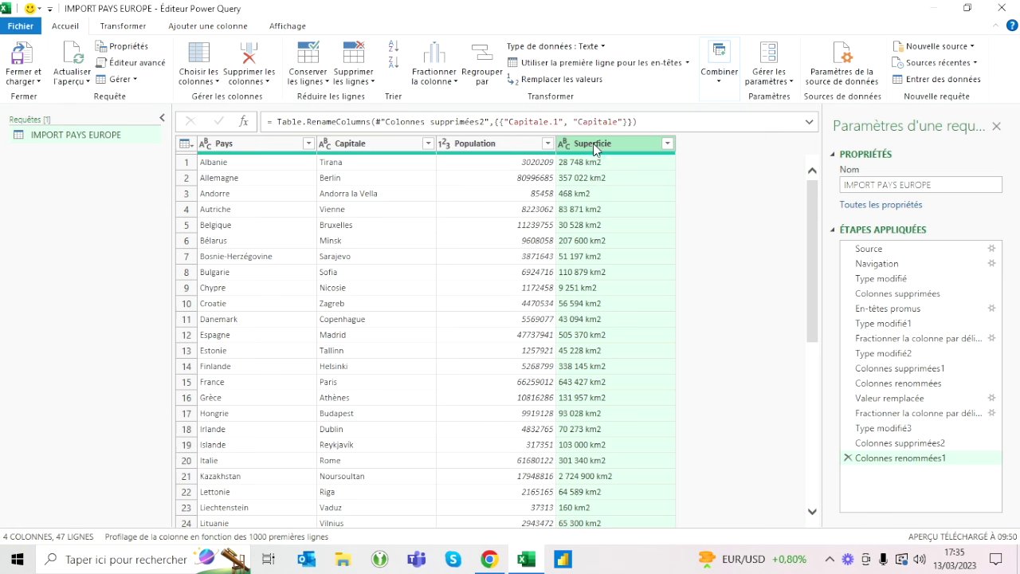
pyautogui.click(588, 162)
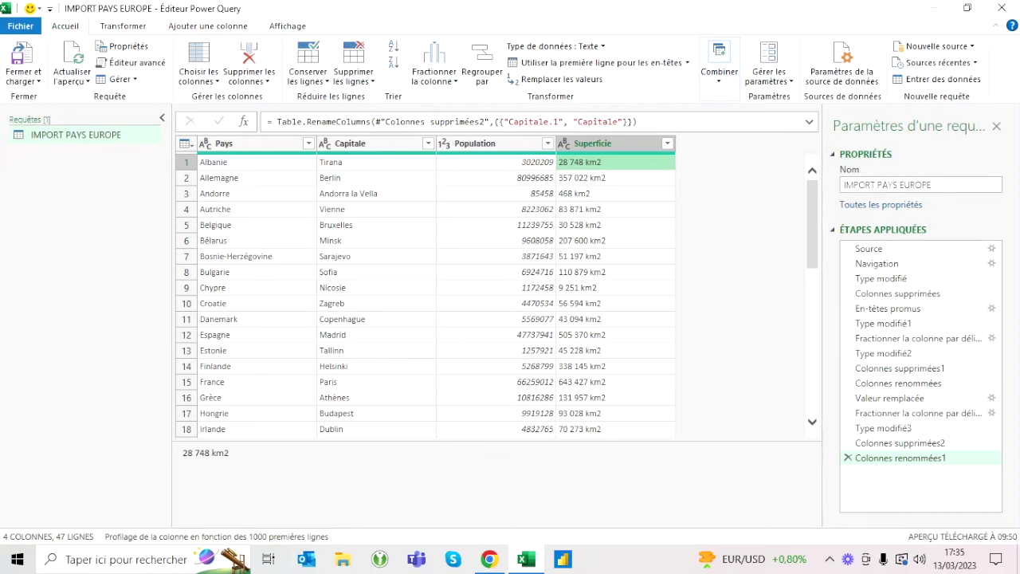
pyautogui.click(196, 452)
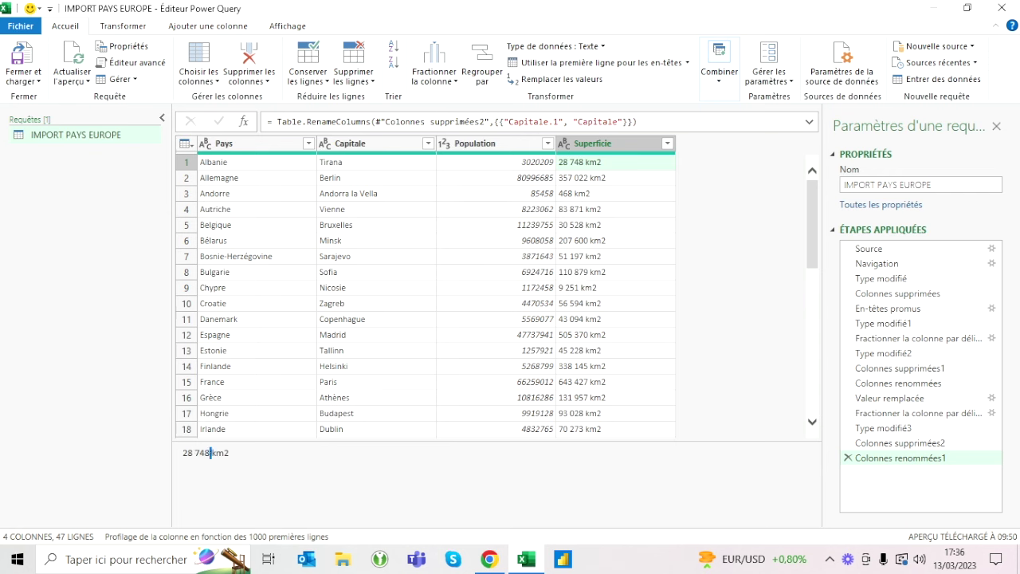
# - Replace 'km2' with nothing in every Superficie value
pyautogui.rightClick(622, 145)
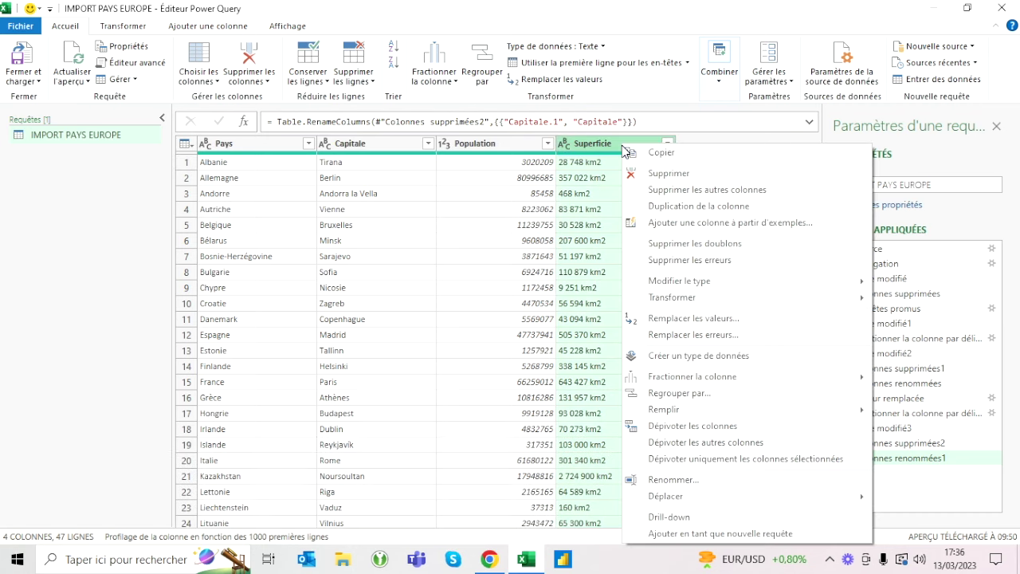
pyautogui.click(694, 318)
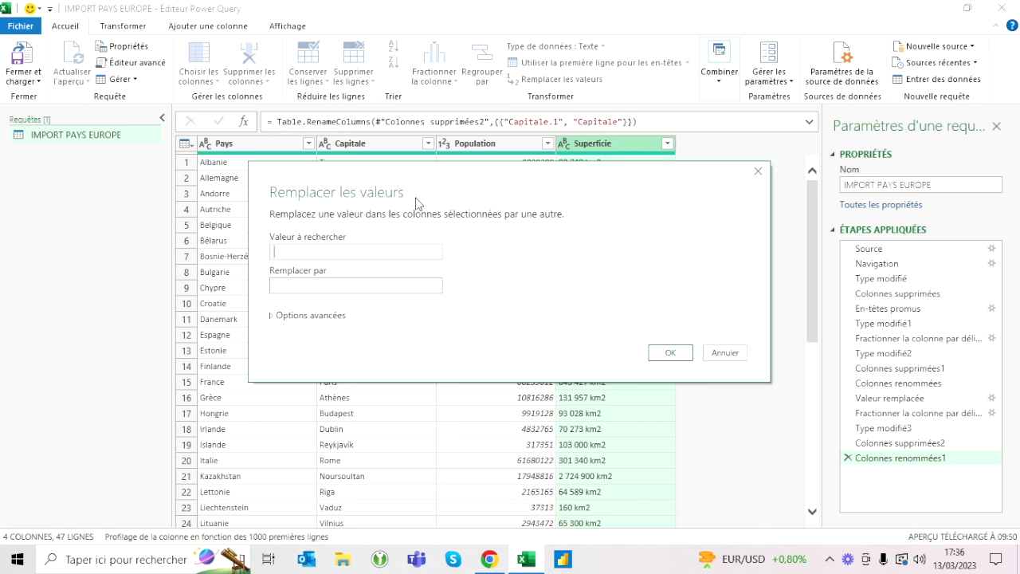
pyautogui.write('km2')
pyautogui.click(672, 353)
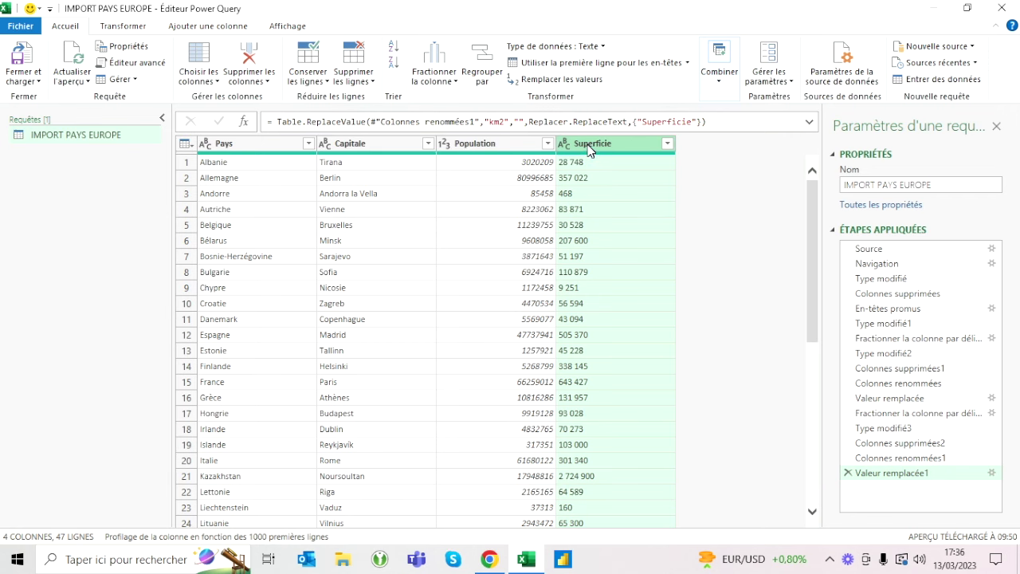
# - Review Superficie's data type choices without changing them and scroll through the values
pyautogui.click(565, 144)
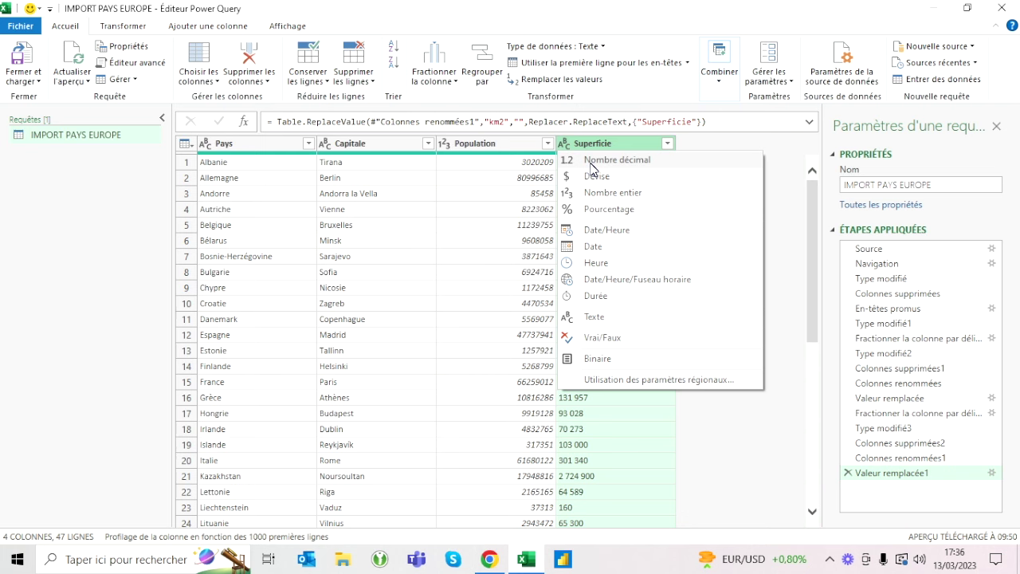
pyautogui.press('Escape')
pyautogui.scroll(-2, 576, 330)
pyautogui.scroll(-6, 577, 330)
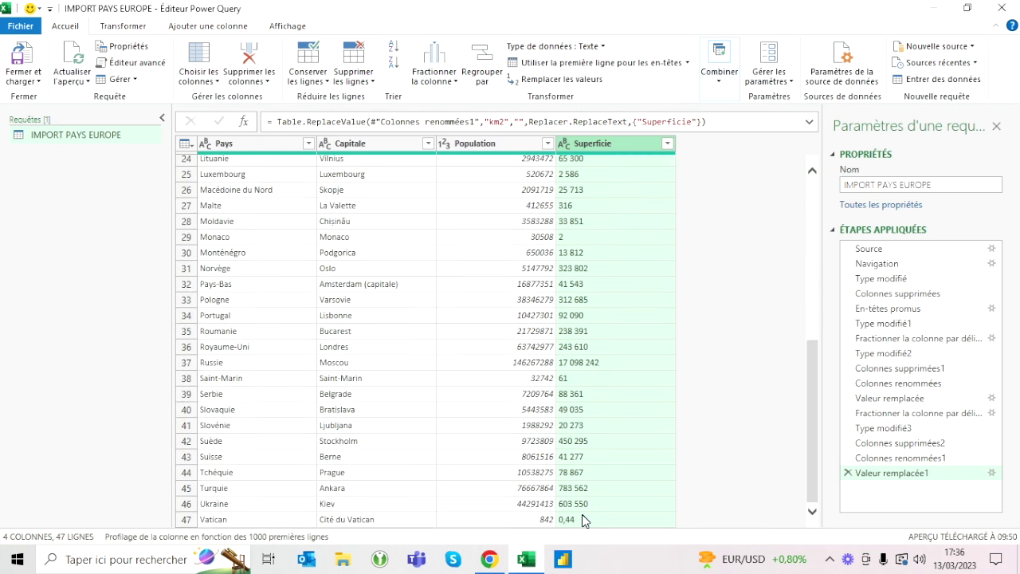
pyautogui.scroll(8, 583, 519)
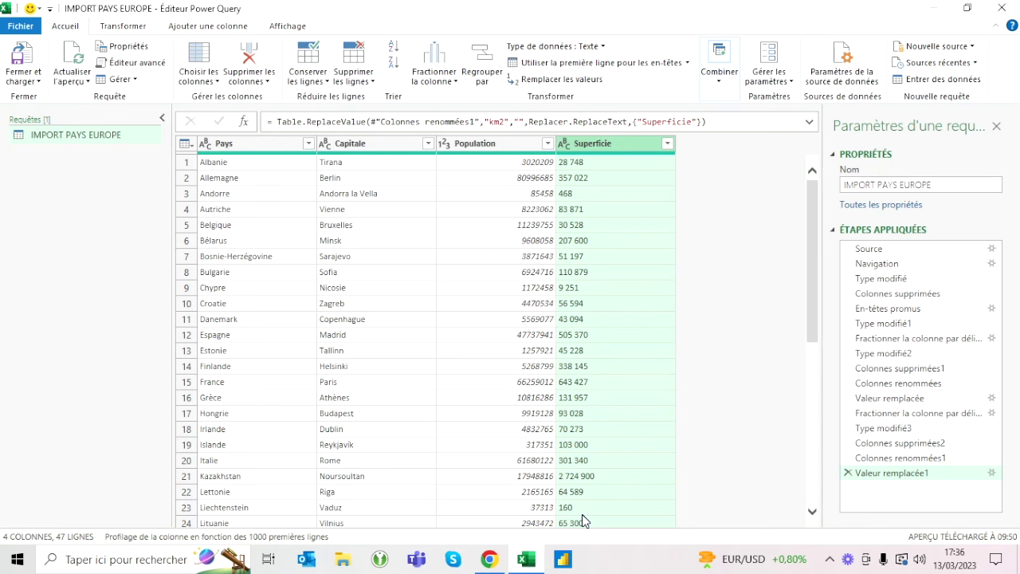
pyautogui.rightClick(607, 147)
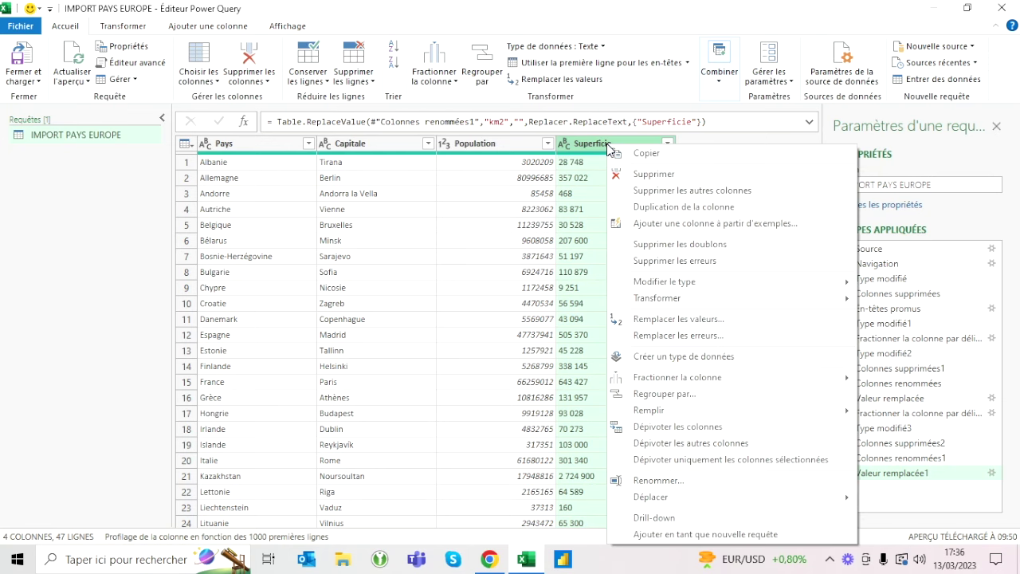
# - Replace the Espace insécable special character with nothing in Superficie, giving values like 28748
pyautogui.rightClick(607, 147)
pyautogui.rightClick(608, 147)
pyautogui.click(670, 320)
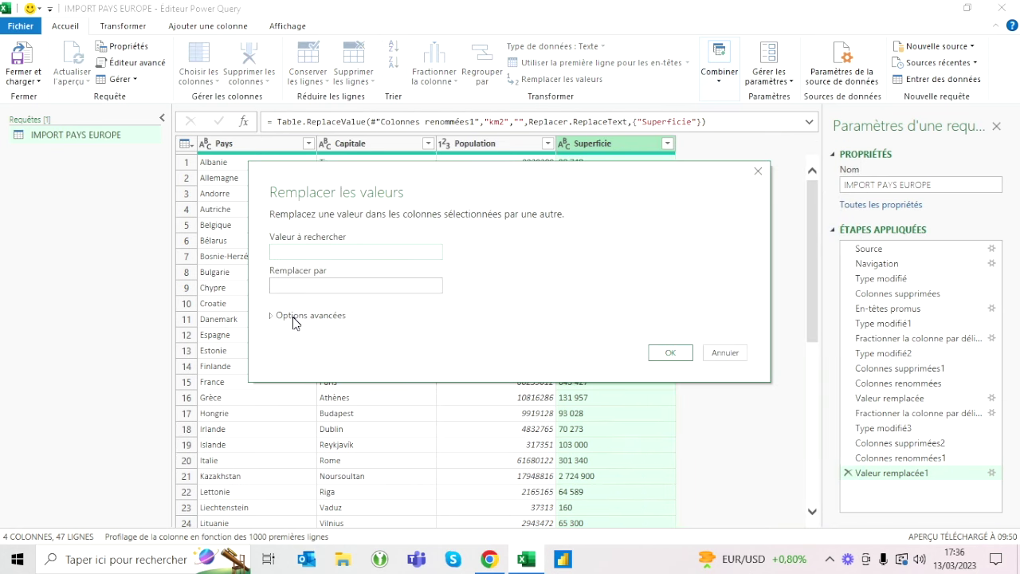
pyautogui.click(295, 316)
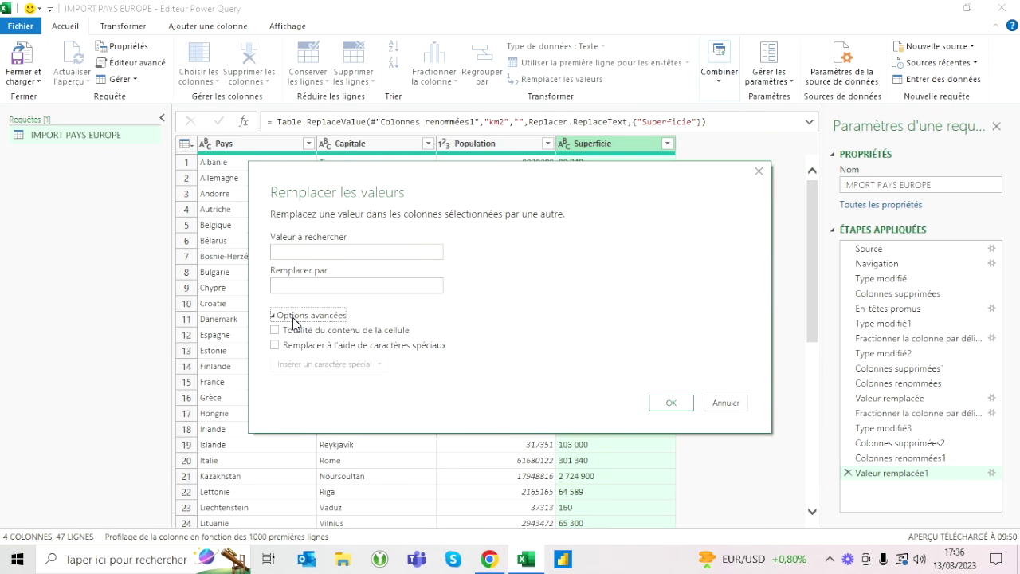
pyautogui.click(275, 252)
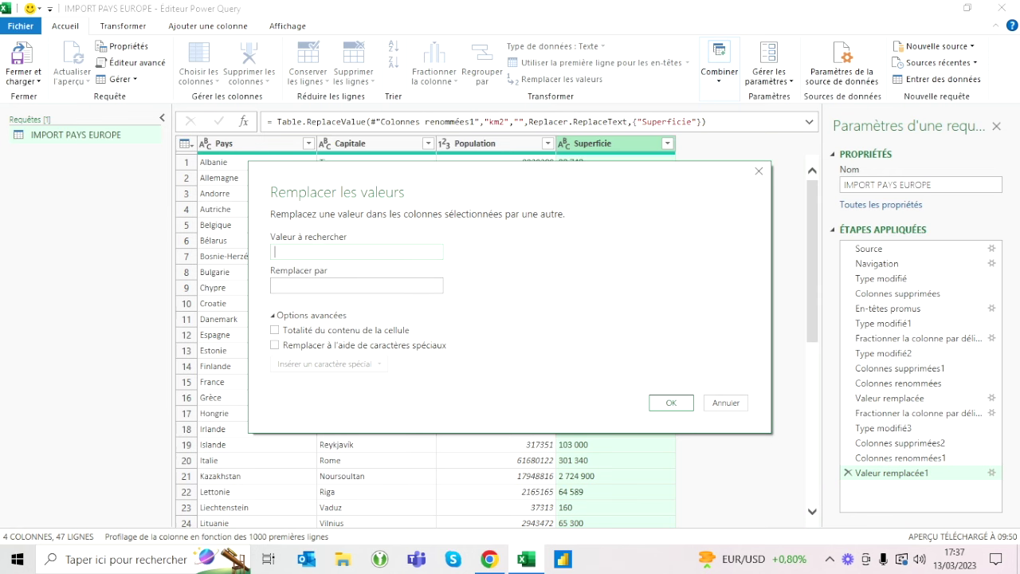
pyautogui.click(283, 315)
pyautogui.click(285, 317)
pyautogui.click(292, 346)
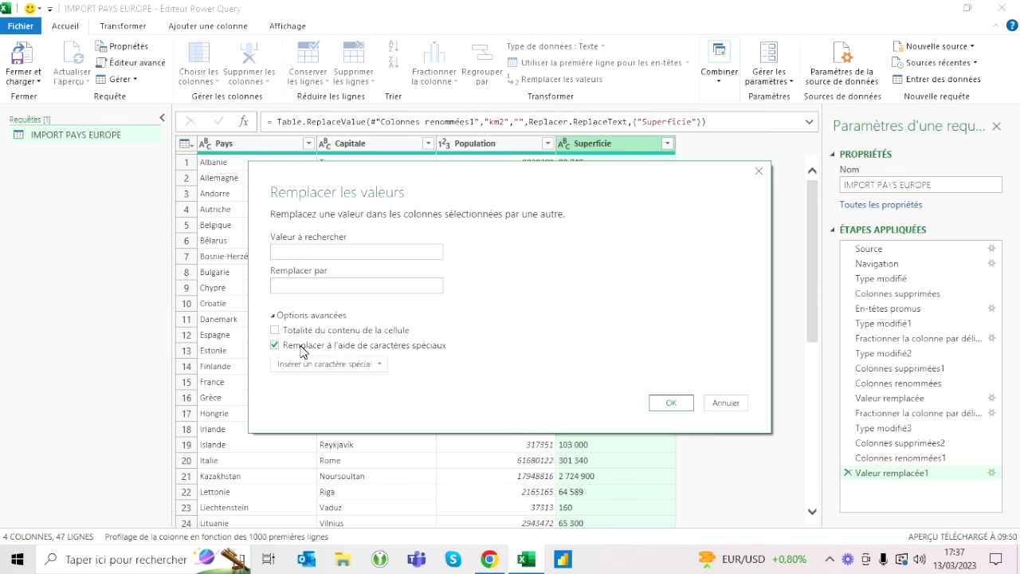
pyautogui.click(304, 367)
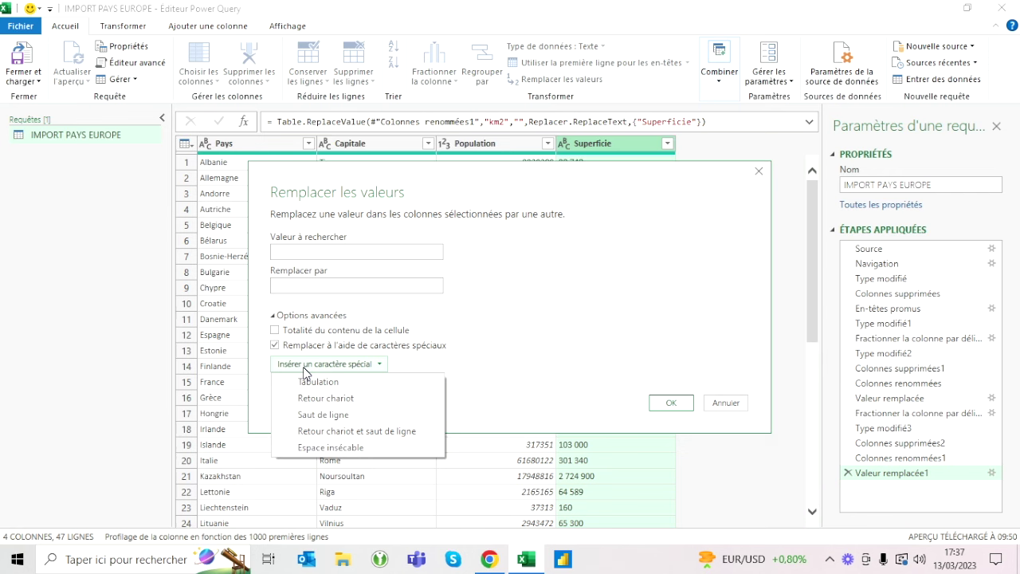
pyautogui.click(335, 450)
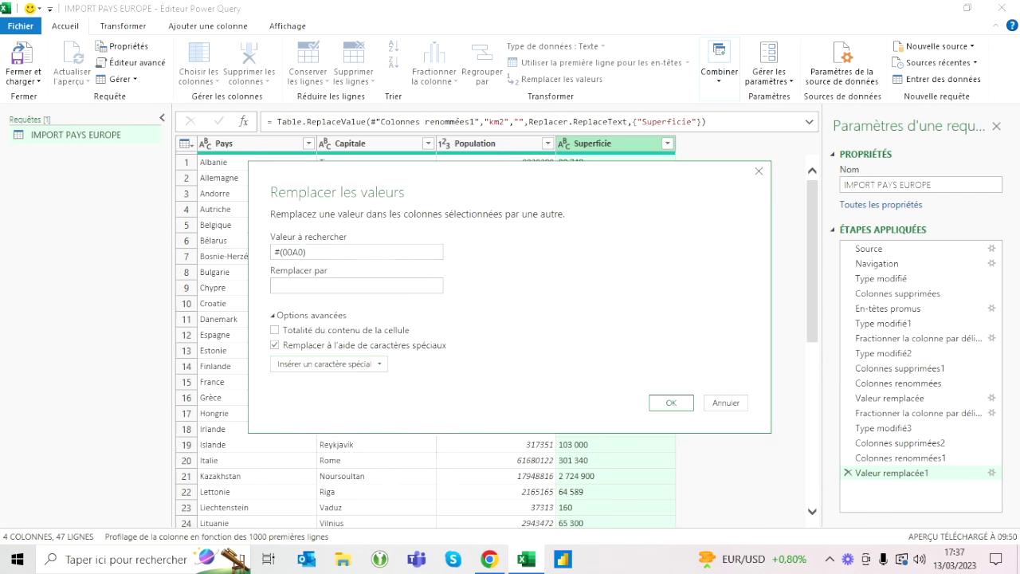
pyautogui.moveTo(343, 251); pyautogui.dragTo(265, 251)
pyautogui.click(328, 255)
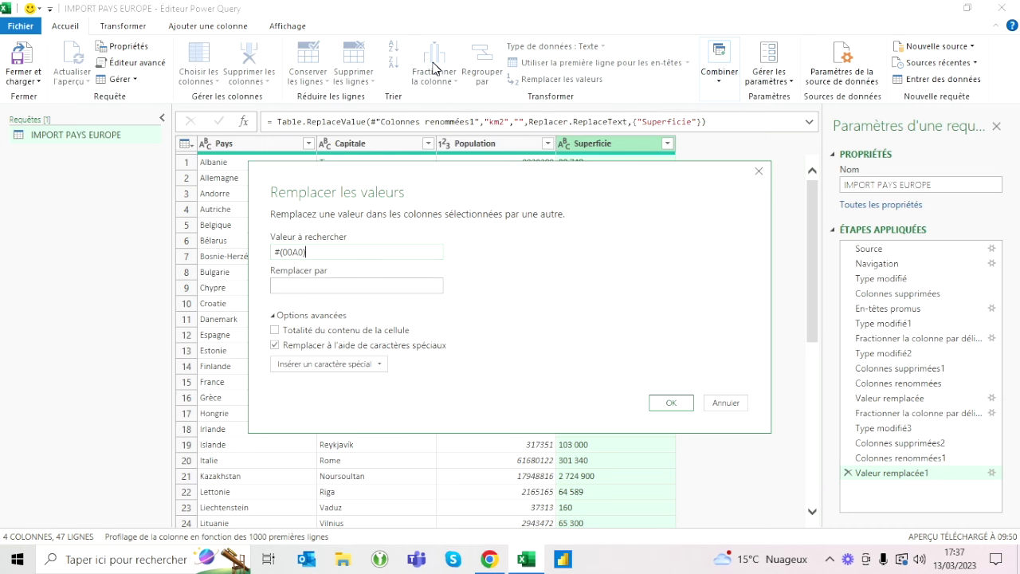
pyautogui.click(683, 408)
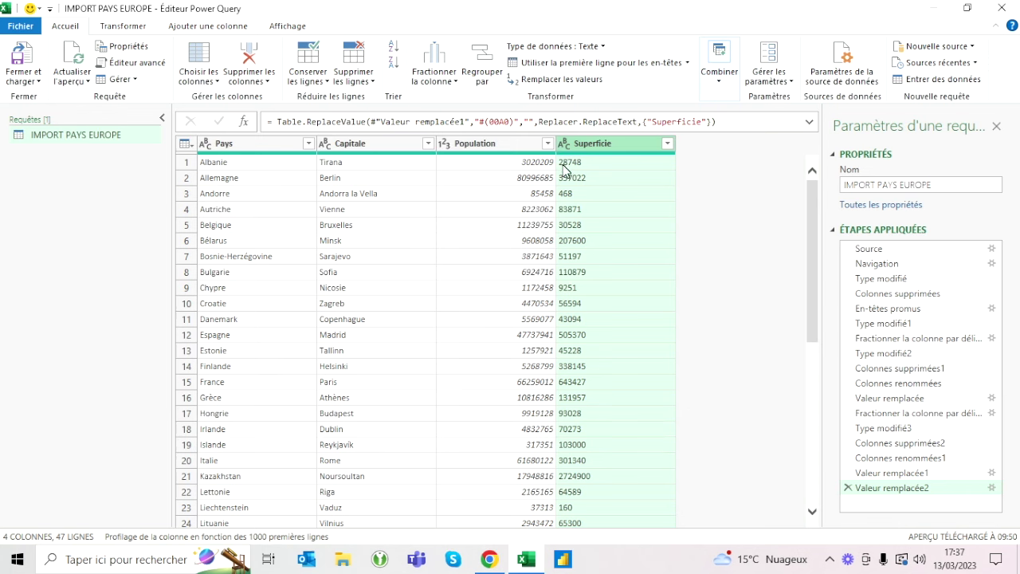
pyautogui.click(564, 143)
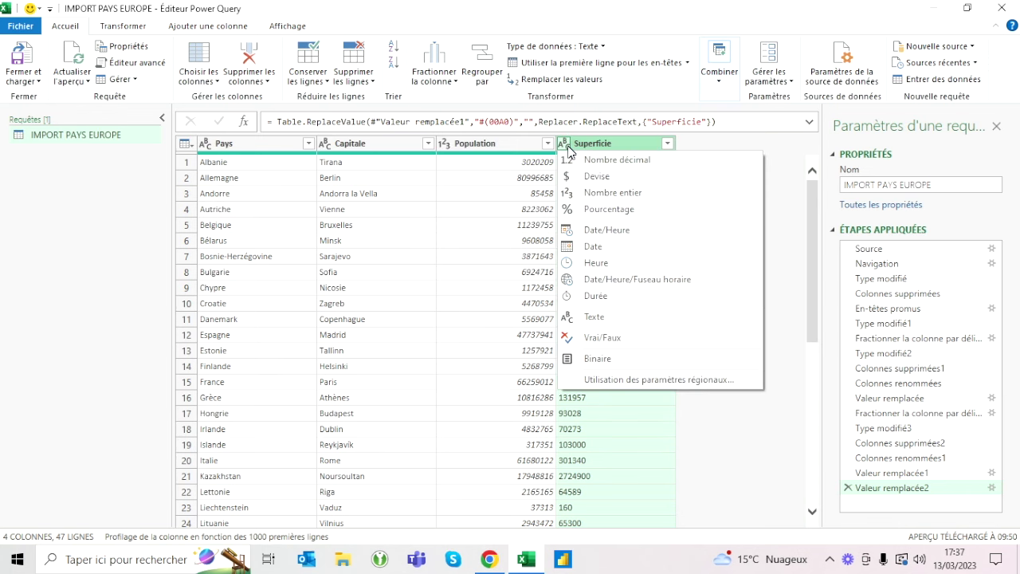
pyautogui.click(599, 162)
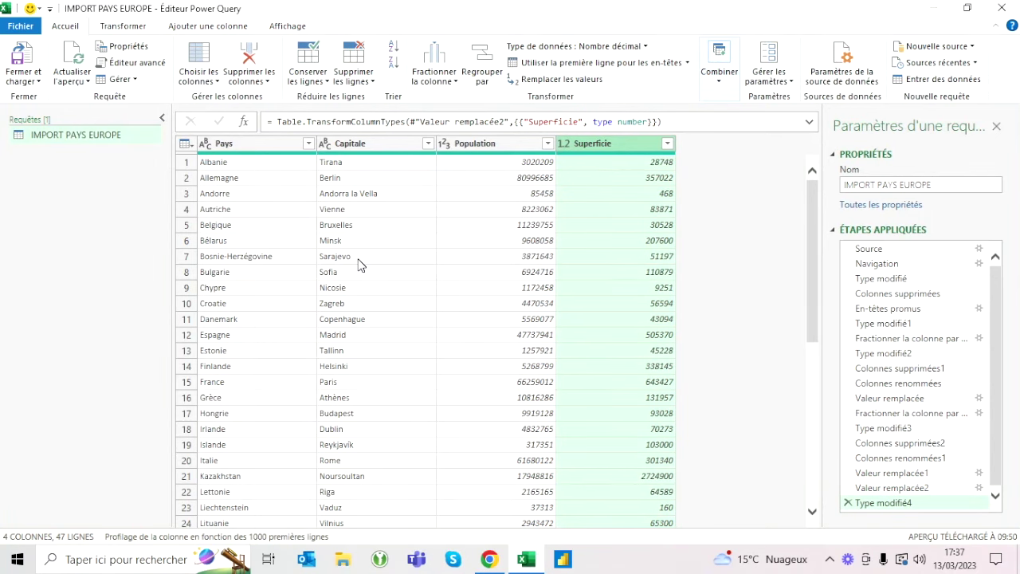
pyautogui.scroll(-3, 358, 264)
pyautogui.scroll(-4, 357, 264)
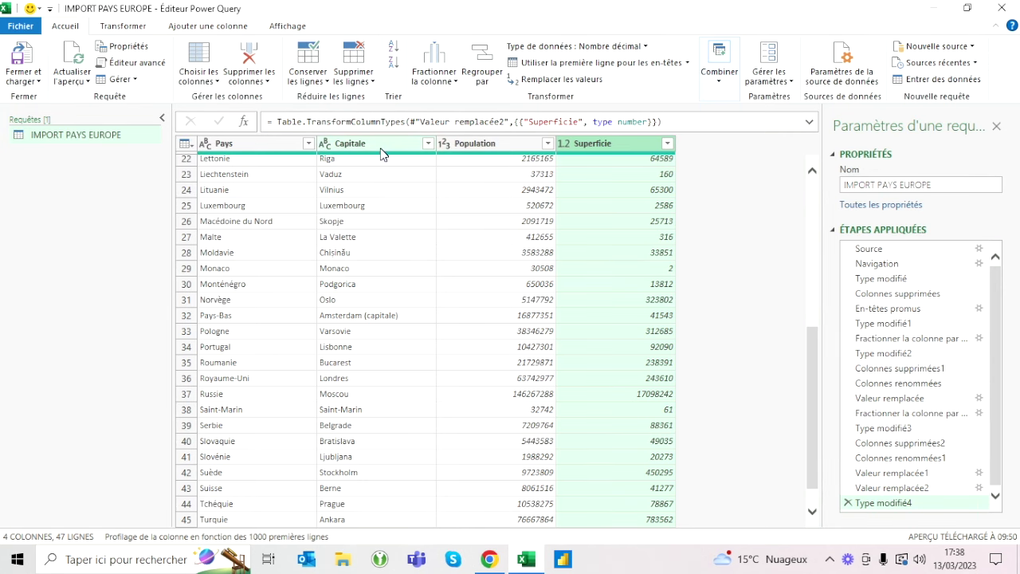
# - Remove '(capitale)' from Capitale, confirm Amsterdam stands alone, and load the query to the sheet
pyautogui.rightClick(386, 146)
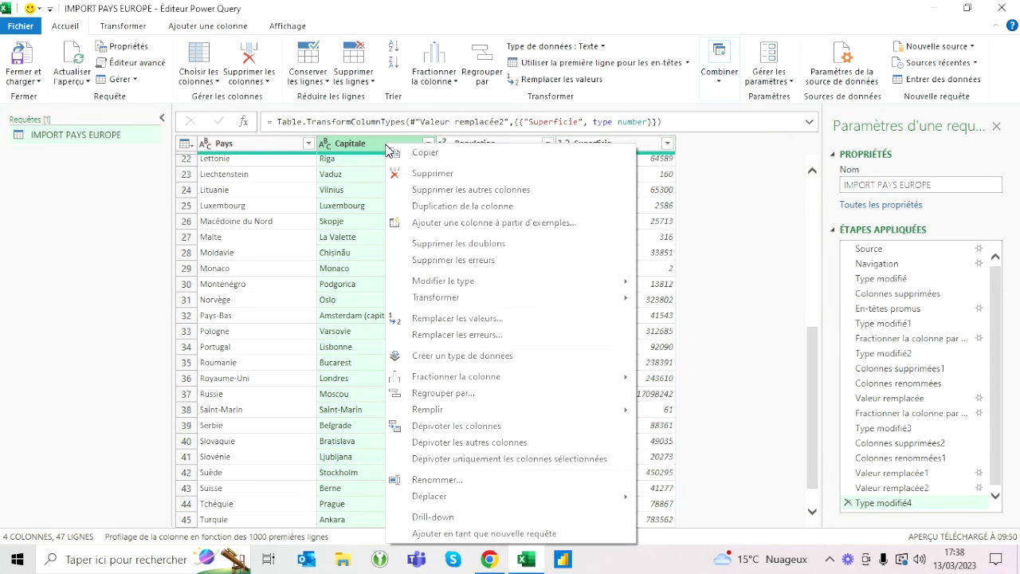
pyautogui.click(473, 320)
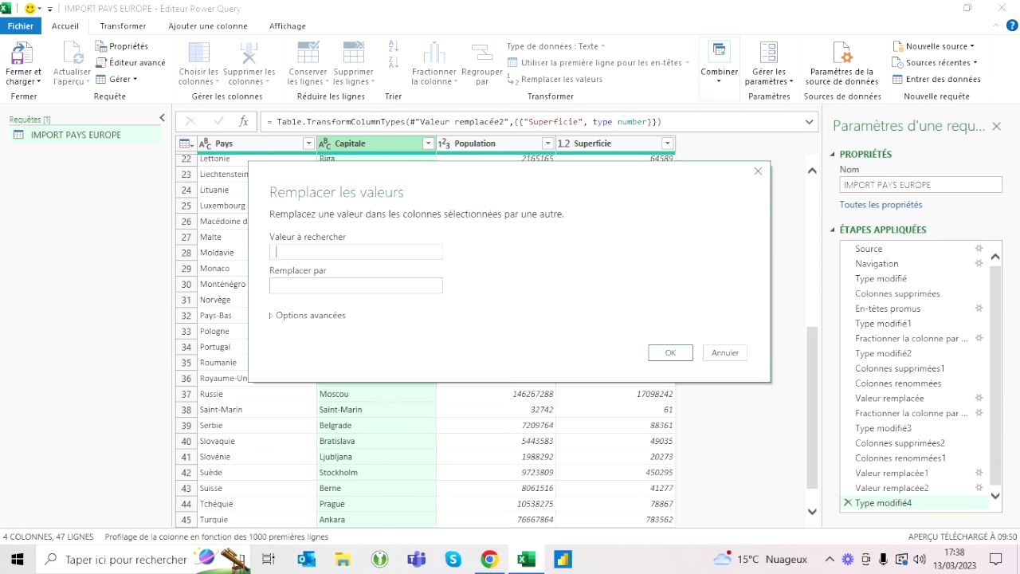
pyautogui.write('(c')
pyautogui.write('apitale')
pyautogui.write(')')
pyautogui.click(677, 357)
pyautogui.scroll(-6, 379, 317)
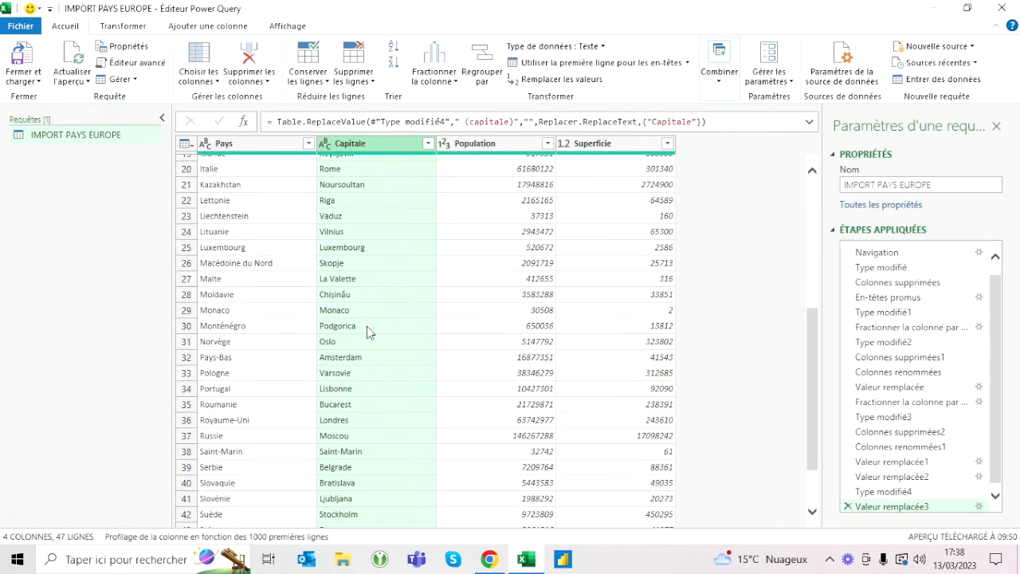
pyautogui.click(346, 359)
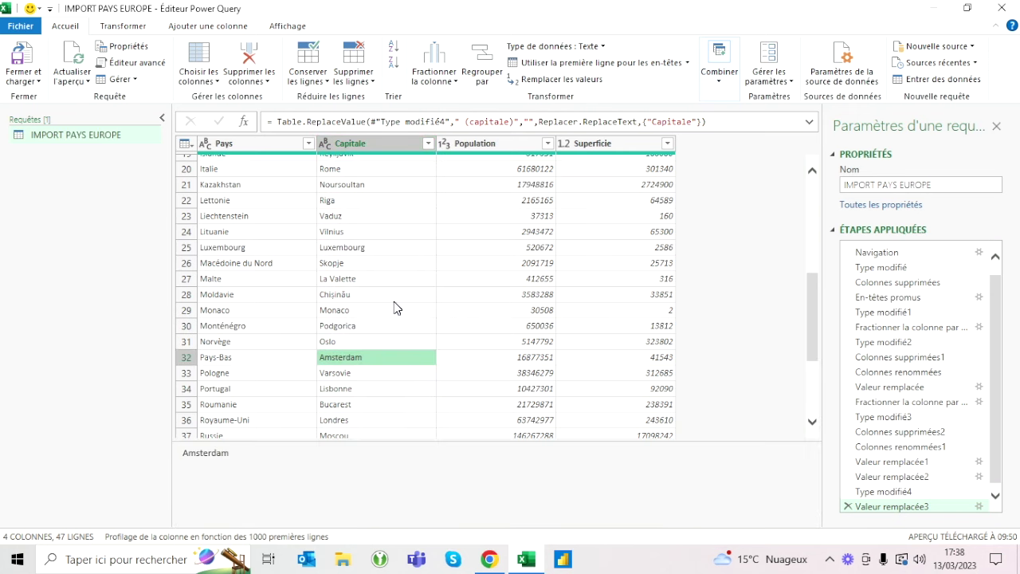
pyautogui.scroll(6, 396, 304)
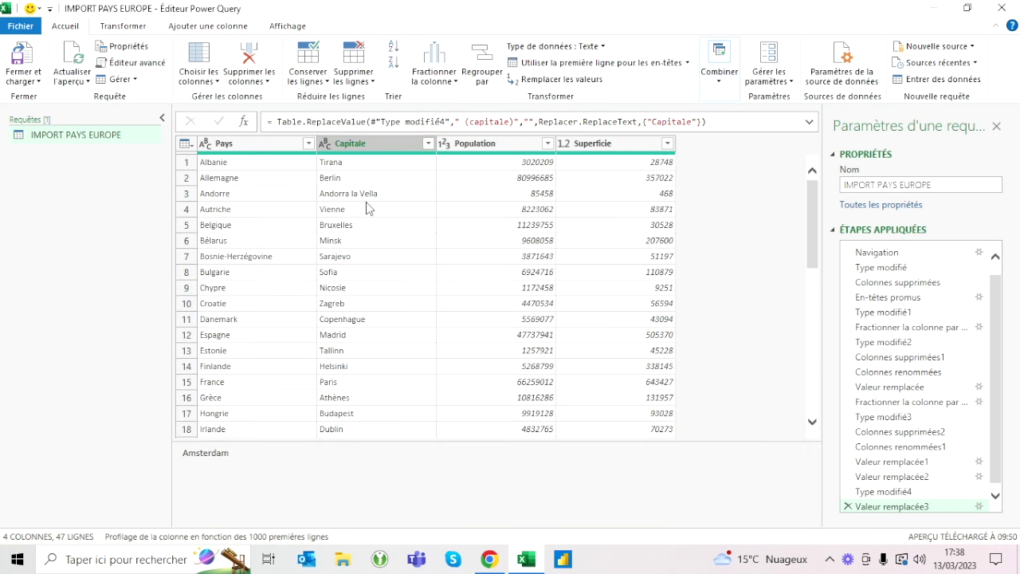
pyautogui.click(26, 62)
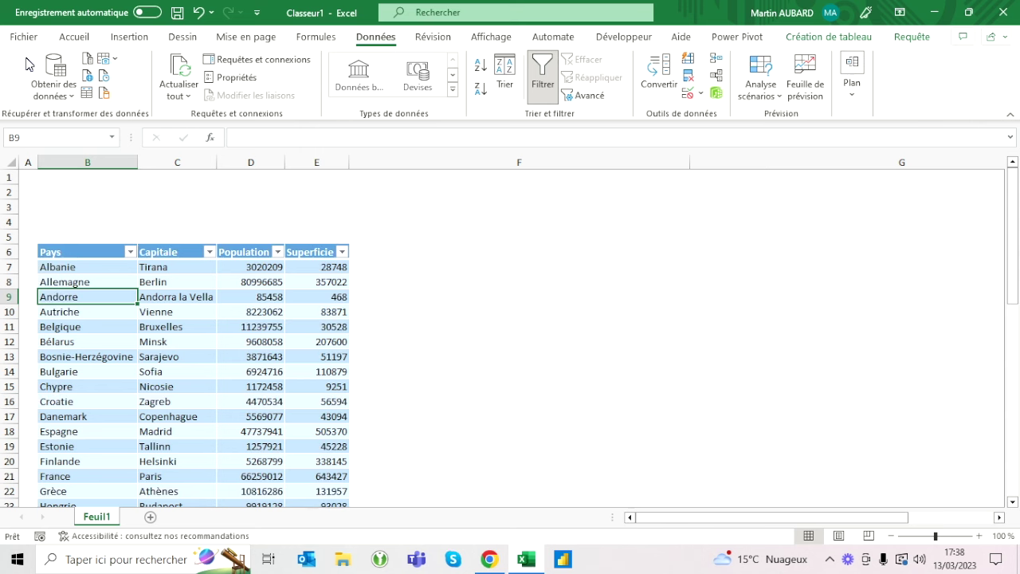
# - Check the loaded table's Albanie row values and jump to the last Superficie row
pyautogui.click(250, 266)
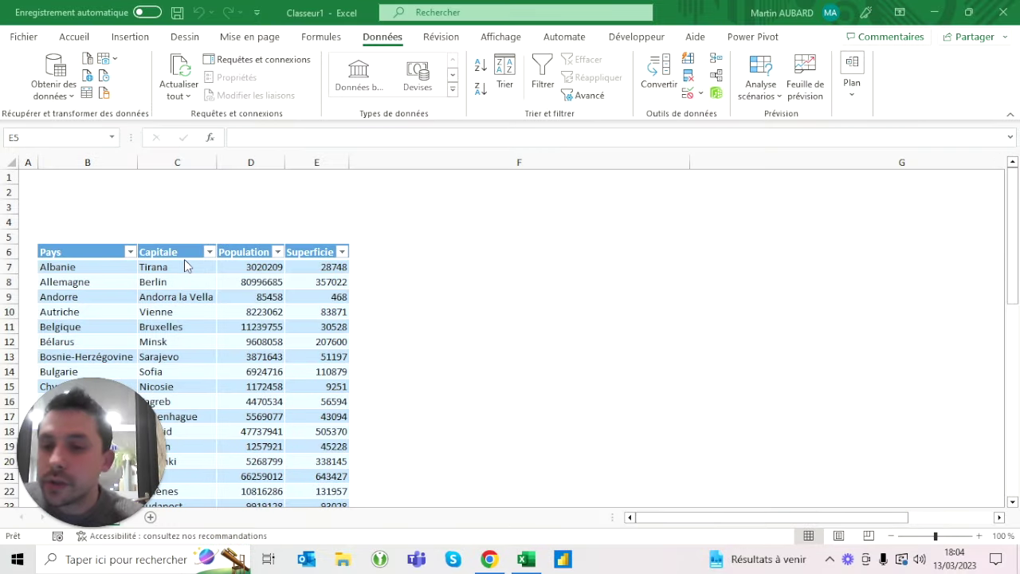
pyautogui.click(88, 267)
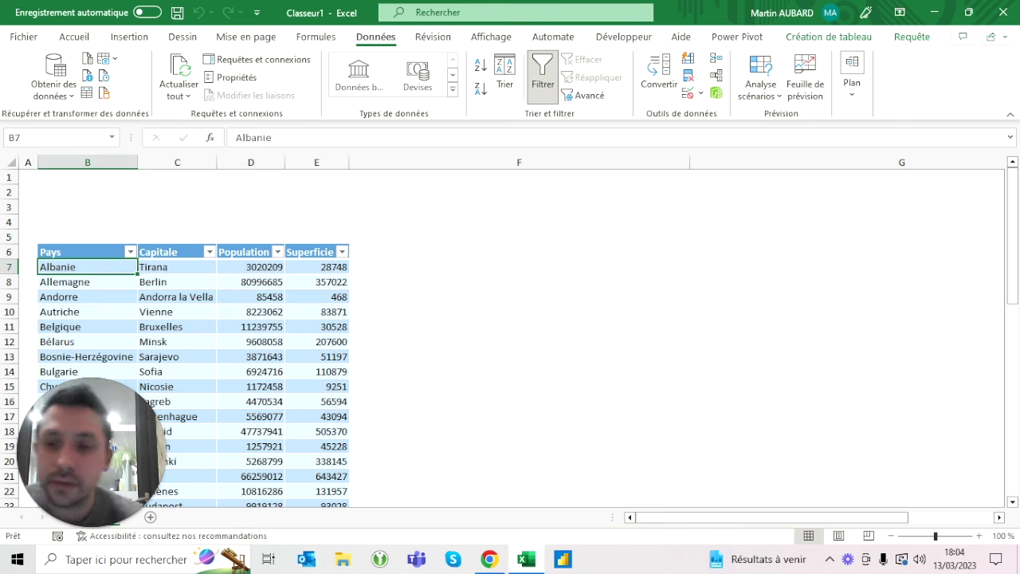
pyautogui.click(317, 267)
pyautogui.hotkey('ctrl', 'Down')
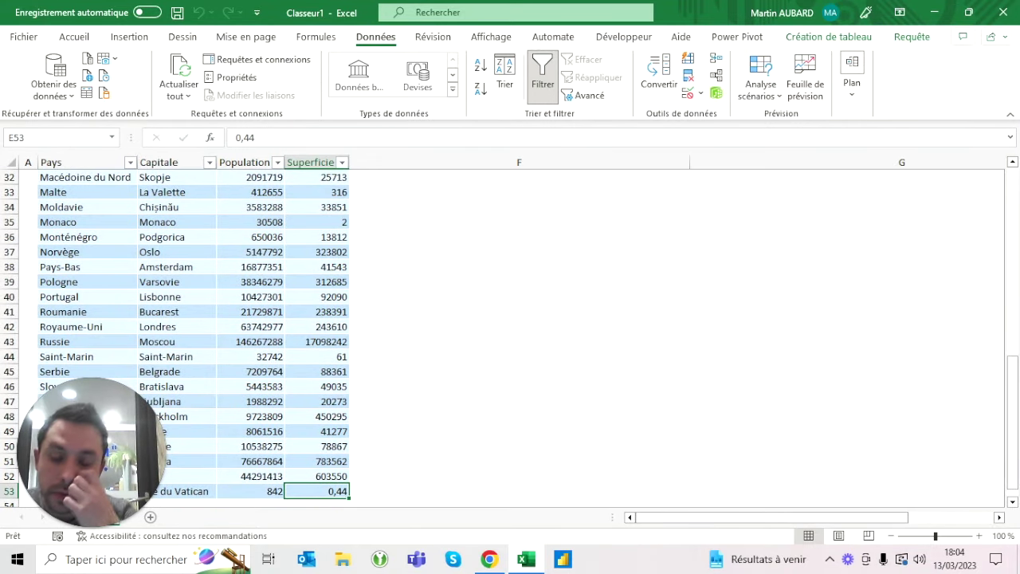
pyautogui.scroll(5, 510, 335)
pyautogui.scroll(5, 511, 334)
pyautogui.click(519, 341)
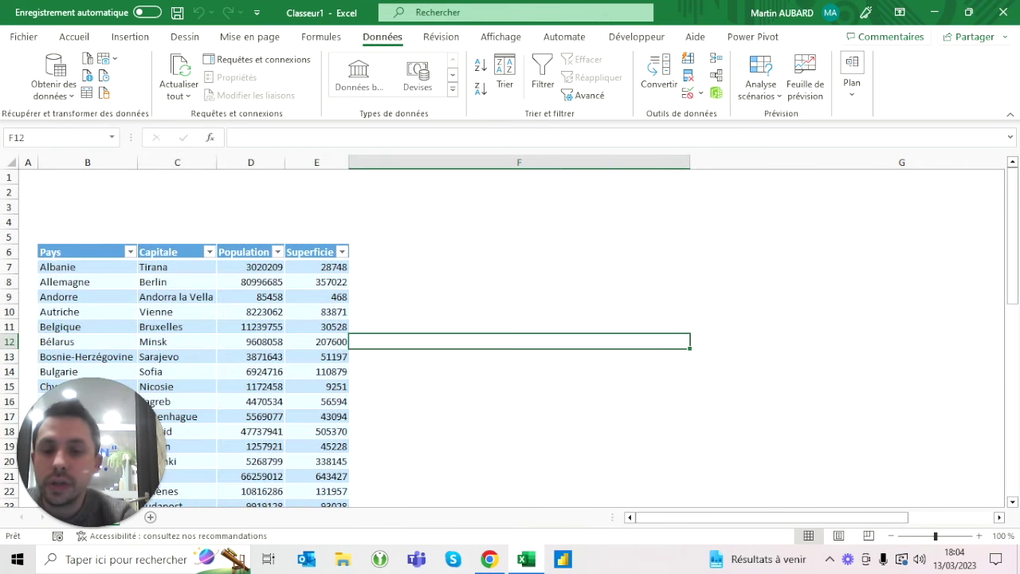
# - Check the Allemagne and Andorre populations, then open the Obtenir des données list
pyautogui.click(250, 281)
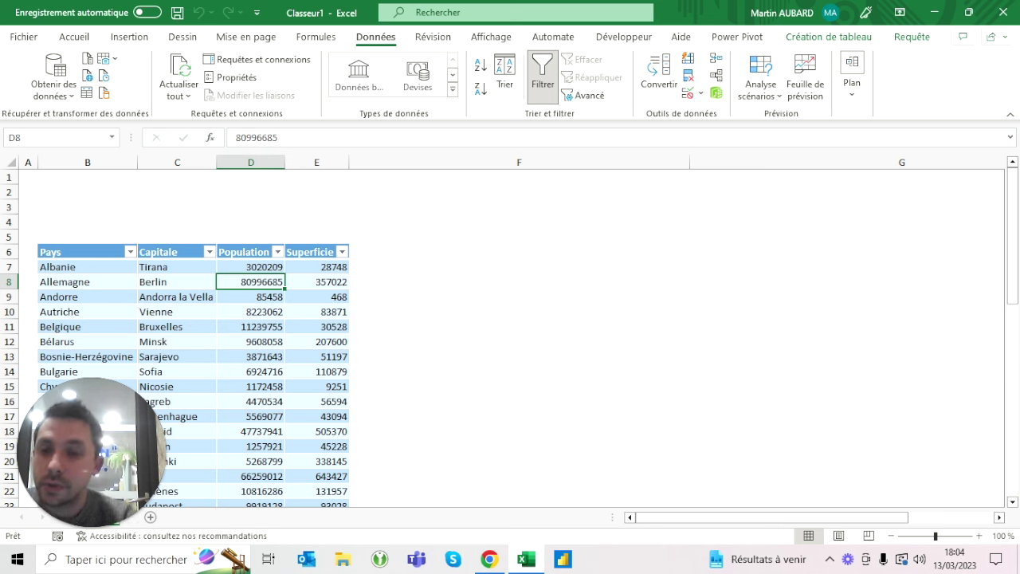
pyautogui.click(176, 162)
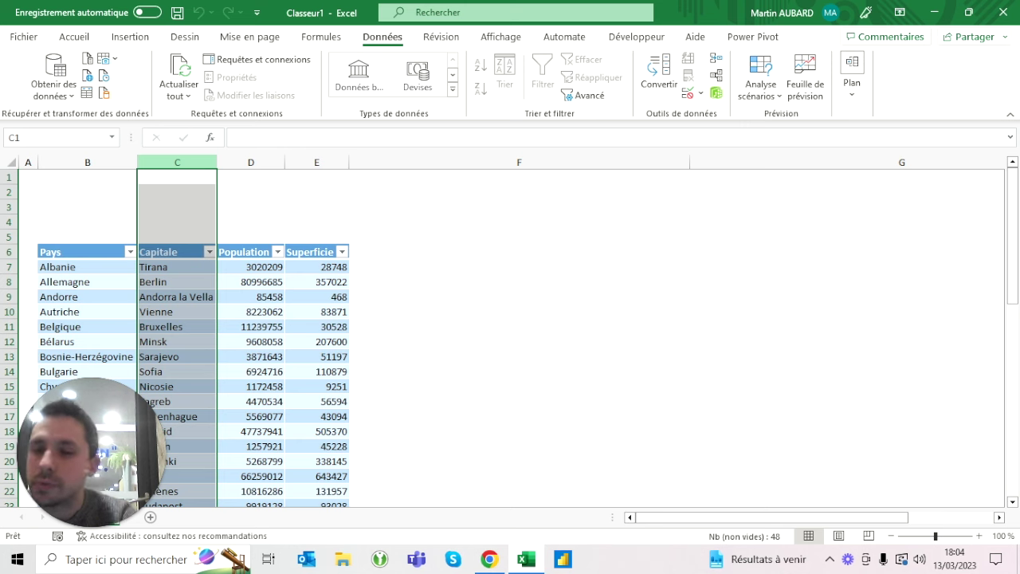
pyautogui.click(250, 297)
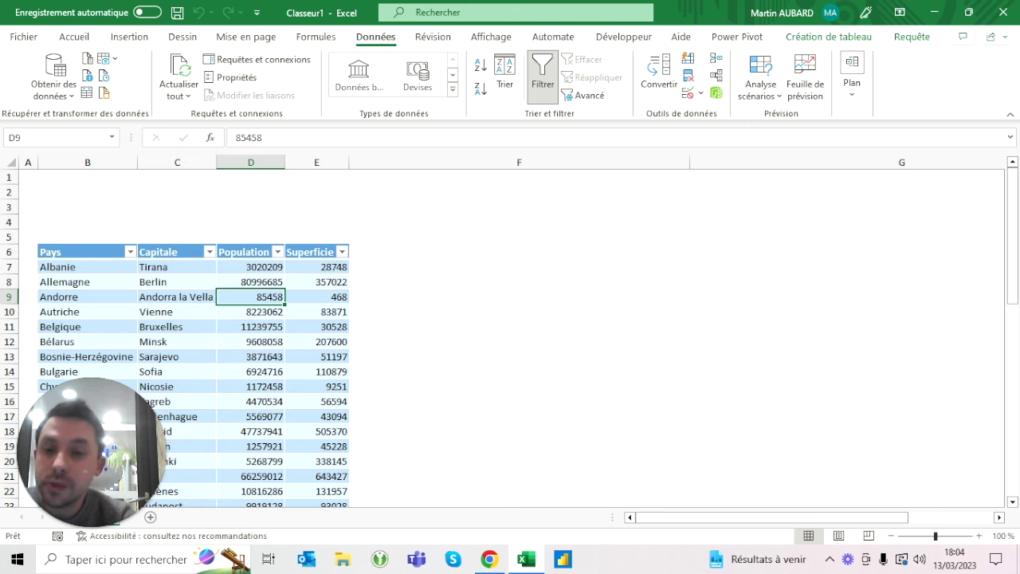
pyautogui.click(317, 267)
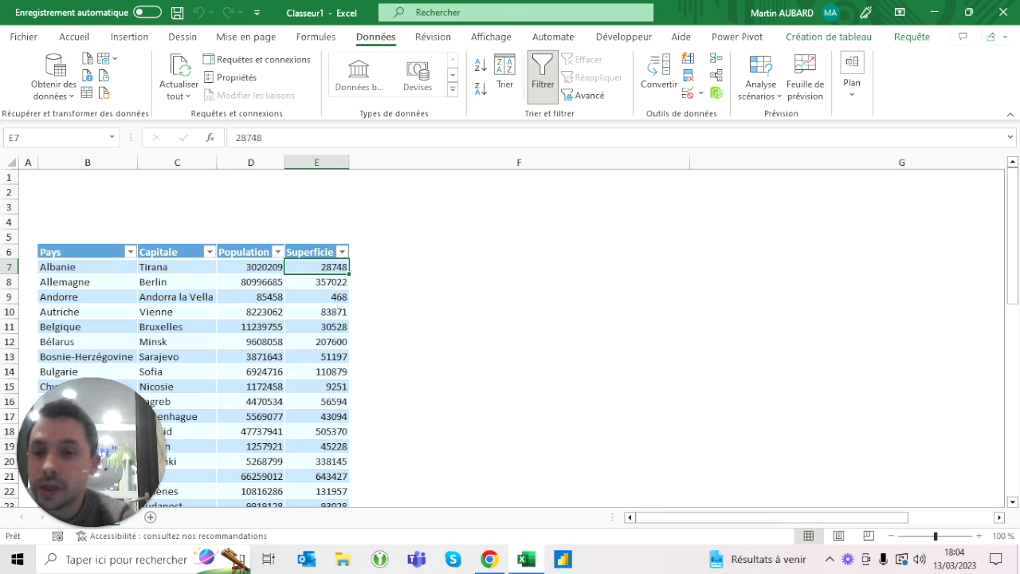
pyautogui.click(67, 90)
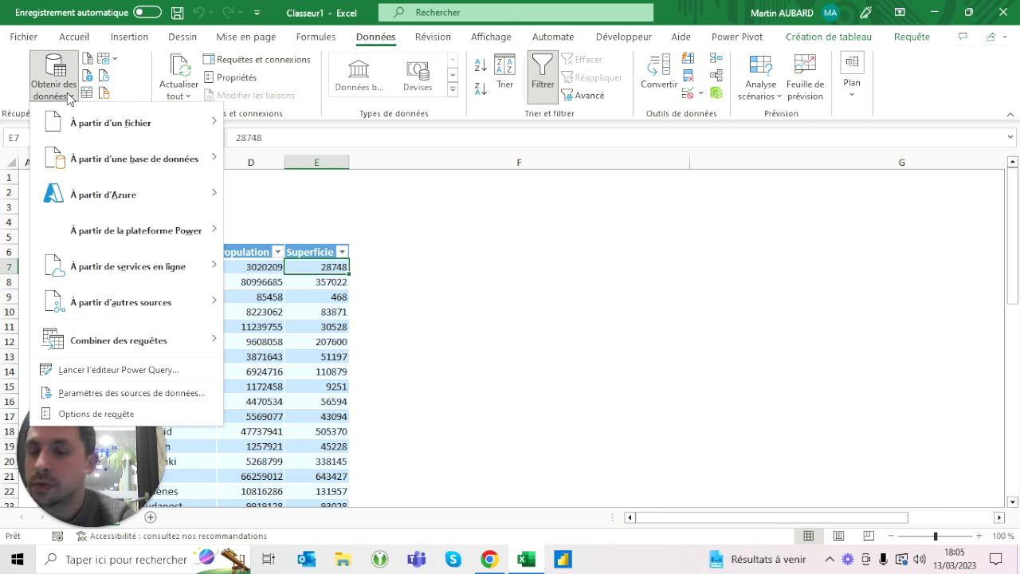
# - Relaunch Power Query on IMPORT PAYS EUROPE and show the Ajouter une colonne tools
pyautogui.click(106, 371)
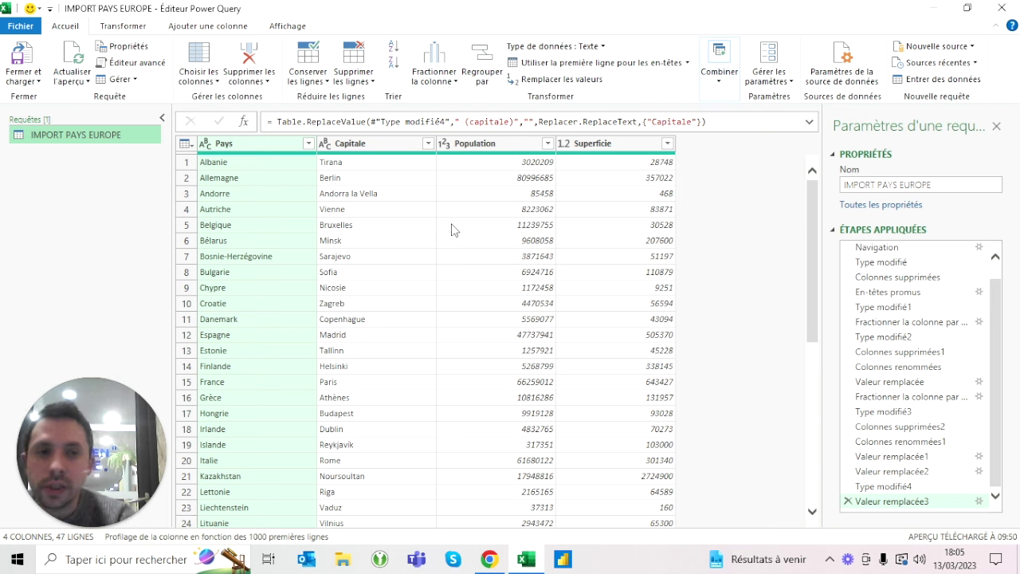
pyautogui.click(731, 78)
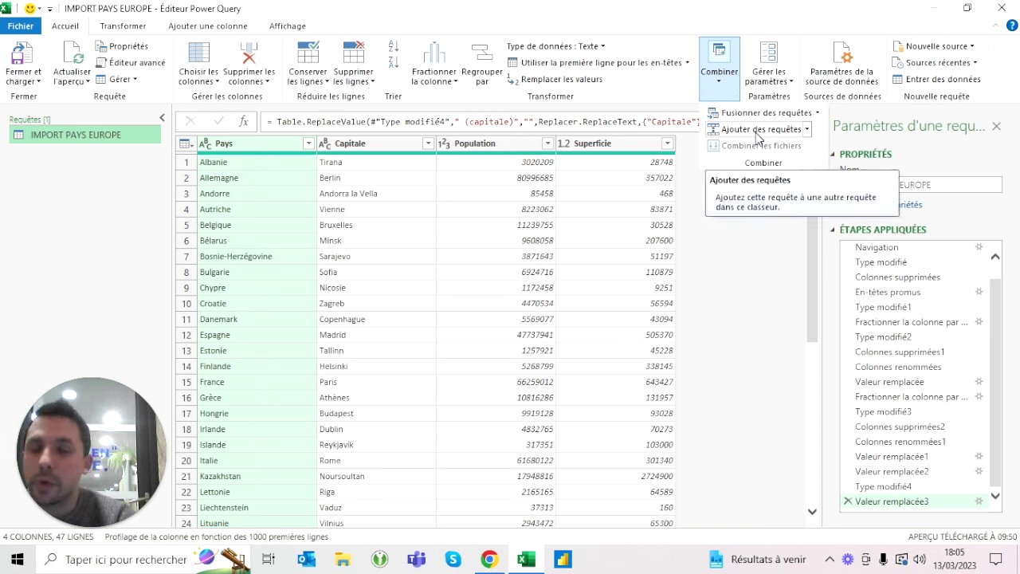
pyautogui.click(590, 23)
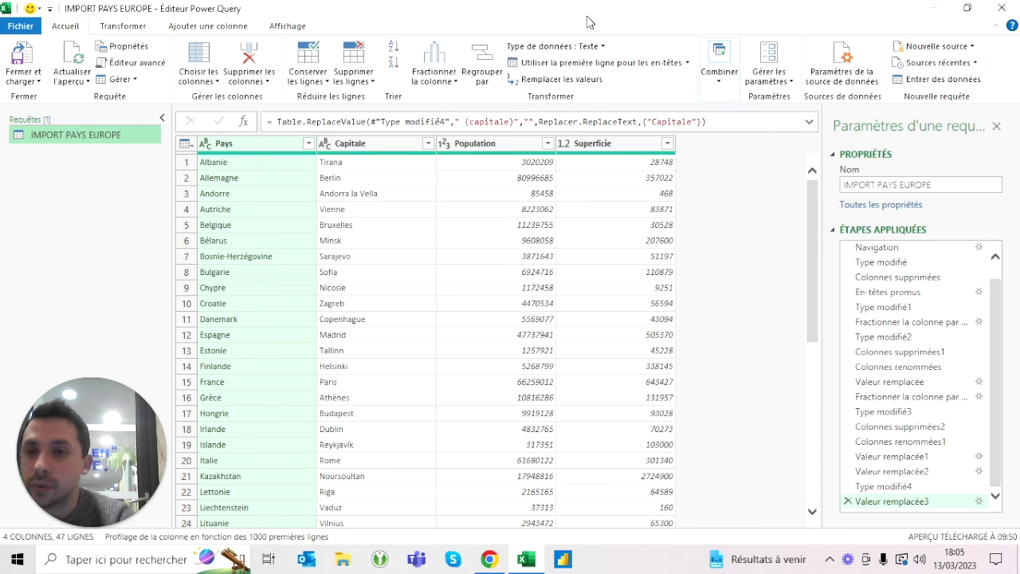
pyautogui.click(209, 26)
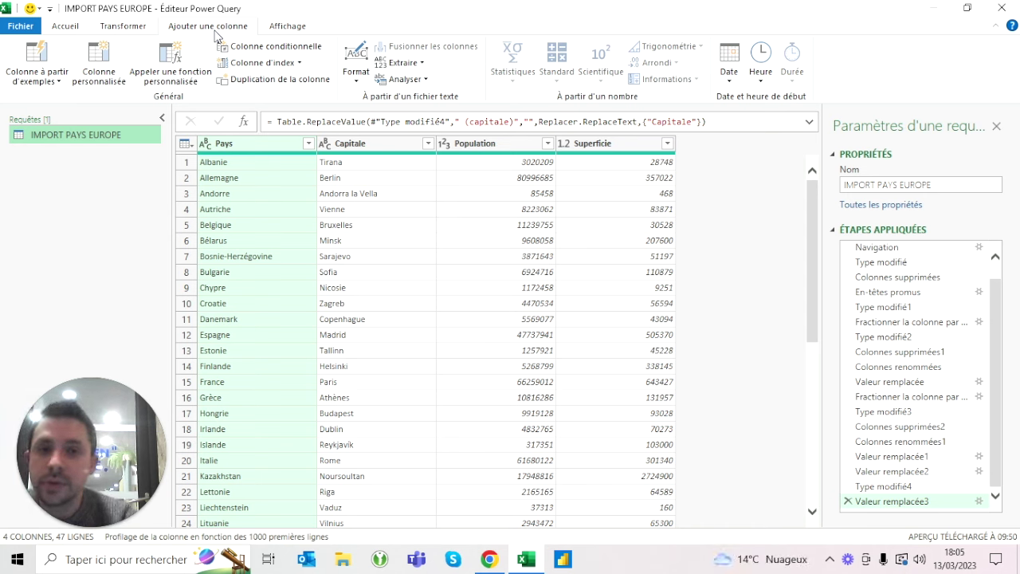
# - Add a custom column named Densité with the formula [Population]/[Superficie]
pyautogui.click(102, 58)
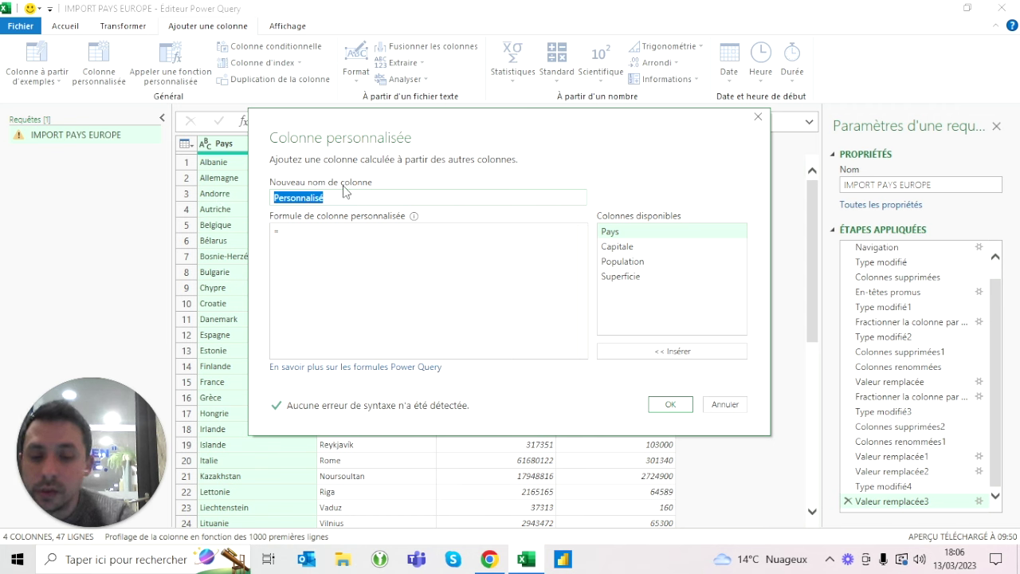
pyautogui.write('Densité')
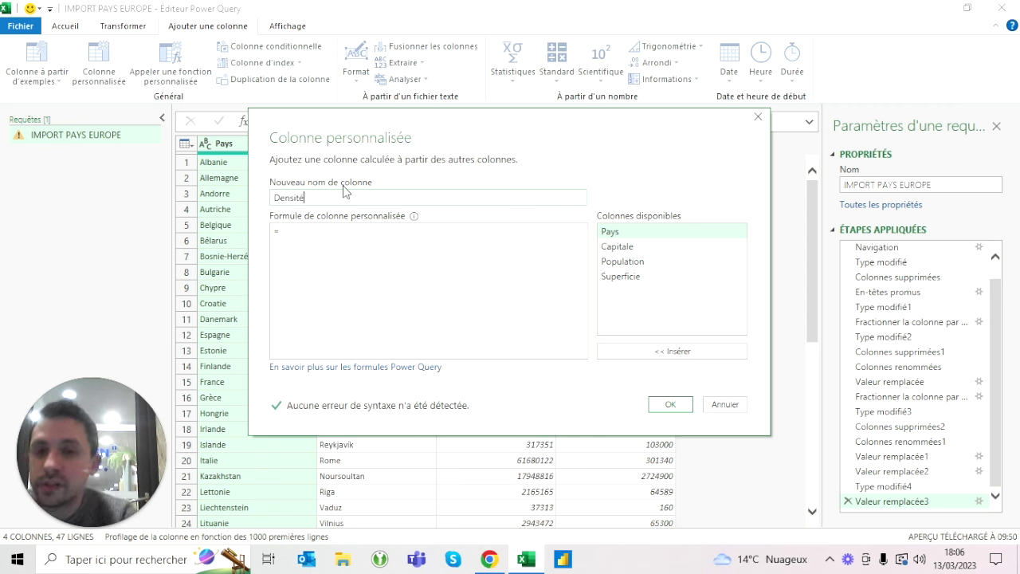
pyautogui.click(280, 231)
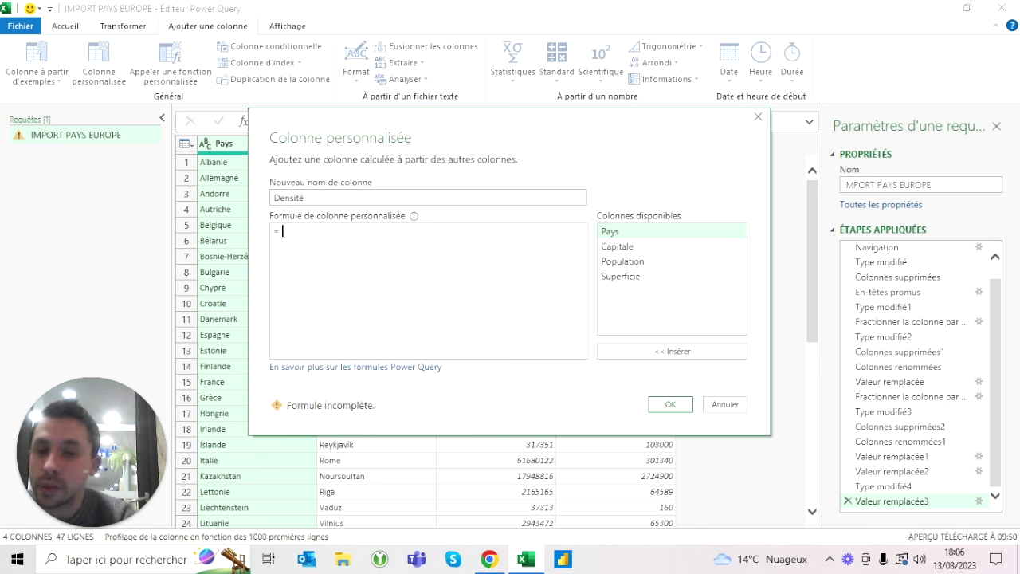
pyautogui.doubleClick(642, 266)
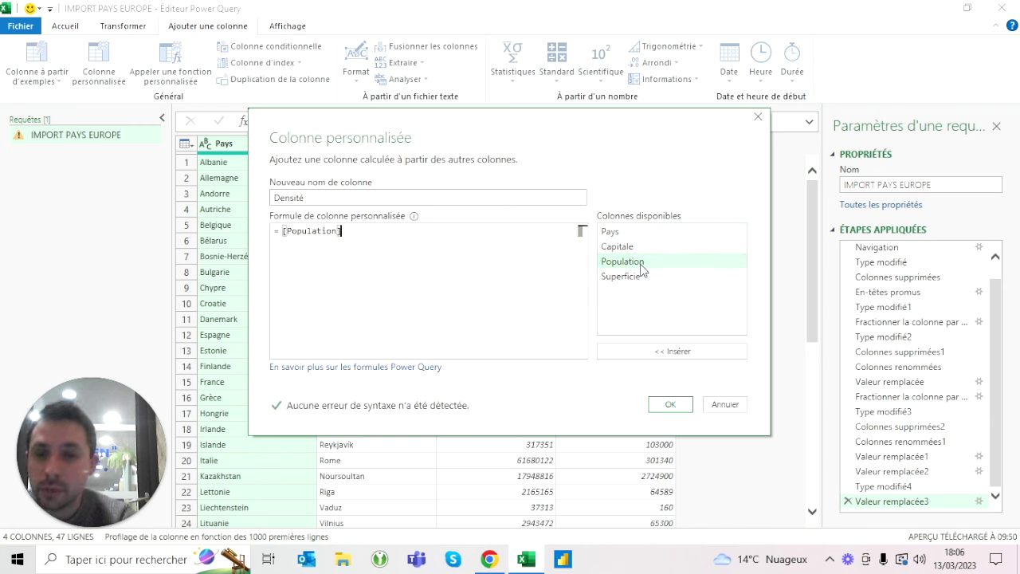
pyautogui.write('/')
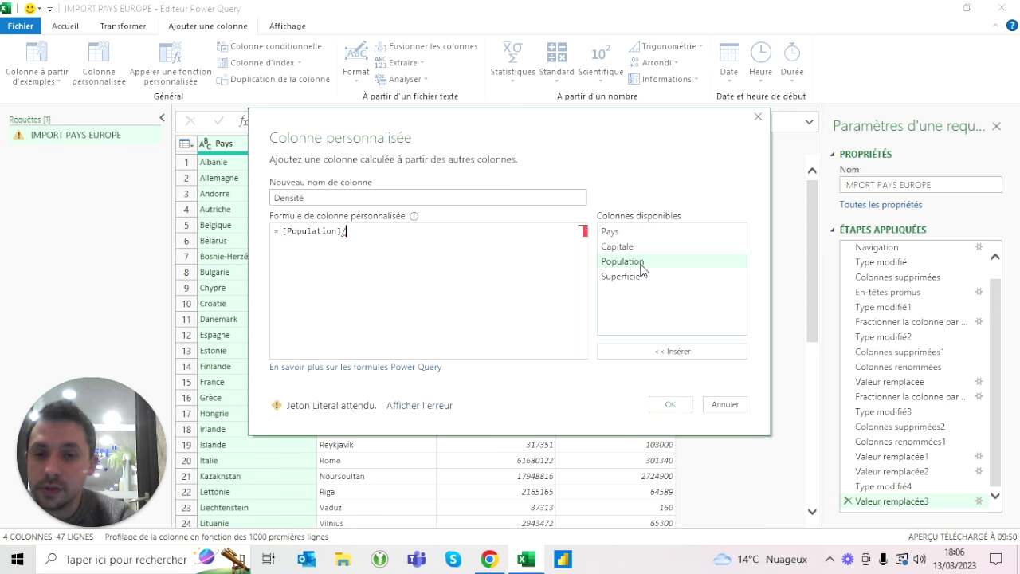
pyautogui.doubleClick(638, 279)
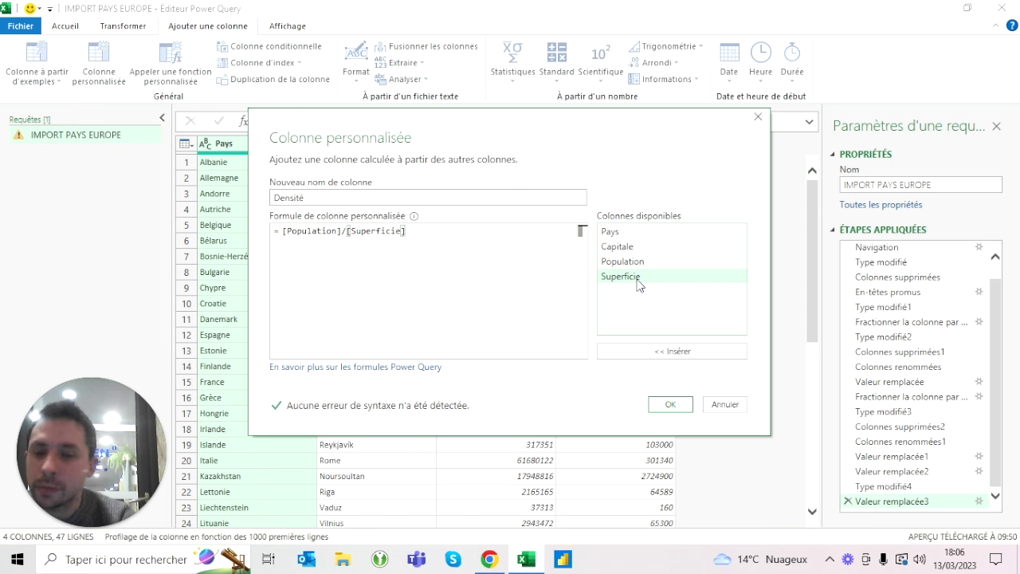
pyautogui.click(670, 404)
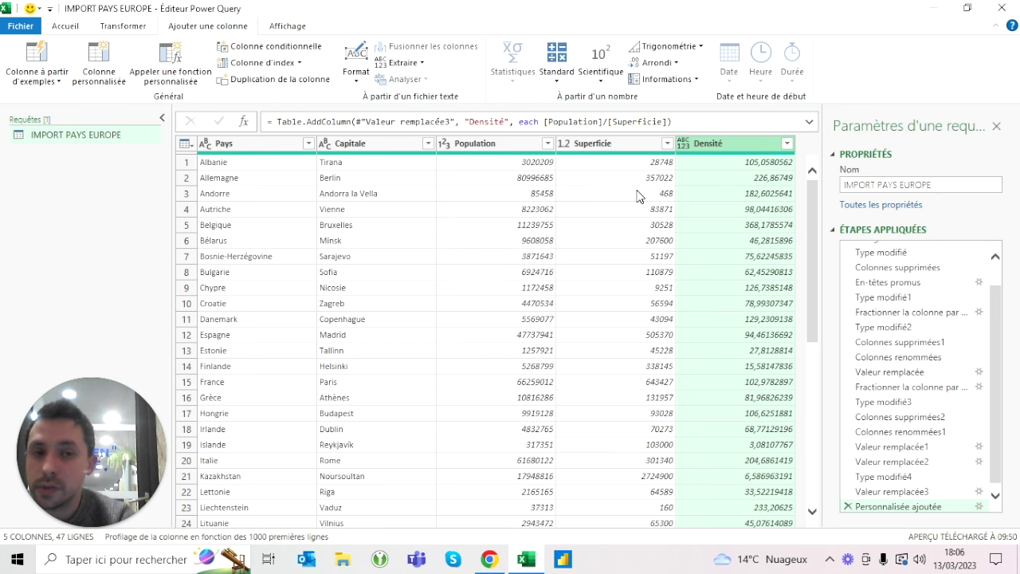
# - Set the Densité column type to Nombre décimal
pyautogui.scroll(-8, 726, 187)
pyautogui.scroll(8, 726, 187)
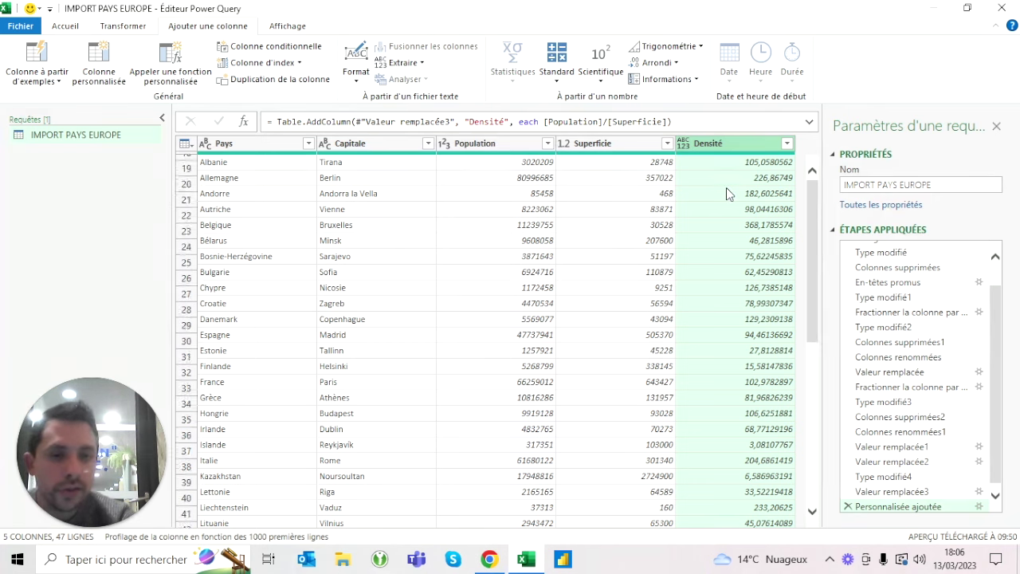
pyautogui.click(682, 144)
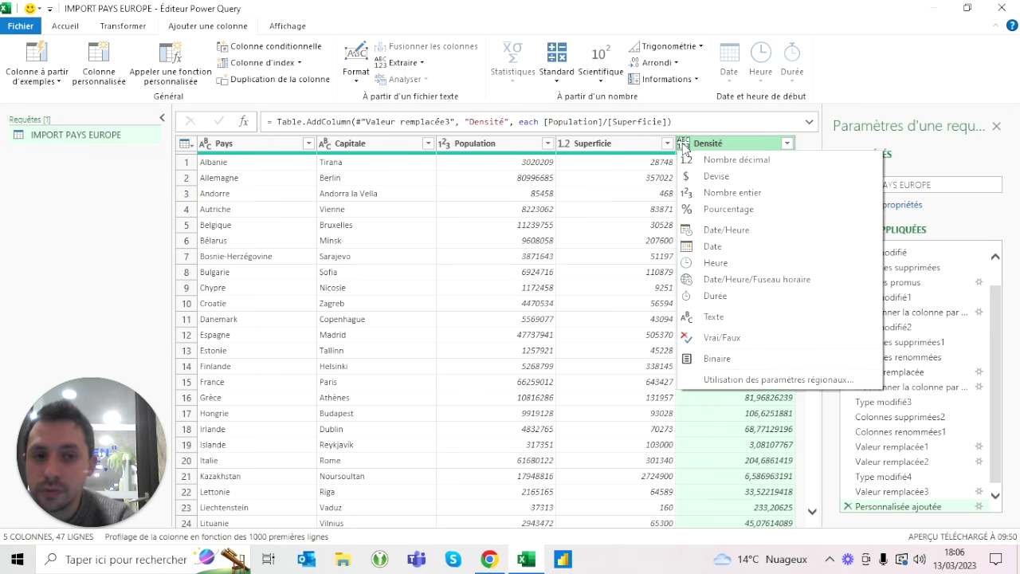
pyautogui.click(731, 162)
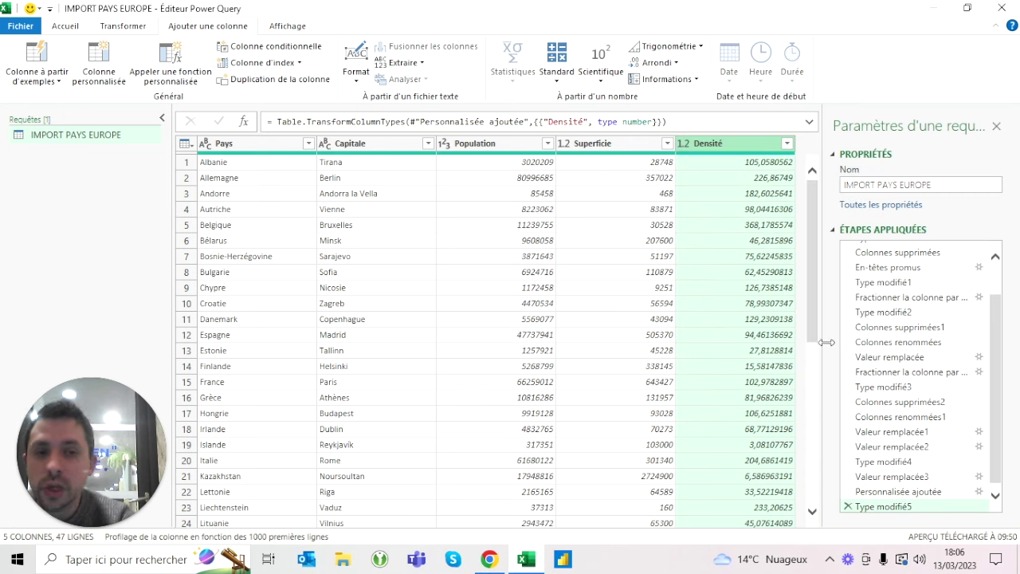
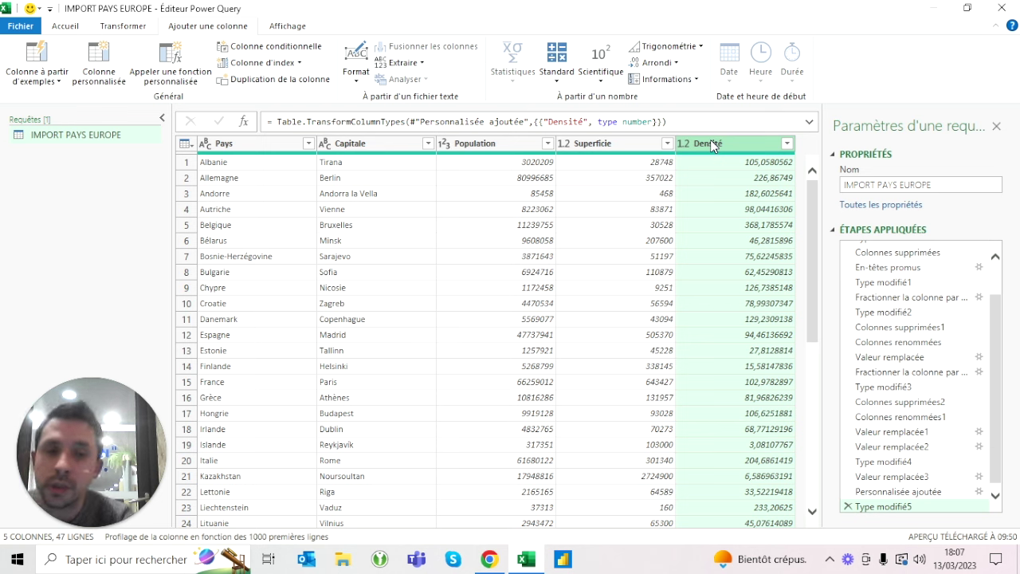
# - Inspect the Personnalisée ajoutée step's Densité formula, then cancel without changes
pyautogui.click(890, 507)
pyautogui.moveTo(898, 491)
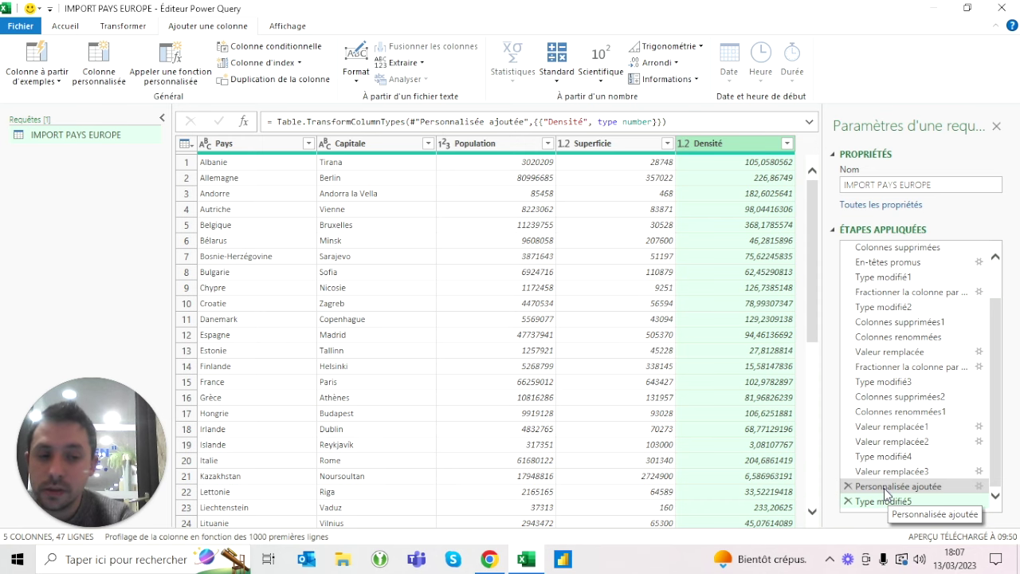
pyautogui.doubleClick(886, 487)
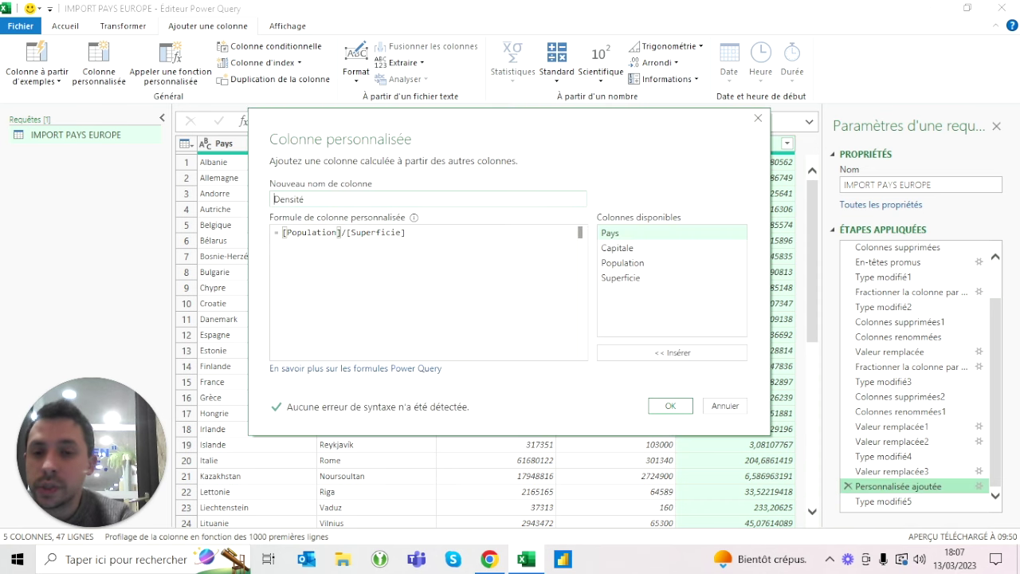
pyautogui.click(282, 232)
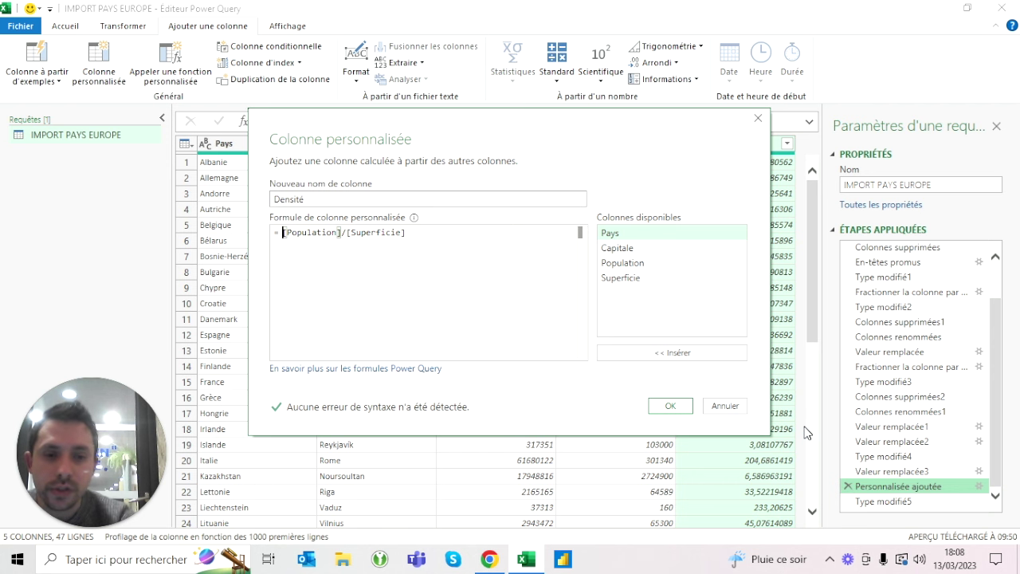
pyautogui.click(714, 407)
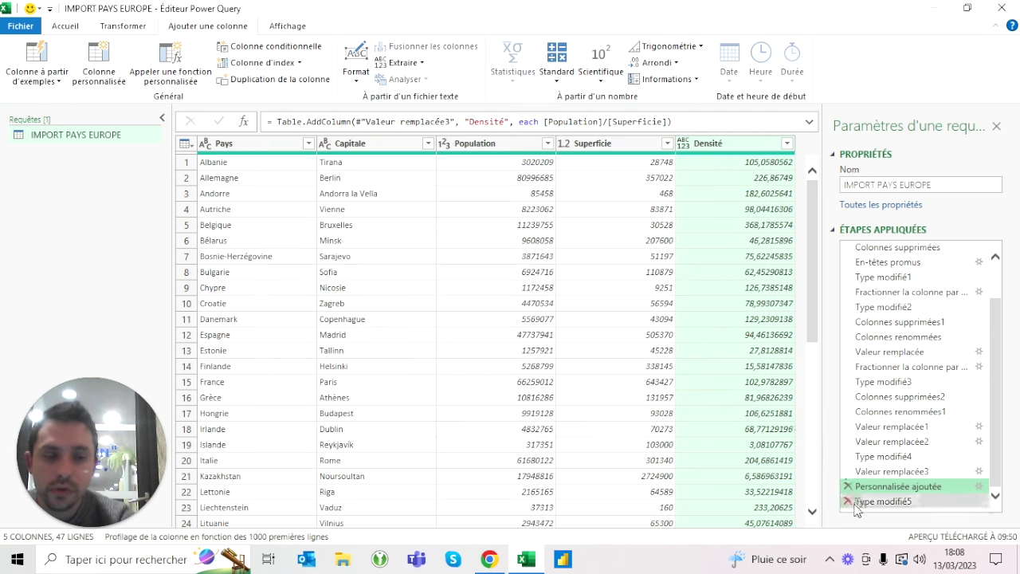
# - Delete the Type modifié5 and Personnalisée ajoutée steps from the query
pyautogui.click(847, 502)
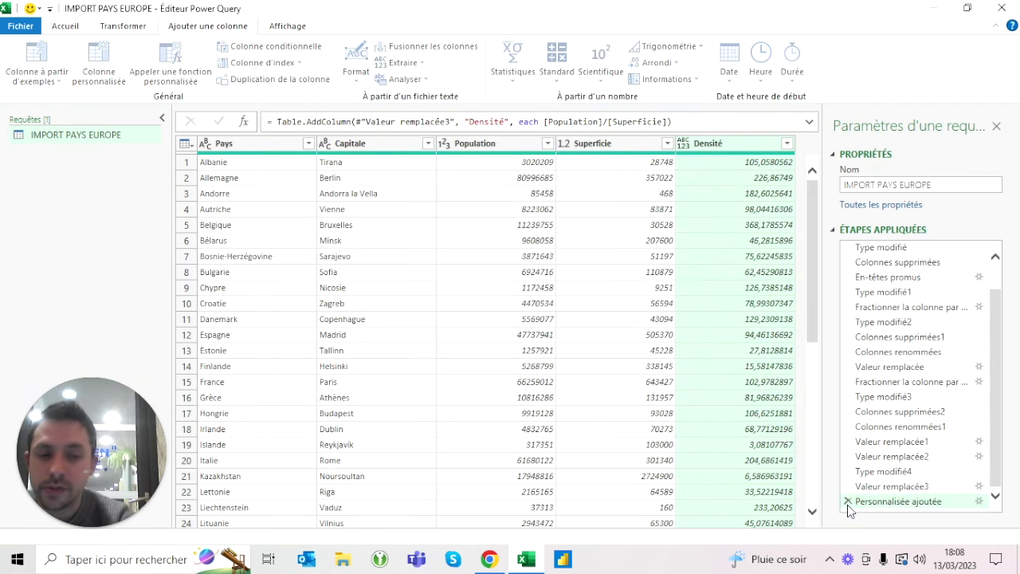
pyautogui.click(848, 503)
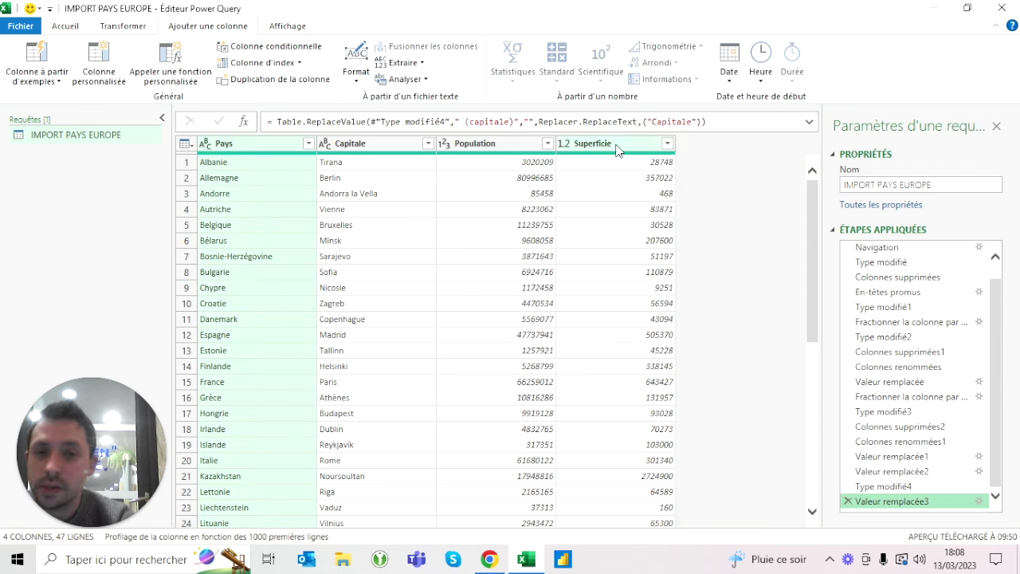
pyautogui.click(112, 60)
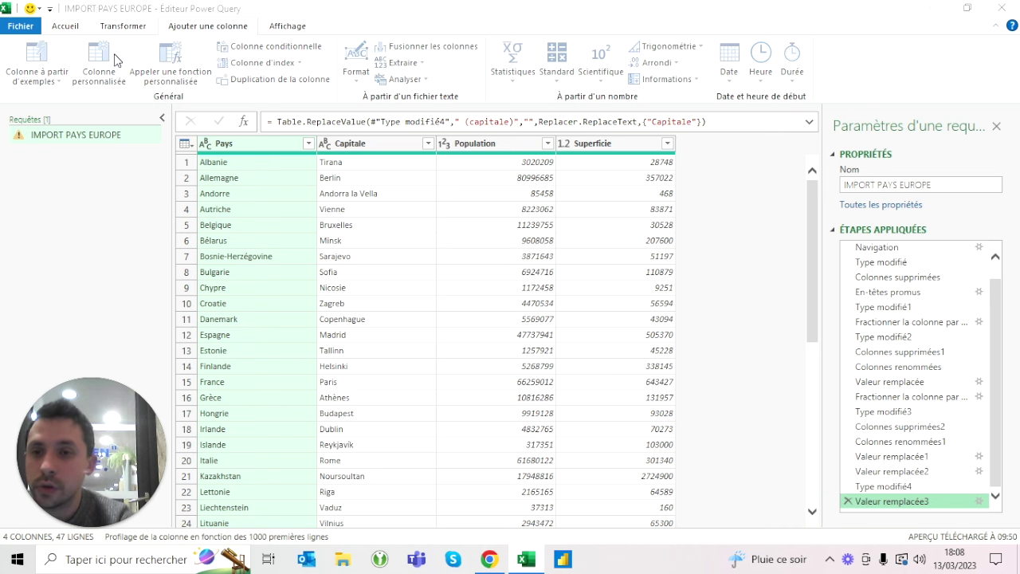
# - Name the new custom column Densité and begin its formula with Number.Round(
pyautogui.moveTo(344, 198); pyautogui.dragTo(253, 200)
pyautogui.write('D')
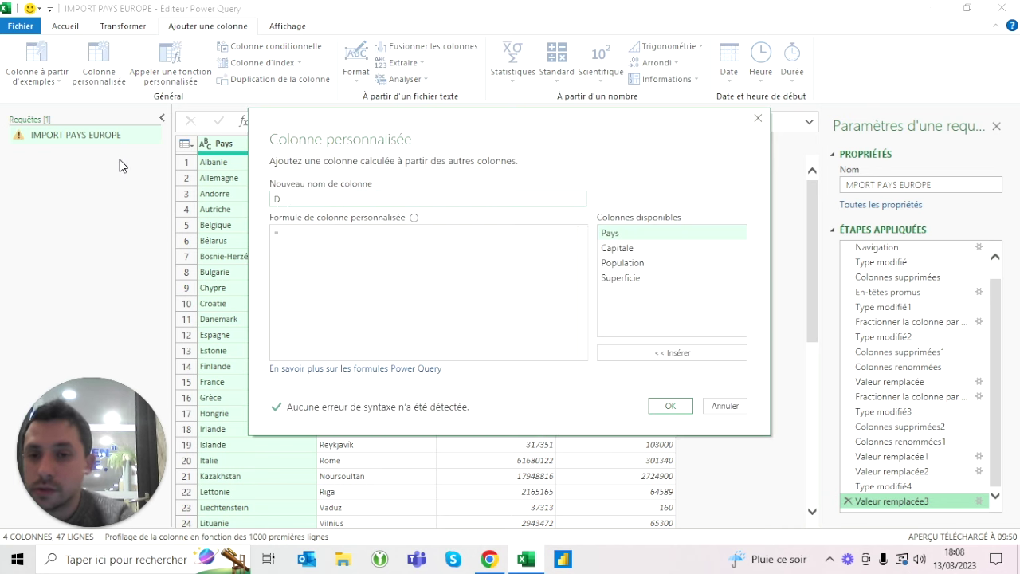
pyautogui.write('ensité')
pyautogui.press('Tab')
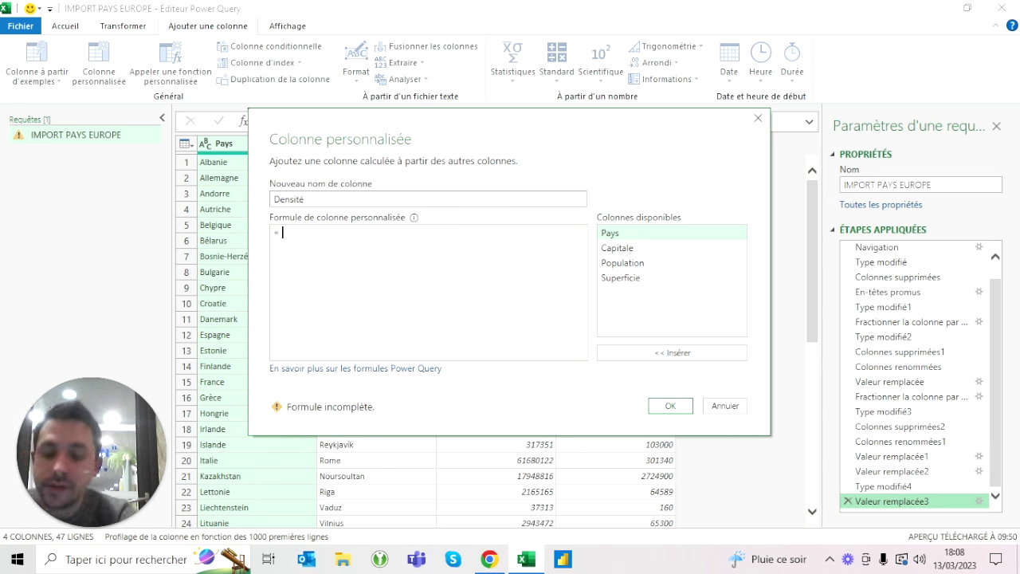
pyautogui.write('round')
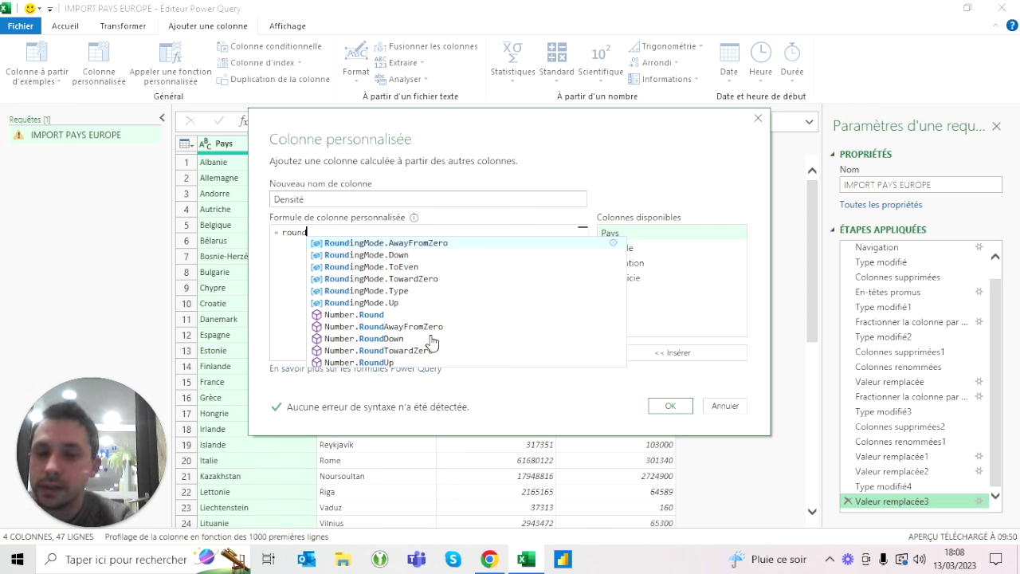
pyautogui.click(356, 315)
pyautogui.write('(')
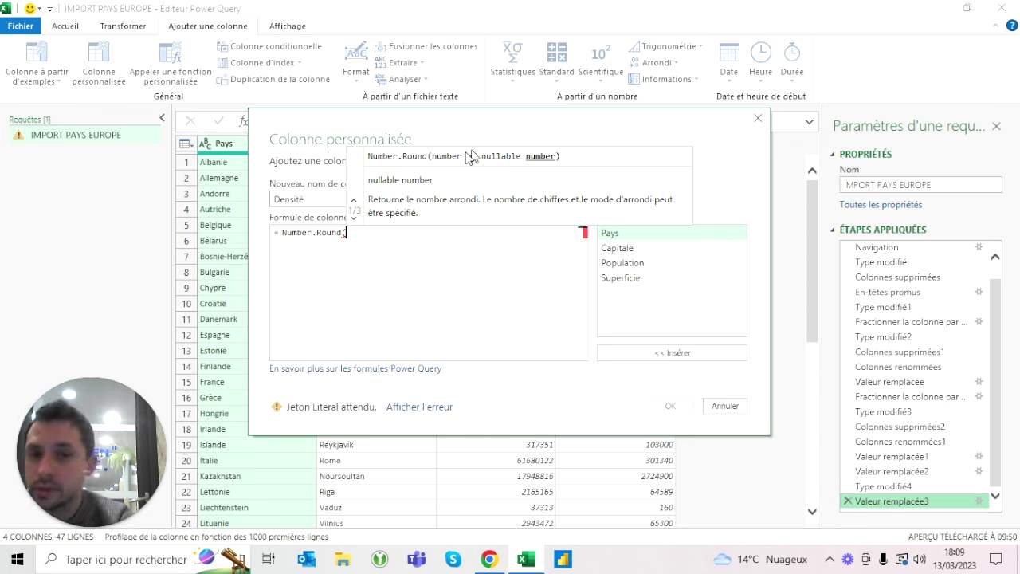
# - Browse the Number.Round signatures and settle on the number-and-digits variant
pyautogui.click(355, 222)
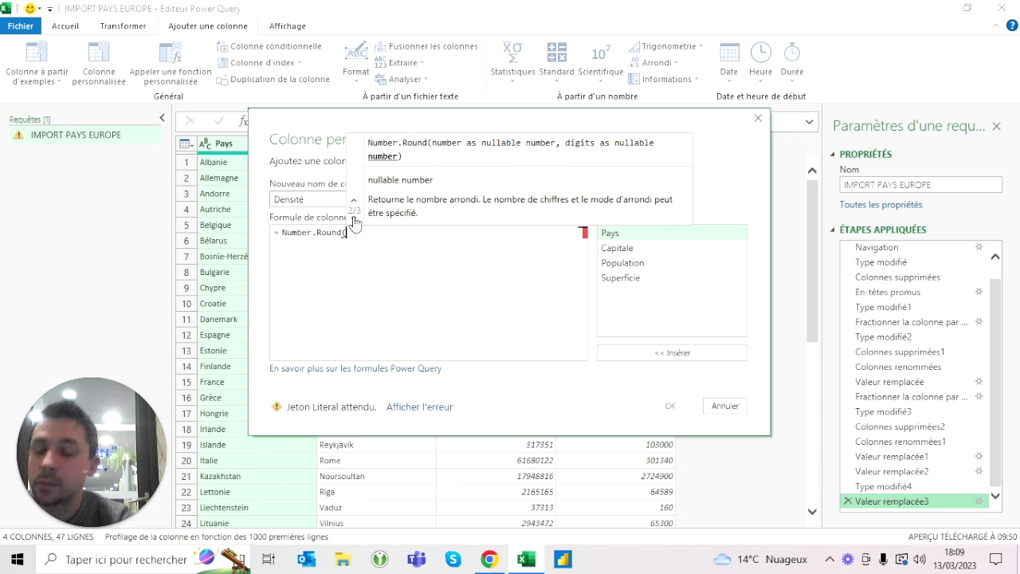
pyautogui.click(354, 222)
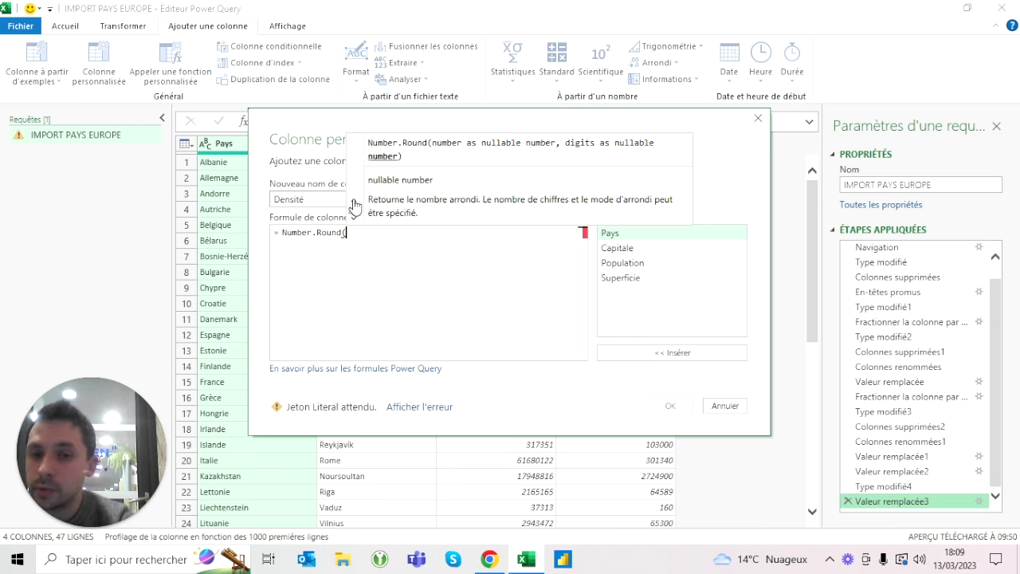
pyautogui.click(355, 222)
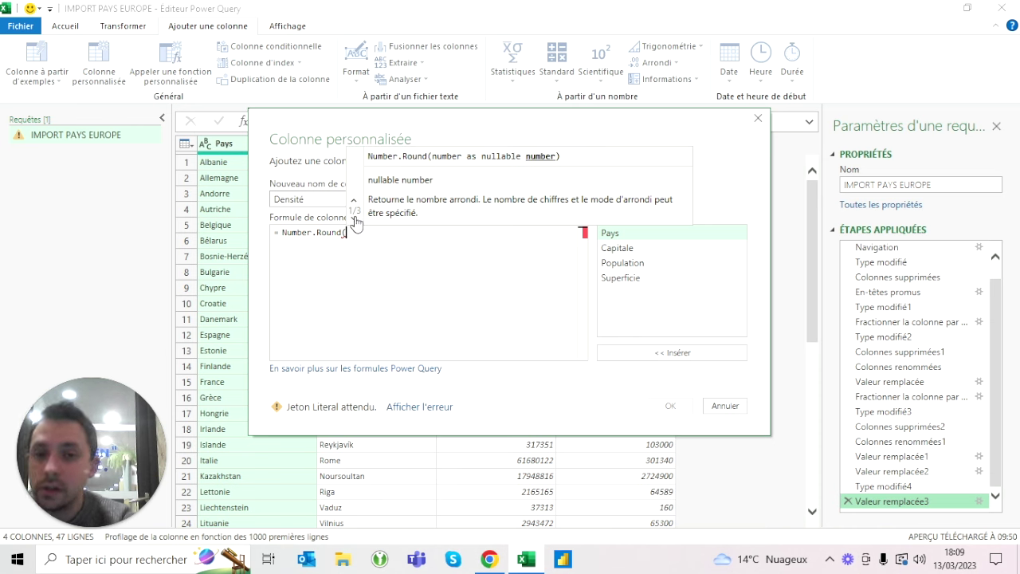
pyautogui.click(355, 220)
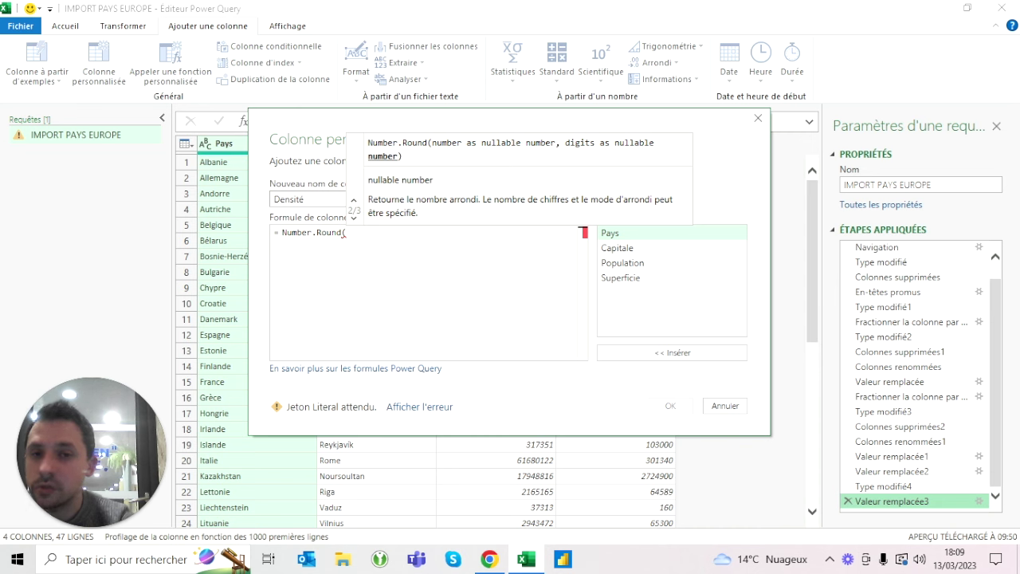
pyautogui.click(354, 223)
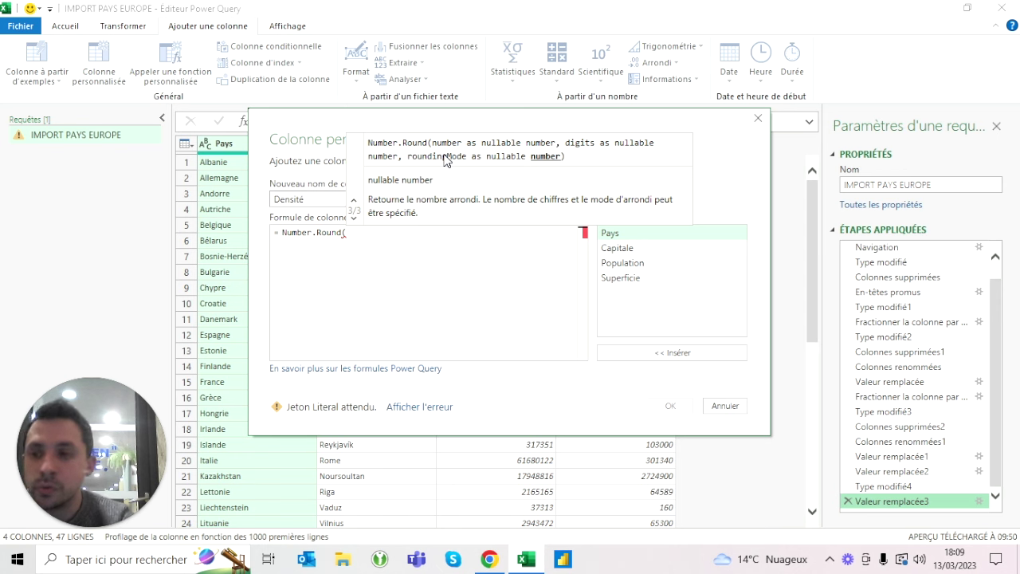
pyautogui.click(356, 204)
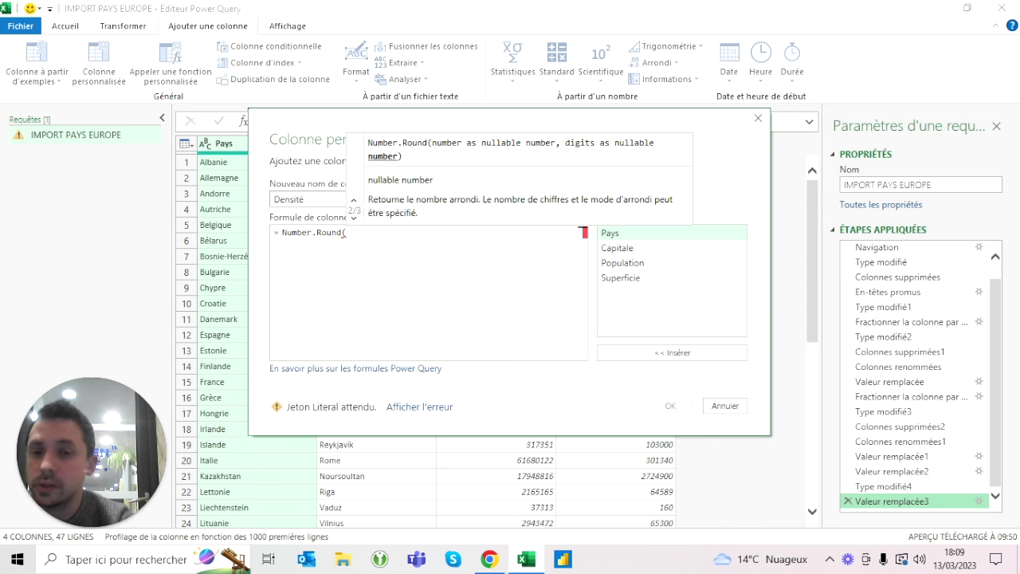
pyautogui.click(355, 220)
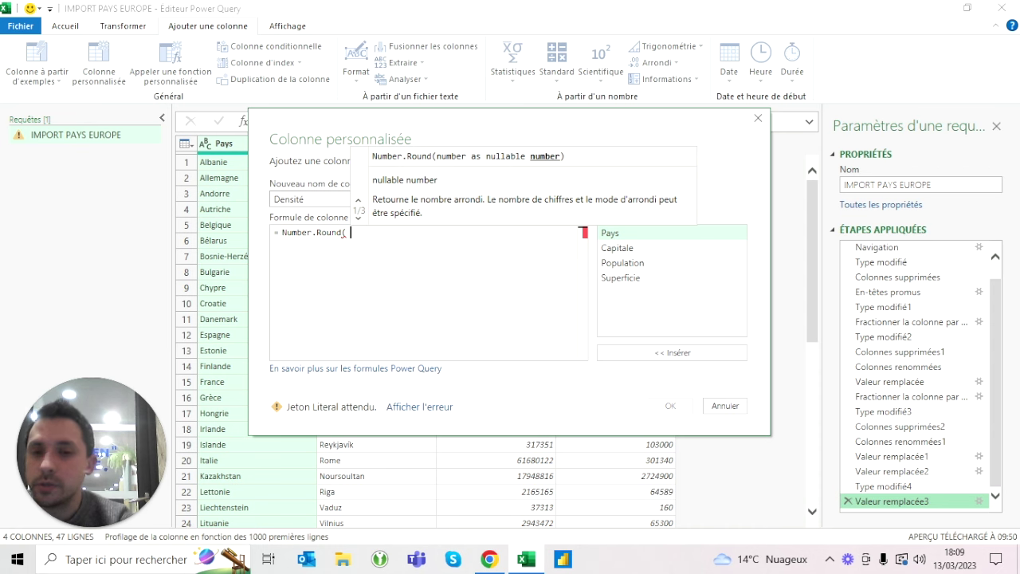
pyautogui.click(358, 220)
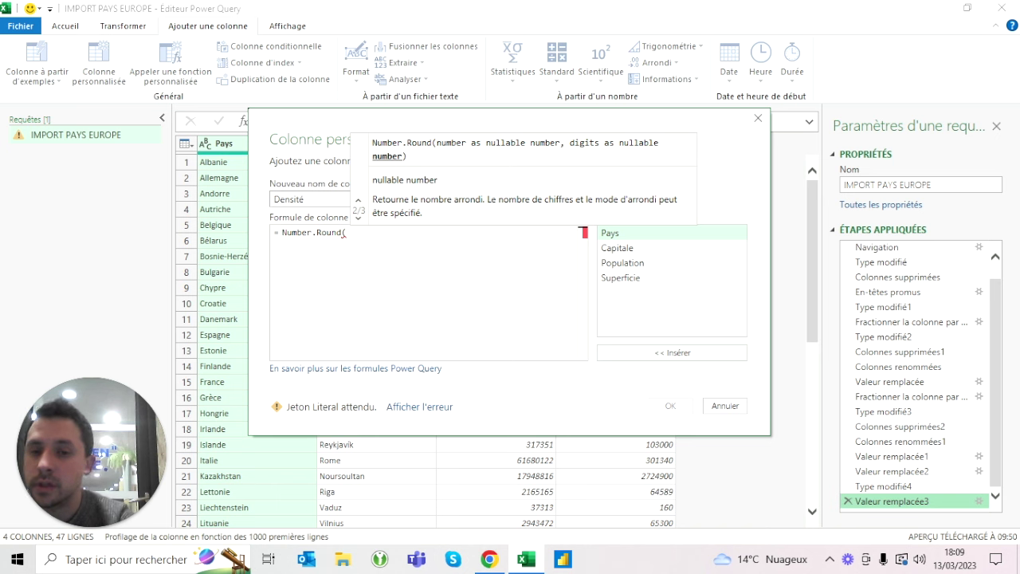
# - Complete the formula as Number.Round([Population]/[Superficie], 0) and create the Densité column
pyautogui.click(637, 266)
pyautogui.doubleClick(636, 266)
pyautogui.write(',')
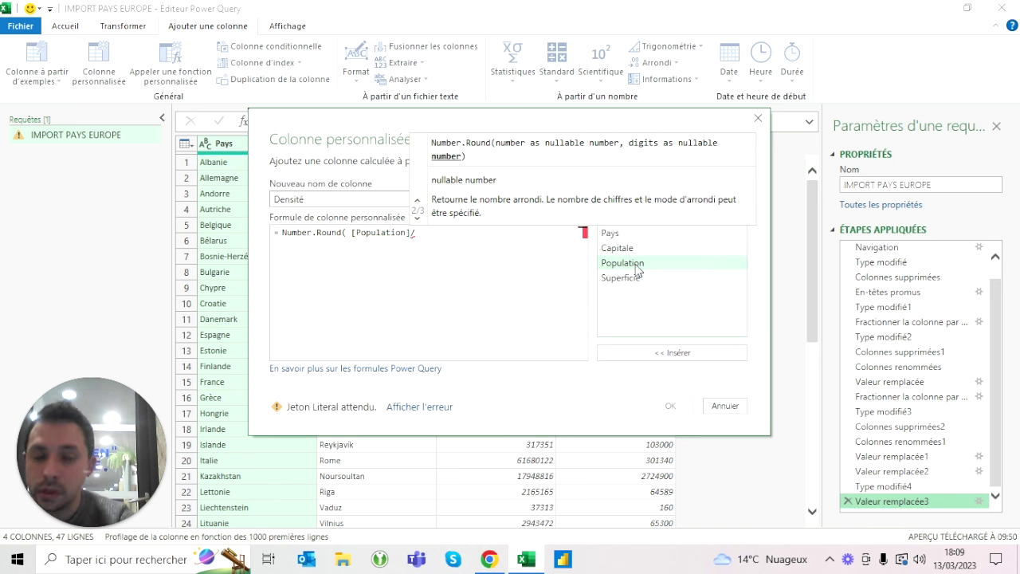
pyautogui.doubleClick(620, 279)
pyautogui.write(',')
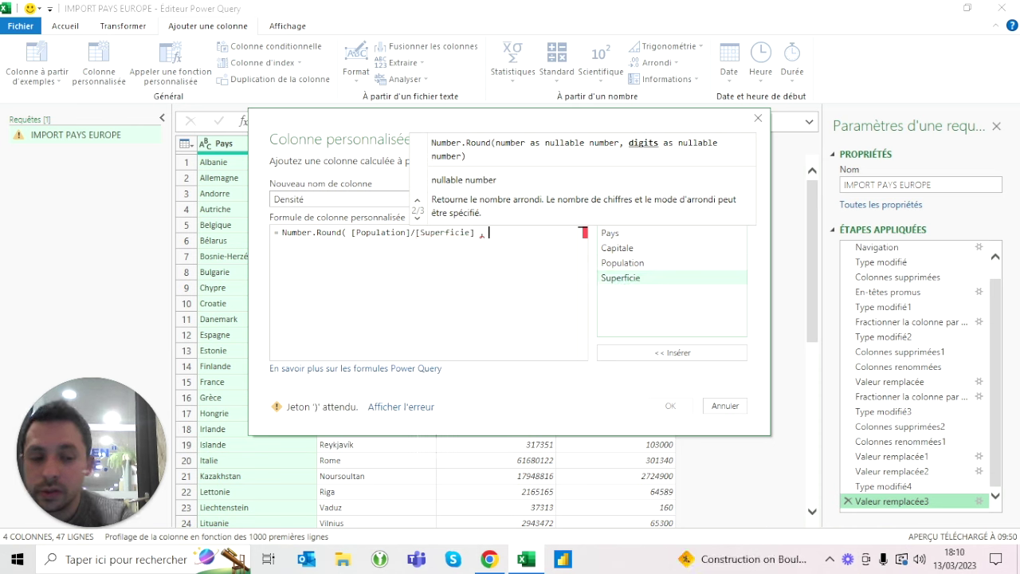
pyautogui.write(' 0 )')
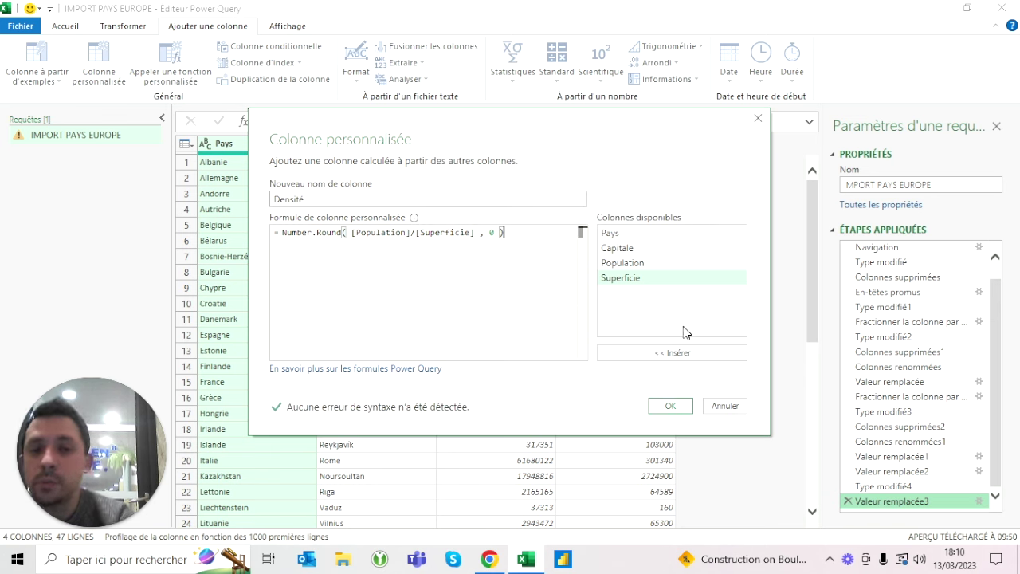
pyautogui.click(671, 406)
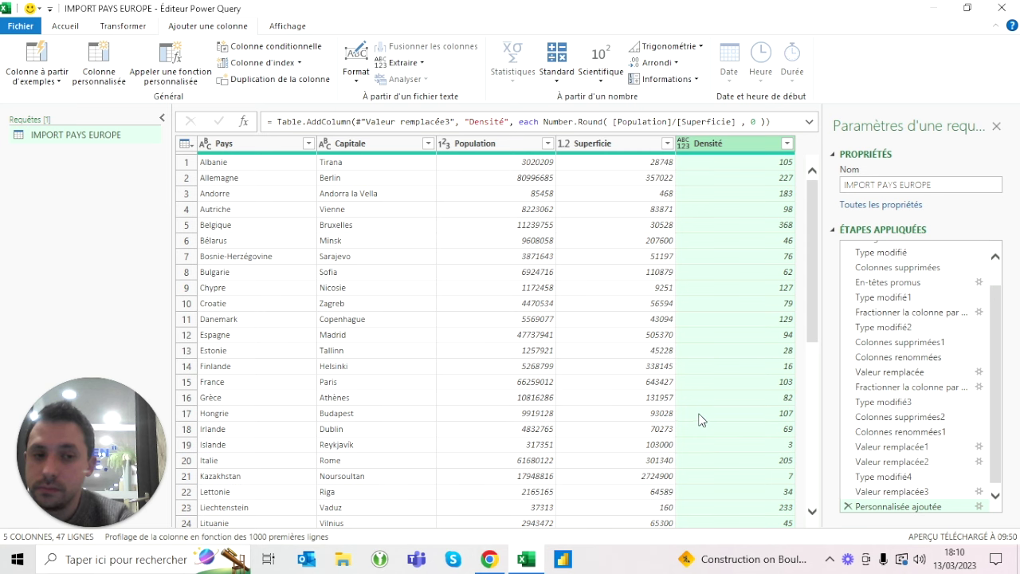
# - Set Densité to the Nombre entier type and load the query into Excel with Fermer et charger
pyautogui.click(684, 145)
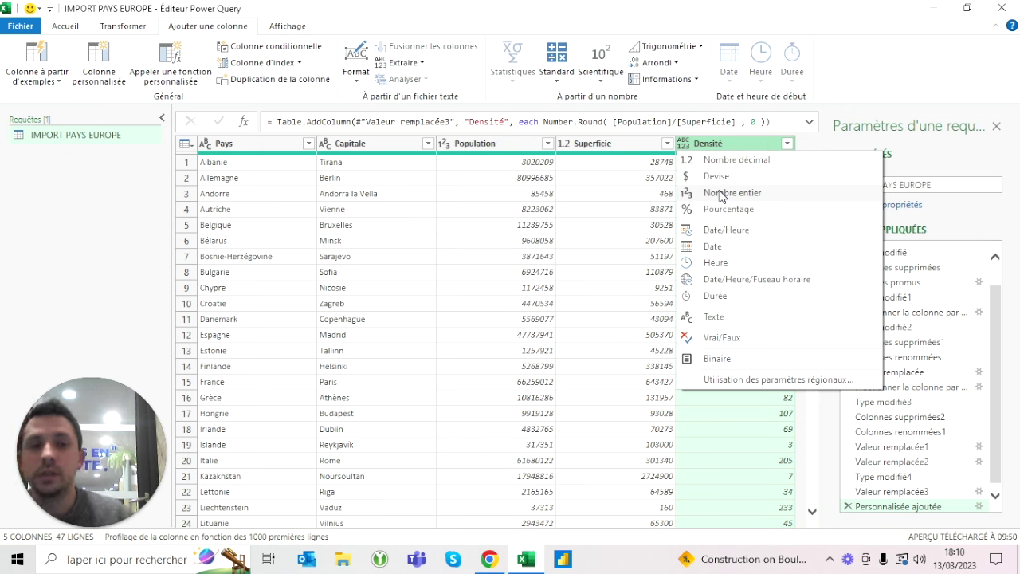
pyautogui.click(720, 194)
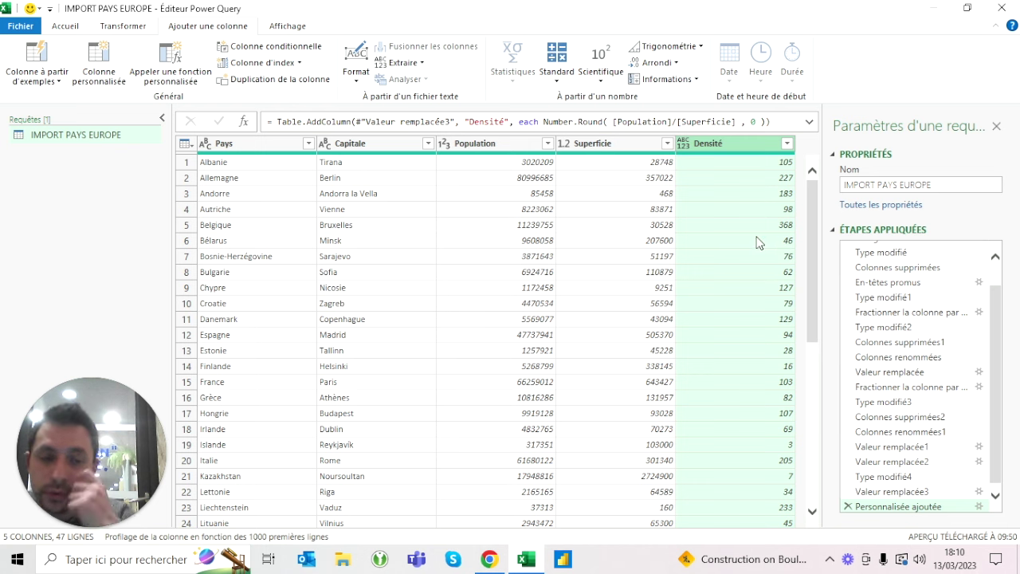
pyautogui.click(686, 146)
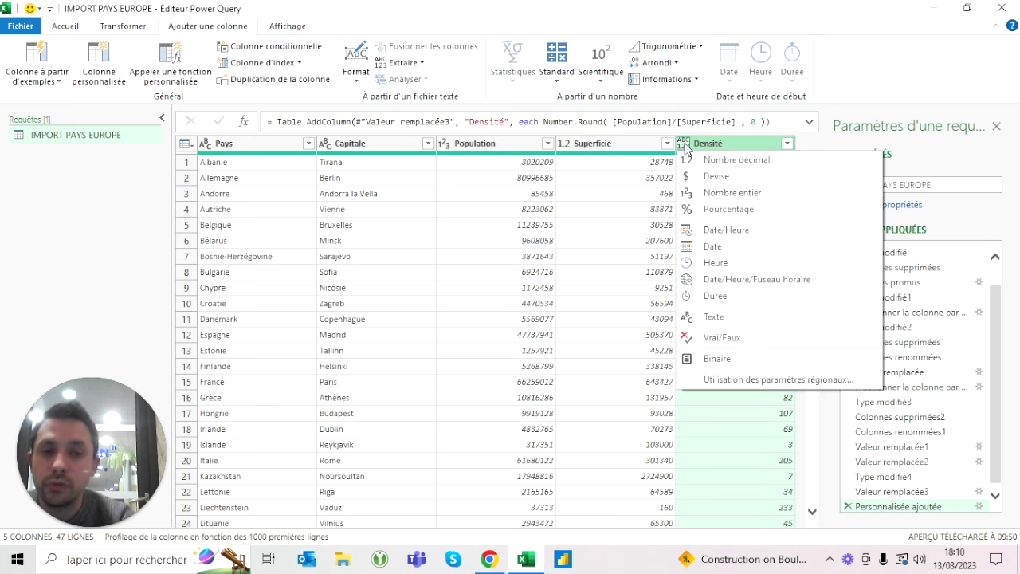
pyautogui.click(712, 192)
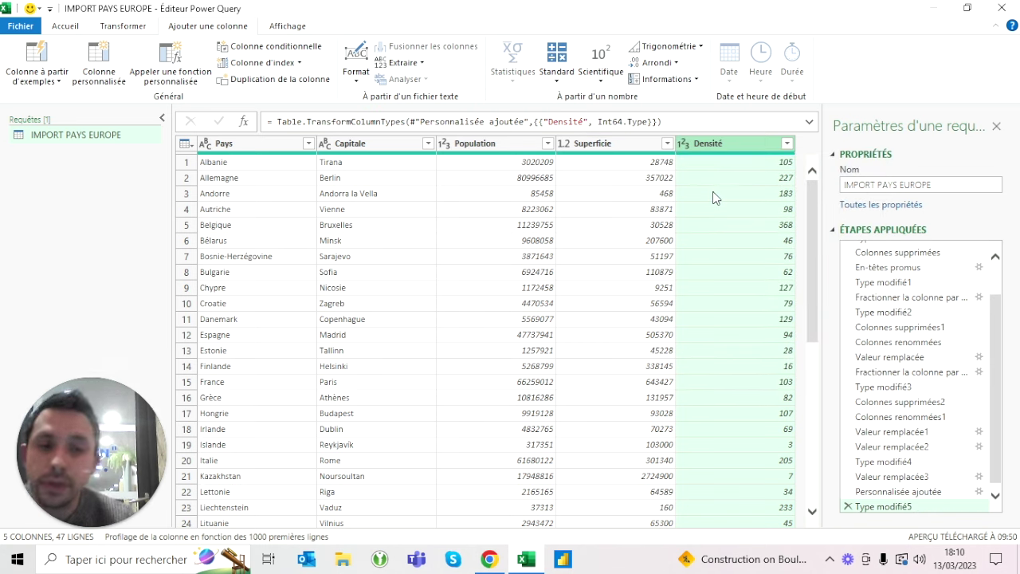
pyautogui.click(75, 26)
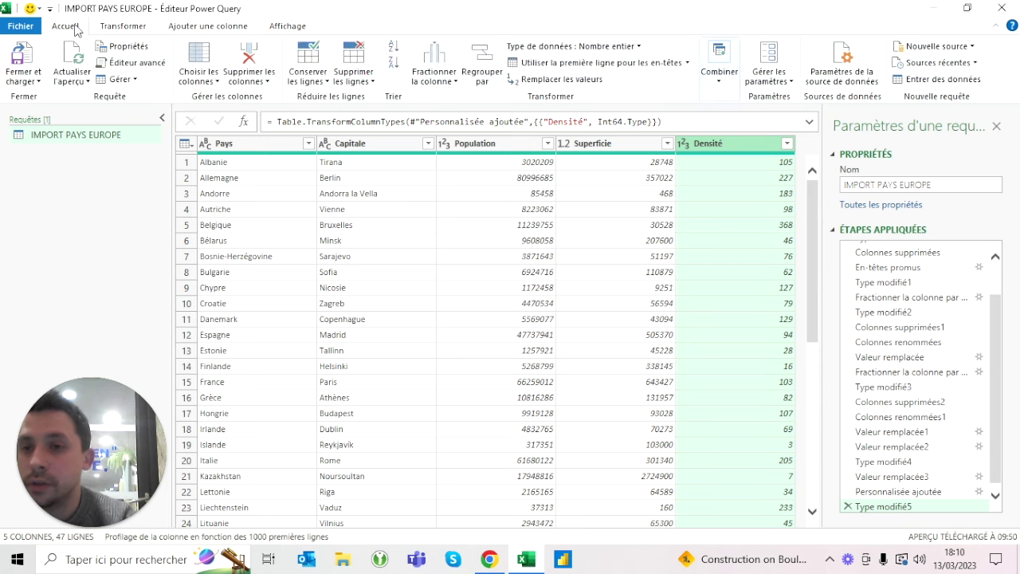
pyautogui.click(23, 54)
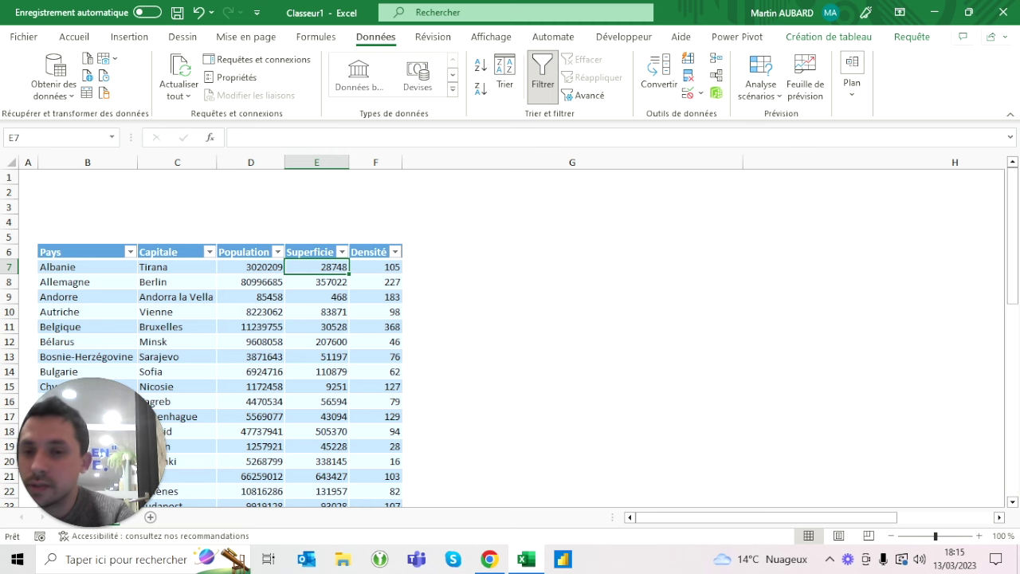
# - Launch the Power Query Editor from Données > Obtenir des données
pyautogui.click(61, 83)
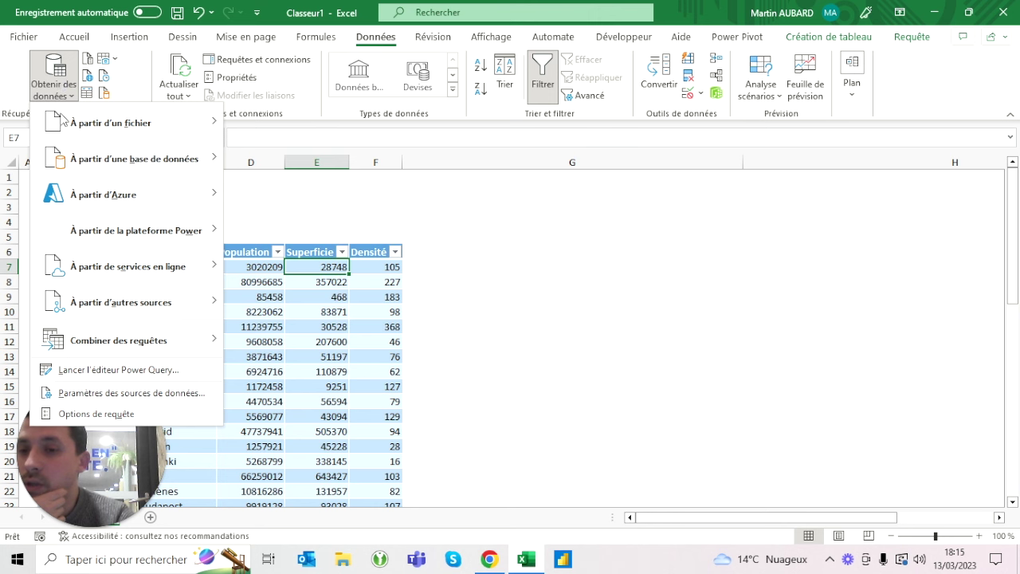
pyautogui.click(118, 369)
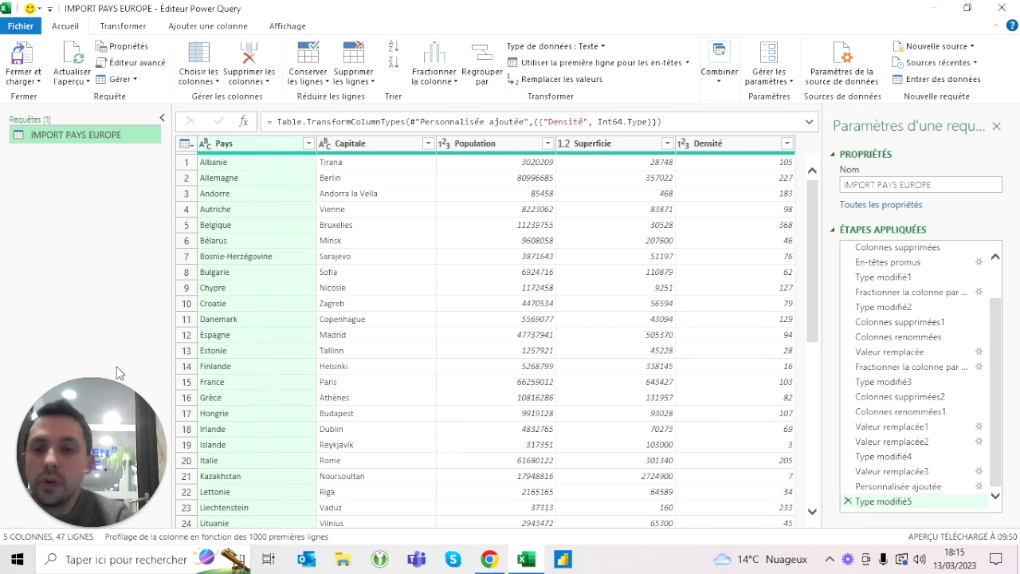
# - Scroll through the 47 countries in the preview and switch to the Ajouter une colonne ribbon
pyautogui.scroll(-7, 269, 410)
pyautogui.scroll(-1, 269, 409)
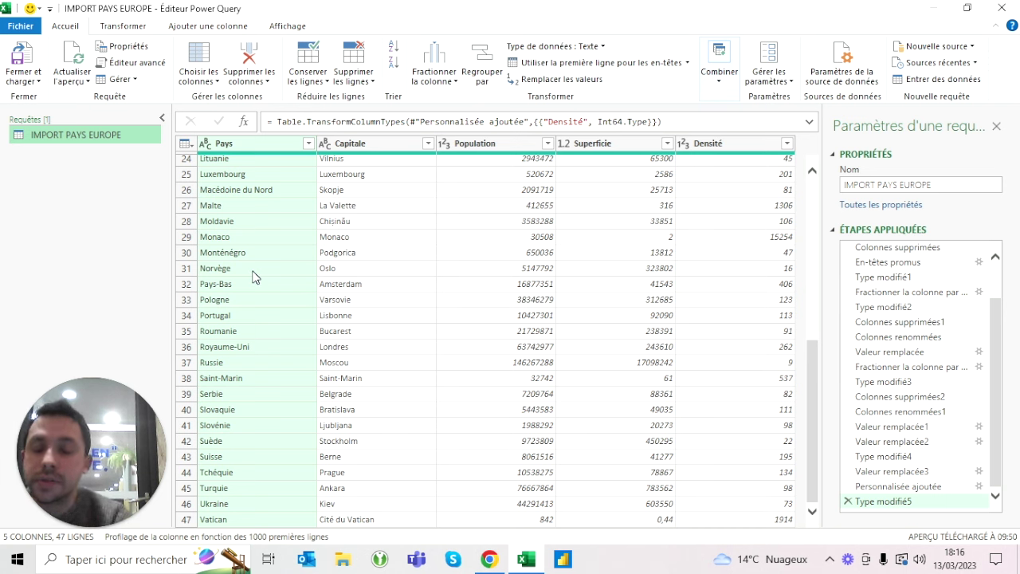
pyautogui.scroll(8, 350, 265)
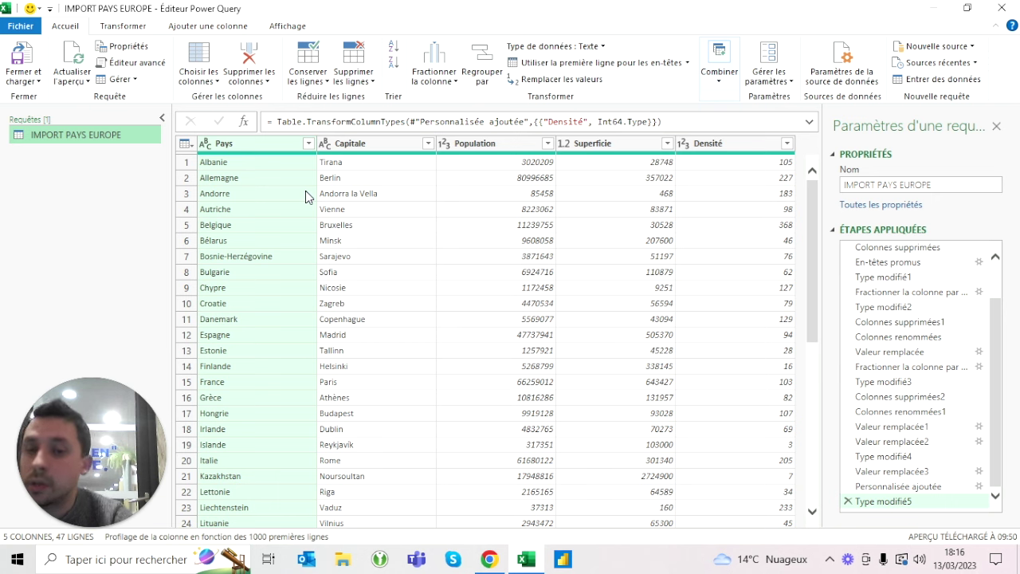
pyautogui.click(207, 31)
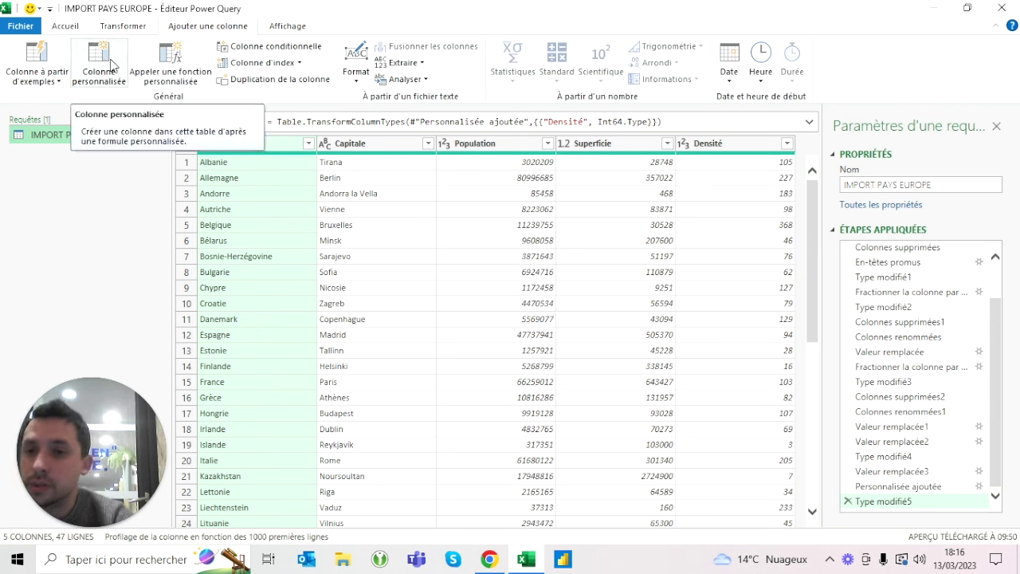
# - Create a conditional column Catégorie de pays testing whether Pays equals Russie
pyautogui.click(252, 49)
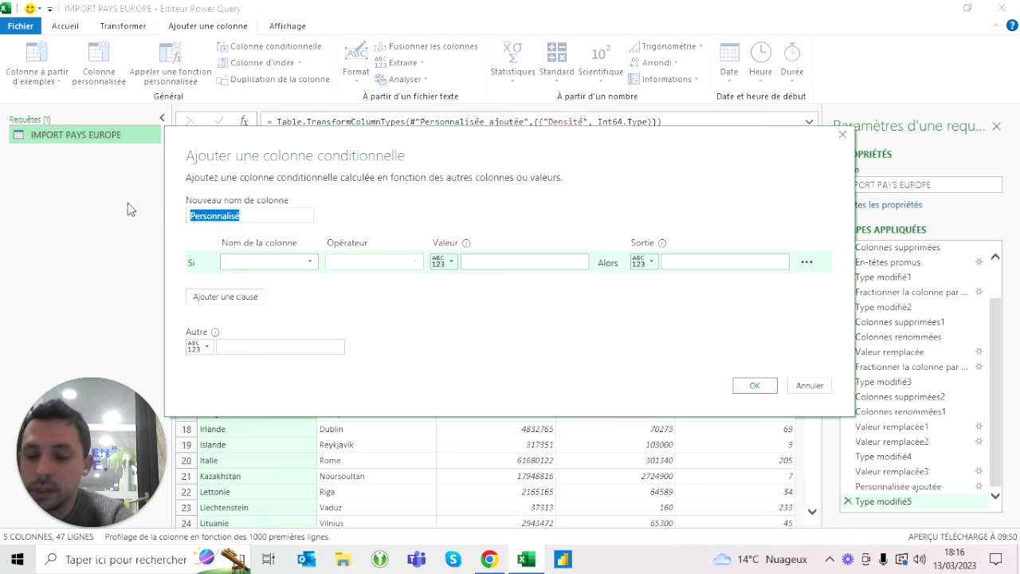
pyautogui.write('Catégorie de pays')
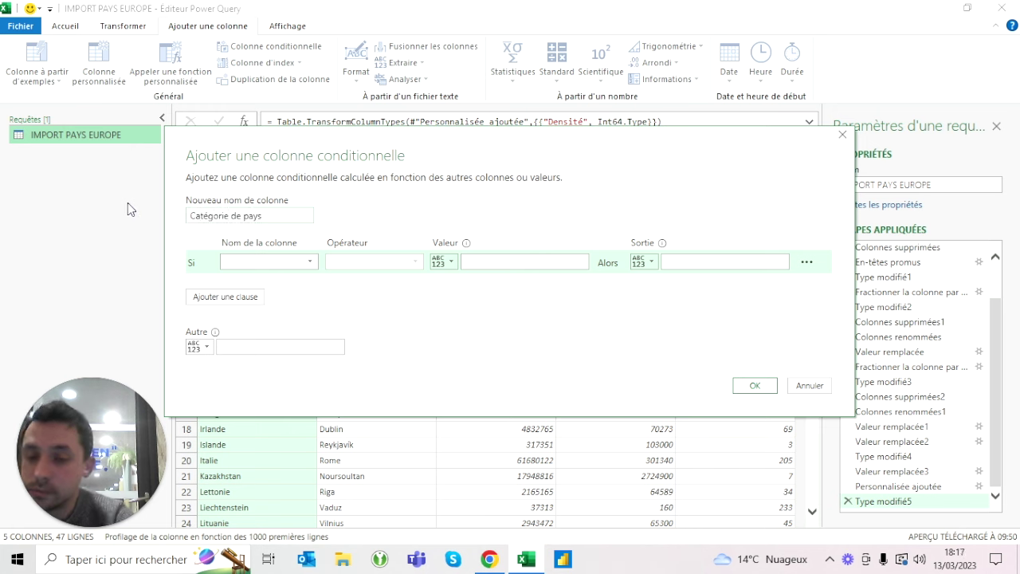
pyautogui.click(250, 265)
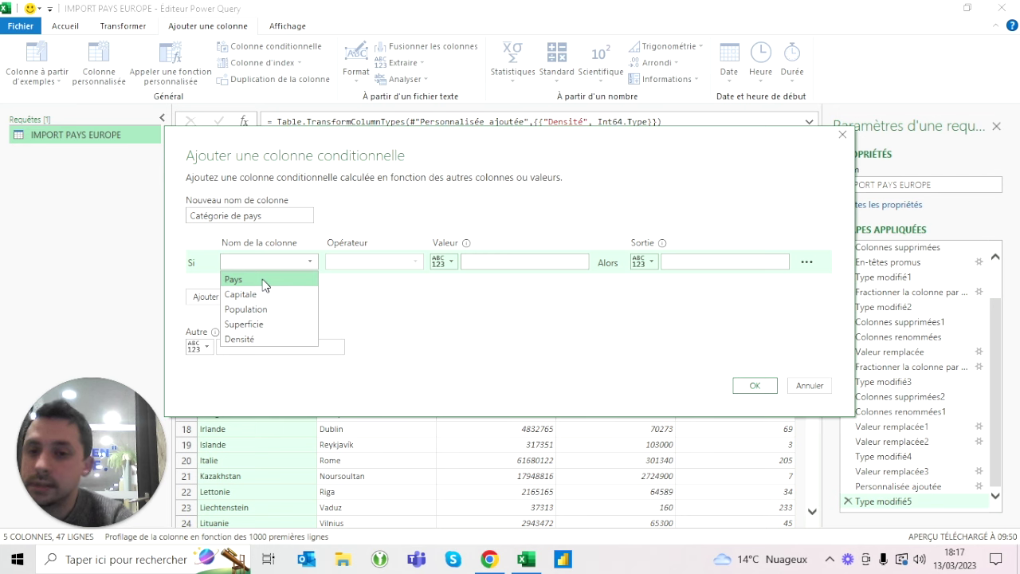
pyautogui.click(241, 283)
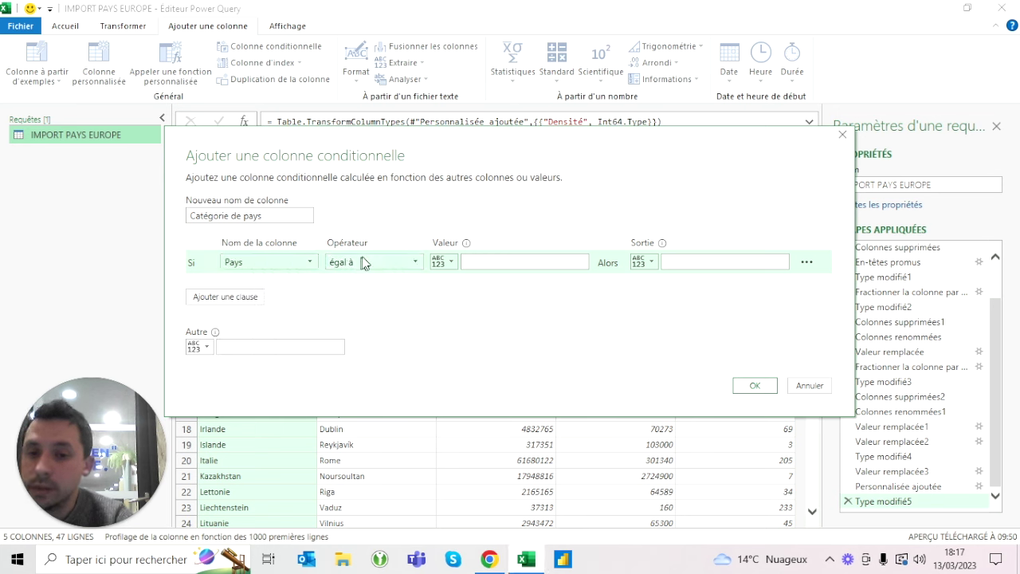
pyautogui.click(377, 268)
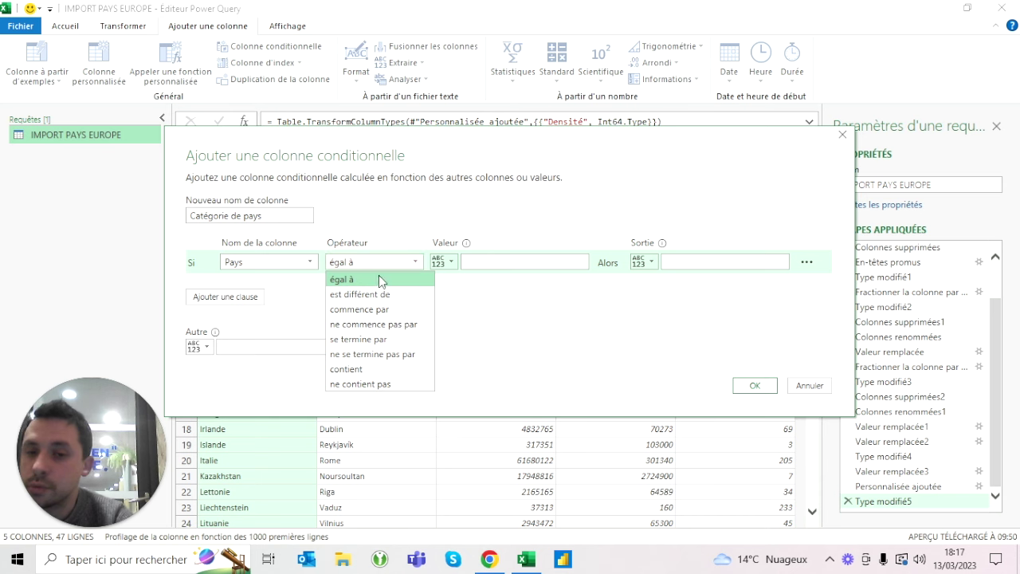
pyautogui.click(497, 234)
pyautogui.click(494, 261)
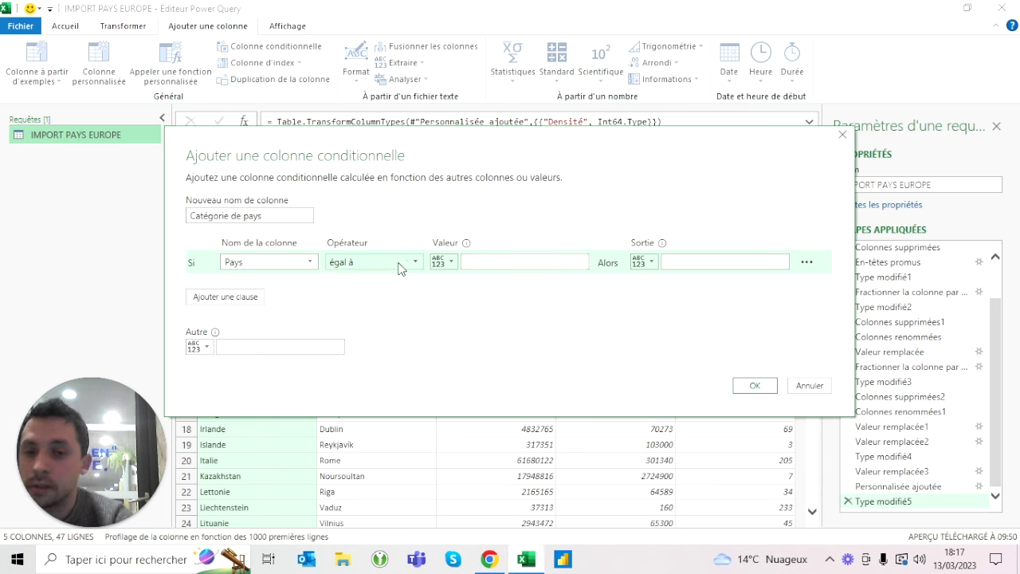
pyautogui.click(375, 261)
pyautogui.click(375, 262)
pyautogui.click(502, 262)
pyautogui.write('Russie')
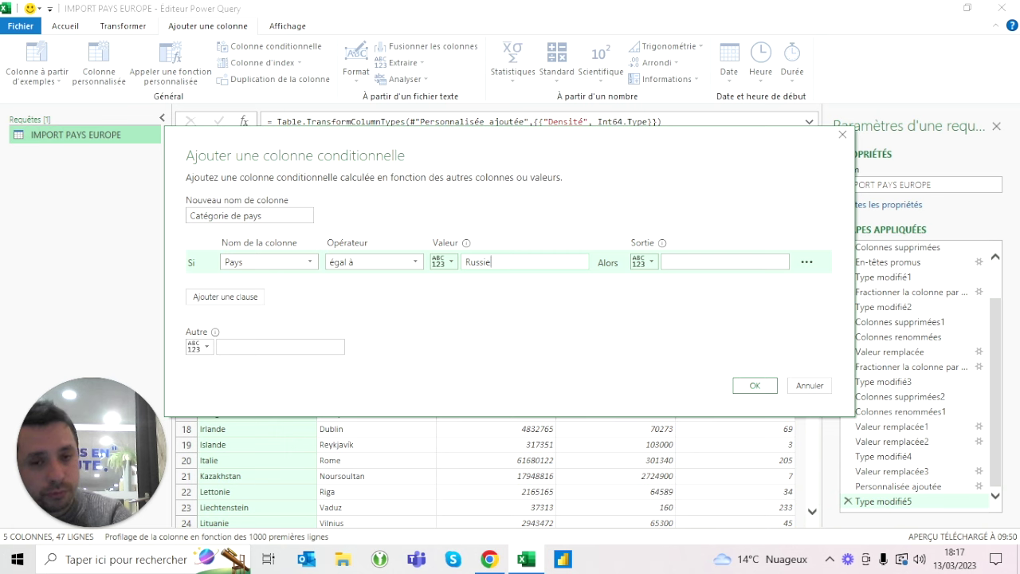
# - Output Europe ++ for Russie and Europe otherwise, then check the new column in the preview
pyautogui.click(652, 264)
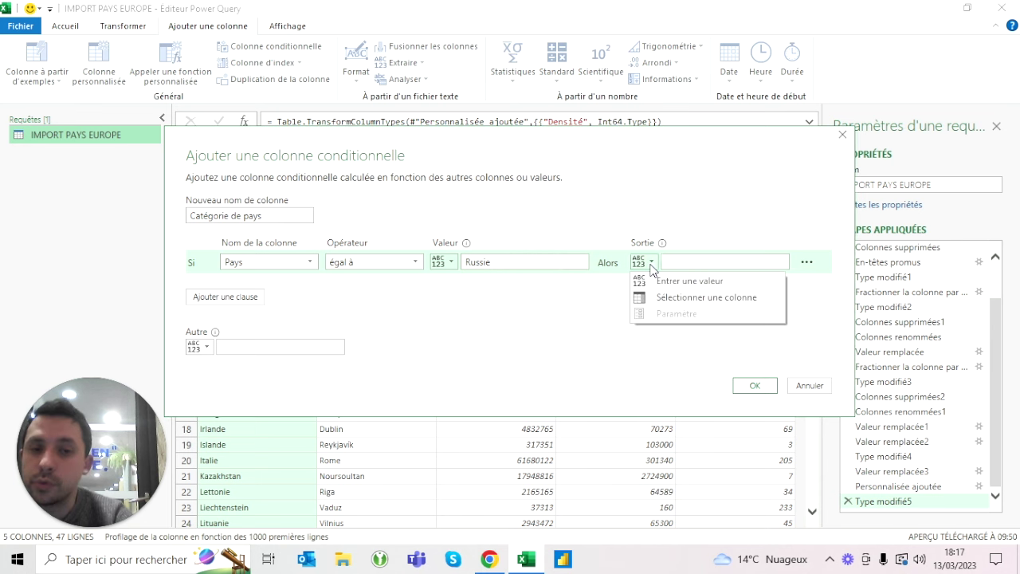
pyautogui.click(689, 281)
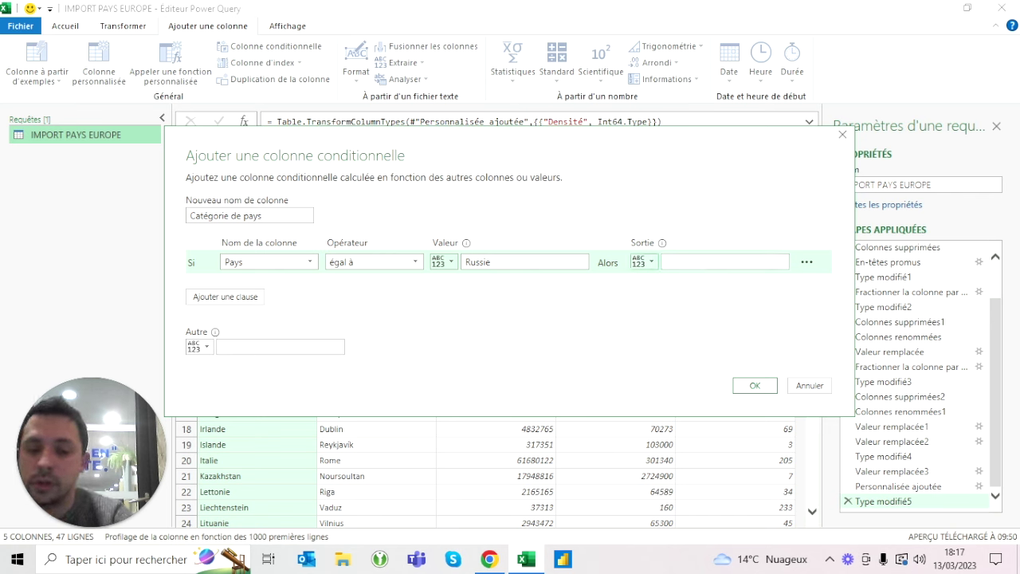
pyautogui.write('Europe ++')
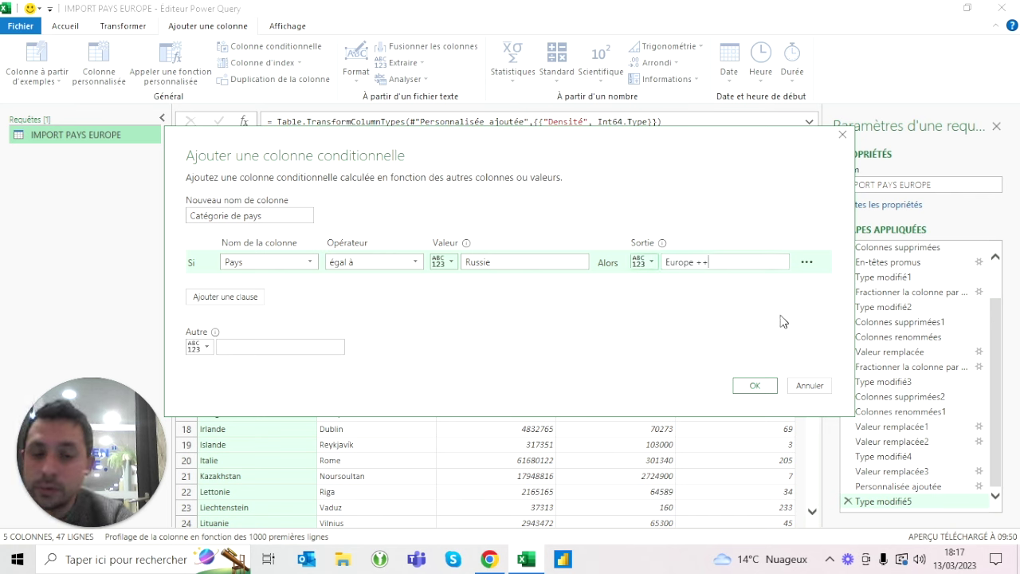
pyautogui.click(267, 347)
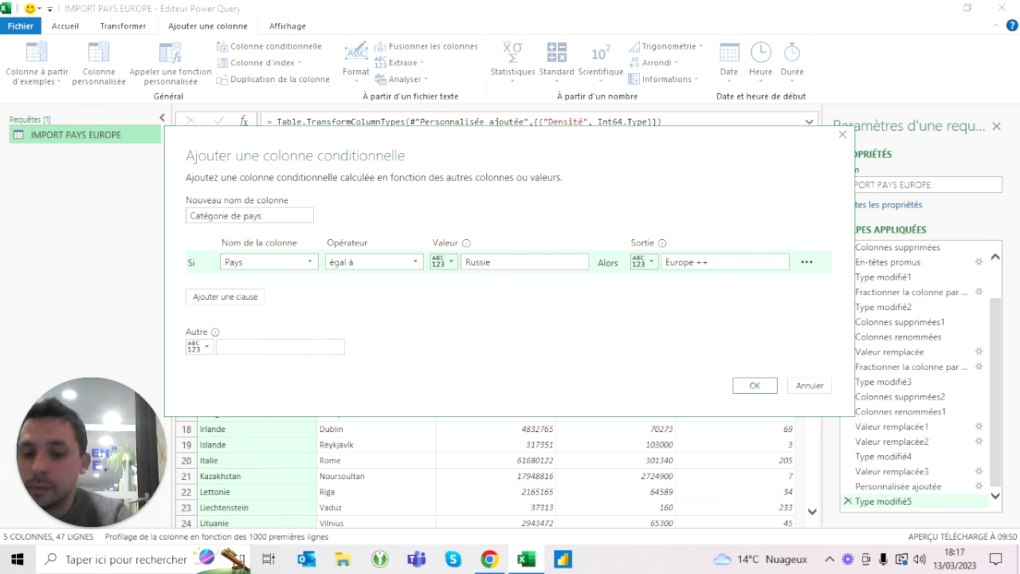
pyautogui.write('Europe')
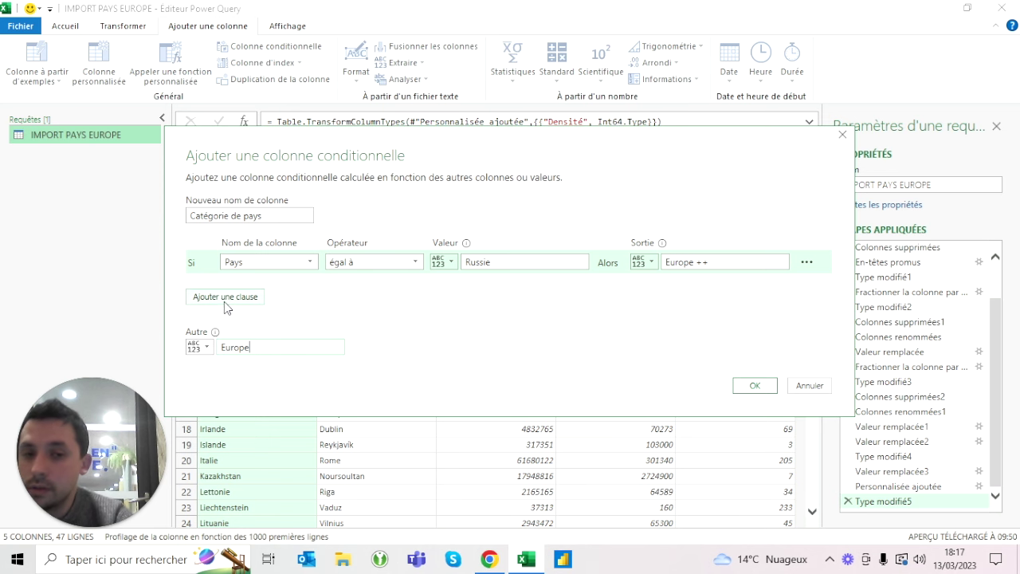
pyautogui.click(754, 386)
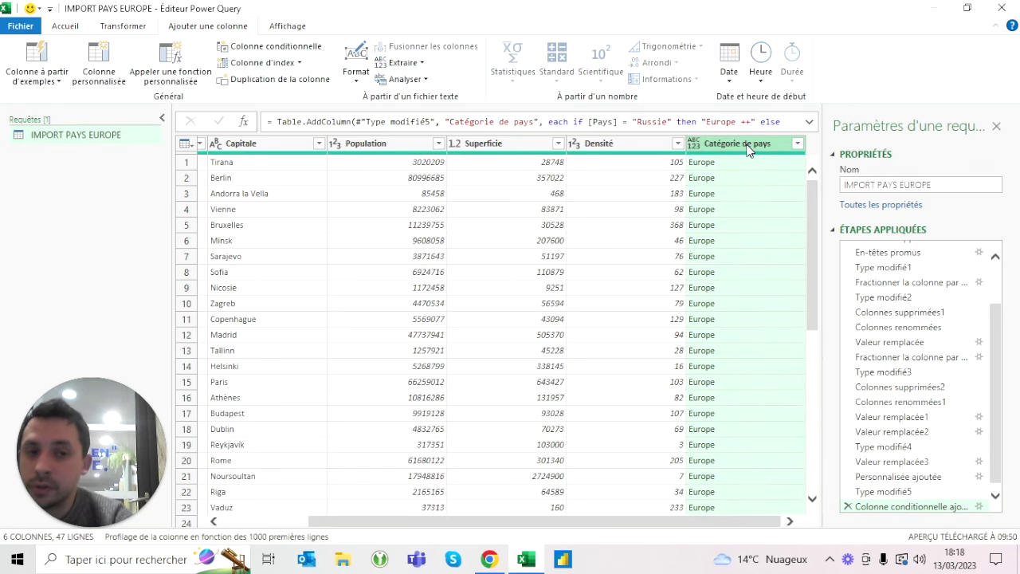
pyautogui.scroll(-2, 727, 338)
pyautogui.scroll(-5, 727, 337)
pyautogui.scroll(-3, 727, 337)
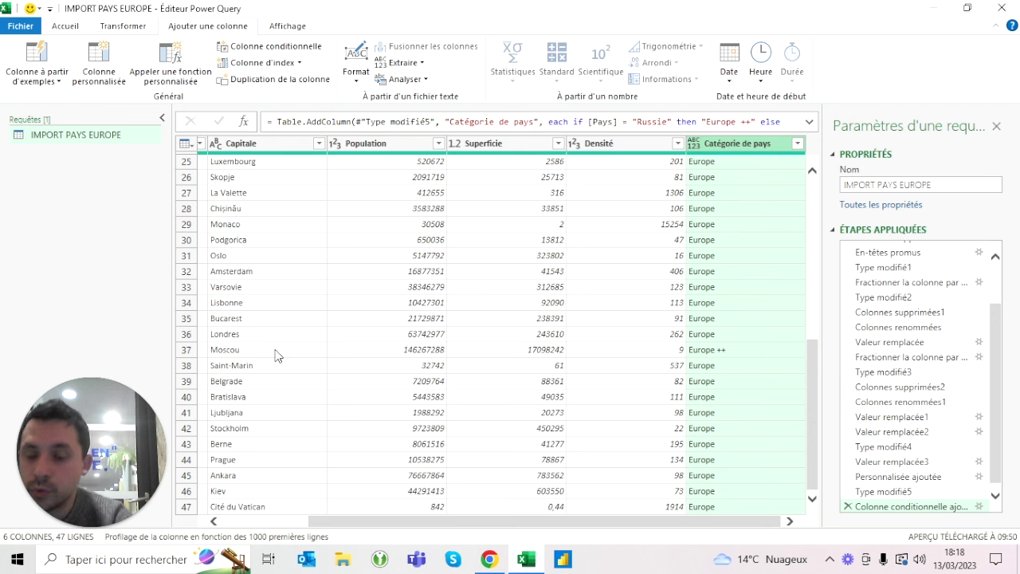
pyautogui.hscroll(-2, 275, 355)
pyautogui.hscroll(2, 275, 355)
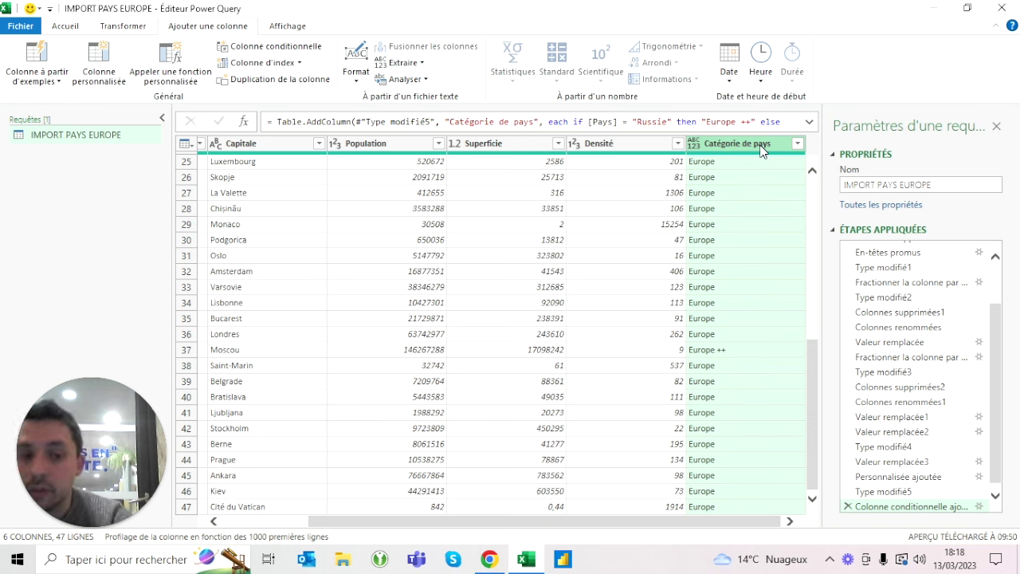
pyautogui.scroll(-1, 909, 388)
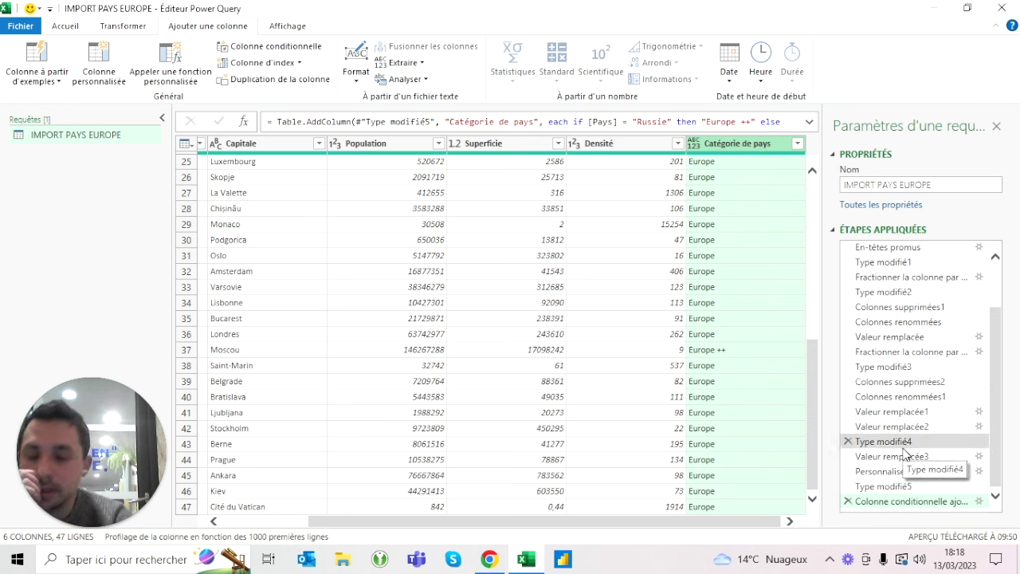
# - Reopen the conditional column rules and add a Pays equals Turquie clause returning Europe ++
pyautogui.click(923, 503)
pyautogui.doubleClick(924, 503)
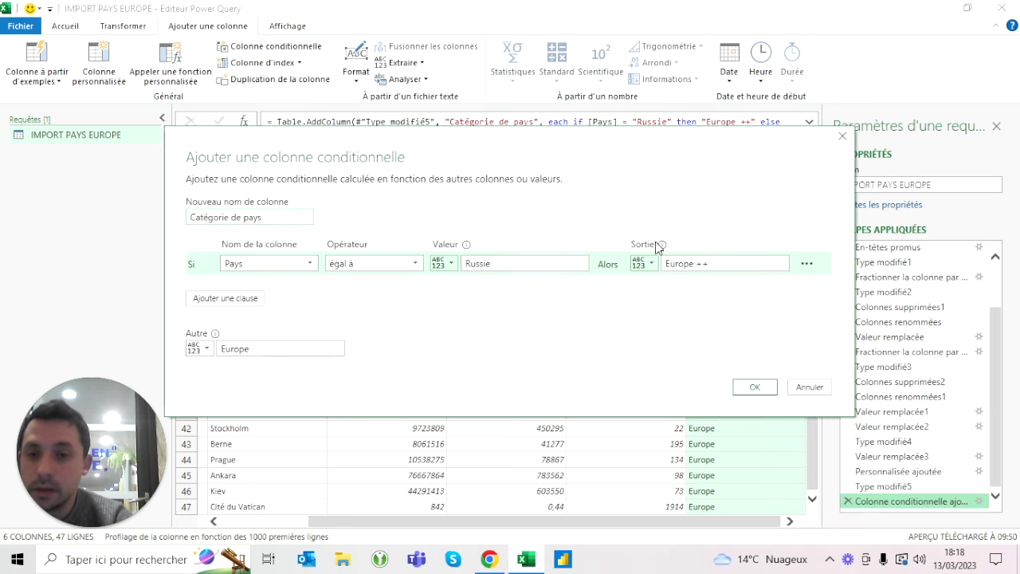
pyautogui.click(221, 303)
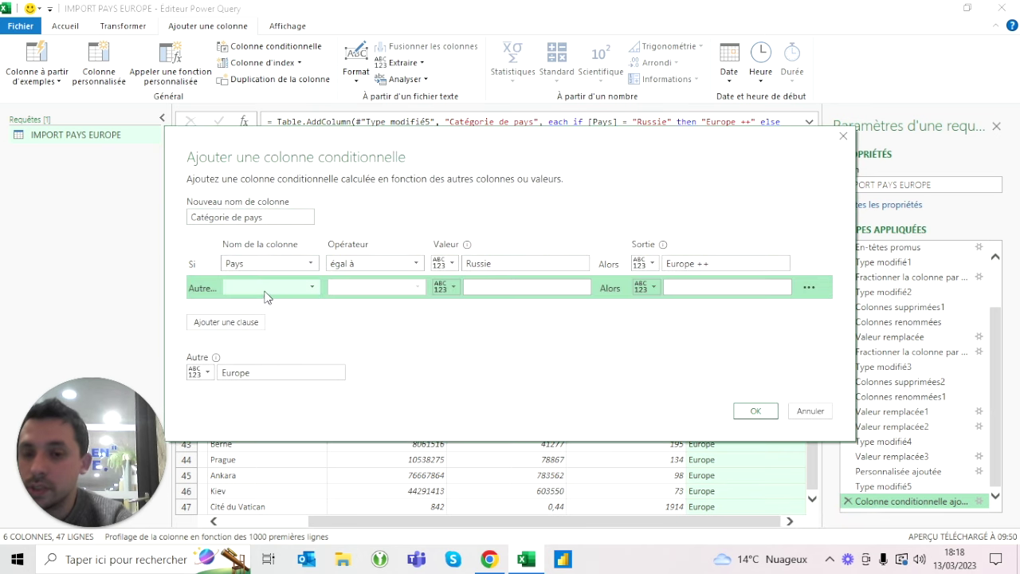
pyautogui.click(267, 288)
pyautogui.click(265, 304)
pyautogui.write('Turquie')
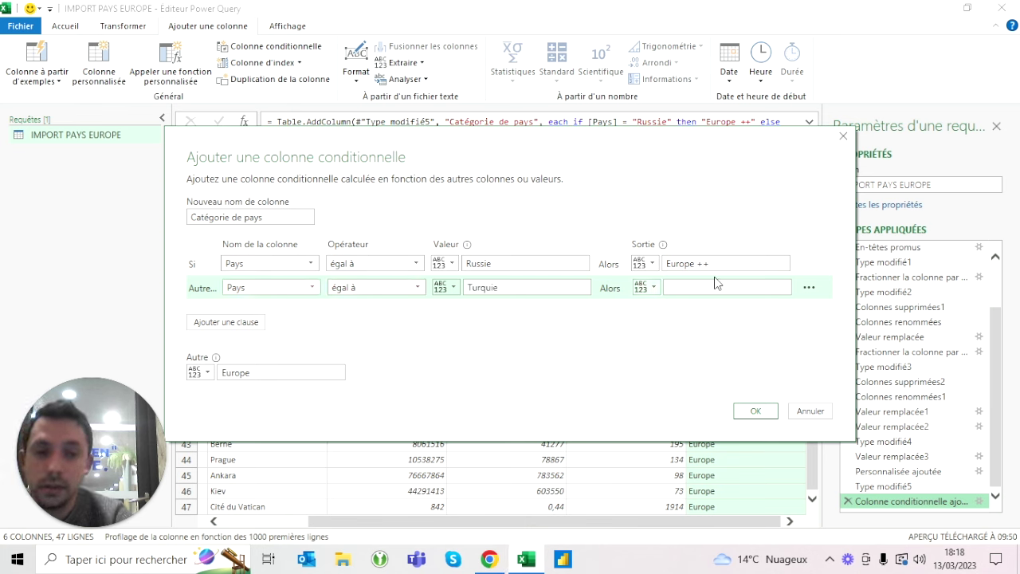
pyautogui.click(716, 285)
pyautogui.write('Europe ++')
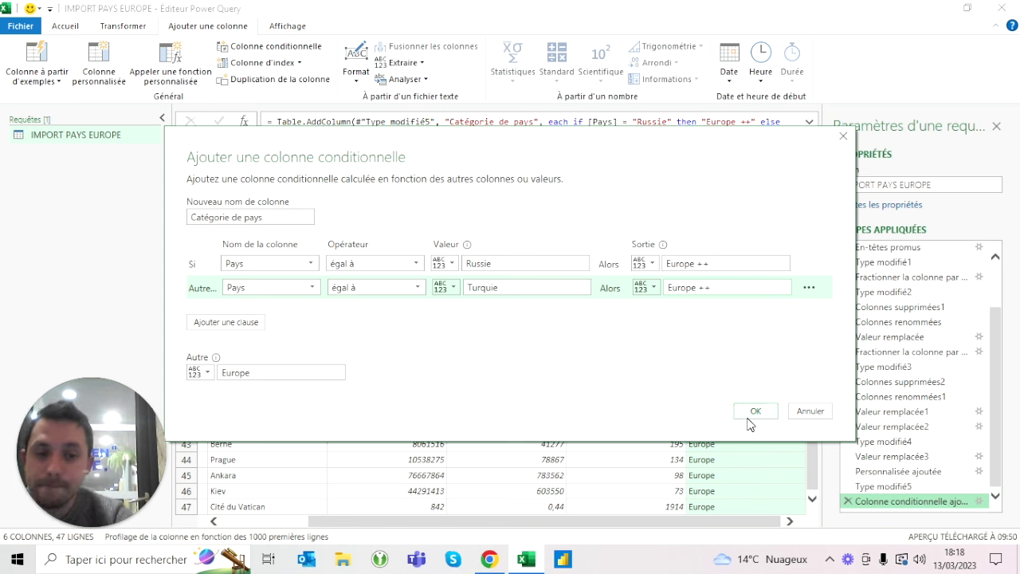
# - Add a Pays equals Kazakhstan clause returning Europe ++ and apply the rules
pyautogui.click(249, 322)
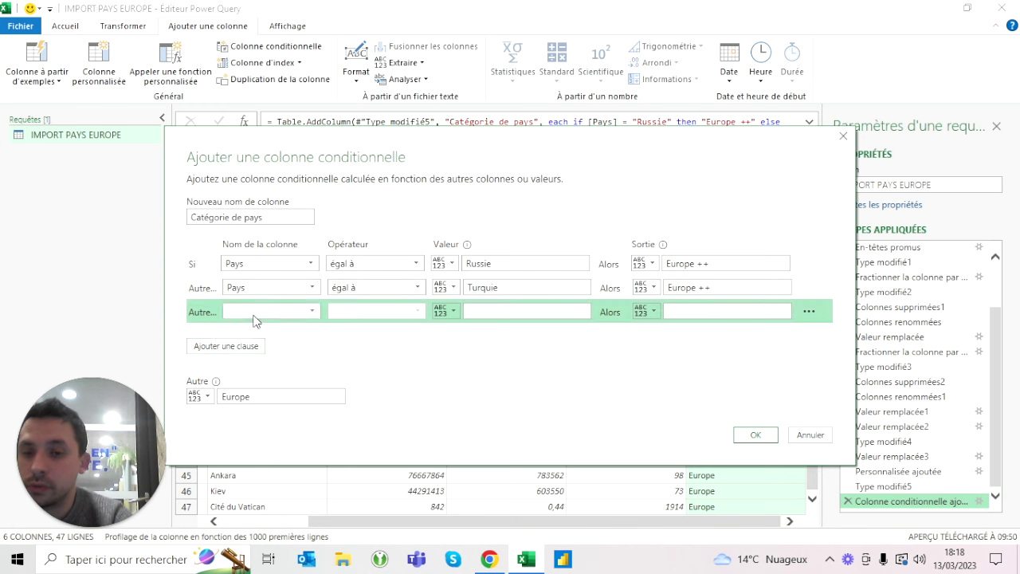
pyautogui.click(255, 312)
pyautogui.click(255, 327)
pyautogui.click(534, 310)
pyautogui.write('Kazaks')
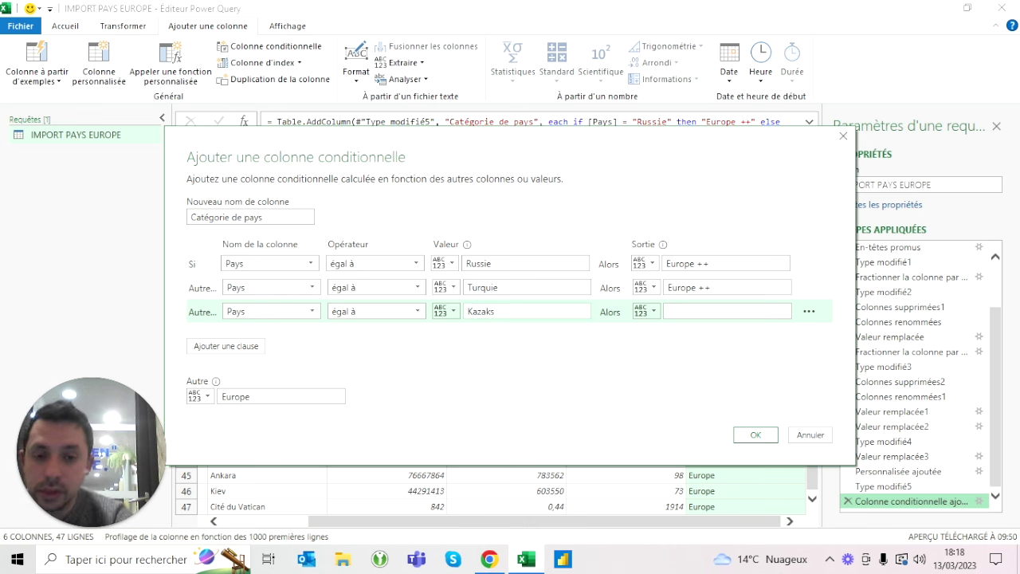
pyautogui.press('BackSpace')
pyautogui.write('hstan')
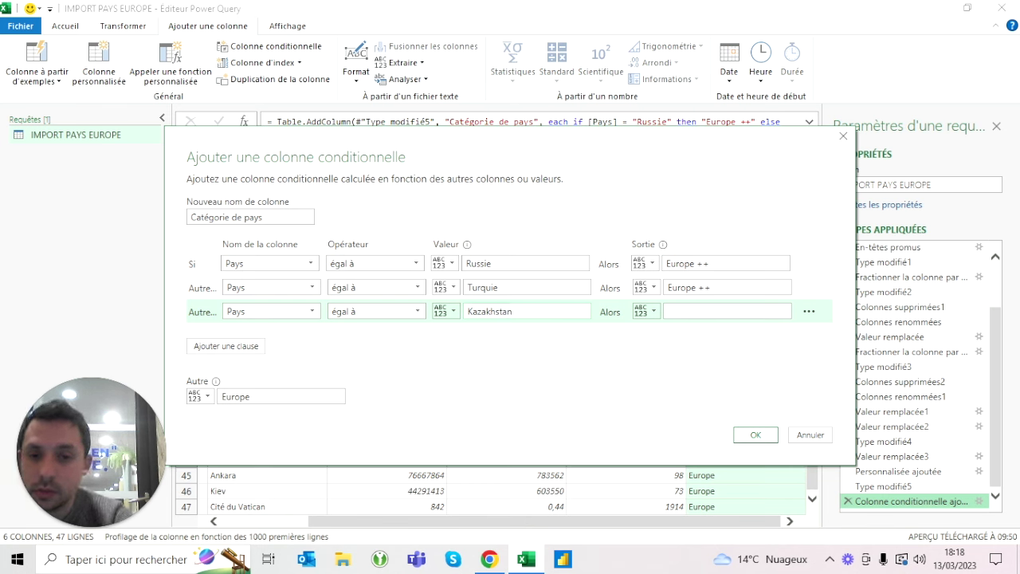
pyautogui.click(727, 311)
pyautogui.write('Europe ++')
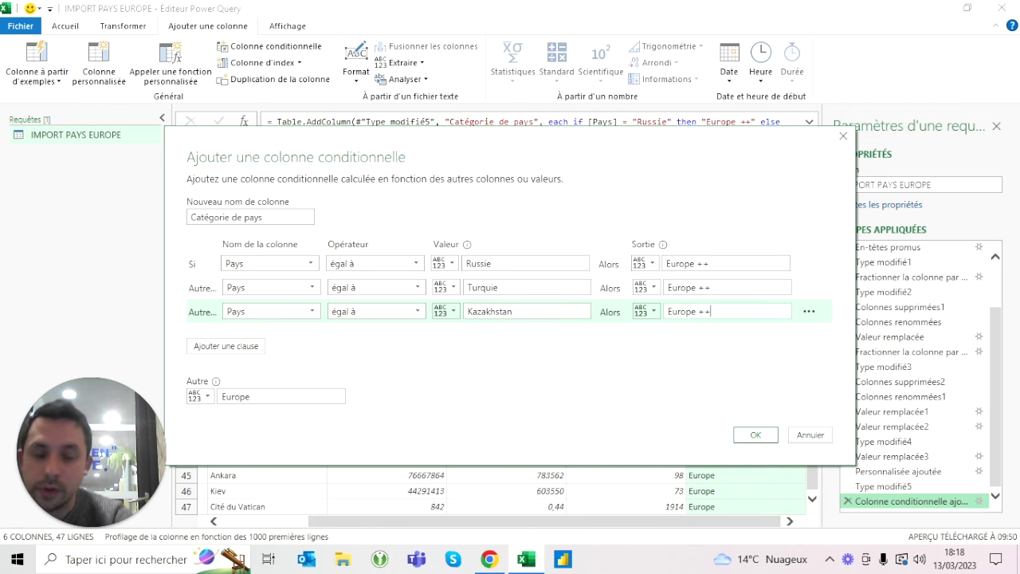
pyautogui.click(763, 435)
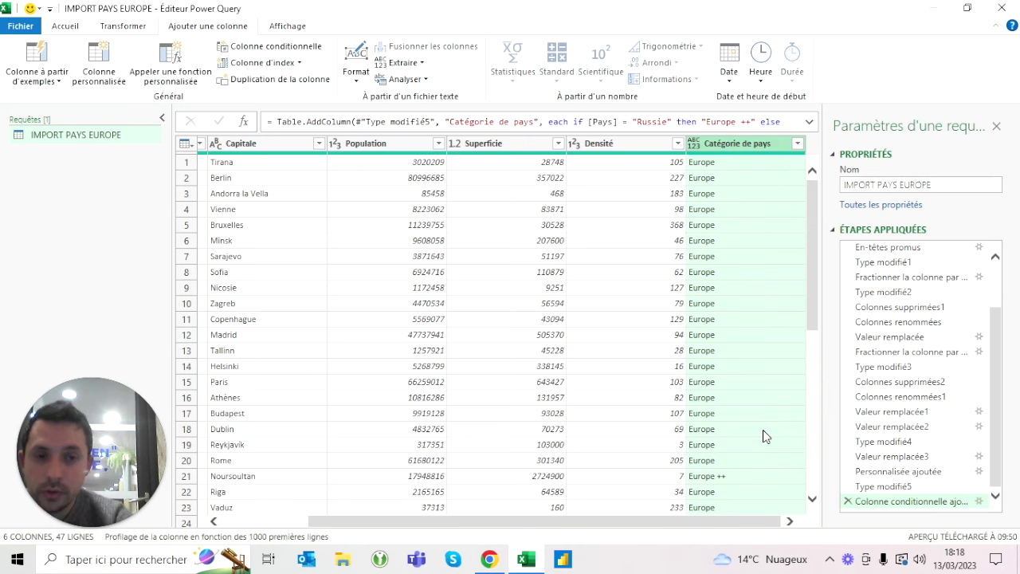
# - Verify Europe ++ for Moscou, Ankara and Noursoultan, then close and load the query
pyautogui.scroll(-4, 763, 433)
pyautogui.scroll(-4, 763, 433)
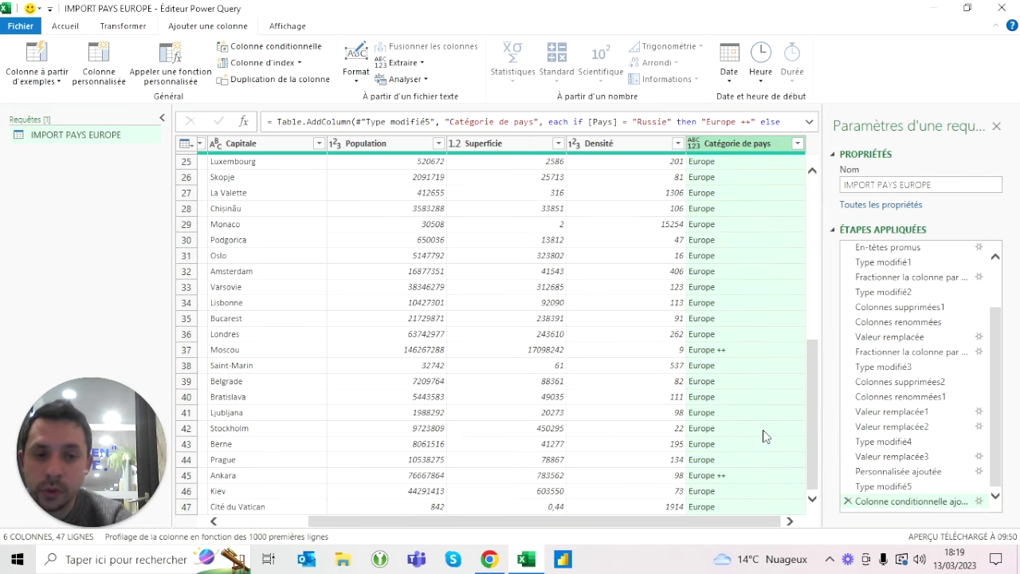
pyautogui.scroll(2, 763, 434)
pyautogui.scroll(1, 763, 435)
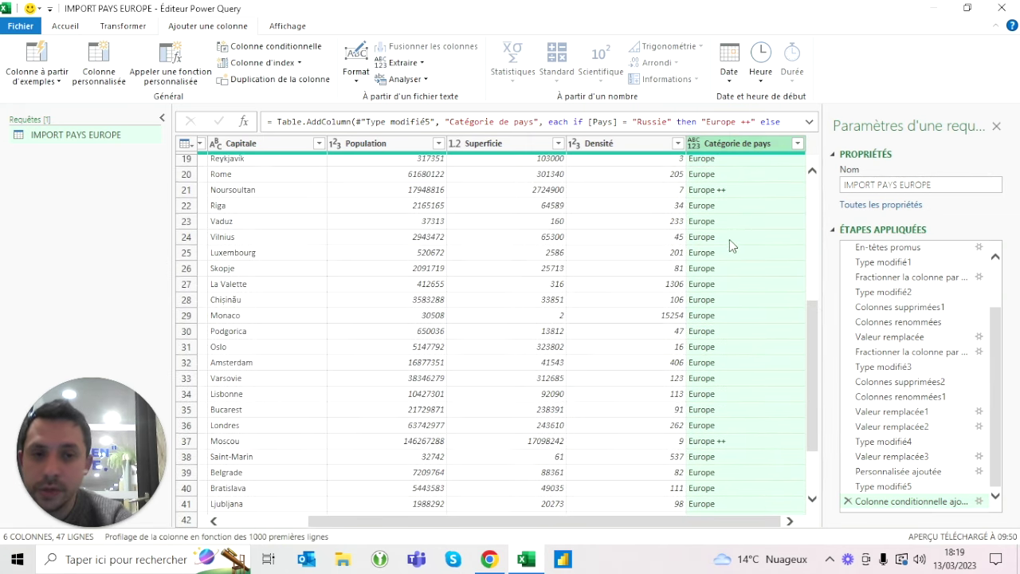
pyautogui.hscroll(-3, 252, 197)
pyautogui.hscroll(3, 252, 197)
pyautogui.scroll(-2, 703, 289)
pyautogui.scroll(-1, 703, 289)
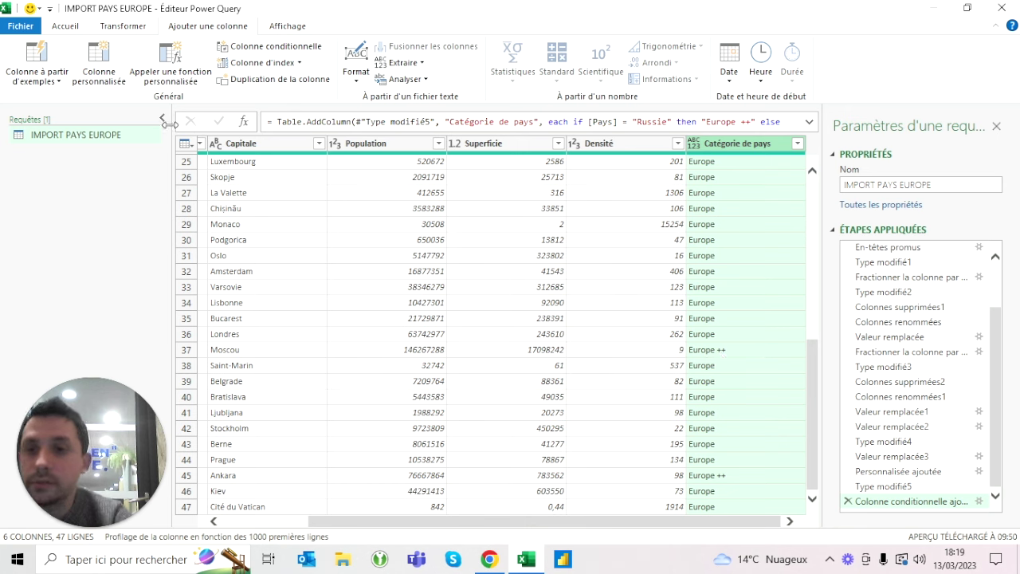
pyautogui.click(65, 26)
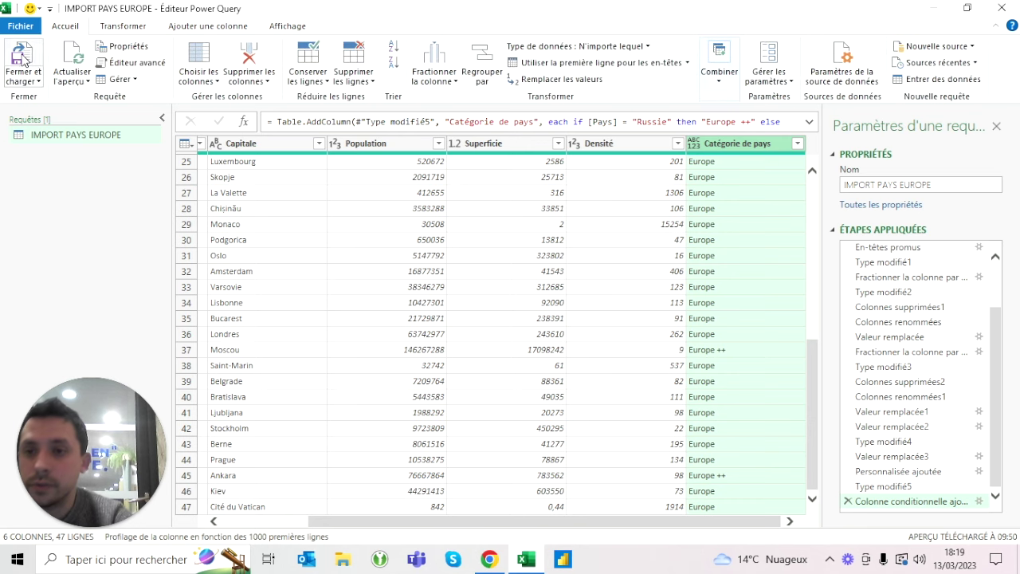
pyautogui.click(22, 58)
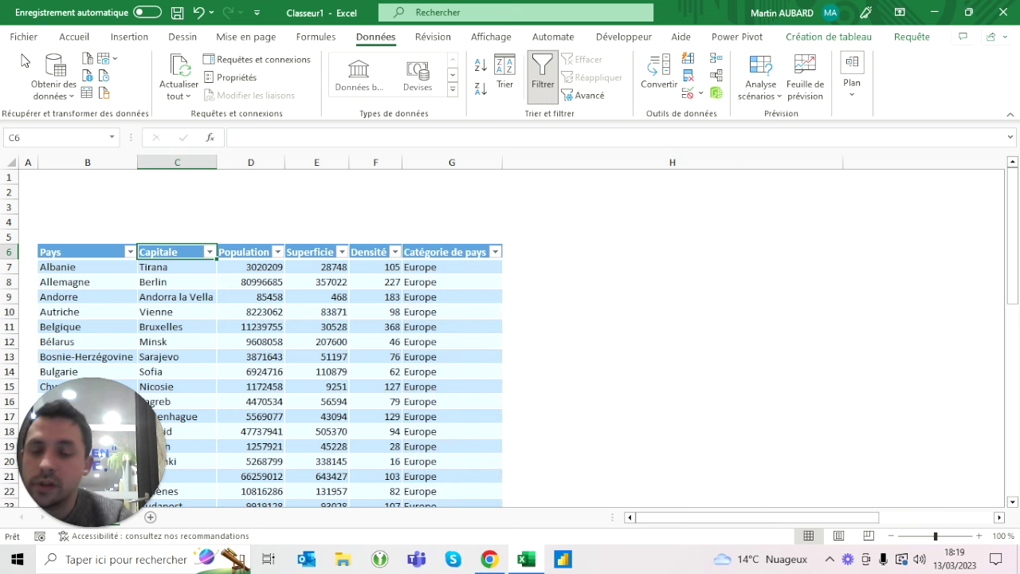
# - Scroll through the loaded table with Catégorie de pays, then relaunch the Power Query Editor
pyautogui.scroll(-3, 510, 335)
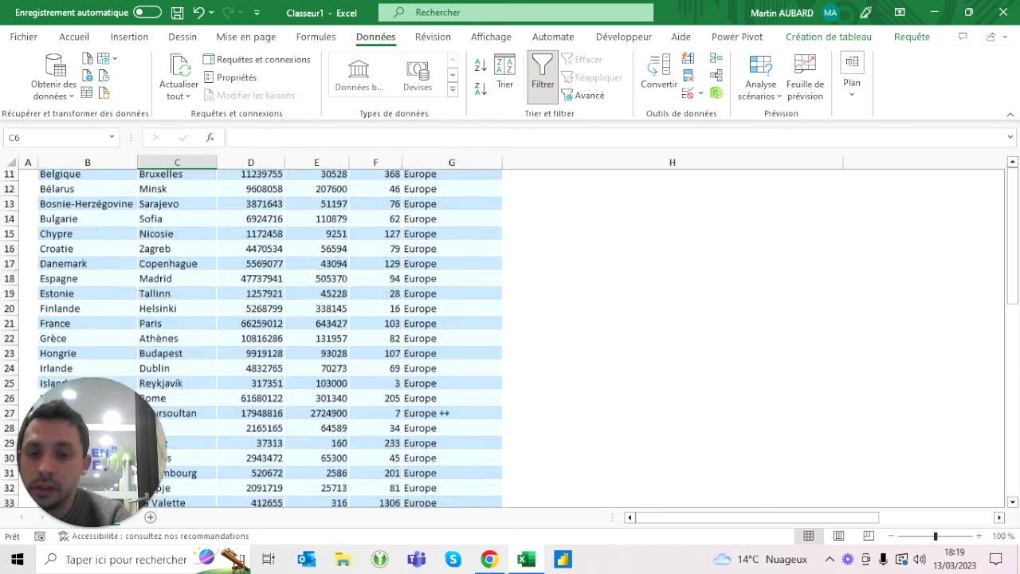
pyautogui.scroll(-1, 511, 335)
pyautogui.scroll(-4, 510, 335)
pyautogui.scroll(-1, 510, 335)
pyautogui.scroll(-4, 510, 335)
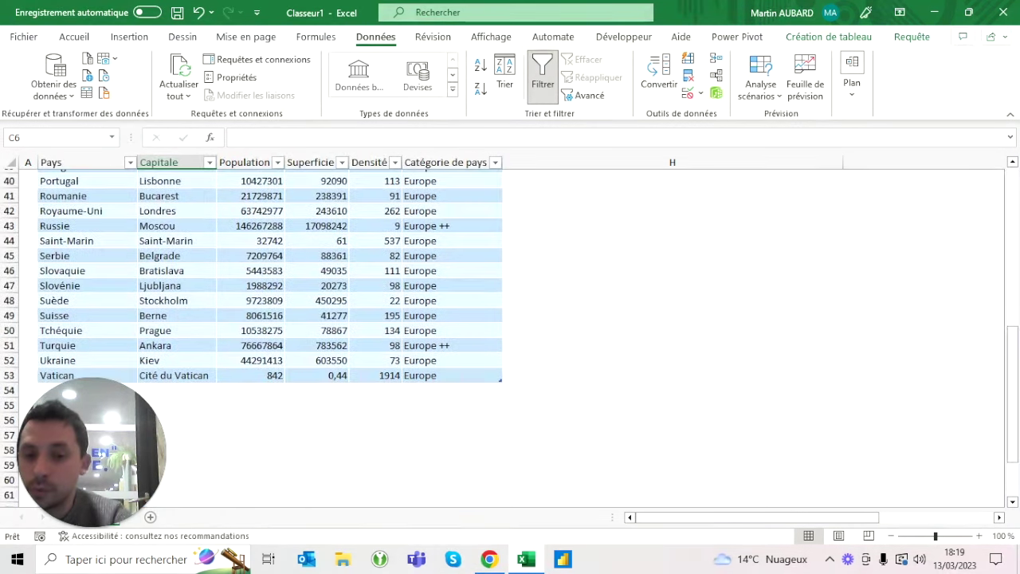
pyautogui.scroll(4, 511, 335)
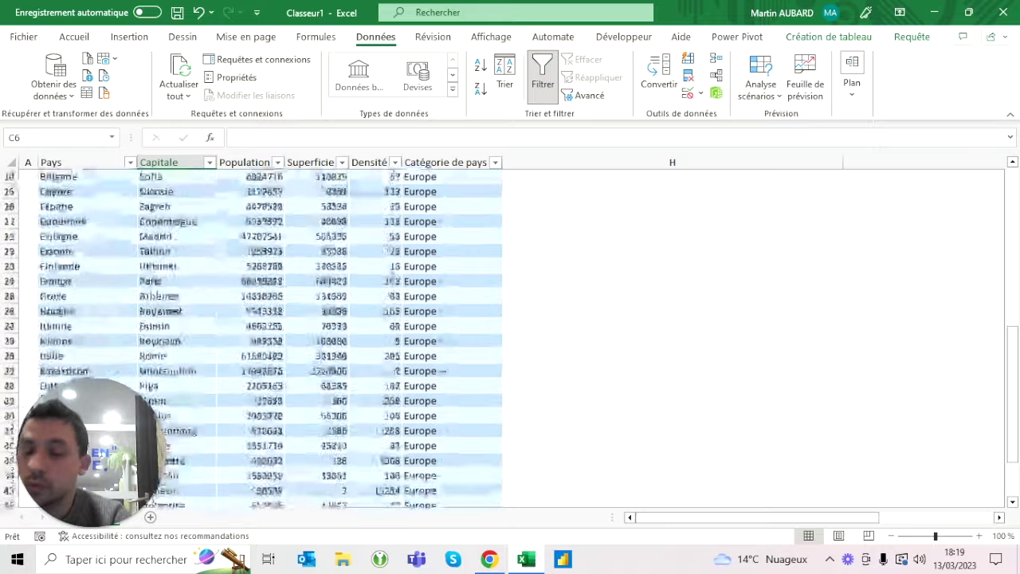
pyautogui.scroll(8, 510, 334)
pyautogui.scroll(1, 511, 335)
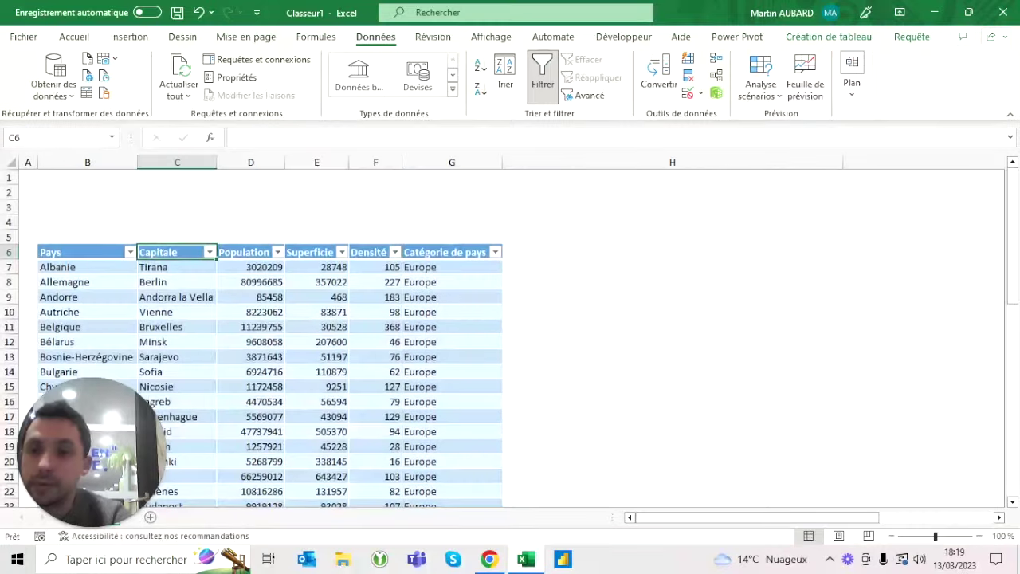
pyautogui.click(67, 94)
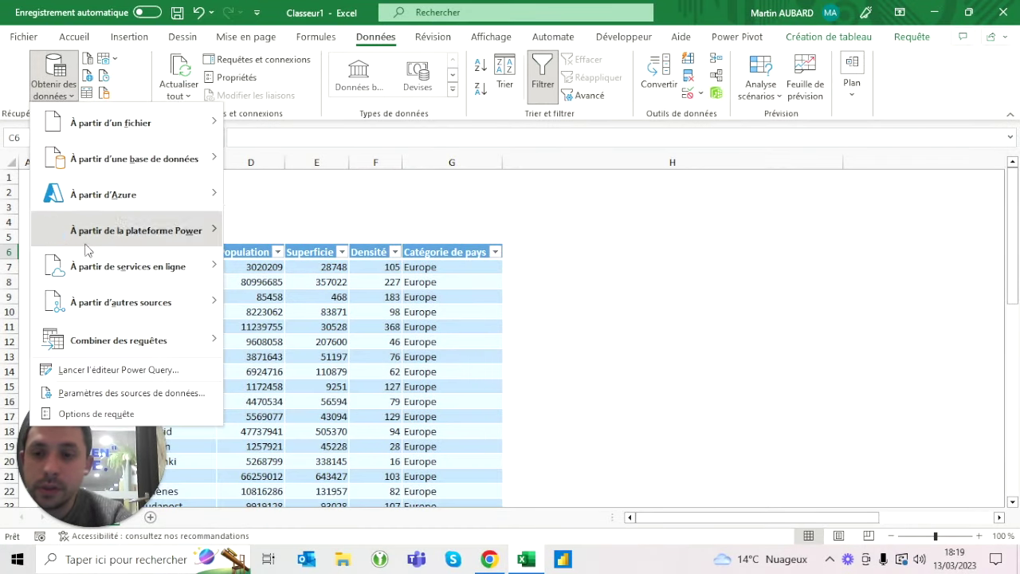
pyautogui.click(111, 370)
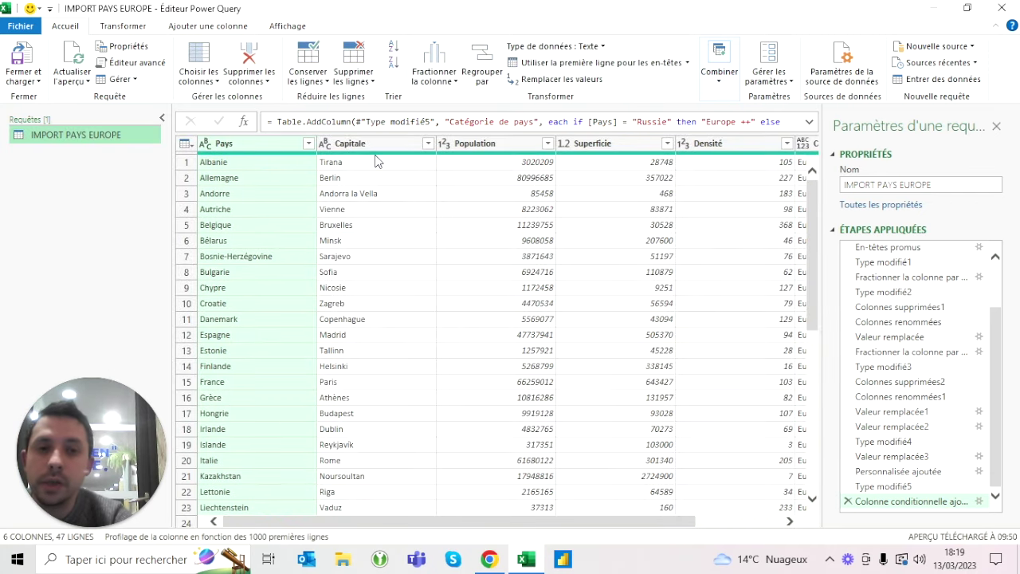
# - Expand the formula bar to read the full conditional column formula for Russie, Turquie and Kazakhstan
pyautogui.click(622, 121)
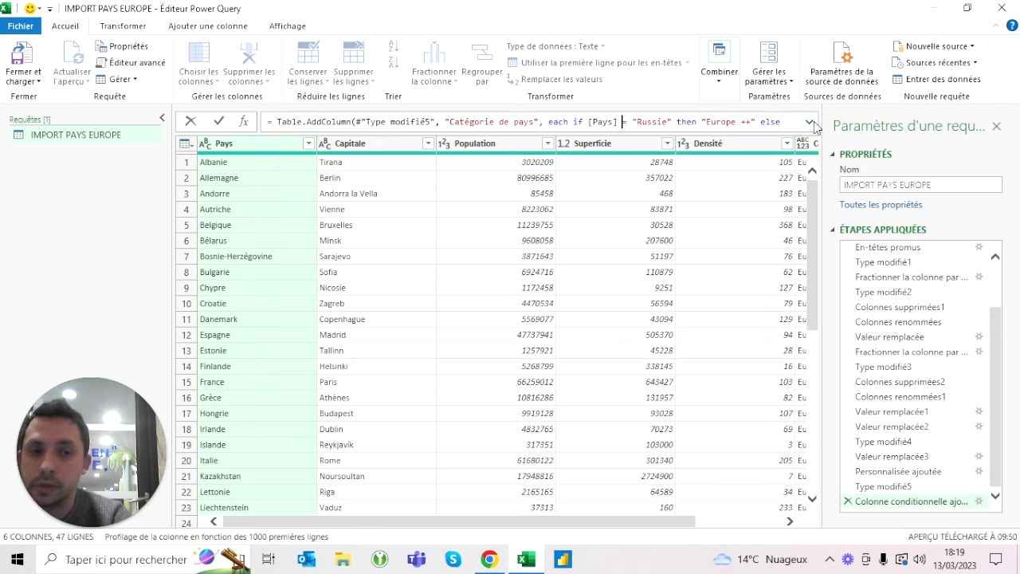
pyautogui.click(905, 505)
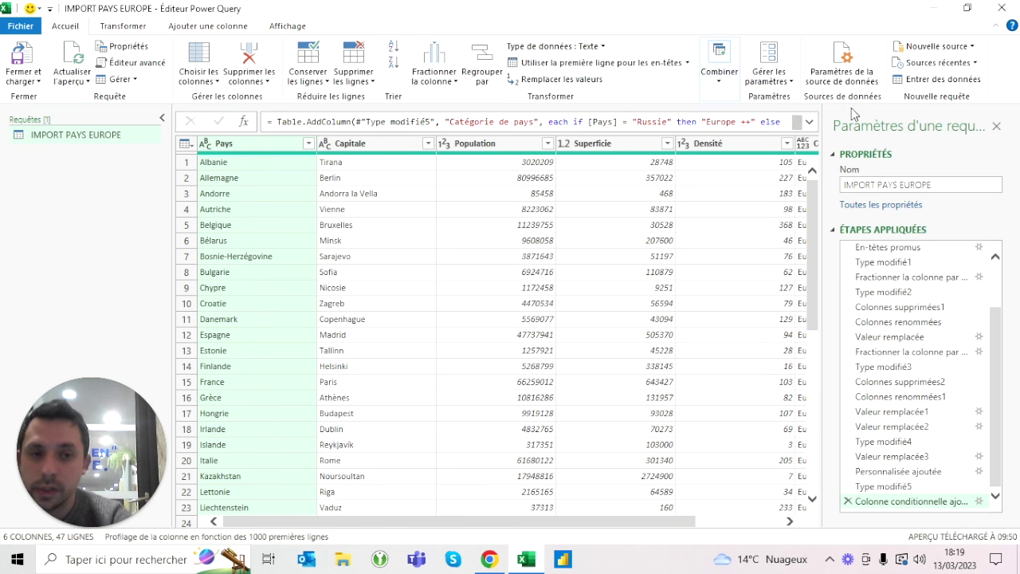
pyautogui.click(810, 122)
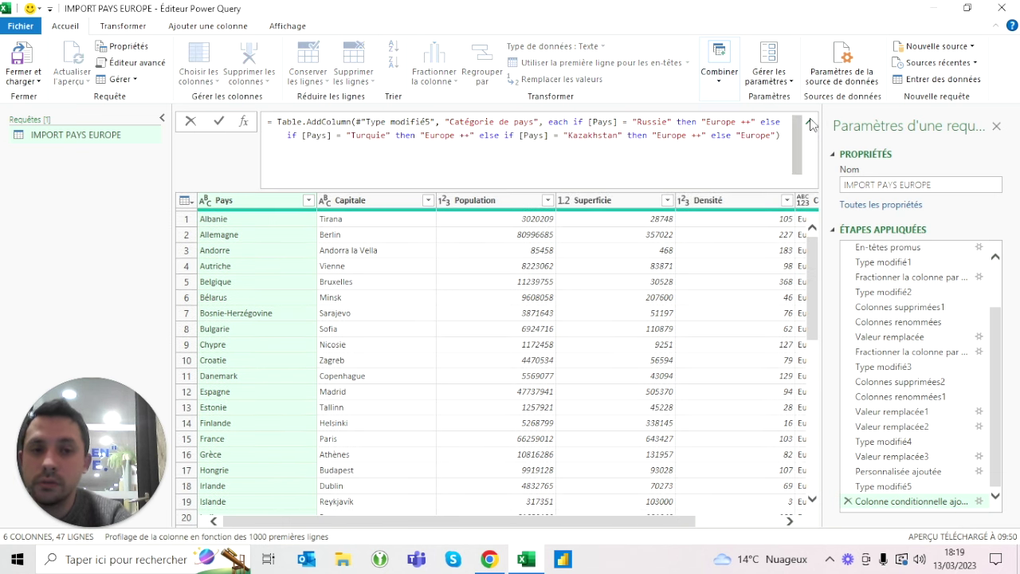
pyautogui.click(545, 135)
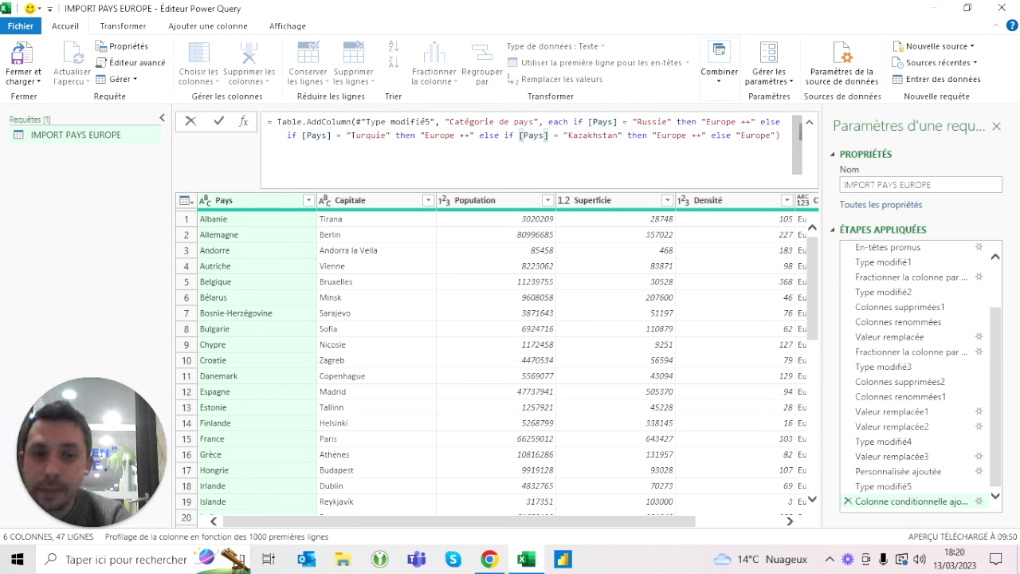
pyautogui.click(848, 502)
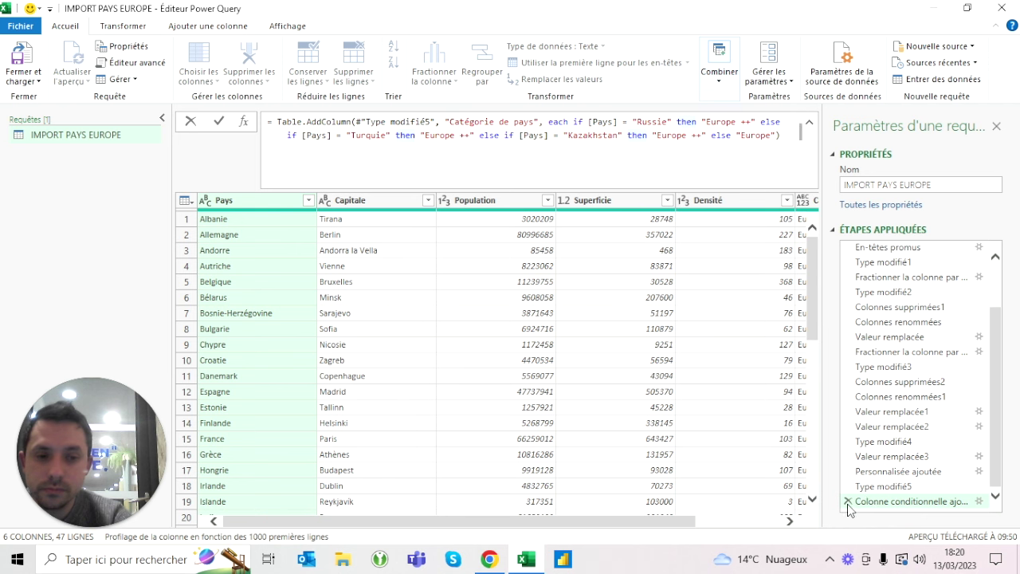
# - Delete the Colonne conditionnelle ajoutée step and start a new conditional column with a new name
pyautogui.click(848, 501)
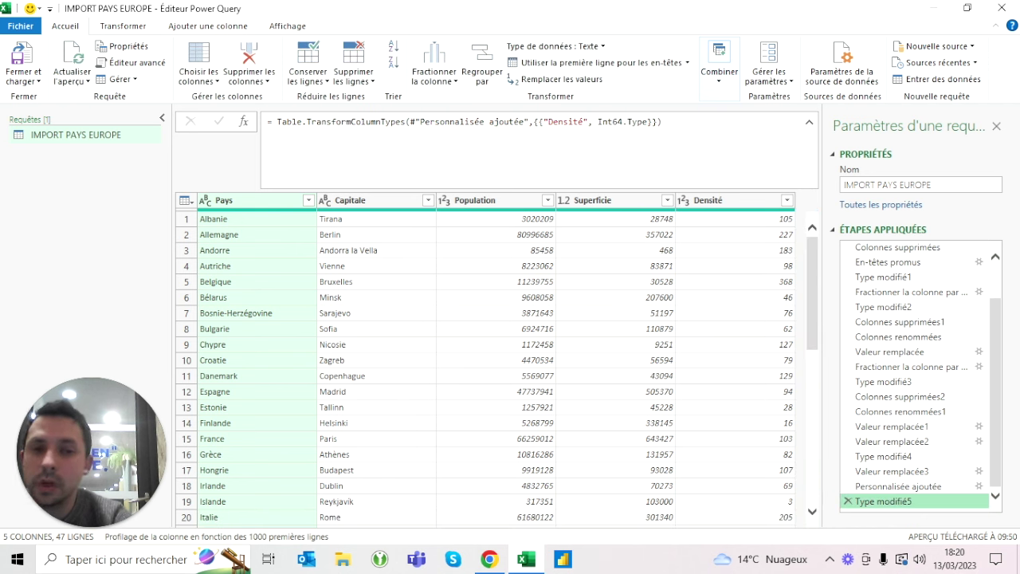
pyautogui.click(220, 27)
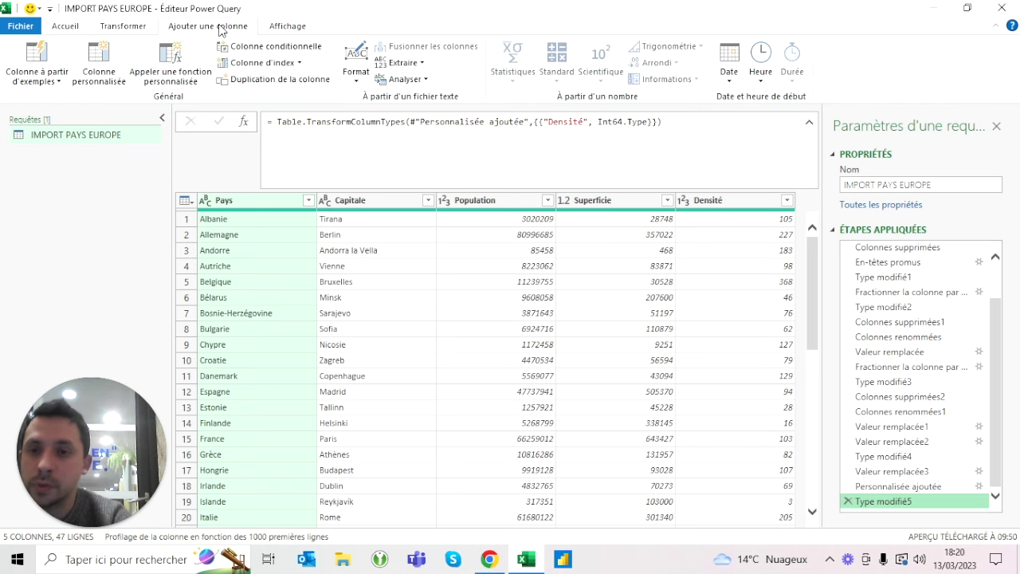
pyautogui.click(247, 49)
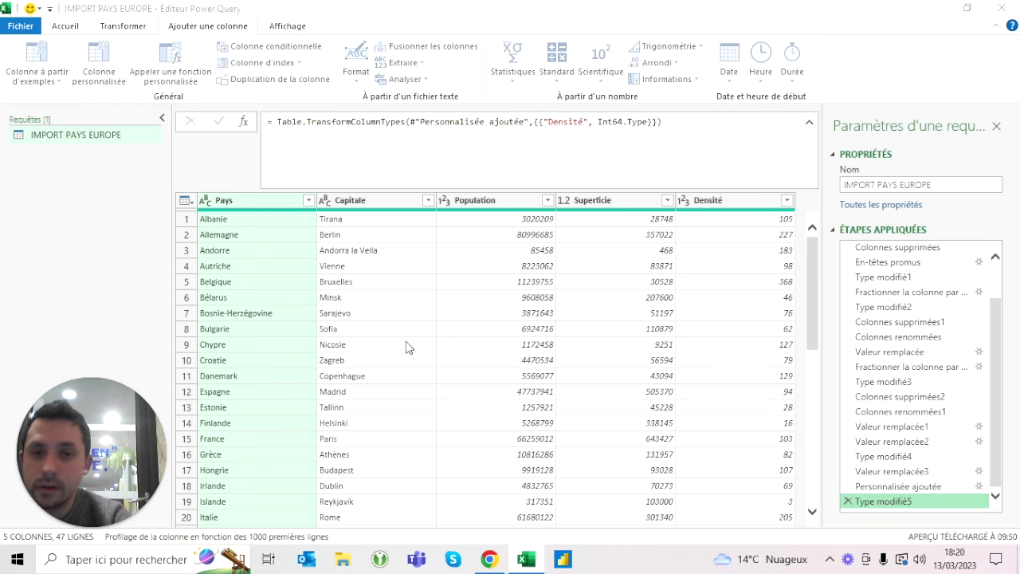
pyautogui.doubleClick(250, 217)
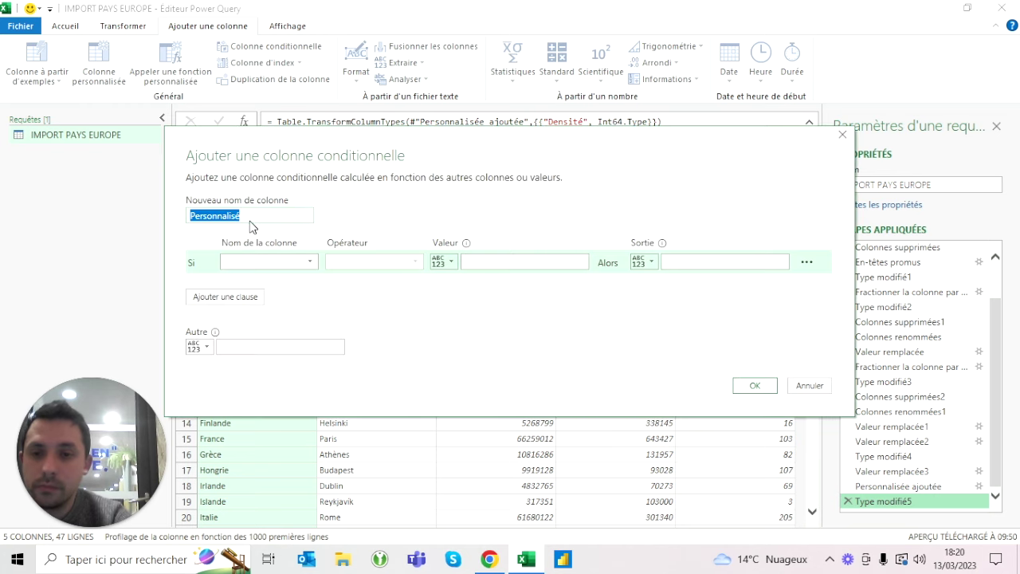
pyautogui.write('Claté')
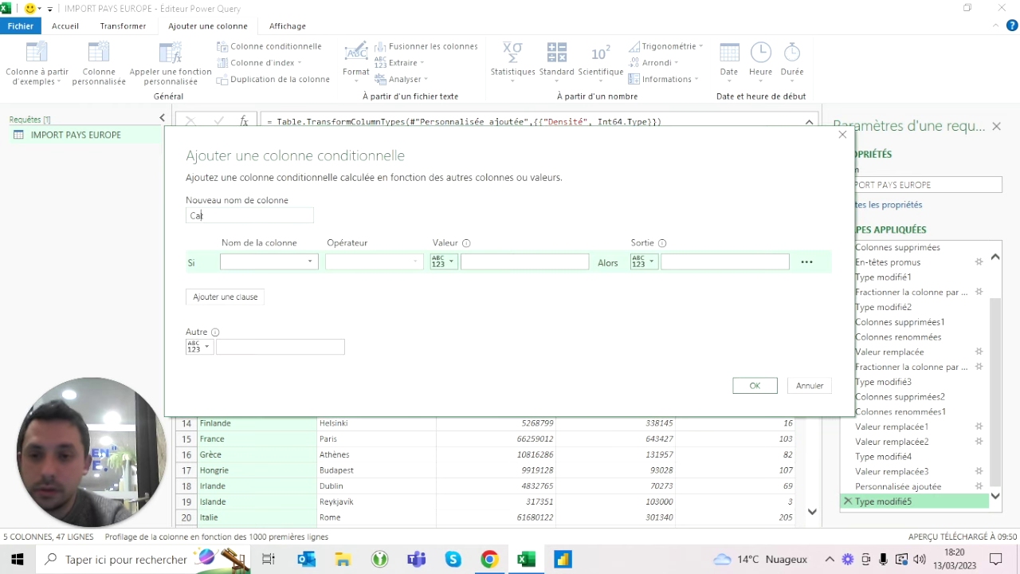
pyautogui.write('gorie depays')
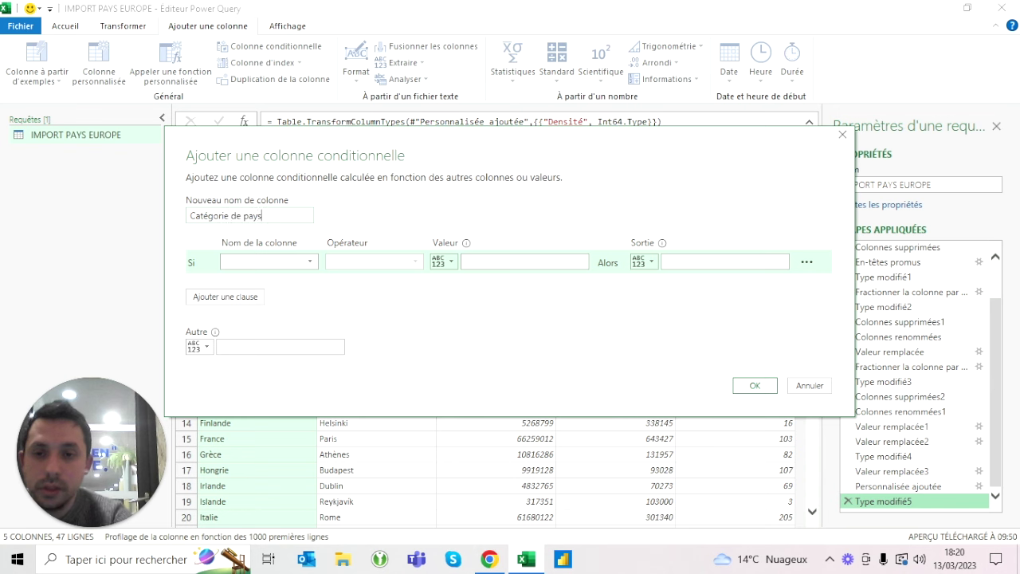
# - Set the rule Pays equals Russie gives Europe ++, otherwise Europe, and confirm the column
pyautogui.click(245, 262)
pyautogui.click(233, 279)
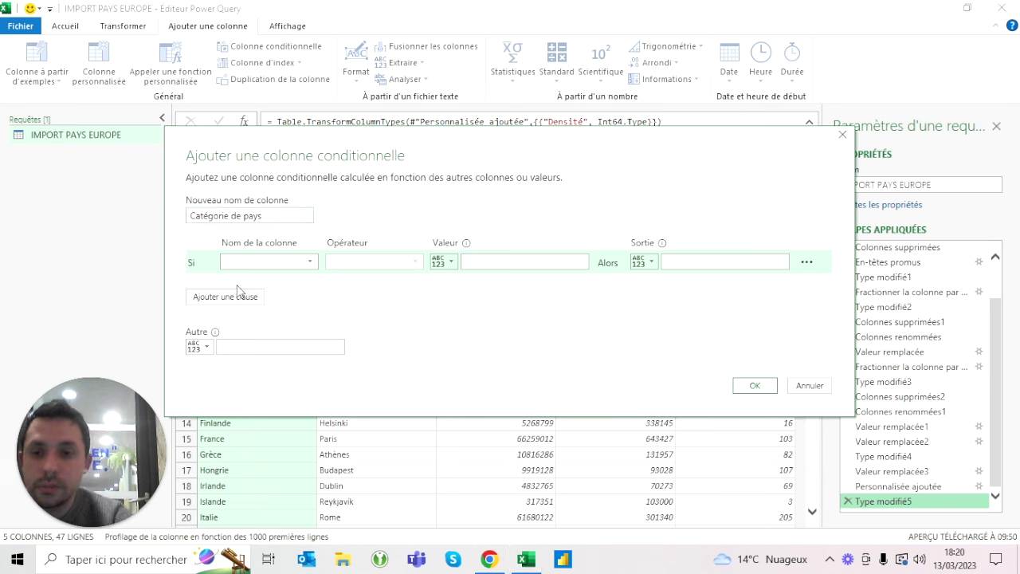
pyautogui.write('Russie')
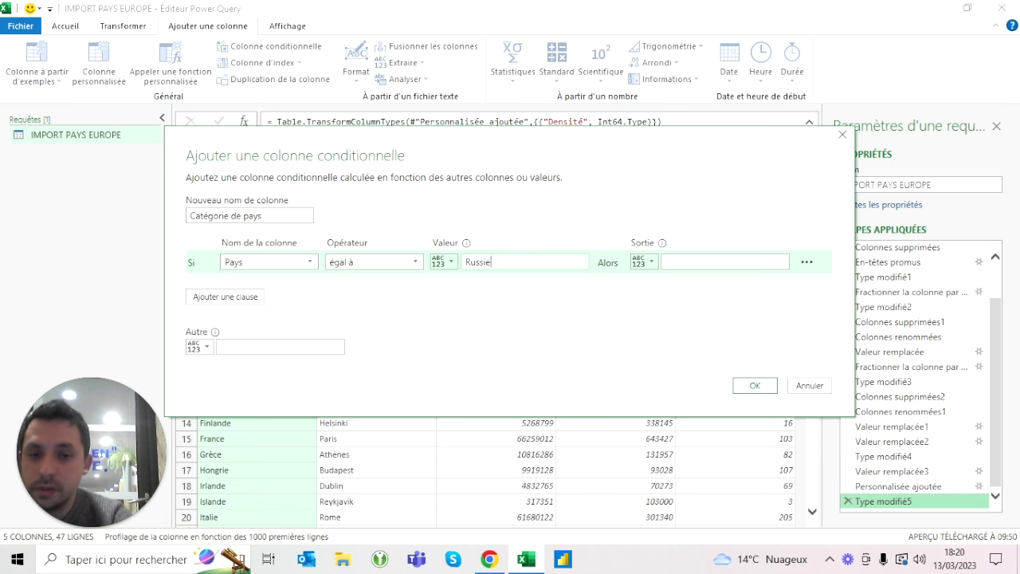
pyautogui.click(725, 262)
pyautogui.write('Europe ++')
pyautogui.click(232, 347)
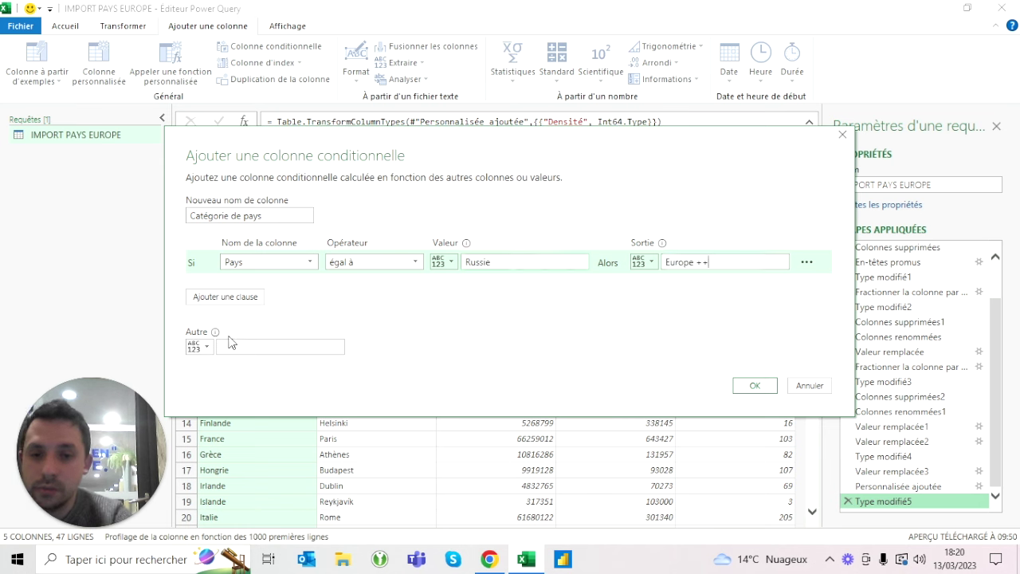
pyautogui.write('Eyur')
pyautogui.press('BackSpace')
pyautogui.press('BackSpace')
pyautogui.press('BackSpace')
pyautogui.write('pe')
pyautogui.click(755, 385)
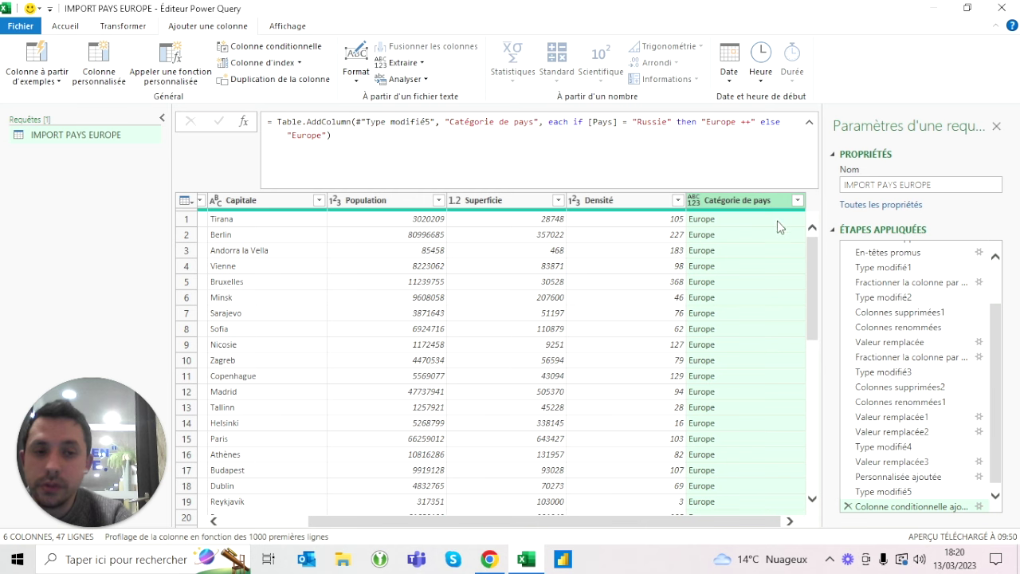
pyautogui.moveTo(526, 140)
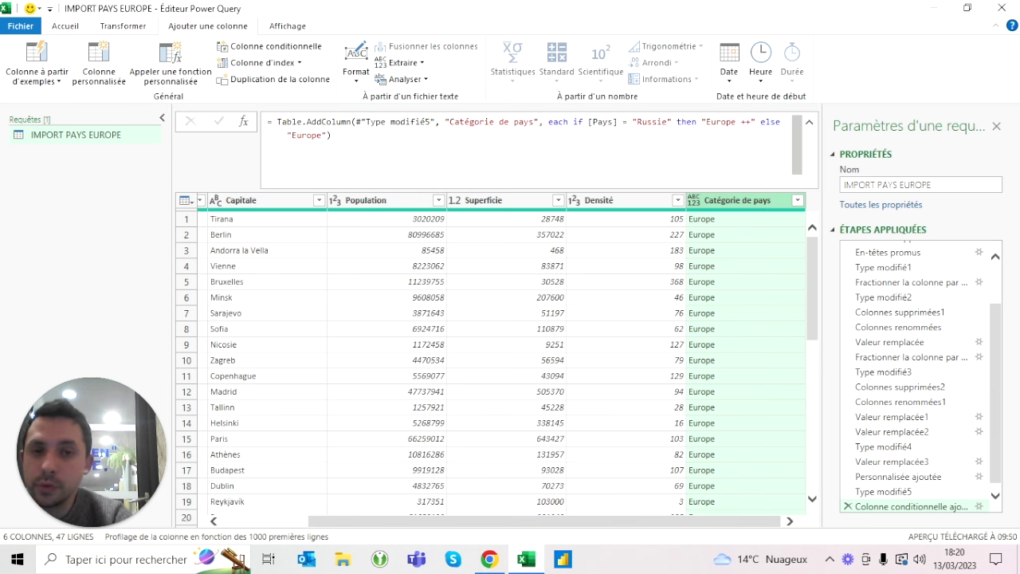
# - Add an or [Pays] = "Turquie" condition after Russie in the formula and commit it
pyautogui.click(810, 123)
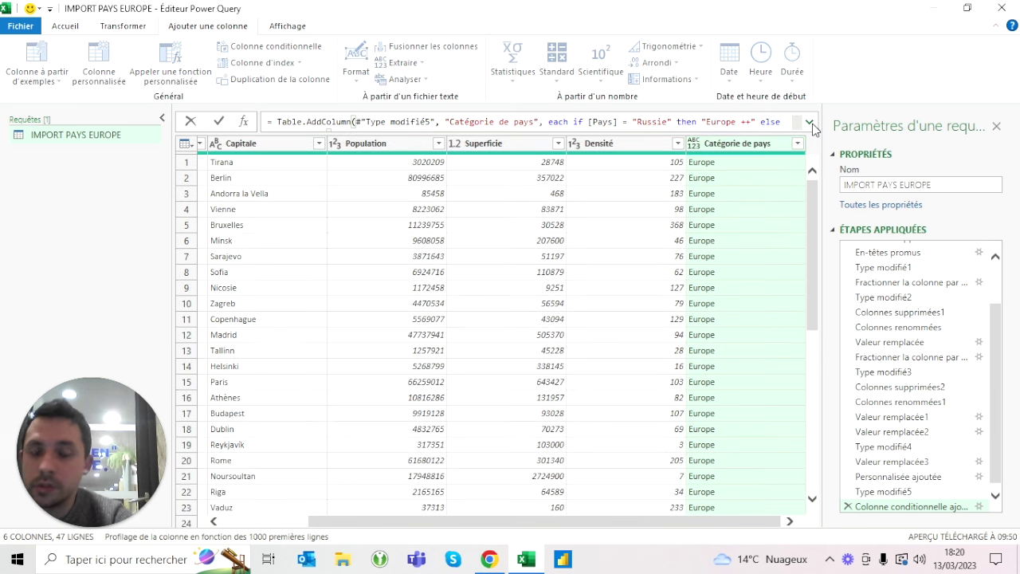
pyautogui.click(810, 123)
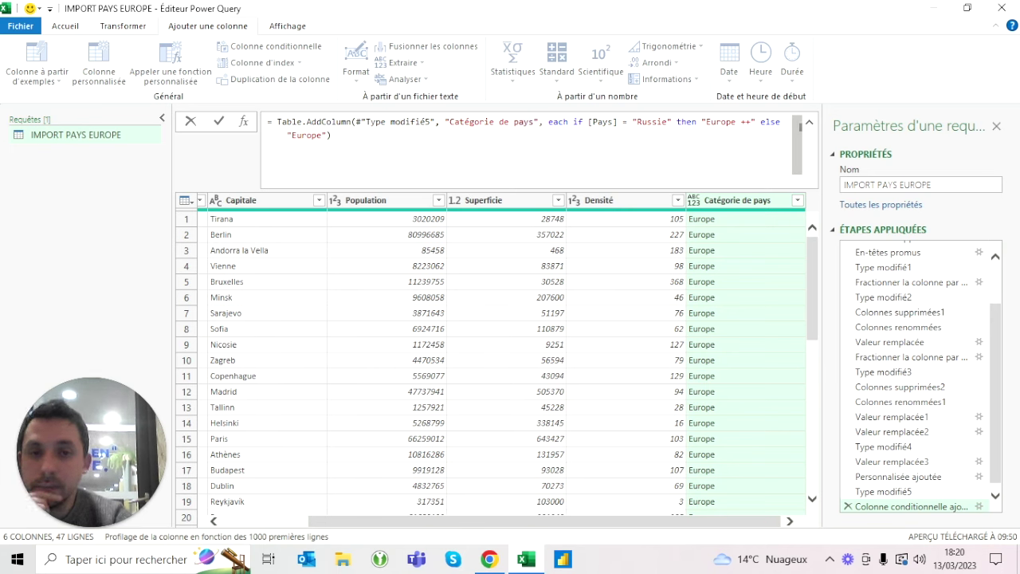
pyautogui.moveTo(671, 122); pyautogui.dragTo(586, 122)
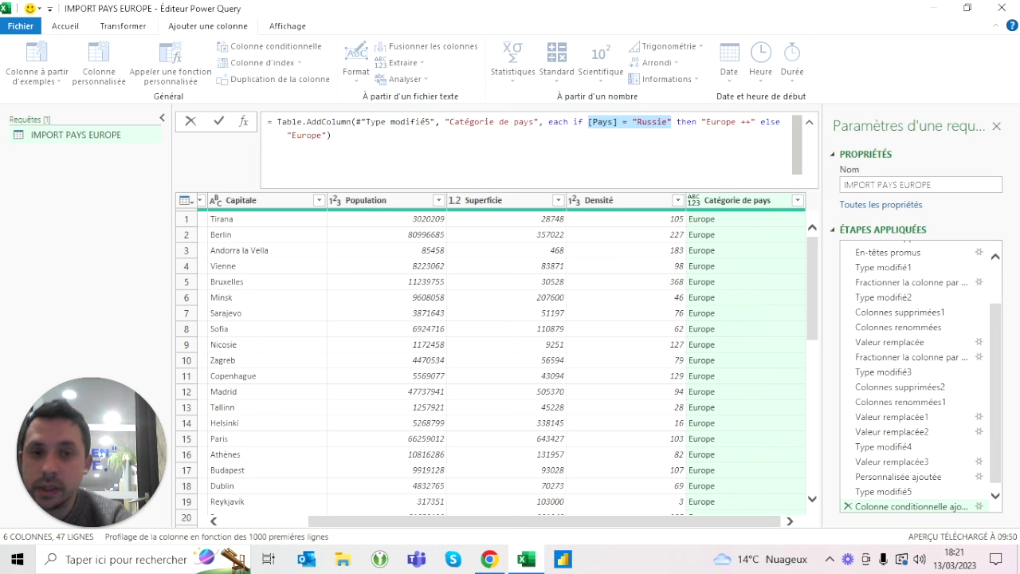
pyautogui.click(673, 122)
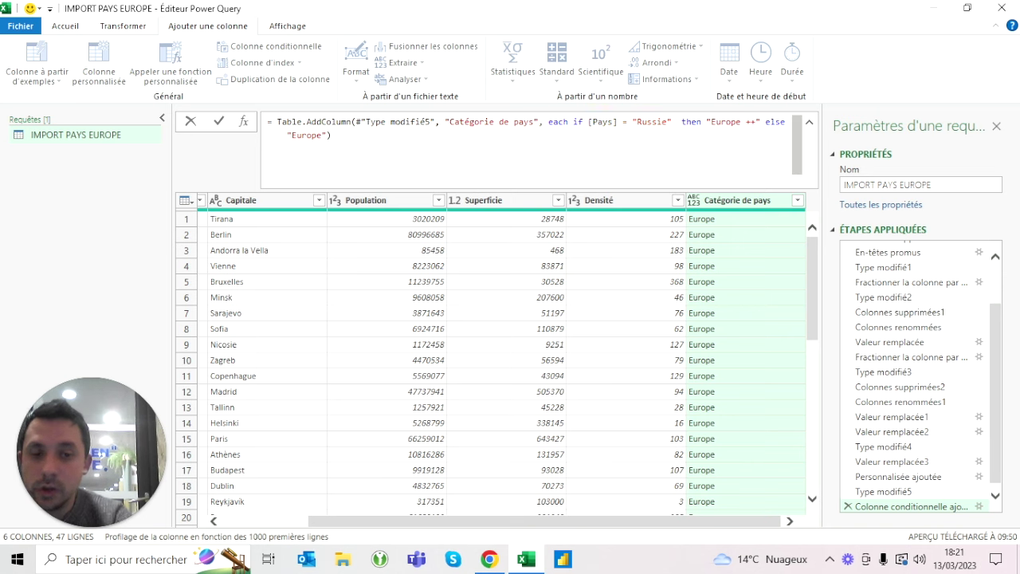
pyautogui.write('or')
pyautogui.write('[Pays] = "Russie"')
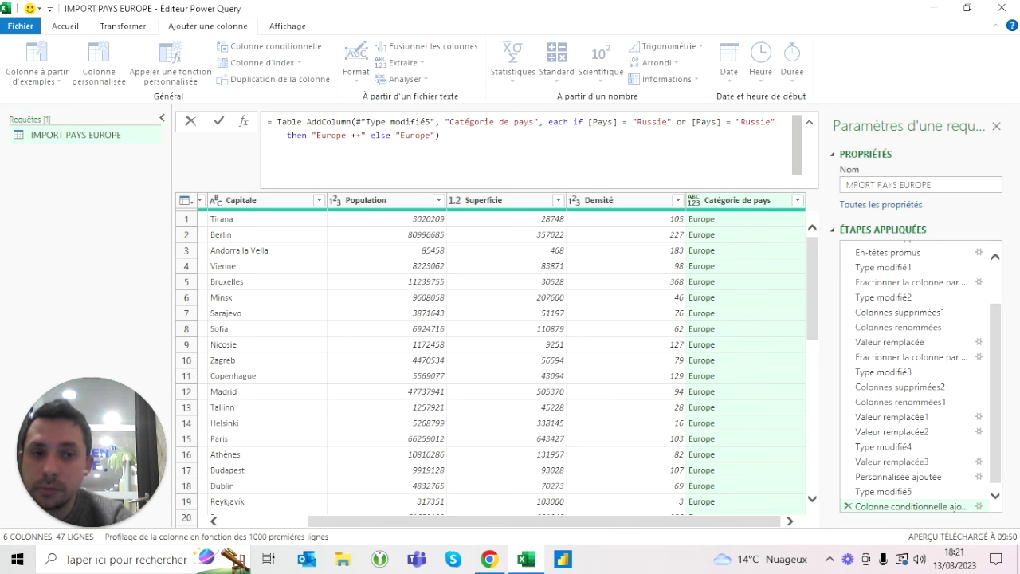
pyautogui.press('Left')
pyautogui.press('BackSpace')
pyautogui.press('BackSpace')
pyautogui.press('BackSpace')
pyautogui.press('BackSpace')
pyautogui.press('BackSpace')
pyautogui.press('BackSpace')
pyautogui.write('Turquie')
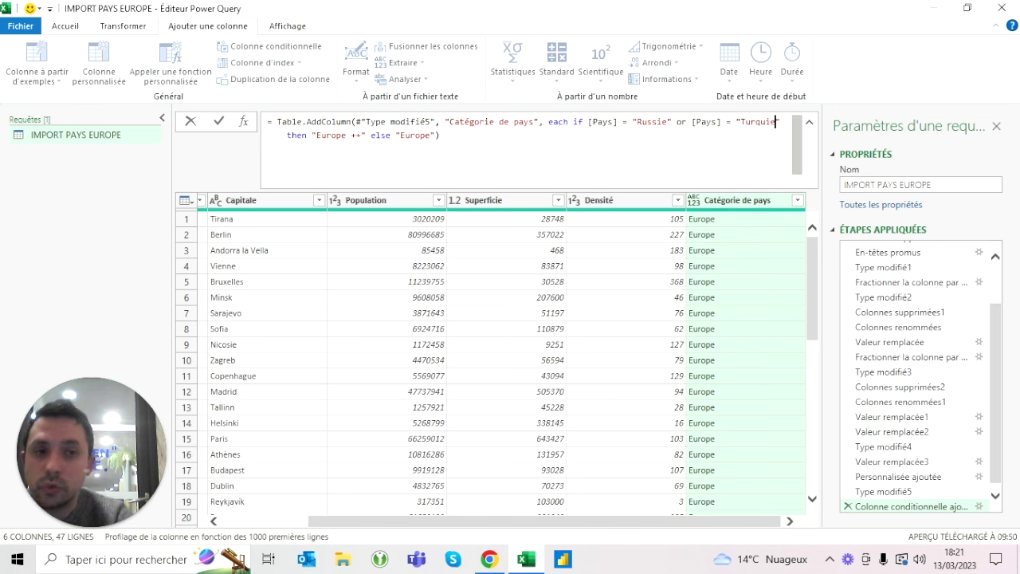
pyautogui.press('End')
pyautogui.hotkey('shift', 'Return')
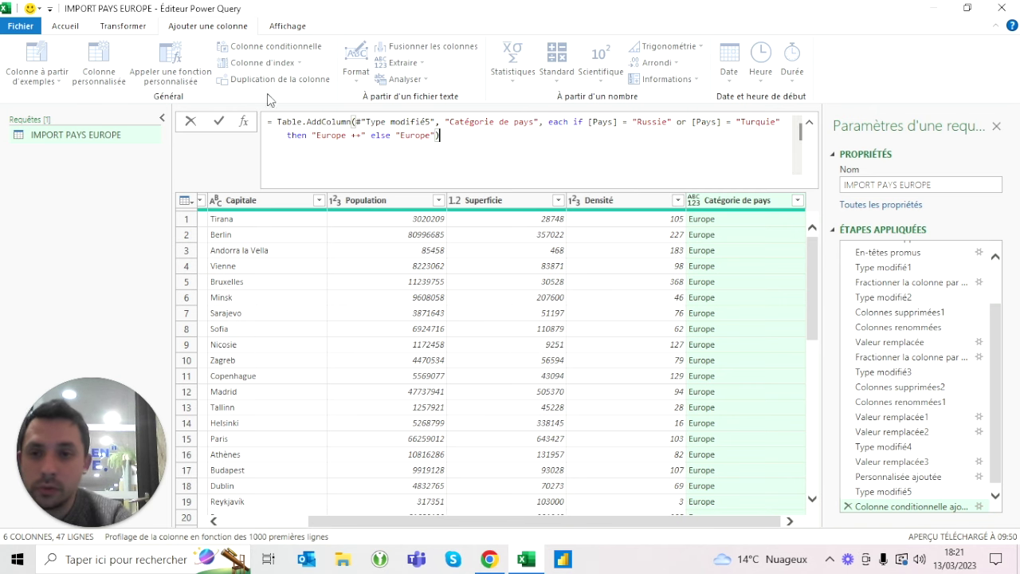
pyautogui.click(219, 122)
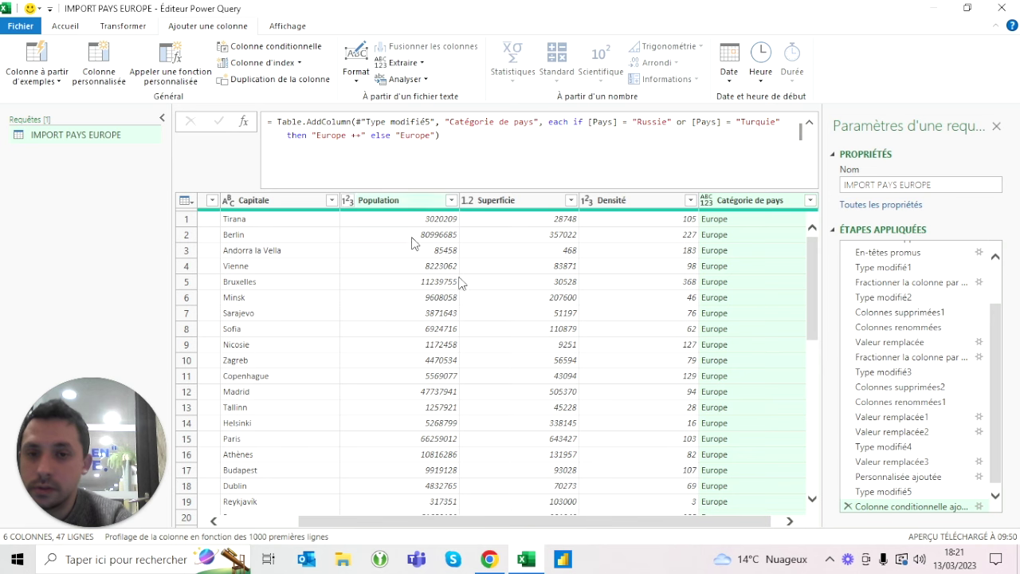
# - Copy the Turquie condition and insert an or [Pays] = "Kazakhstan" condition before then
pyautogui.scroll(-2, 488, 325)
pyautogui.scroll(-5, 488, 325)
pyautogui.scroll(-2, 488, 325)
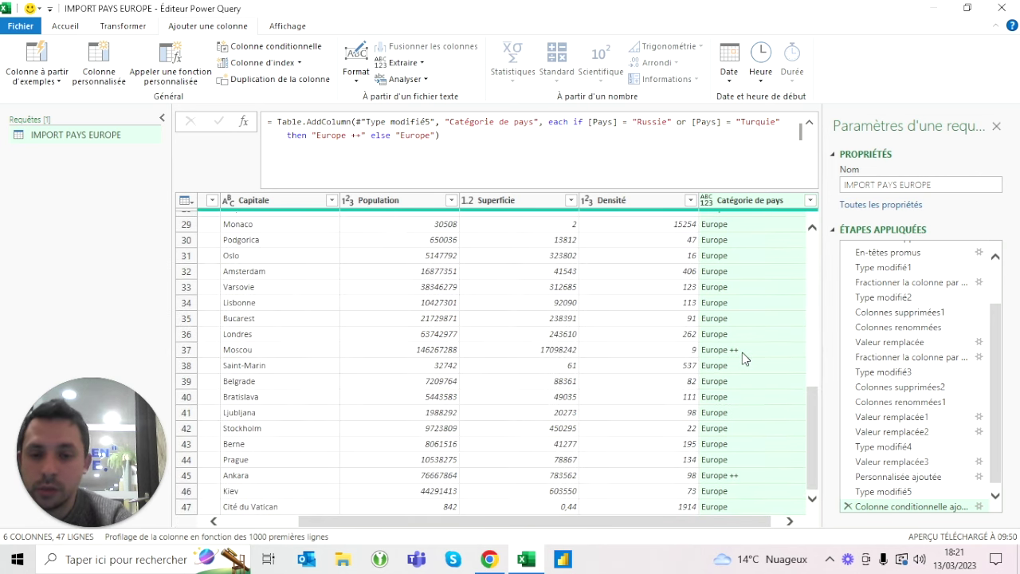
pyautogui.scroll(2, 730, 481)
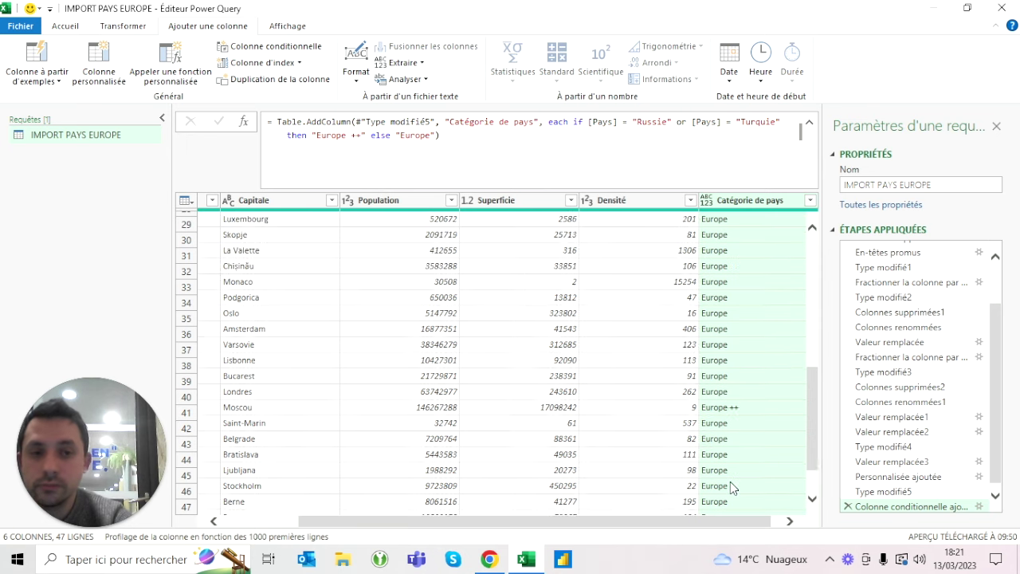
pyautogui.scroll(7, 730, 481)
pyautogui.click(679, 122)
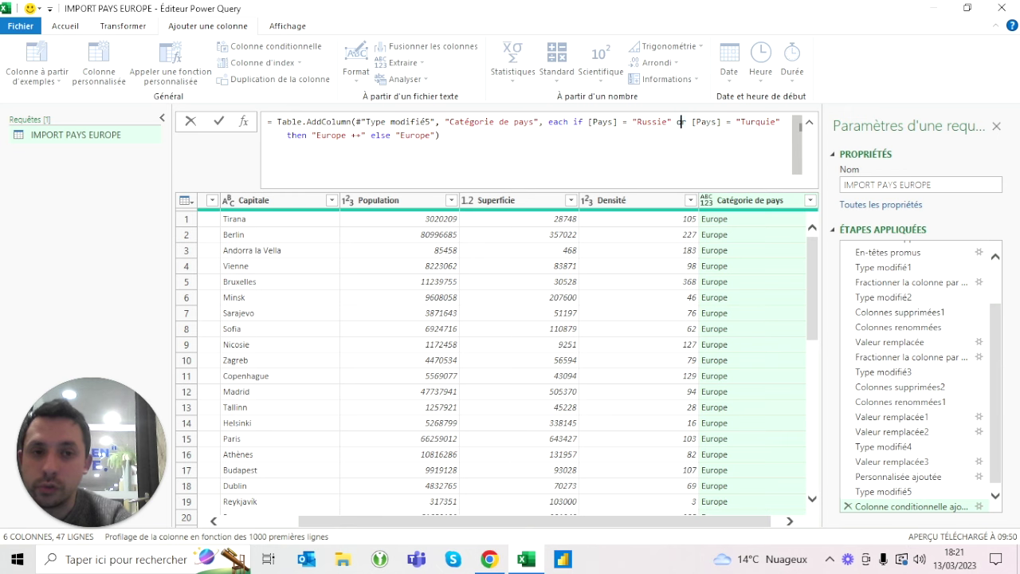
pyautogui.moveTo(678, 122); pyautogui.dragTo(781, 122)
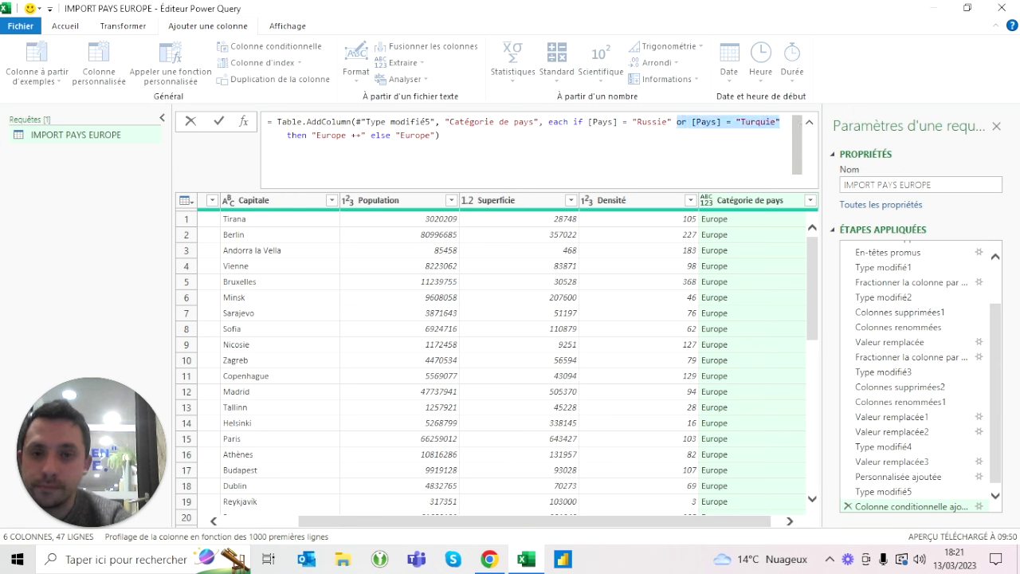
pyautogui.hotkey('ctrl', 'c')
pyautogui.click(288, 135)
pyautogui.hotkey('ctrl', 'v')
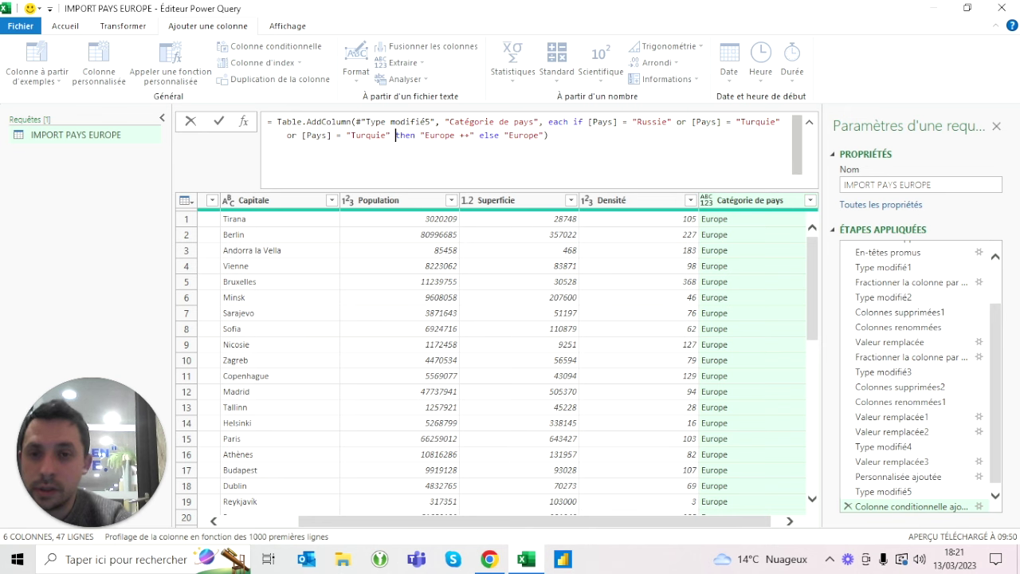
pyautogui.press('Left')
pyautogui.press('Left')
pyautogui.press('BackSpace')
pyautogui.press('BackSpace')
pyautogui.press('BackSpace')
pyautogui.press('BackSpace')
pyautogui.press('BackSpace')
pyautogui.write('Kaza')
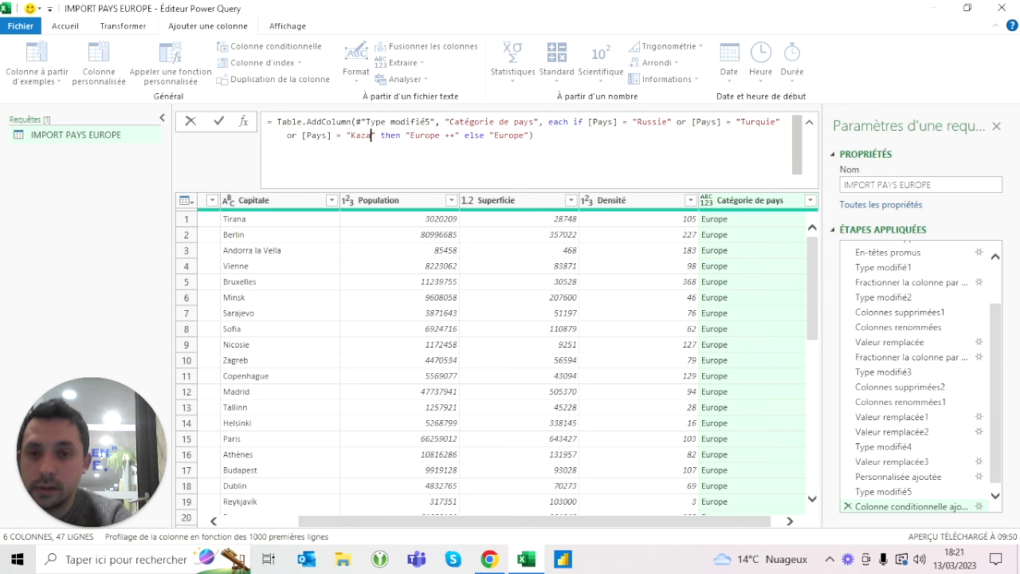
pyautogui.write('khstan')
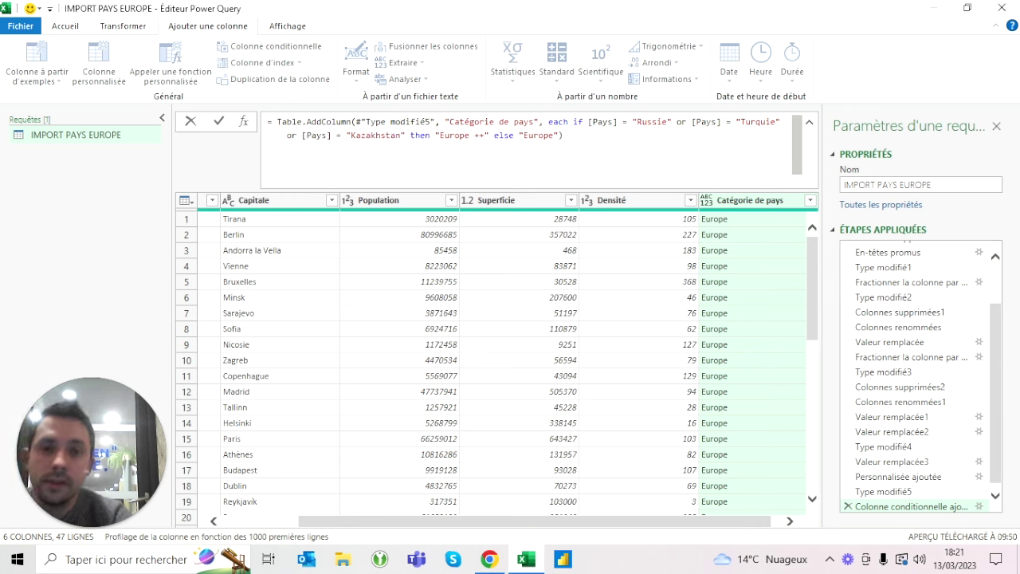
pyautogui.press('Return')
pyautogui.press('BackSpace')
# - Commit the Kazakhstan condition and check the rows for the Europe ++ labels
pyautogui.click(223, 124)
pyautogui.scroll(-6, 626, 421)
pyautogui.scroll(-3, 625, 420)
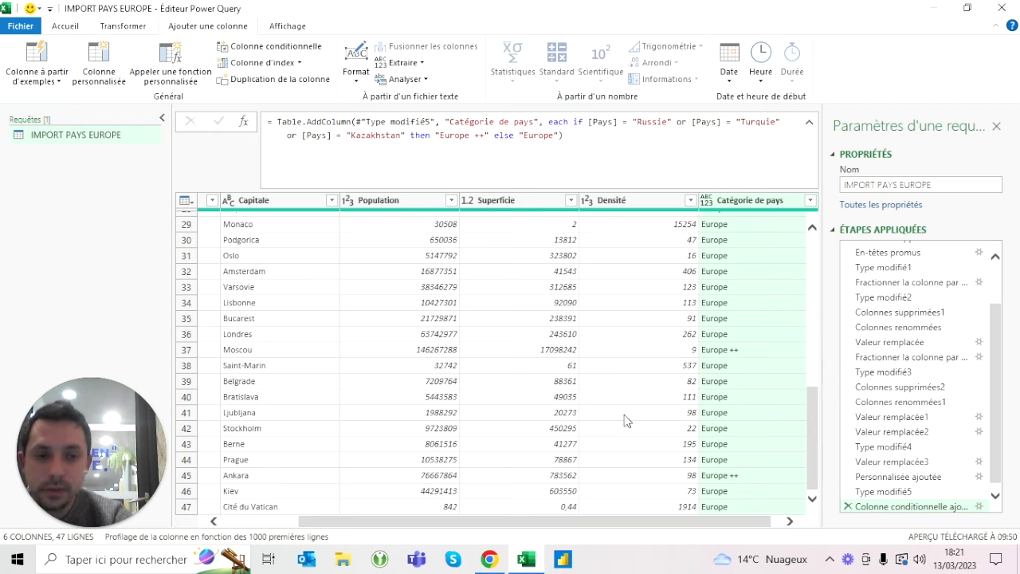
pyautogui.scroll(5, 625, 420)
pyautogui.scroll(5, 626, 421)
pyautogui.scroll(-4, 739, 355)
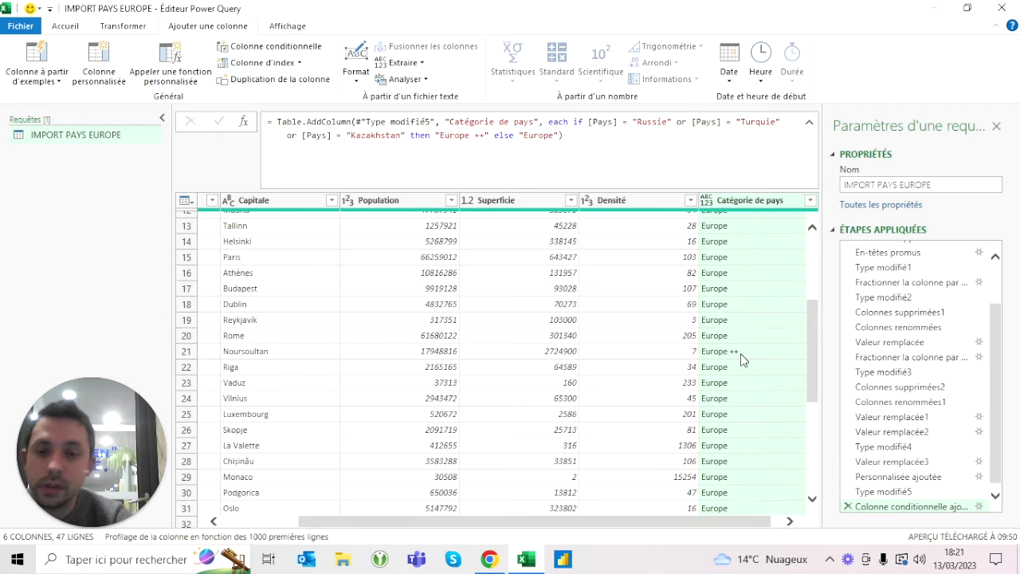
pyautogui.scroll(-5, 740, 354)
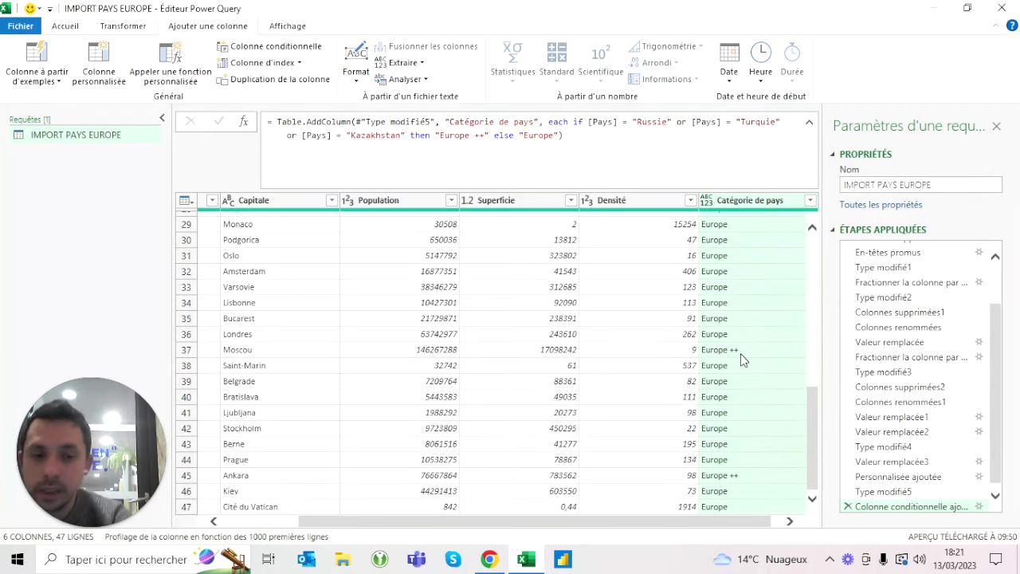
pyautogui.scroll(9, 756, 475)
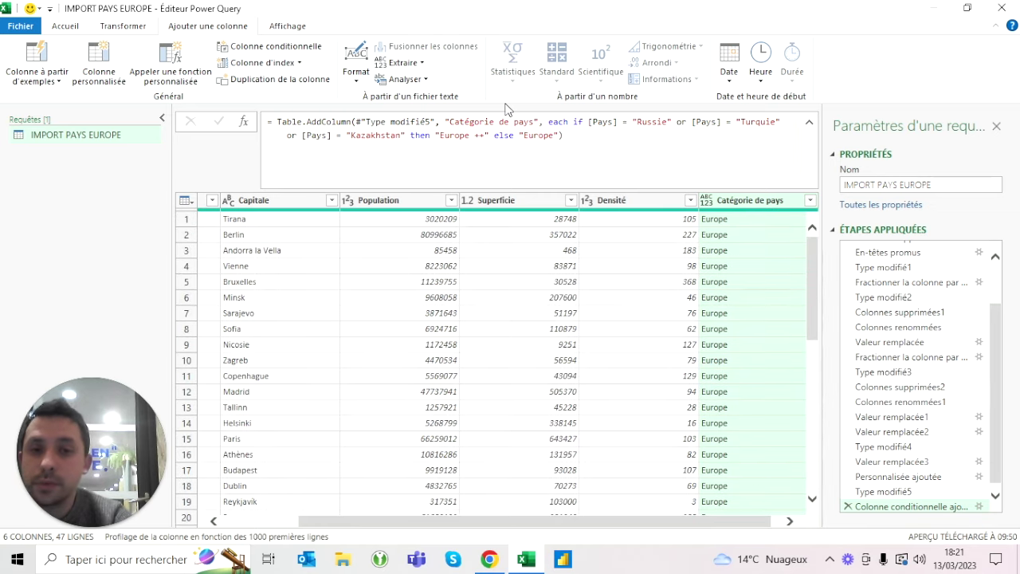
# - Collapse the formula to one line and load the query back to Excel from Accueil
pyautogui.click(606, 138)
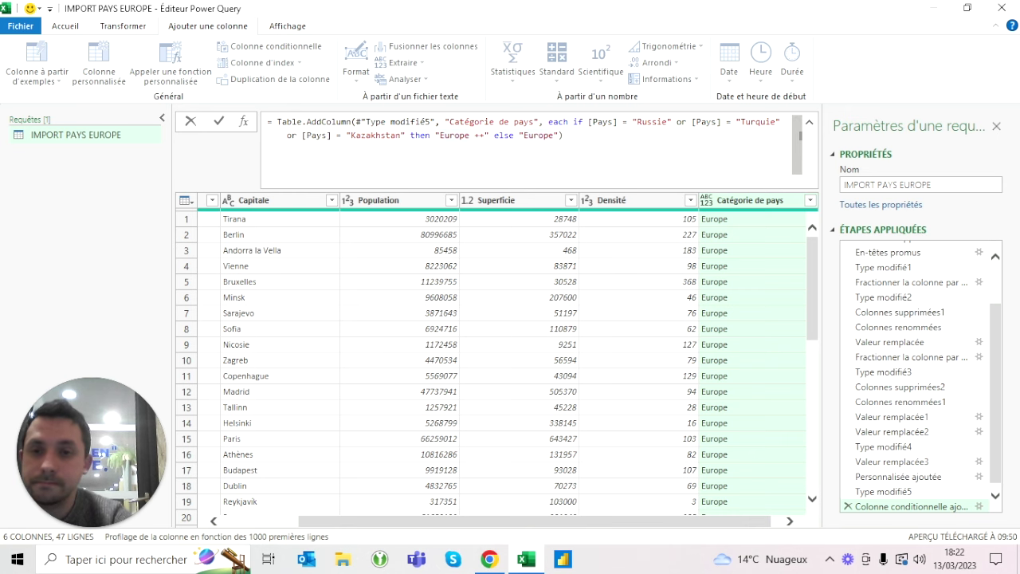
pyautogui.click(809, 122)
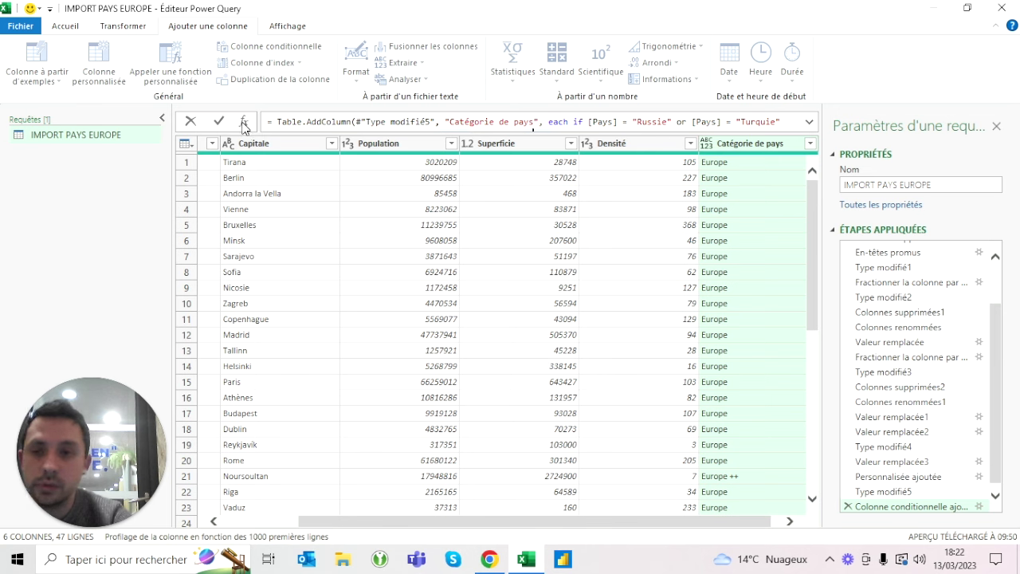
pyautogui.click(78, 31)
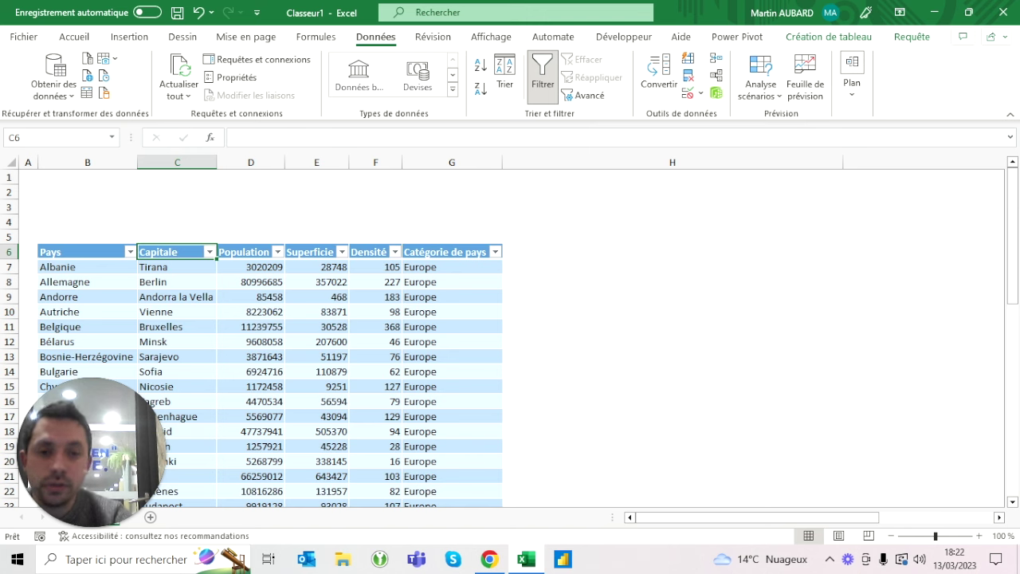
# - Insert a Catégorie de pays slicer for the countries table and drag it up over the table
pyautogui.click(316, 327)
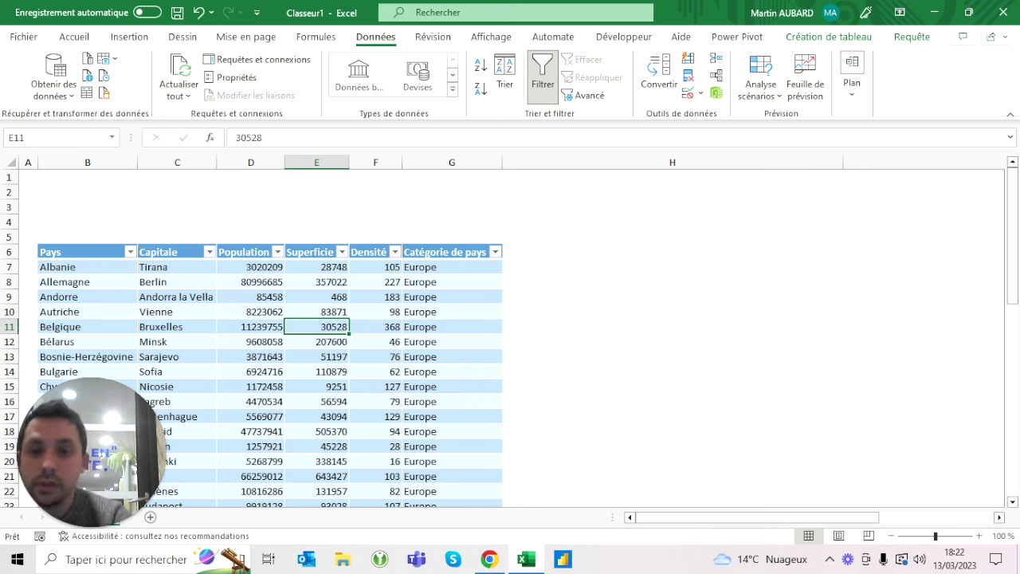
pyautogui.click(847, 45)
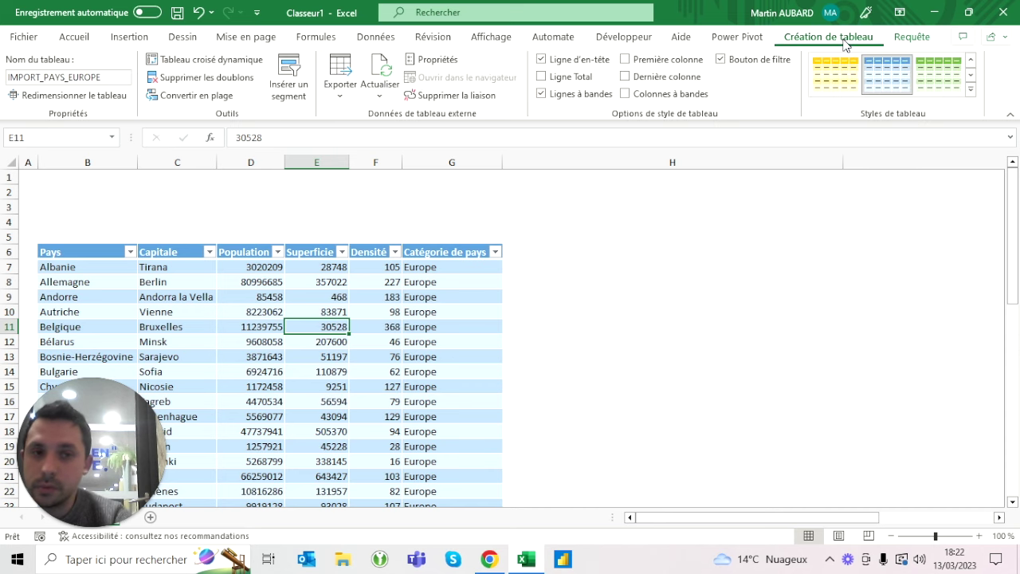
pyautogui.press('Right')
pyautogui.press('Down')
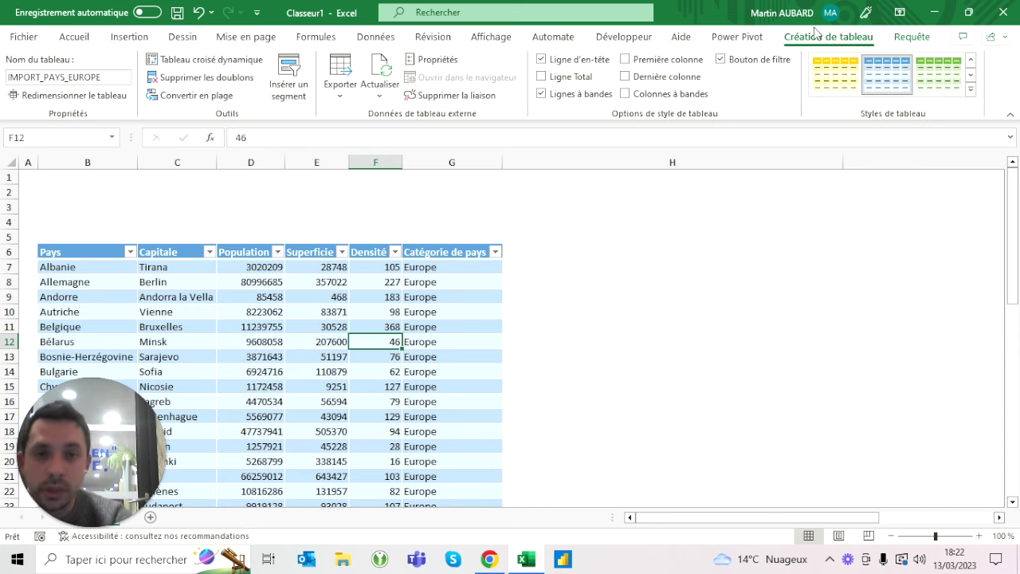
pyautogui.click(291, 86)
pyautogui.click(336, 172)
pyautogui.click(398, 380)
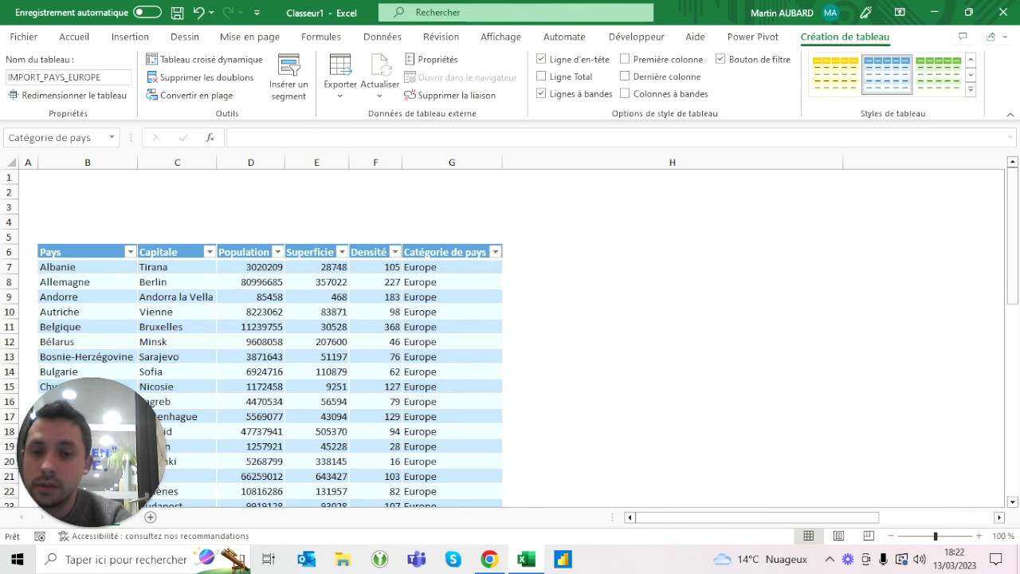
pyautogui.moveTo(496, 252); pyautogui.dragTo(355, 207)
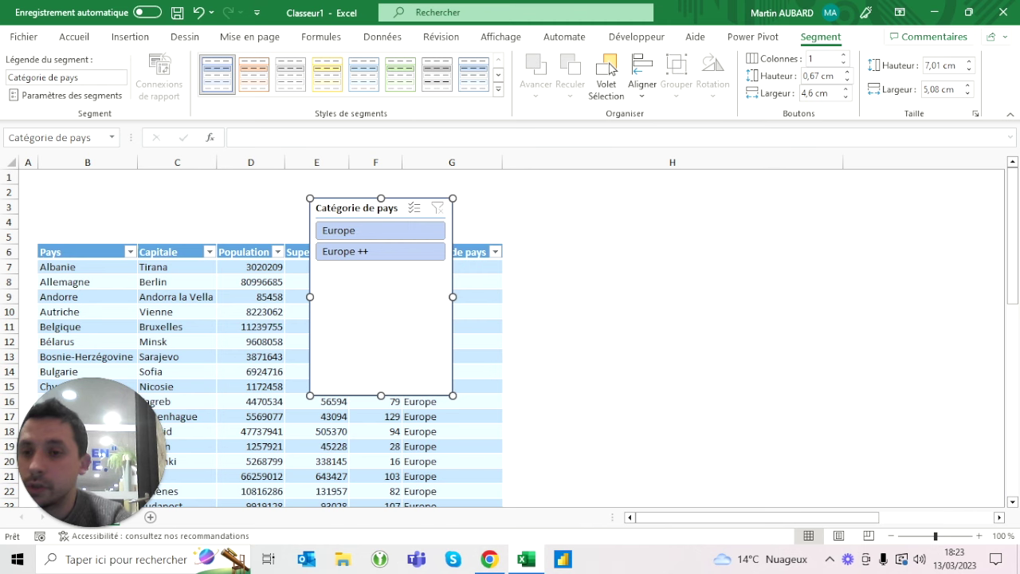
# - Delete the accidentally pasted duplicate slicer and move the original over the table's right side
pyautogui.click(88, 192)
pyautogui.hotkey('ctrl', 'v')
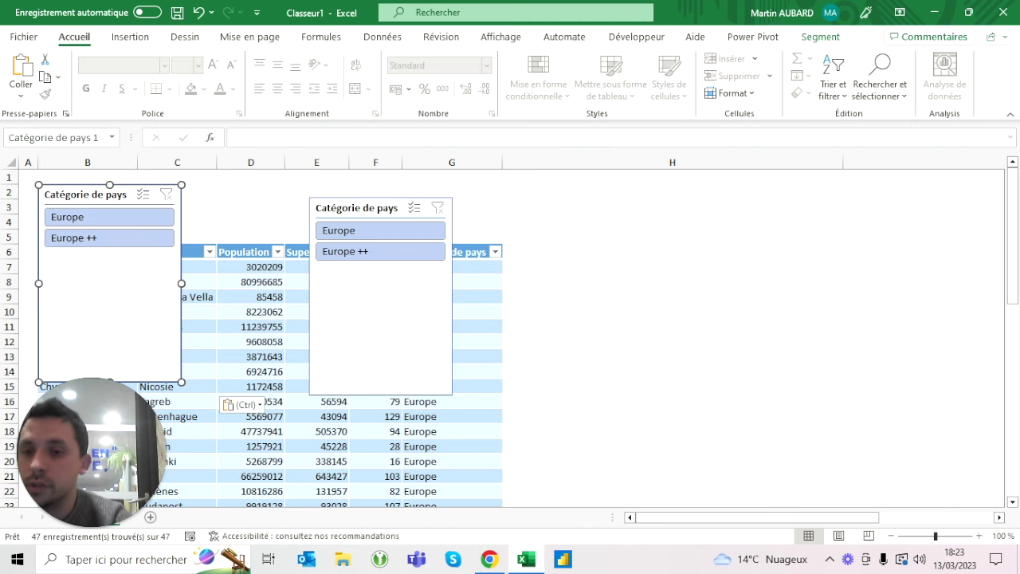
pyautogui.click(355, 205)
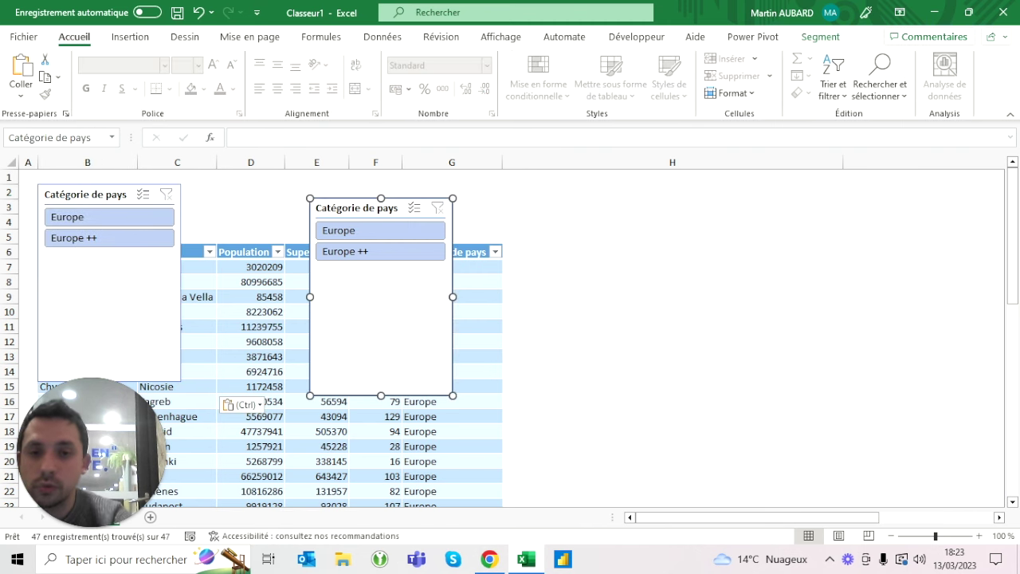
pyautogui.press('Delete')
pyautogui.moveTo(87, 194); pyautogui.dragTo(406, 192)
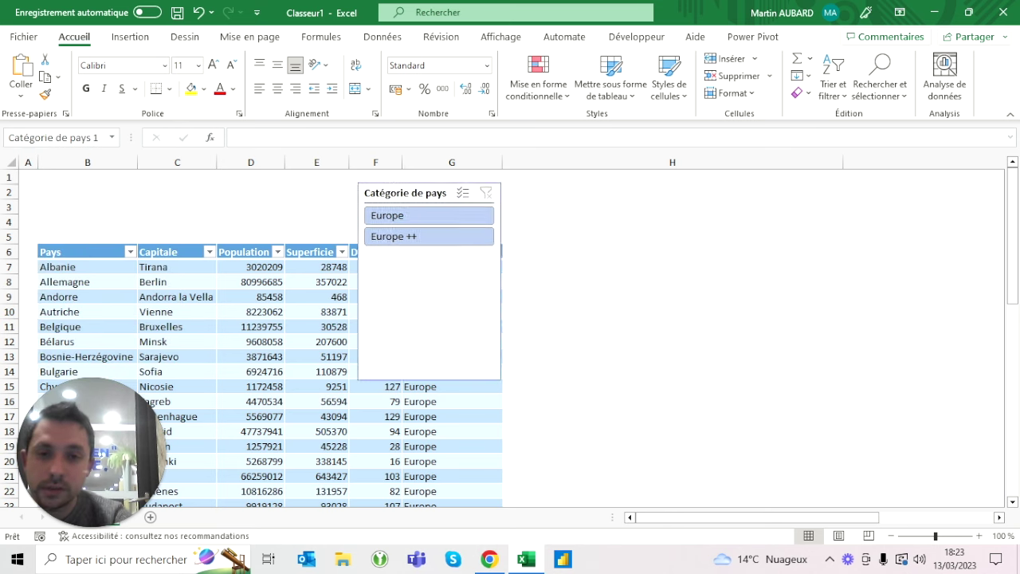
pyautogui.click(88, 192)
pyautogui.moveTo(406, 192); pyautogui.dragTo(409, 192)
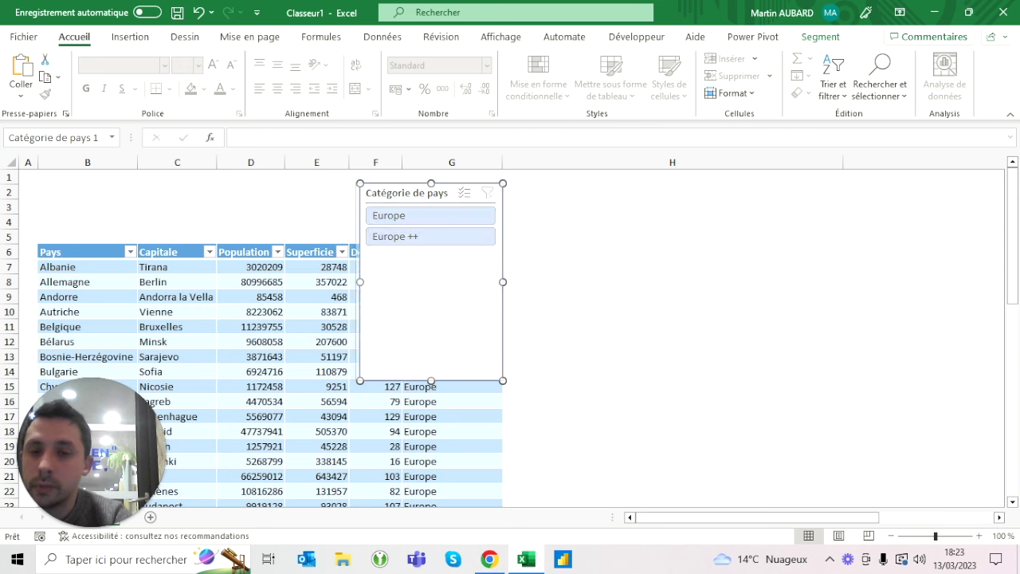
# - Widen the slicer over columns E–G, shrink it to one row and set 2 columns
pyautogui.moveTo(361, 281); pyautogui.dragTo(301, 282)
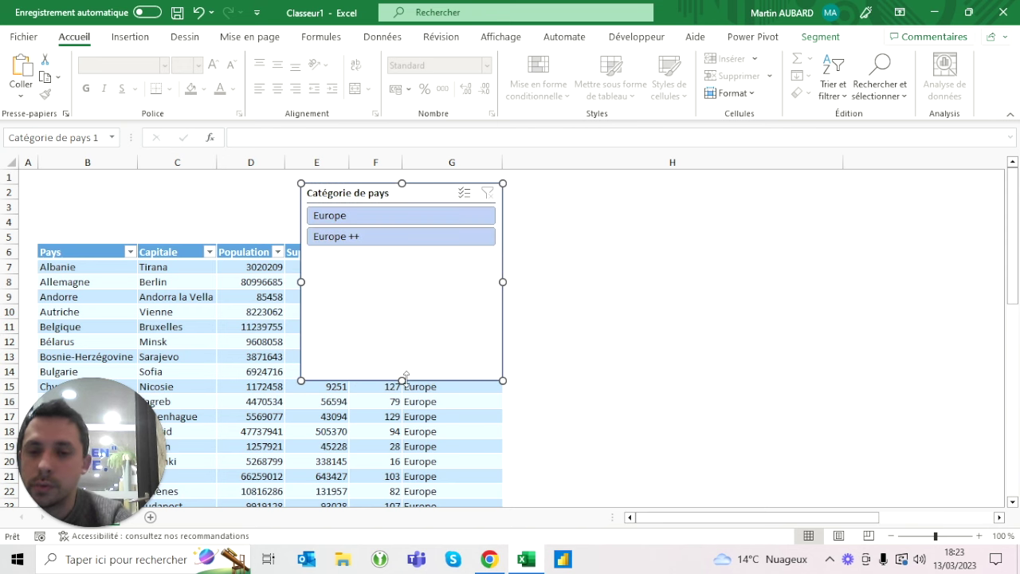
pyautogui.click(359, 236)
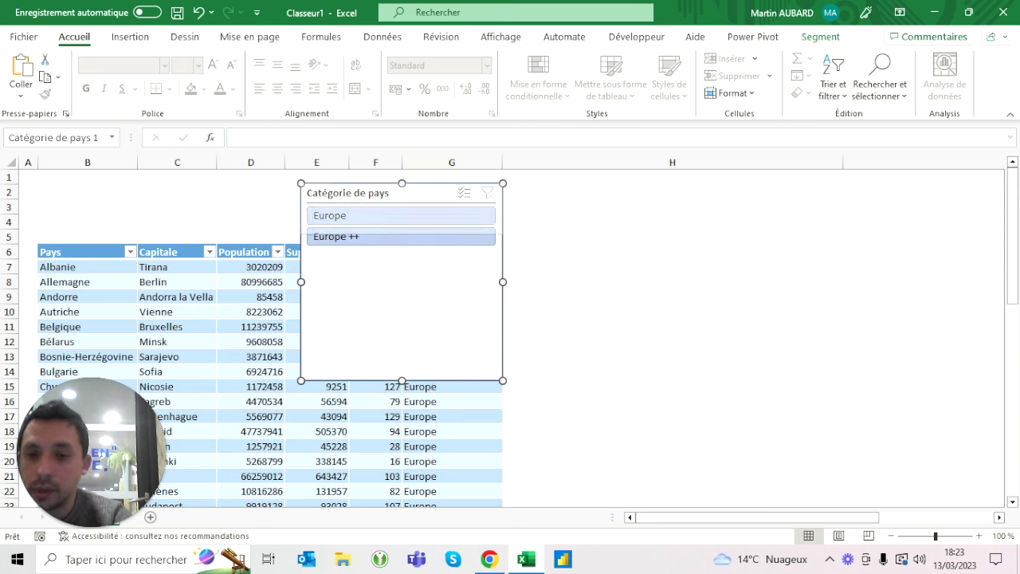
pyautogui.moveTo(401, 380); pyautogui.dragTo(402, 232)
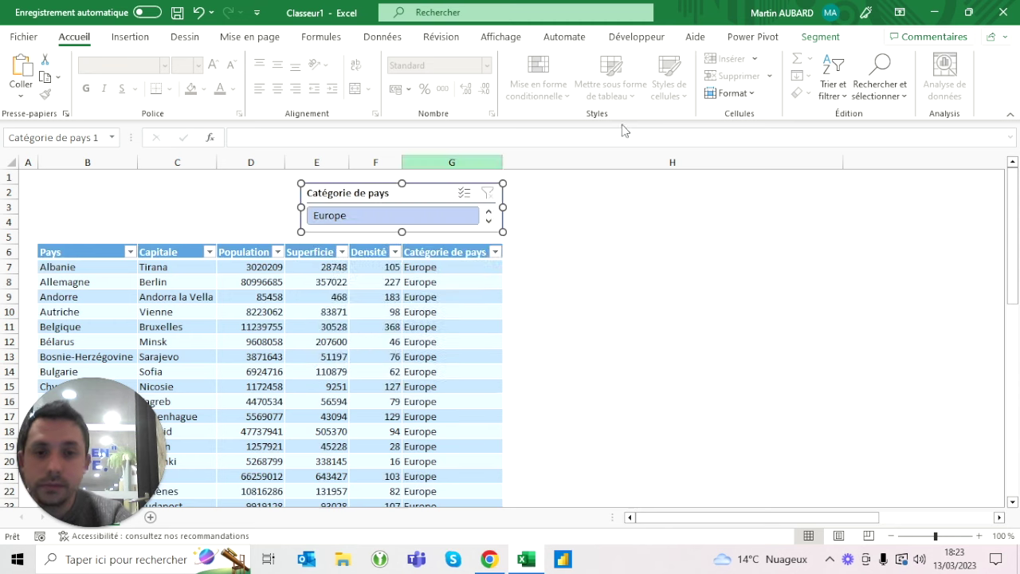
pyautogui.click(837, 41)
pyautogui.click(843, 55)
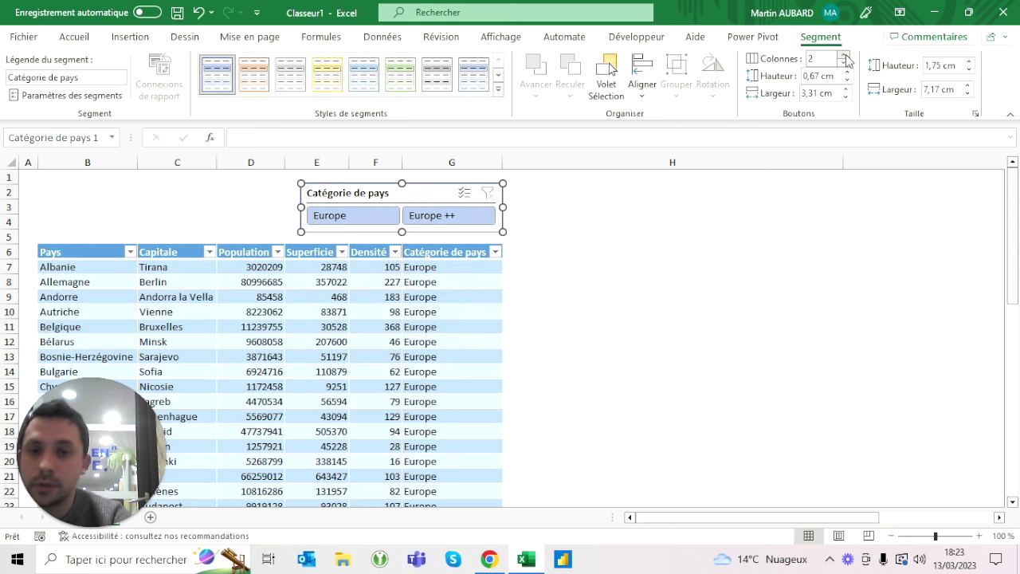
pyautogui.press('Escape')
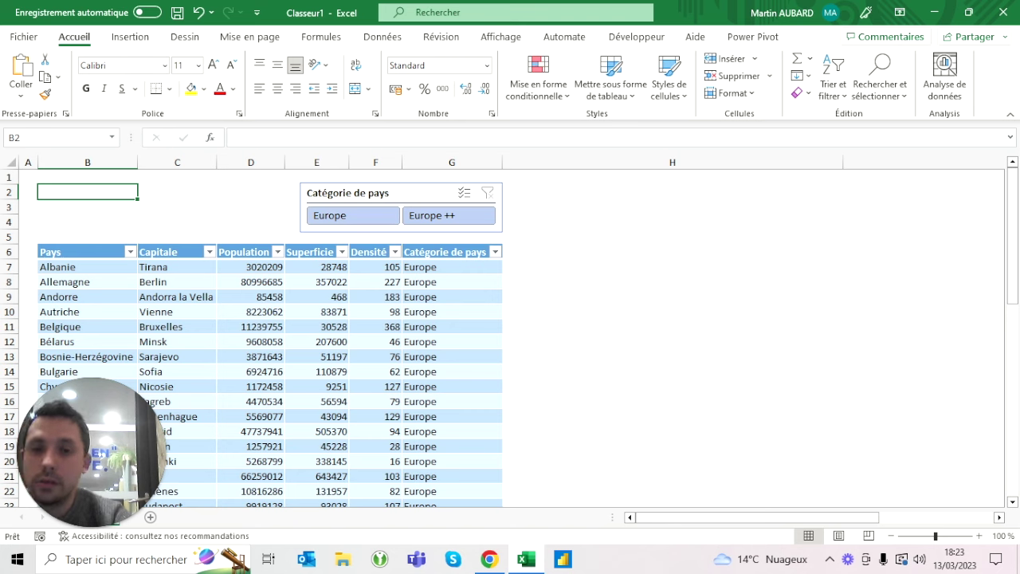
# - Merge and centre B2:D4 with a light blue fill and bold white font
pyautogui.click(250, 222)
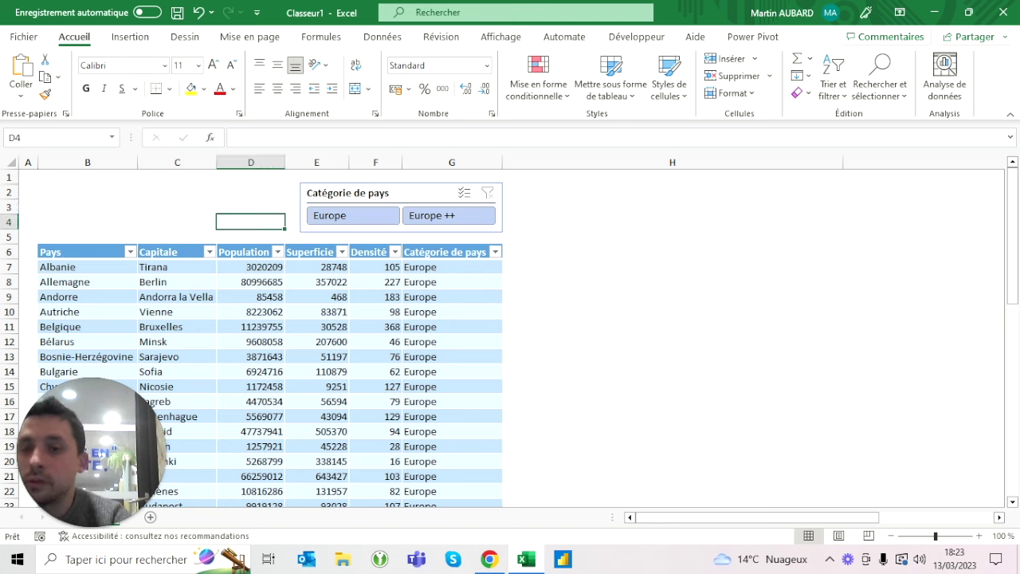
pyautogui.click(87, 192)
pyautogui.moveTo(88, 192); pyautogui.dragTo(250, 222)
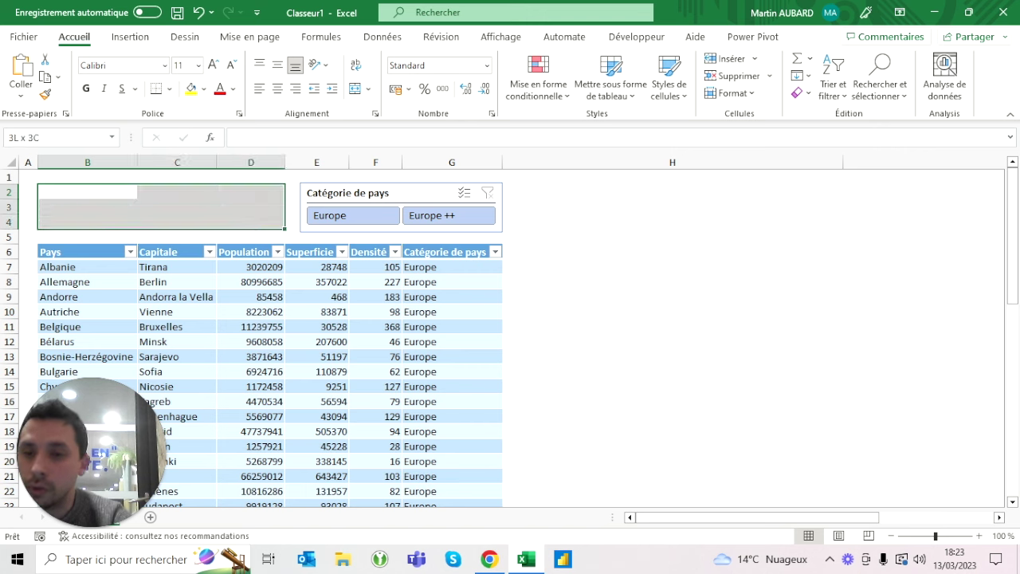
pyautogui.click(355, 89)
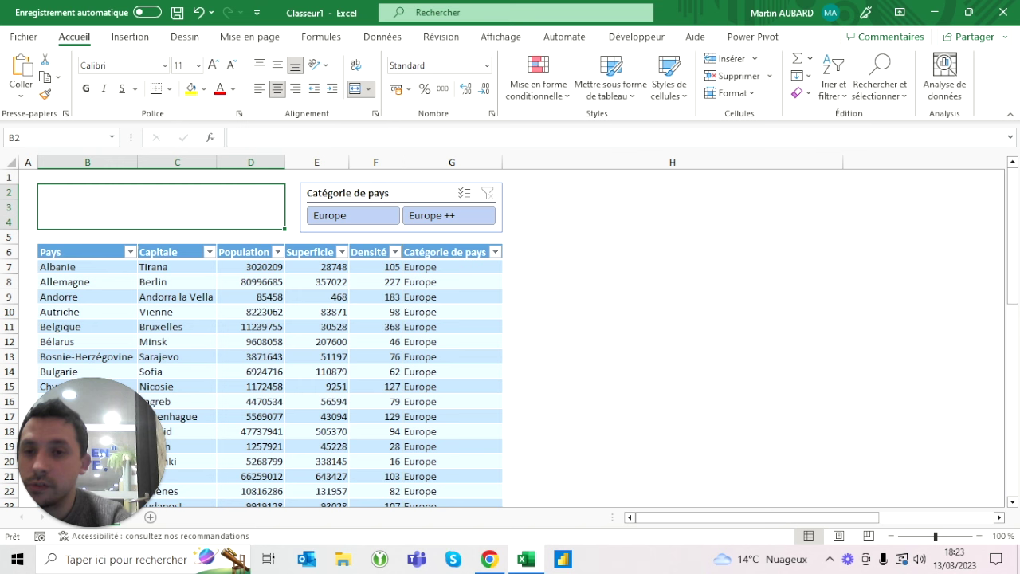
pyautogui.click(204, 89)
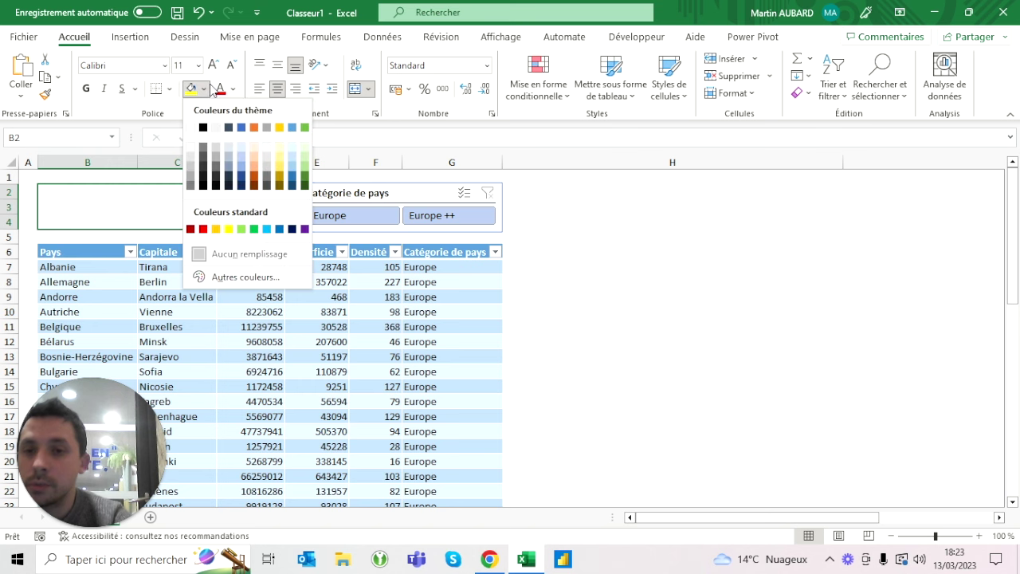
pyautogui.click(291, 129)
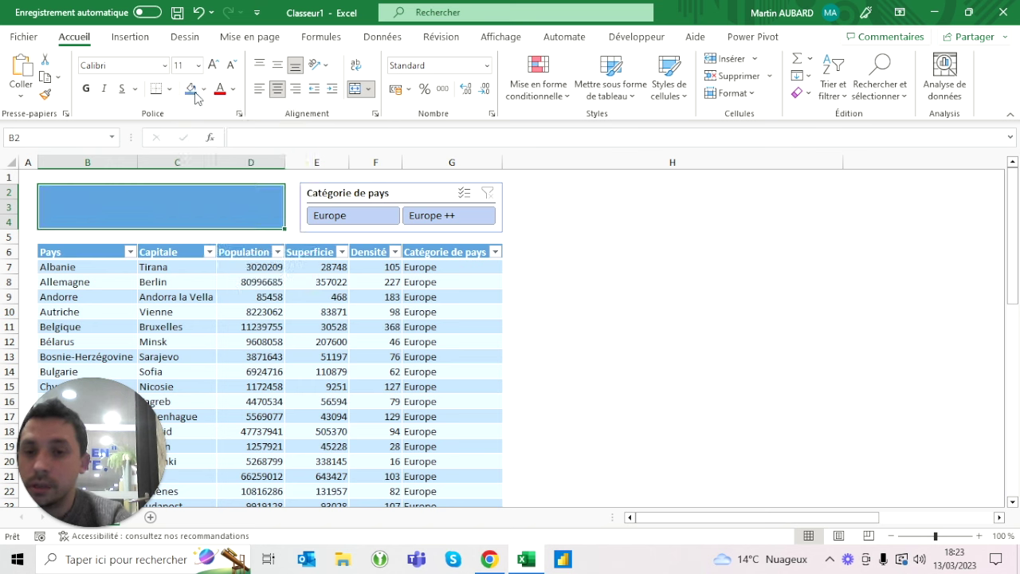
pyautogui.click(87, 92)
pyautogui.click(88, 92)
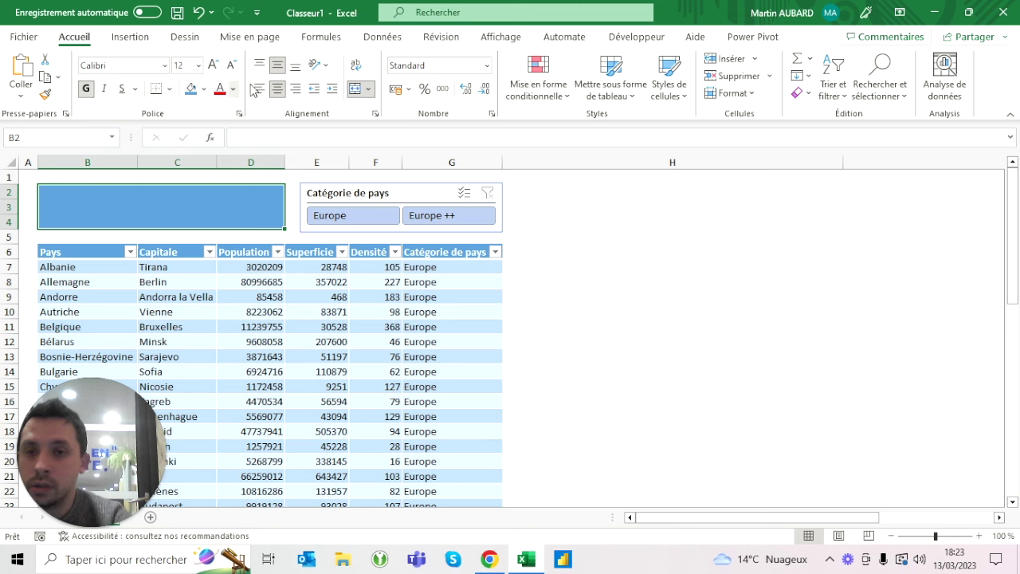
pyautogui.click(235, 89)
pyautogui.click(226, 158)
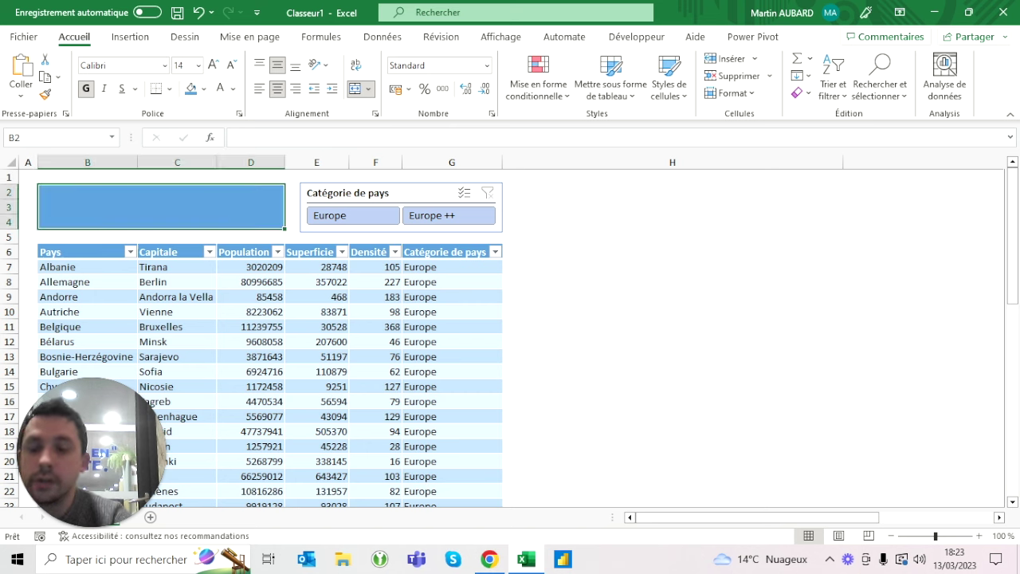
# - Enter the title 'Analyse pays européens', set it to 18 points and underline it
pyautogui.write('Analyse pays eu')
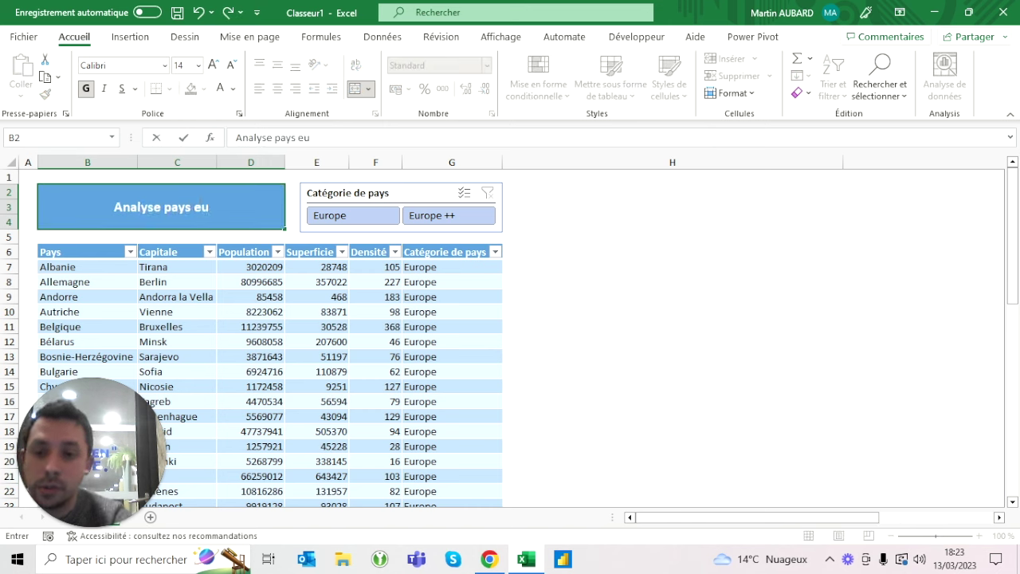
pyautogui.write('ropéens')
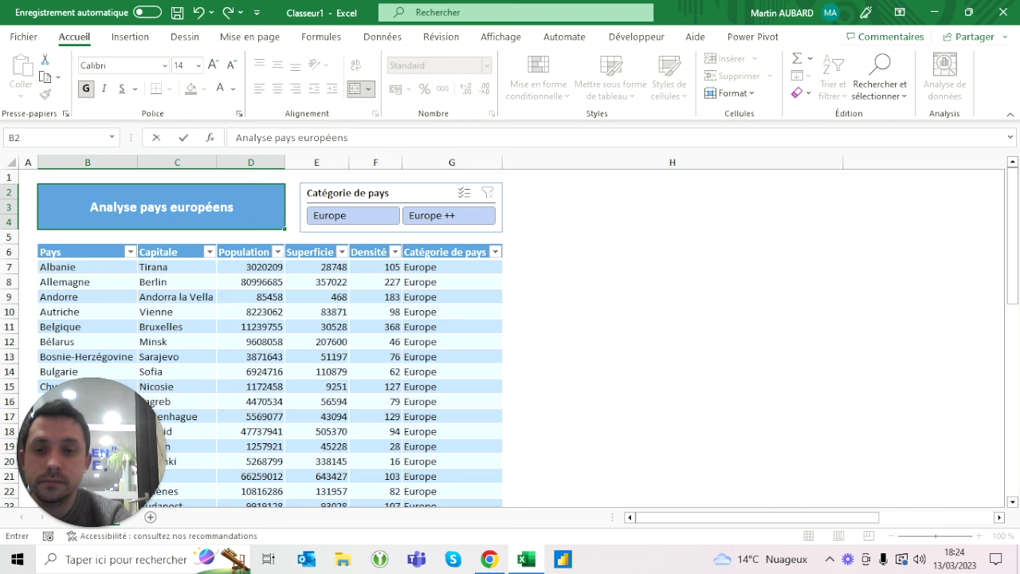
pyautogui.press('Return')
pyautogui.press('Up')
pyautogui.click(213, 67)
pyautogui.click(216, 70)
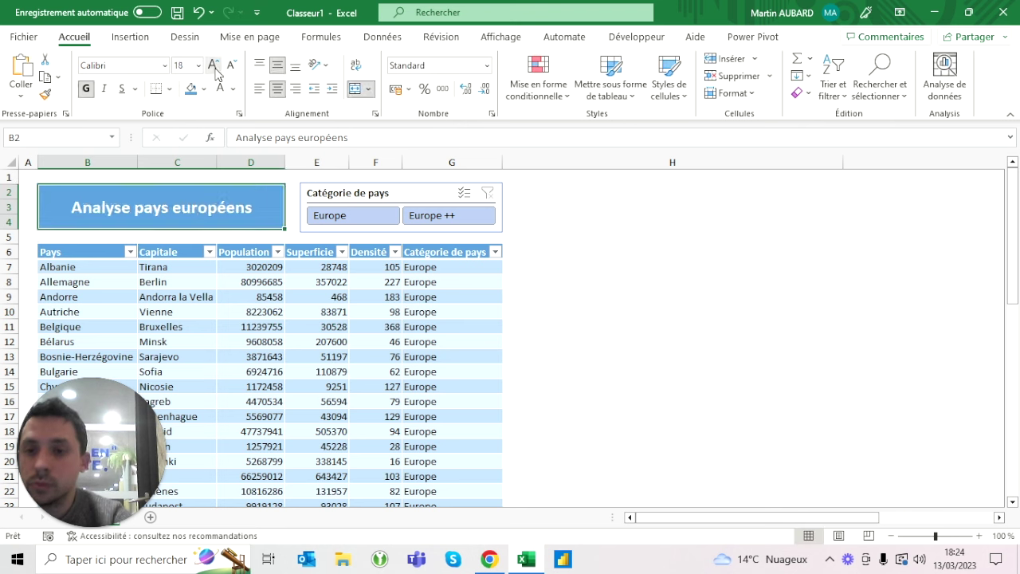
pyautogui.click(671, 356)
pyautogui.click(160, 208)
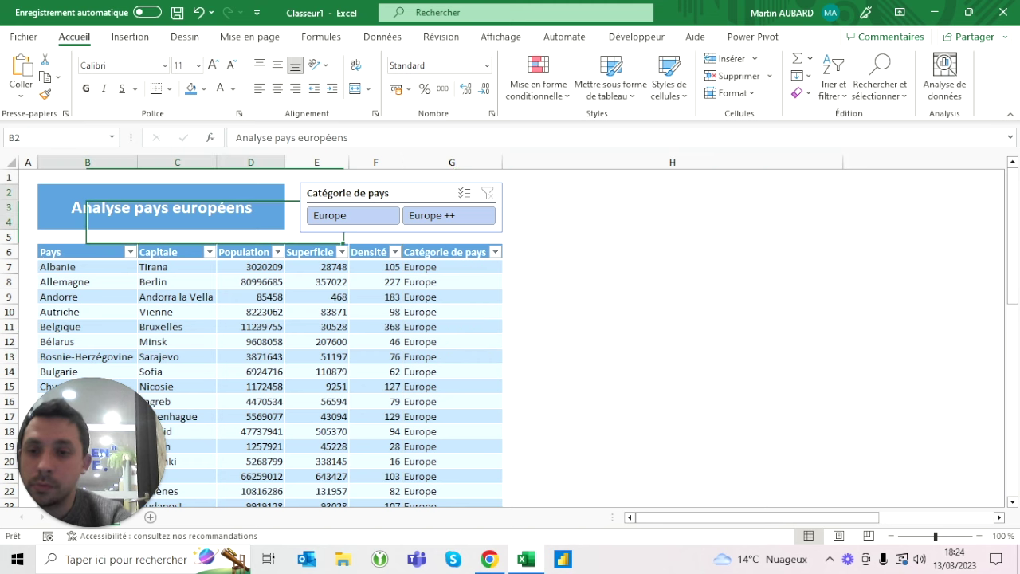
pyautogui.click(121, 88)
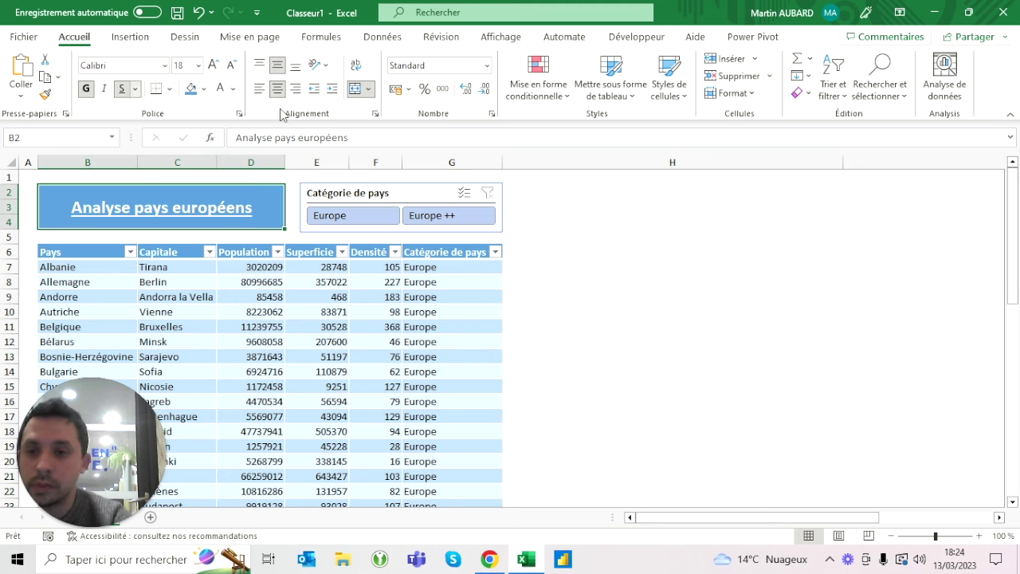
pyautogui.click(672, 252)
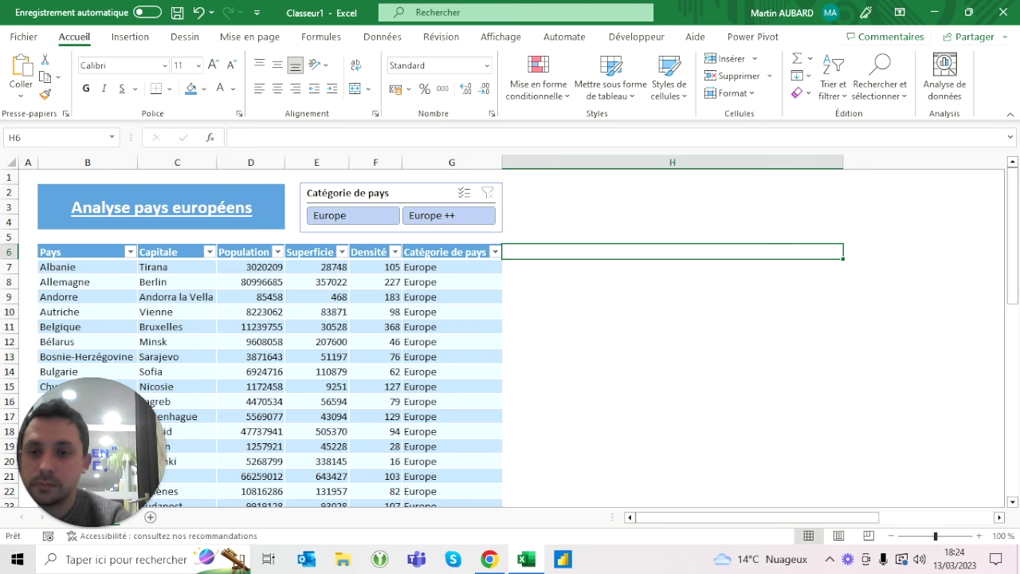
# - Save the workbook and narrow column H to a width of 3
pyautogui.click(181, 10)
pyautogui.click(546, 192)
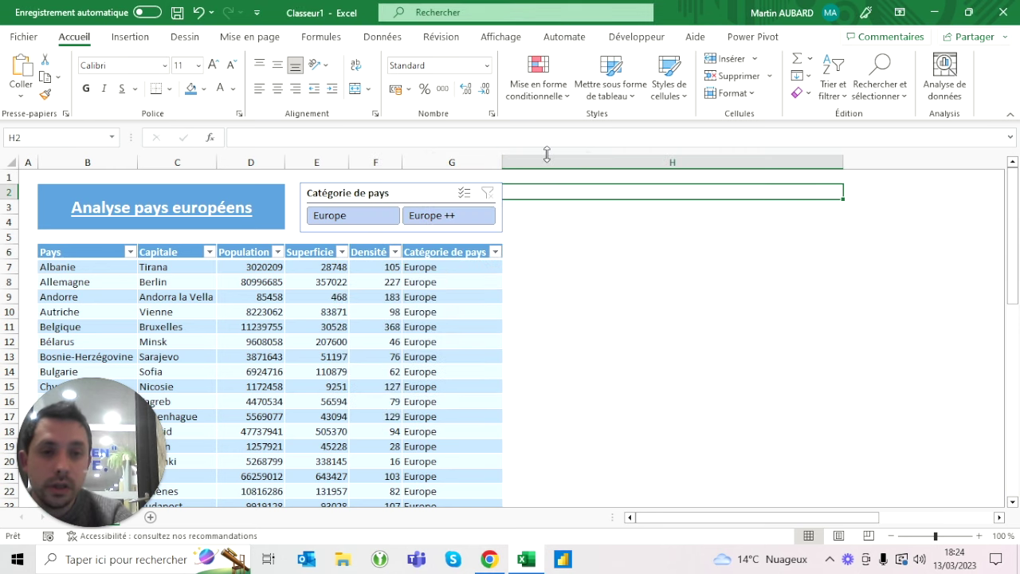
pyautogui.rightClick(542, 163)
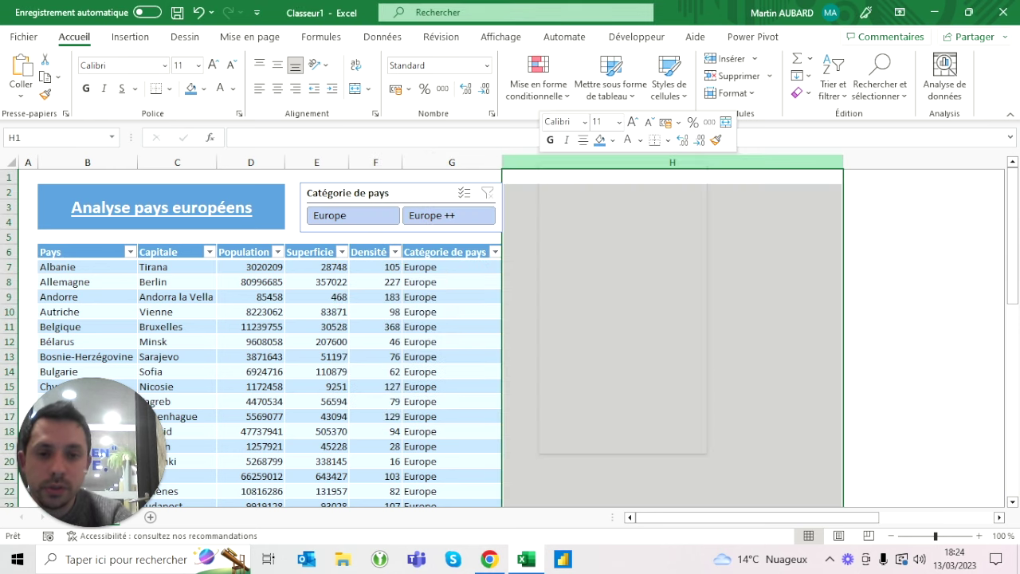
pyautogui.click(615, 396)
pyautogui.write('3')
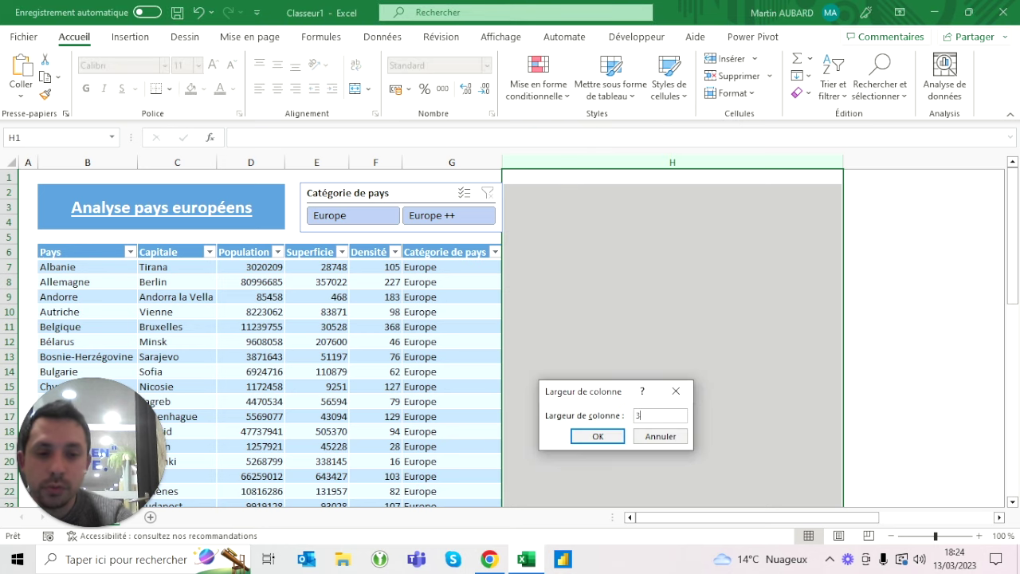
pyautogui.press('Return')
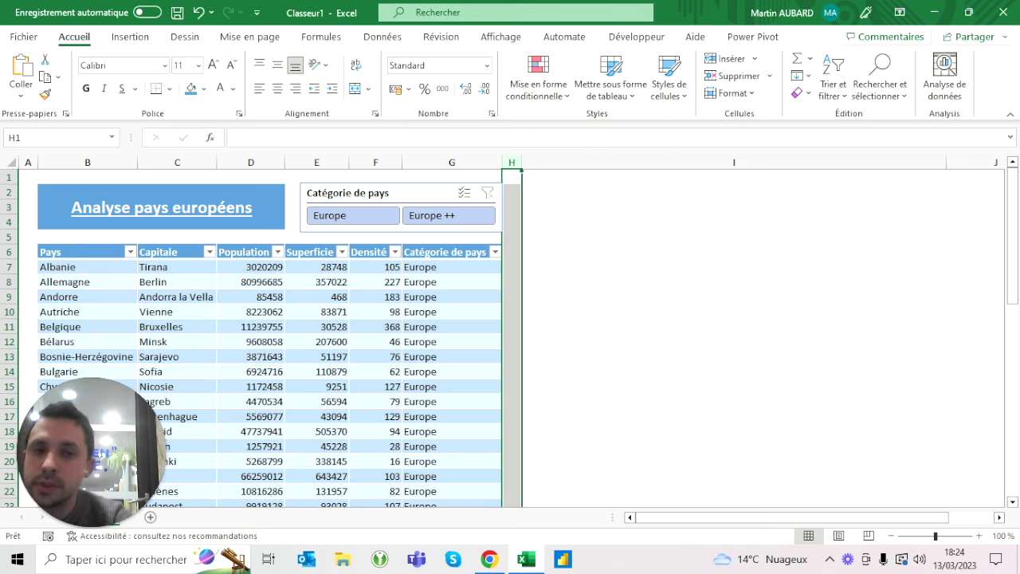
# - Delete the extra columns from I onward
pyautogui.press('Right')
pyautogui.hotkey('ctrl', 'space')
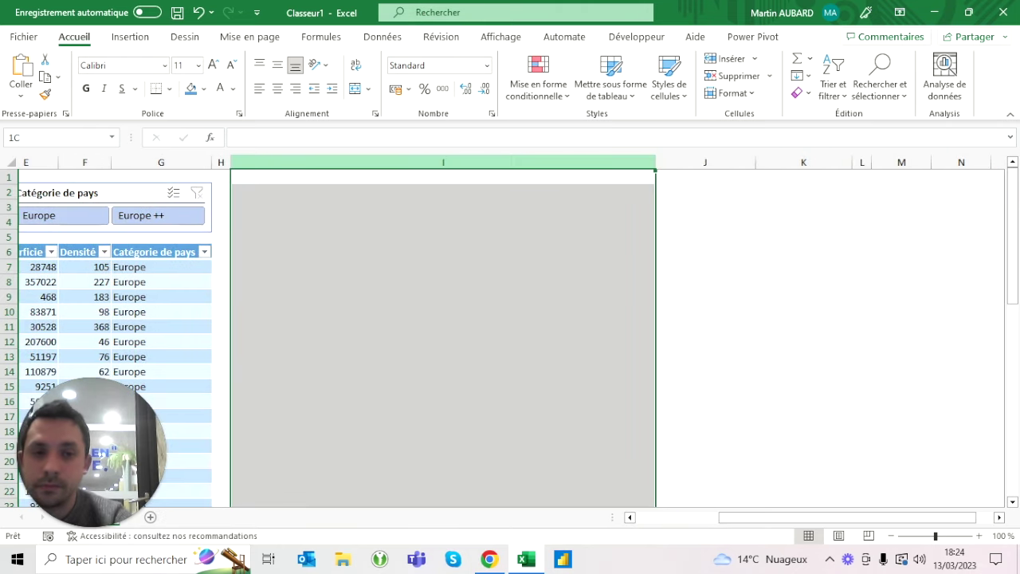
pyautogui.moveTo(443, 162); pyautogui.dragTo(857, 162)
pyautogui.rightClick(711, 162)
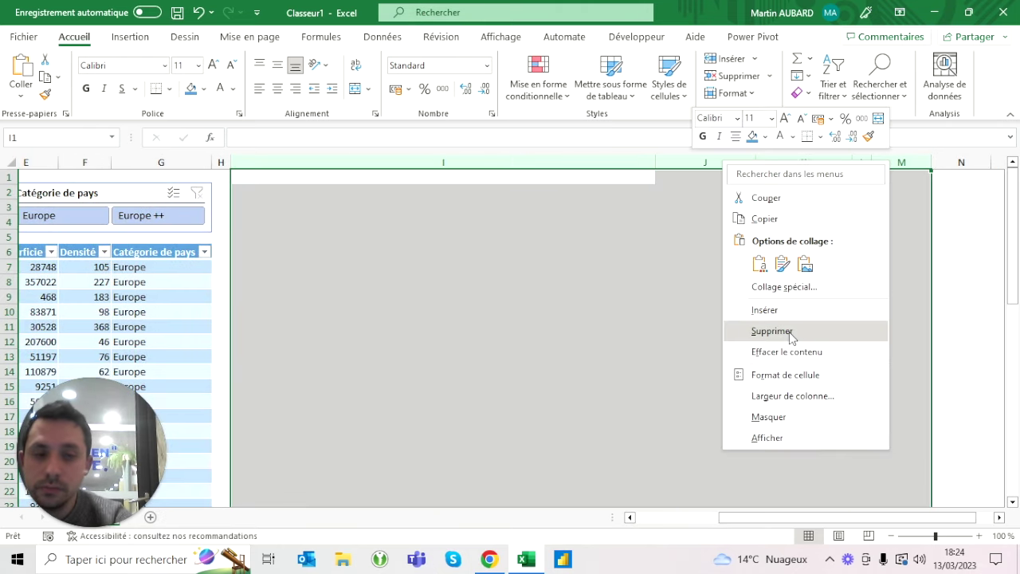
pyautogui.click(789, 335)
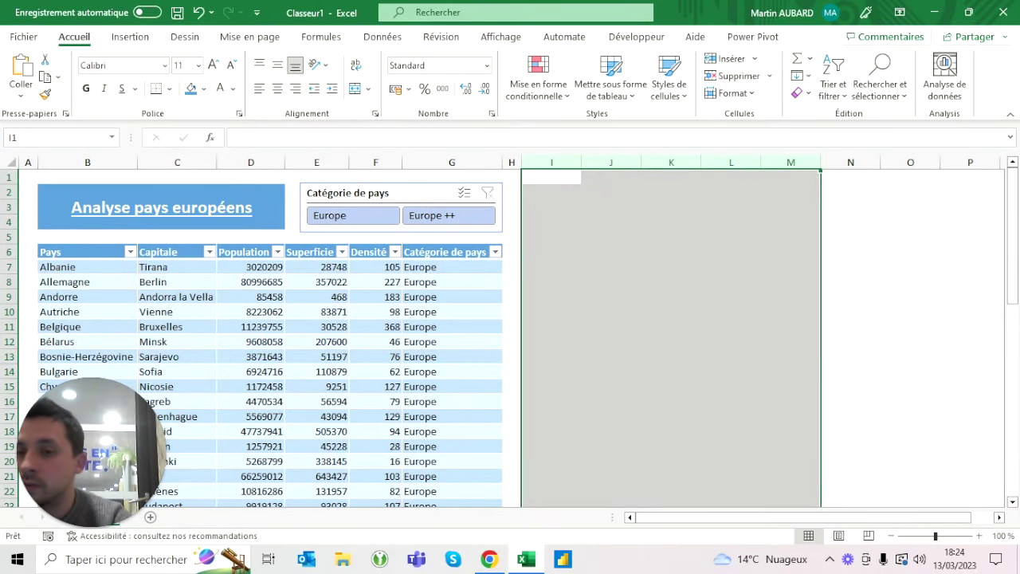
# - Centre the table header labels in B6:G6
pyautogui.click(84, 247)
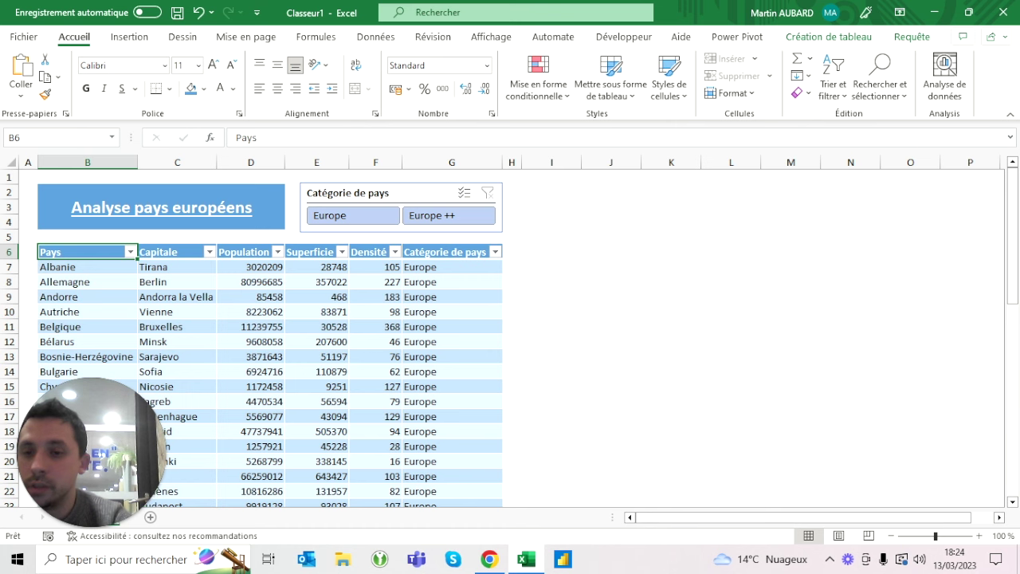
pyautogui.moveTo(63, 252); pyautogui.dragTo(470, 252)
pyautogui.click(278, 92)
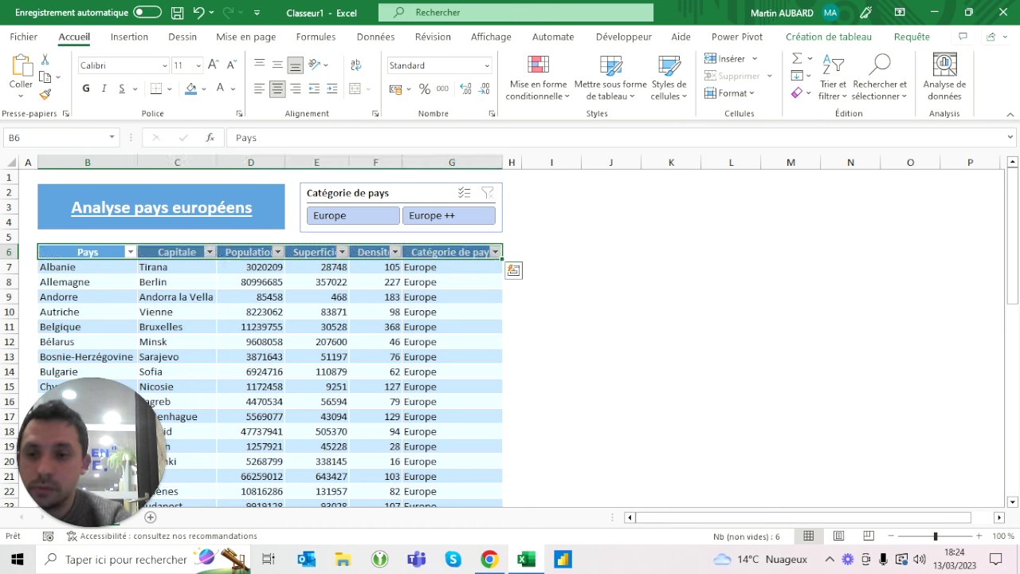
pyautogui.click(88, 267)
pyautogui.hotkey('shift', 'Right')
pyautogui.hotkey('ctrl', 'shift', 'Down')
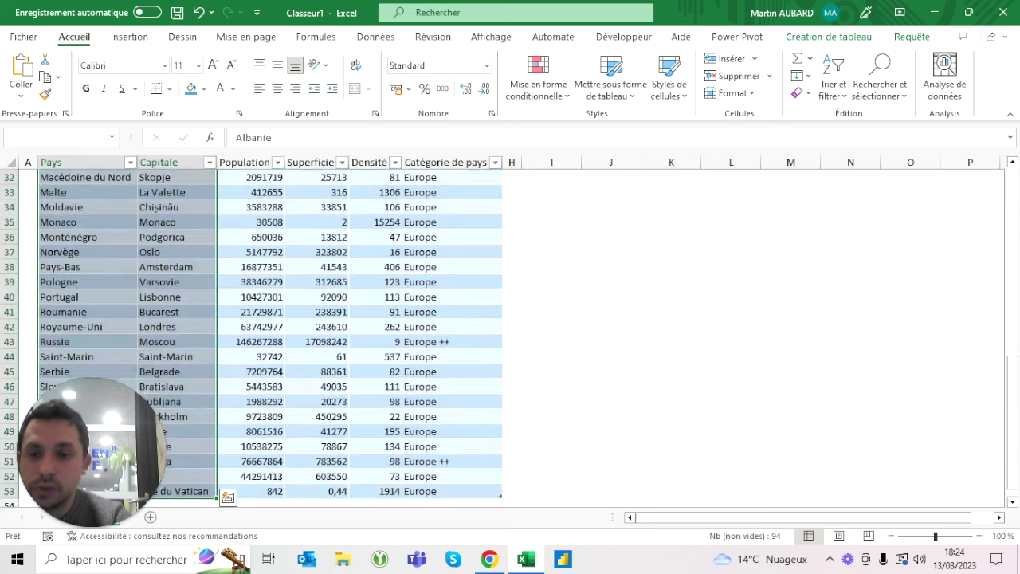
# - Indent the Pays and Capitale names and show Population and Superficie with thousands separators, no decimals
pyautogui.click(333, 90)
pyautogui.press('Right')
pyautogui.press('Right')
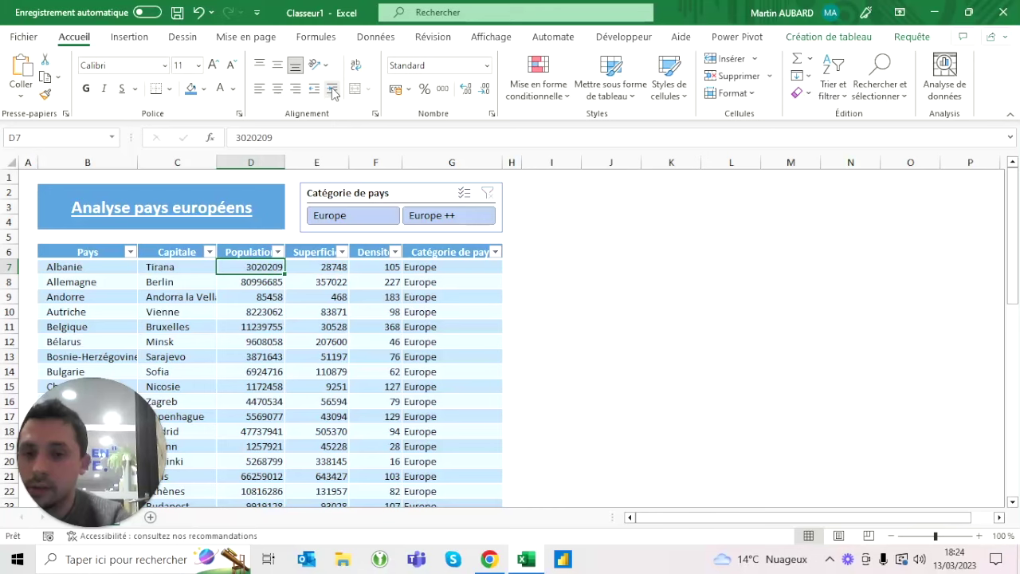
pyautogui.hotkey('shift', 'Right')
pyautogui.hotkey('ctrl', 'shift', 'Down')
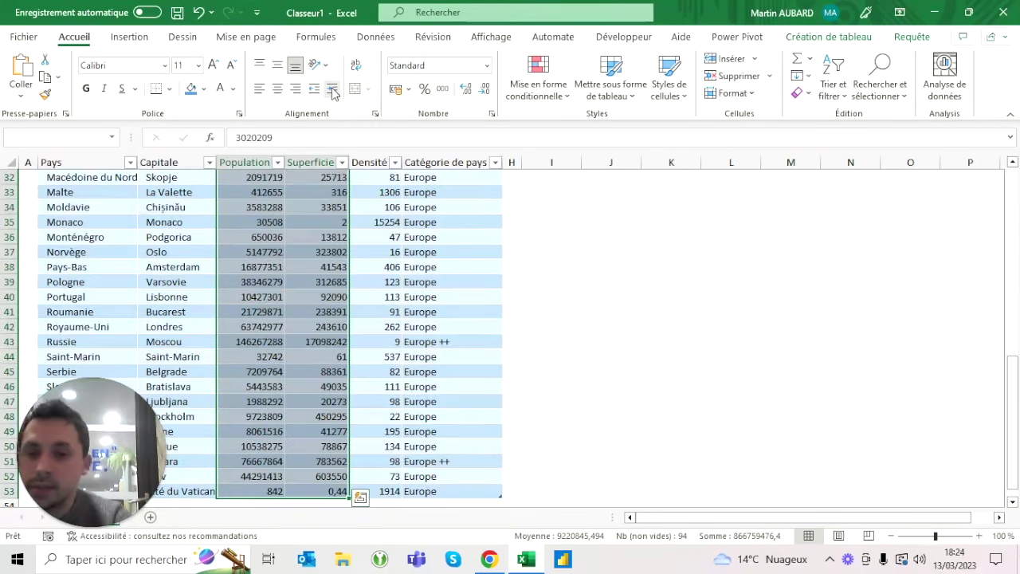
pyautogui.click(443, 89)
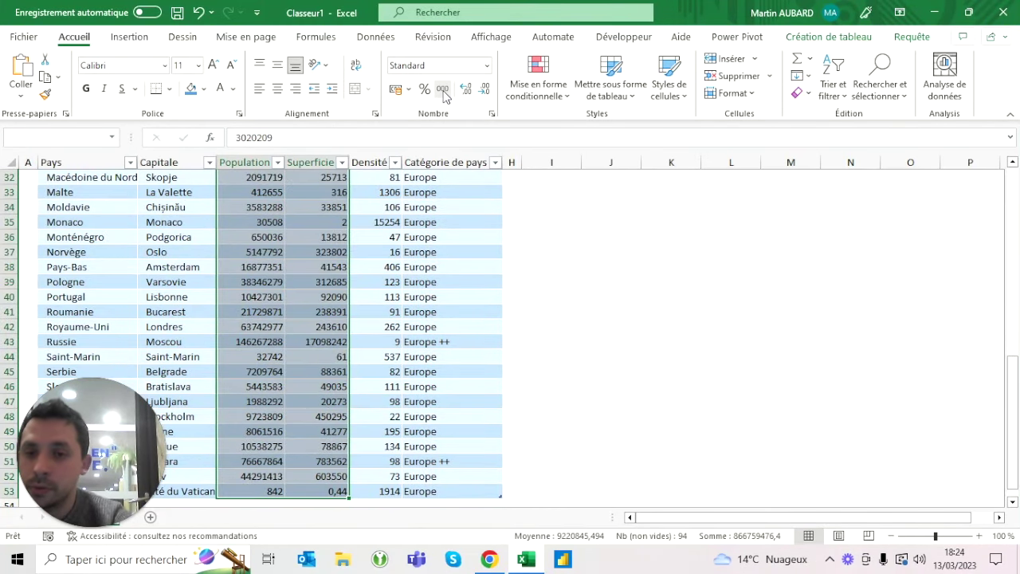
pyautogui.click(485, 89)
pyautogui.click(485, 89)
# - Deselect the numbers and refresh all data connections
pyautogui.click(569, 237)
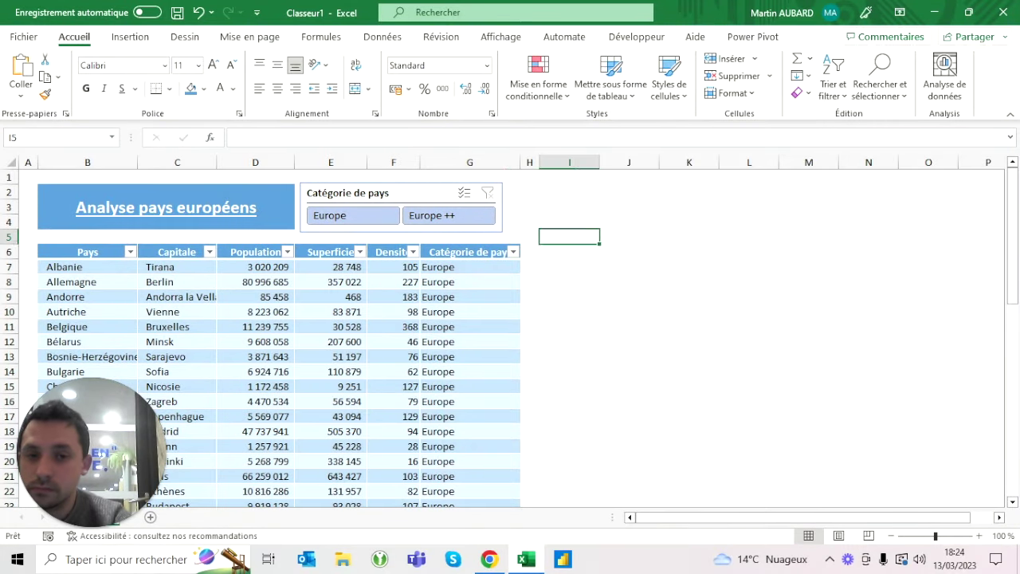
pyautogui.click(255, 311)
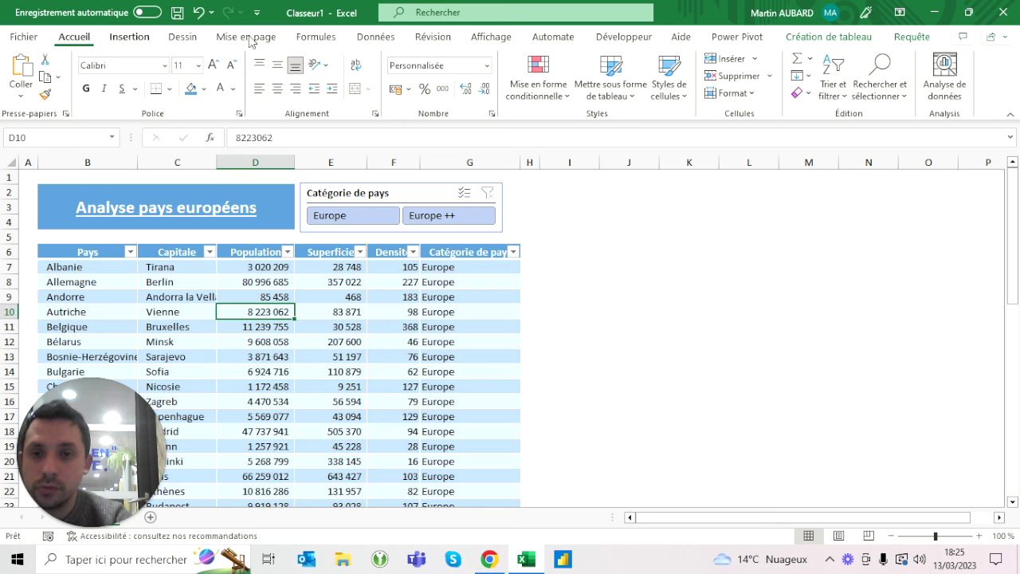
pyautogui.click(375, 37)
pyautogui.click(171, 71)
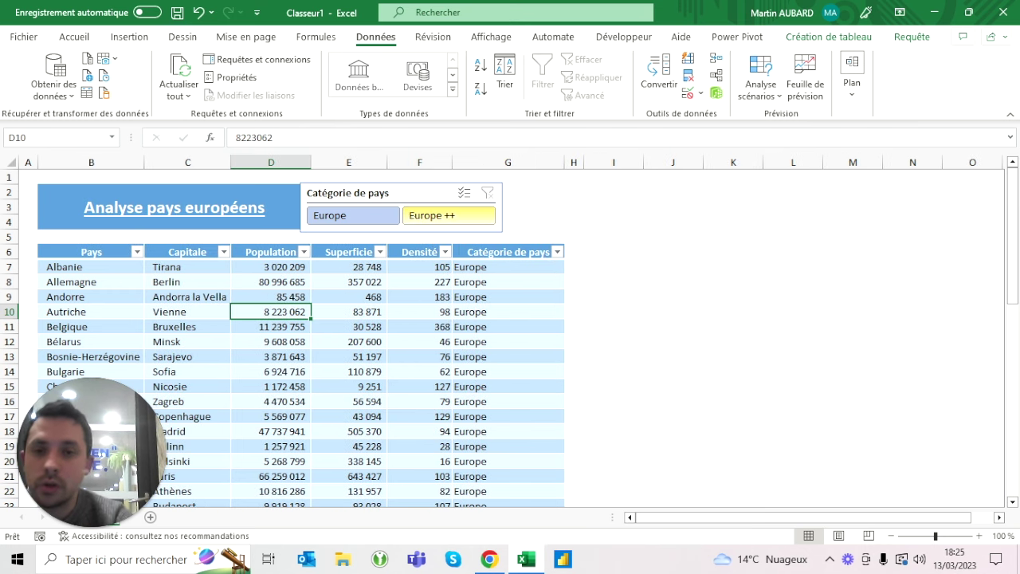
# - Widen the category slicer so its right edge lines up with column G
pyautogui.click(367, 193)
pyautogui.moveTo(367, 193); pyautogui.dragTo(388, 193)
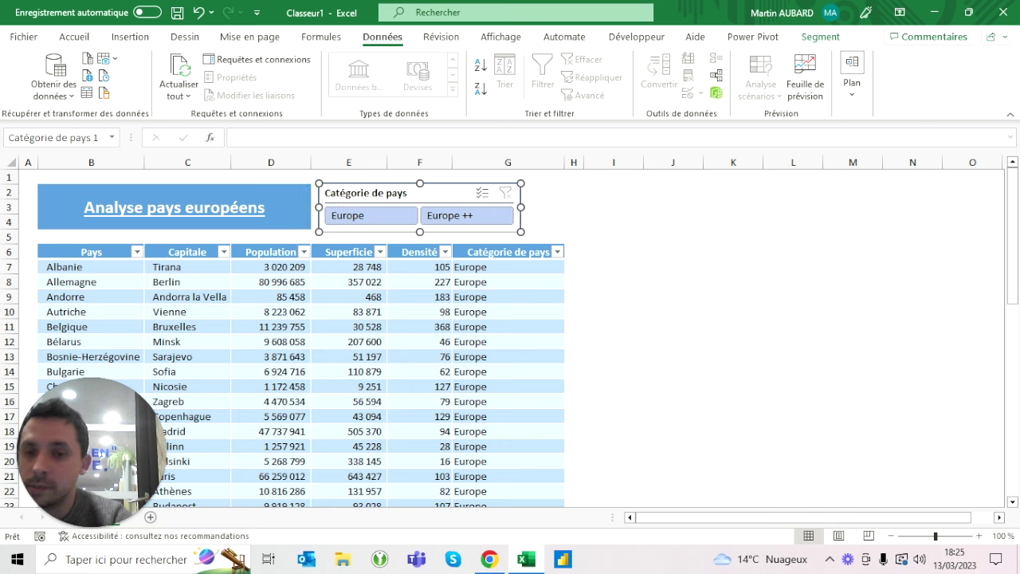
pyautogui.moveTo(525, 206); pyautogui.dragTo(564, 206)
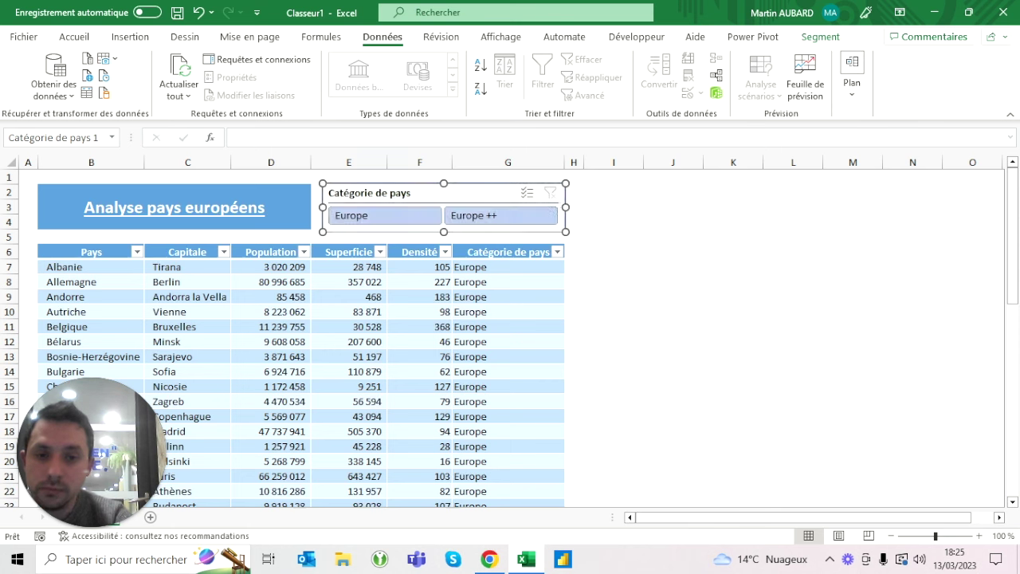
pyautogui.click(673, 237)
# - Select the Pays column B6:B53 together with the Population column D6:D53 as chart data
pyautogui.click(507, 252)
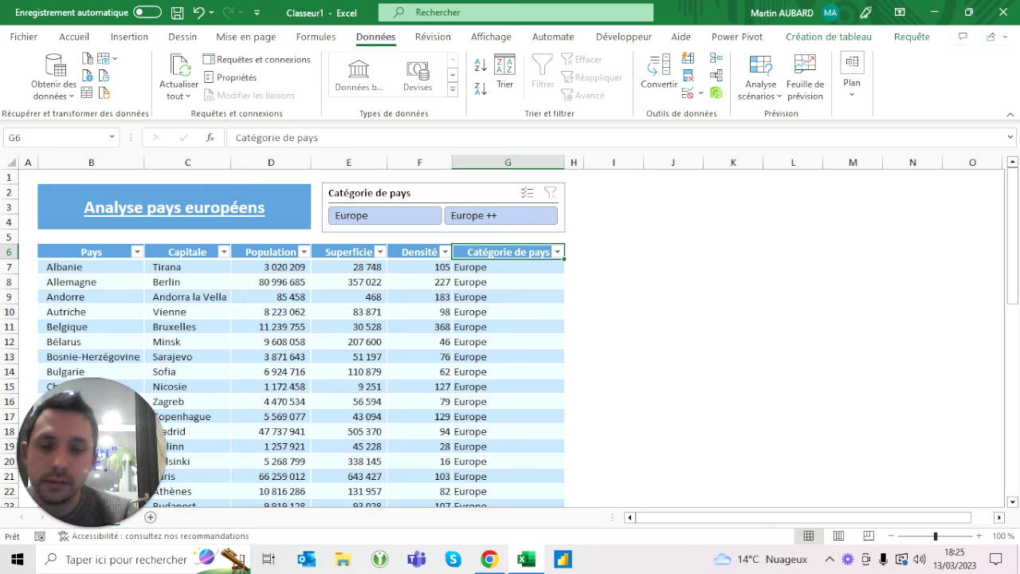
pyautogui.click(507, 282)
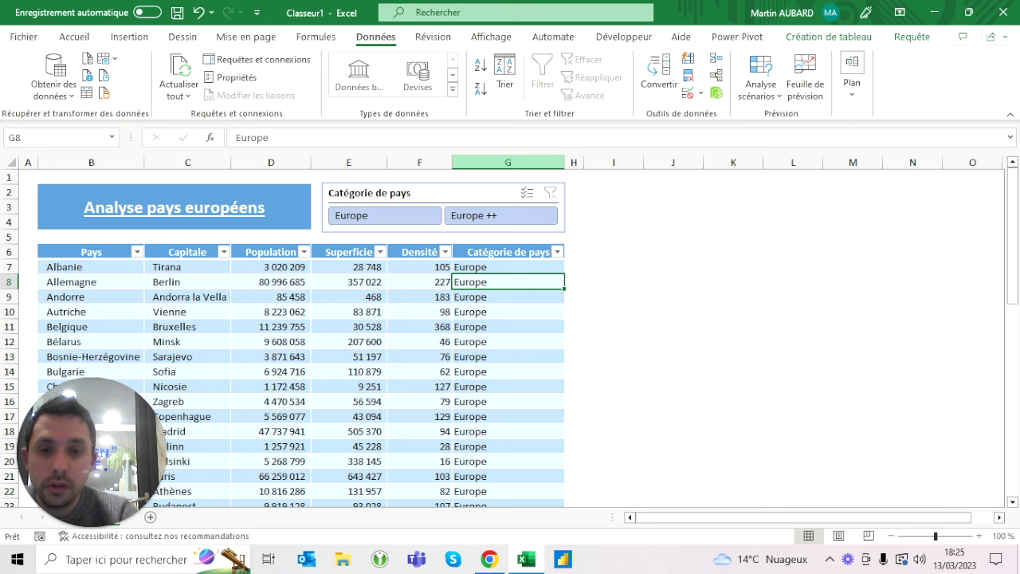
pyautogui.click(348, 312)
pyautogui.click(90, 252)
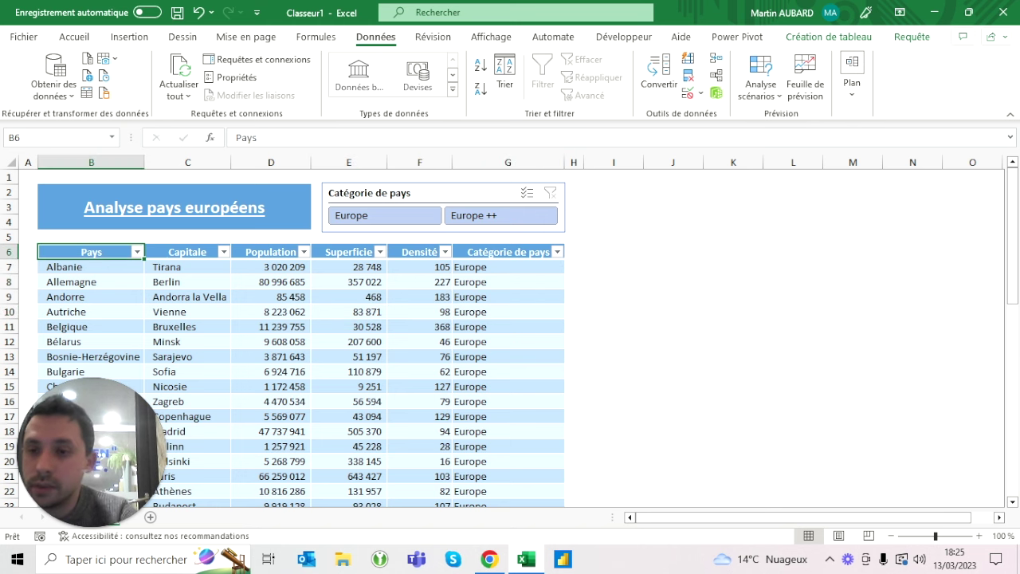
pyautogui.hotkey('ctrl', 'shift', 'Down')
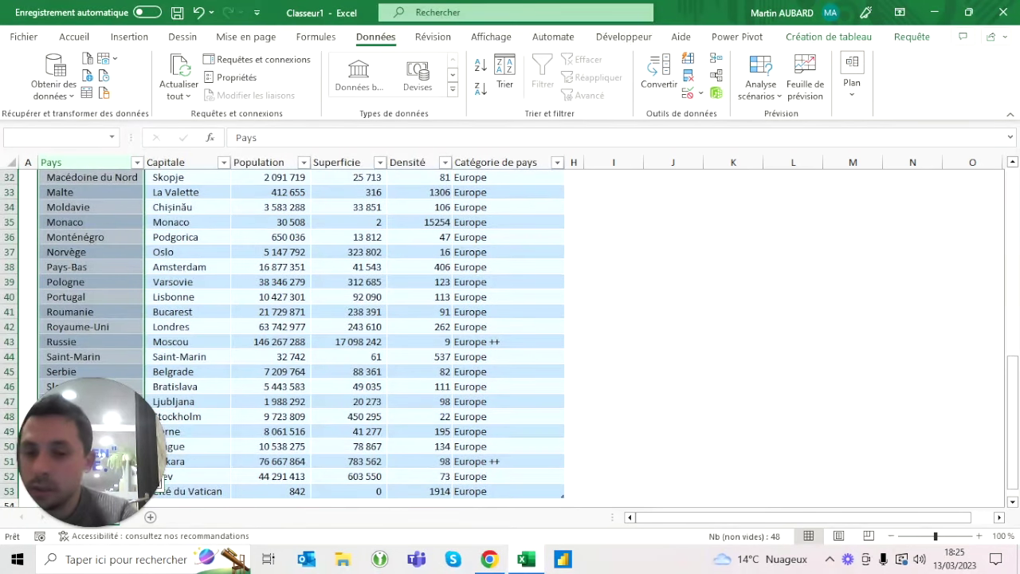
pyautogui.click(271, 491)
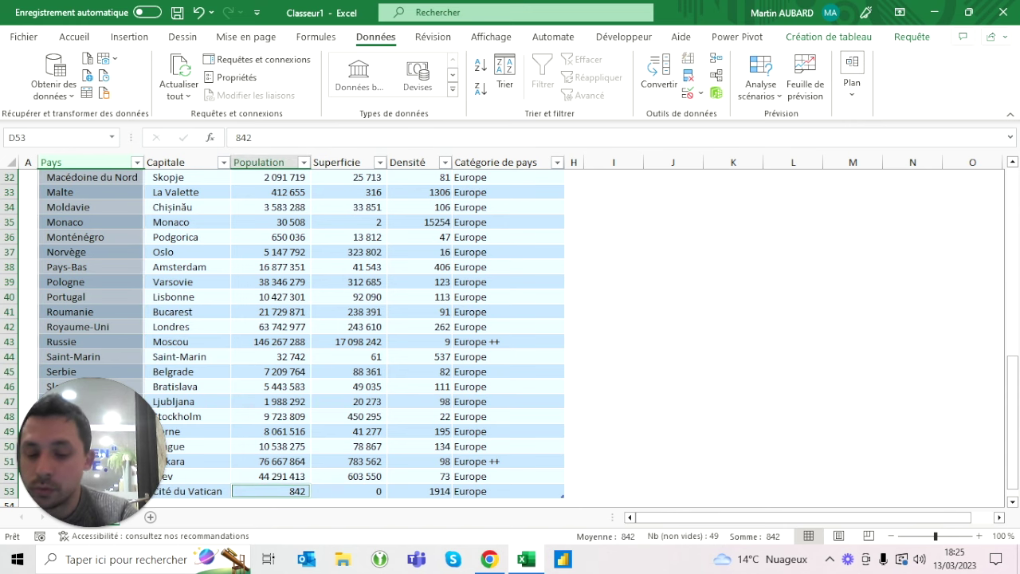
pyautogui.hotkey('ctrl', 'shift', 'Up')
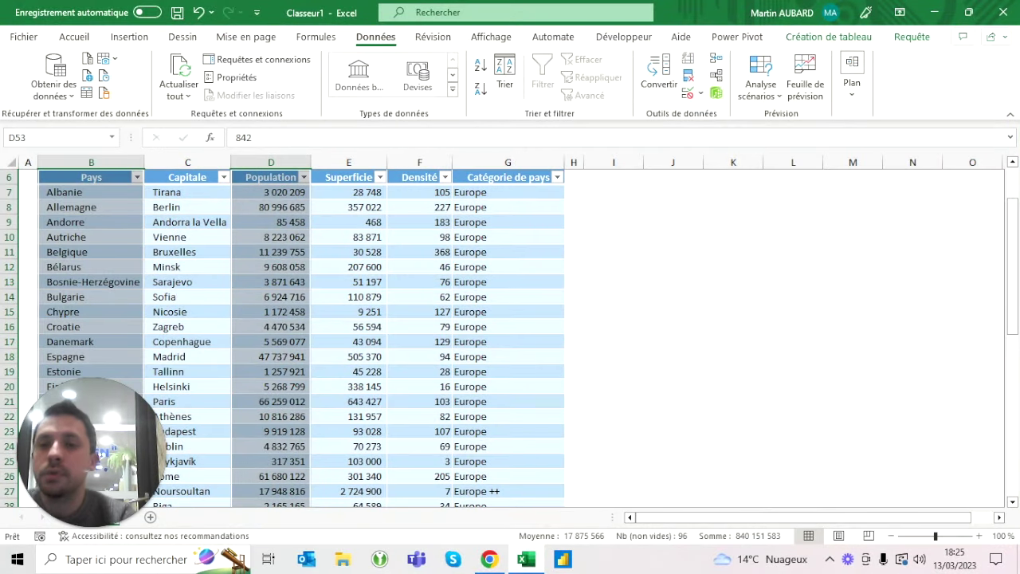
pyautogui.scroll(2, 299, 335)
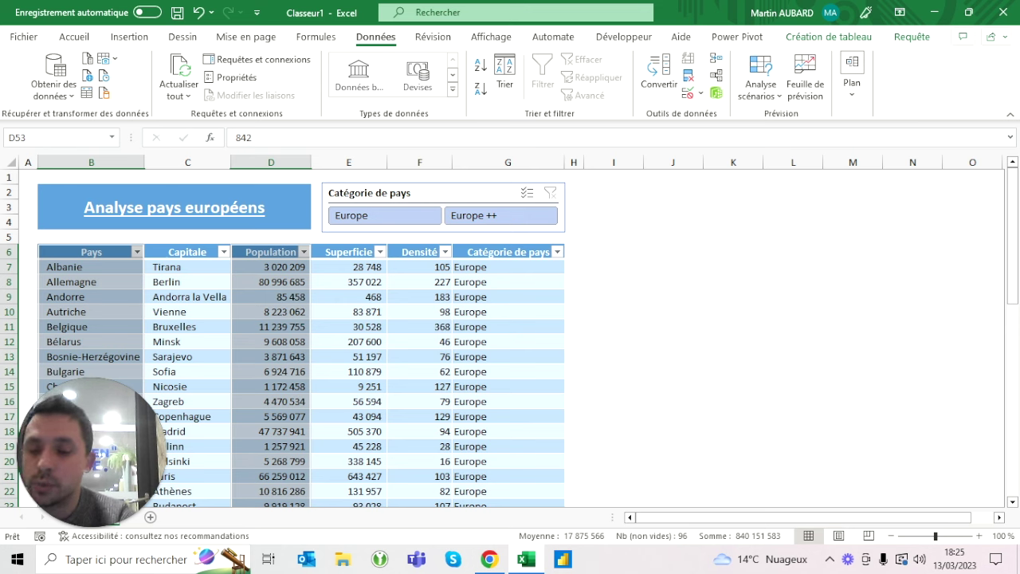
pyautogui.click(127, 38)
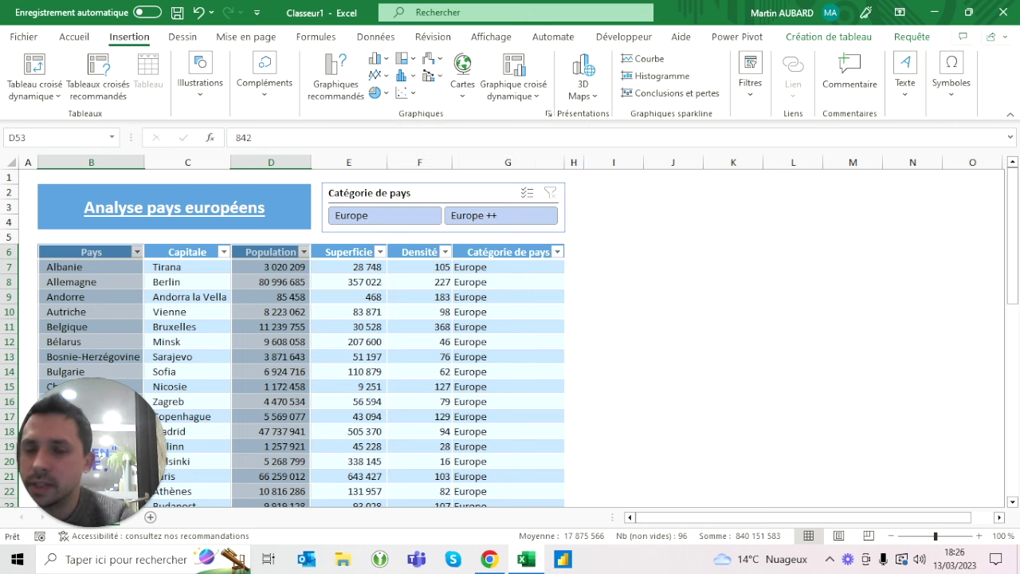
# - Insert a Treemap from the Hierarchy charts and drag it beside the countries table
pyautogui.click(405, 62)
pyautogui.click(411, 119)
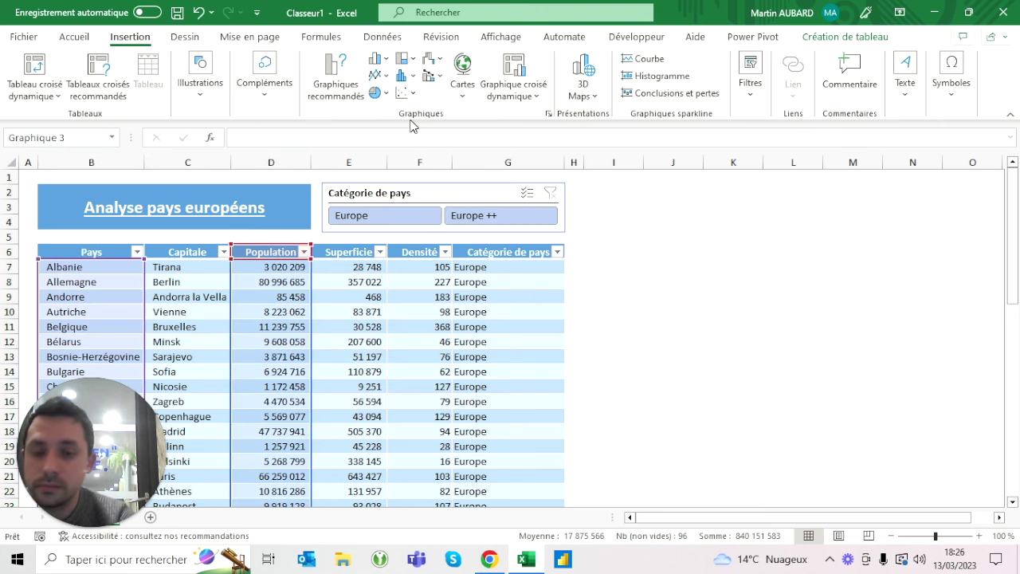
pyautogui.moveTo(414, 239)
pyautogui.mouseDown()
pyautogui.moveTo(604, 203)
pyautogui.moveTo(678, 212)
pyautogui.mouseUp()
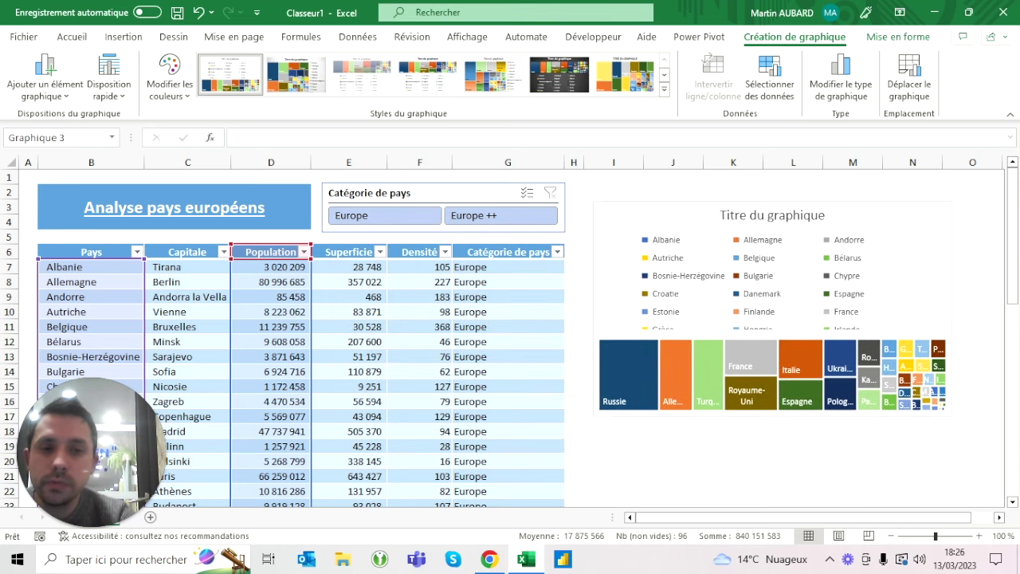
# - Discard an accidental pasted chart copy, then widen the treemap and shorten it from the bottom
pyautogui.hotkey('ctrl', 'c')
pyautogui.click(614, 192)
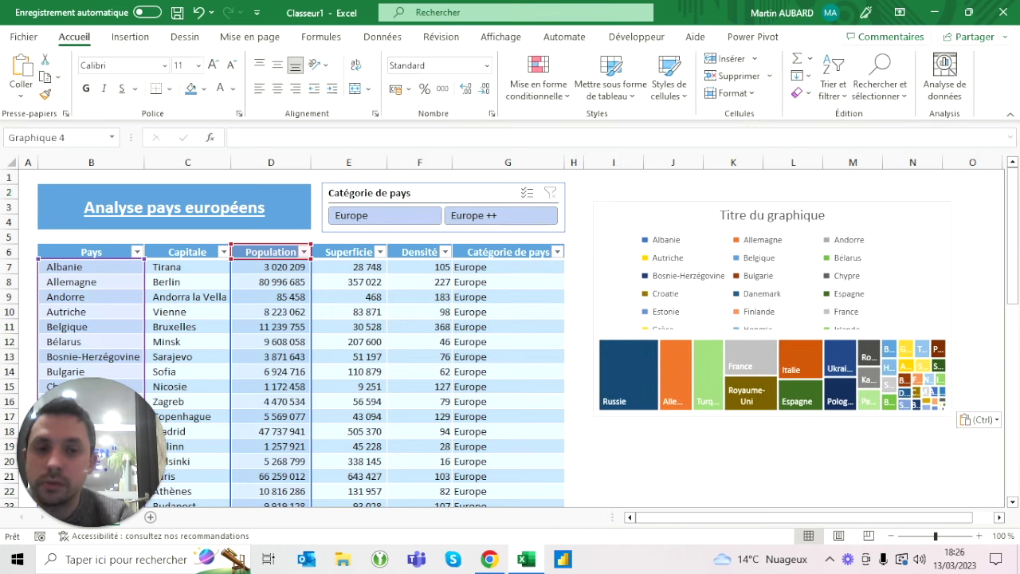
pyautogui.hotkey('ctrl', 'v')
pyautogui.press('Delete')
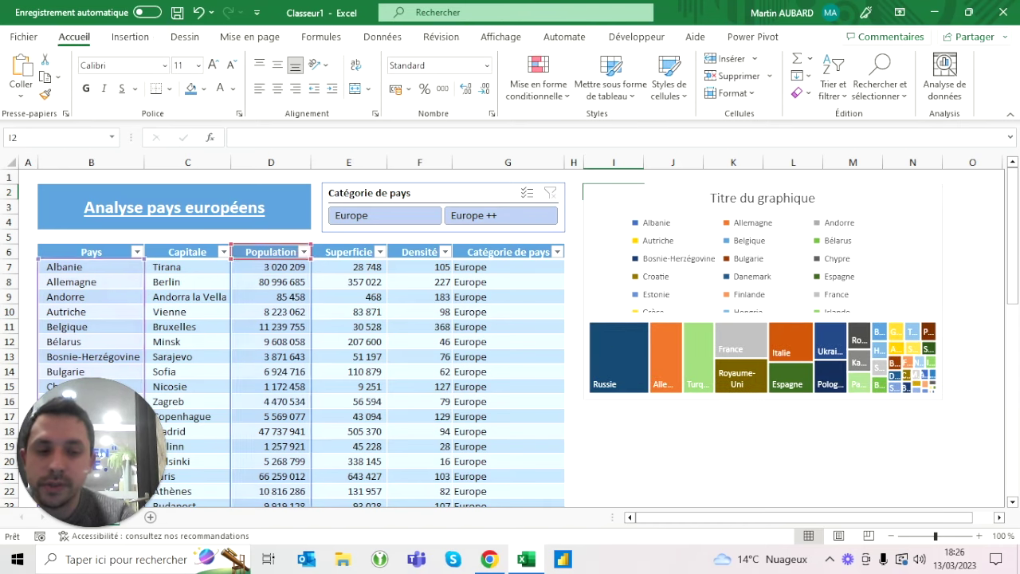
pyautogui.click(892, 200)
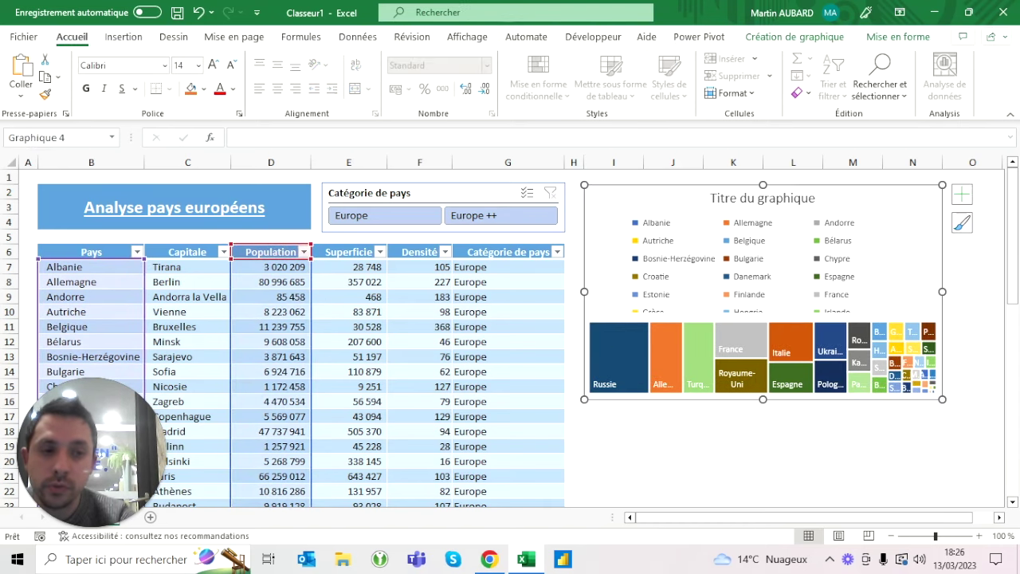
pyautogui.moveTo(942, 292); pyautogui.dragTo(988, 292)
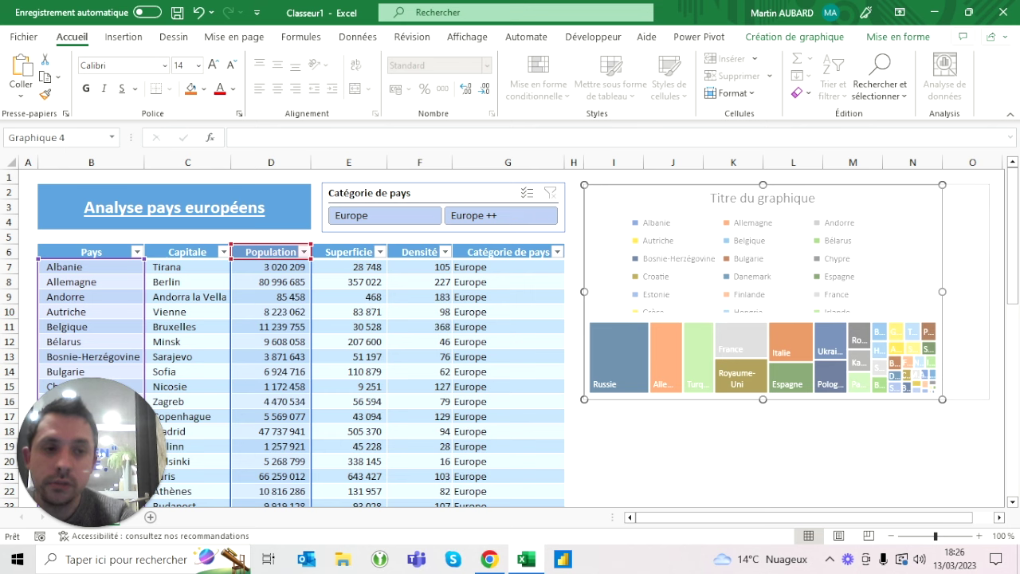
pyautogui.moveTo(785, 401); pyautogui.dragTo(786, 316)
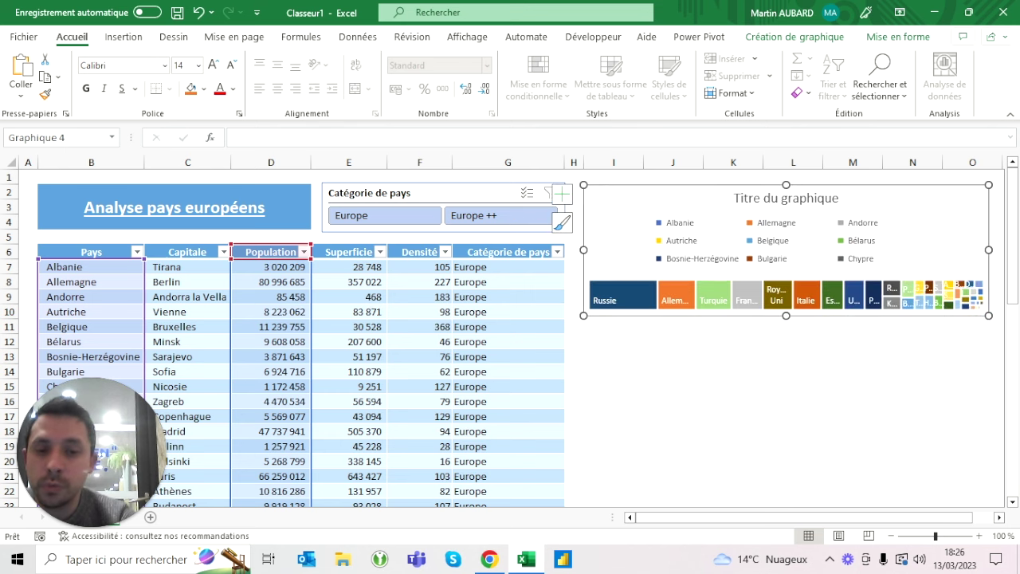
# - Delete the treemap's legend so the tiles fill the chart, then make it slightly taller
pyautogui.click(686, 250)
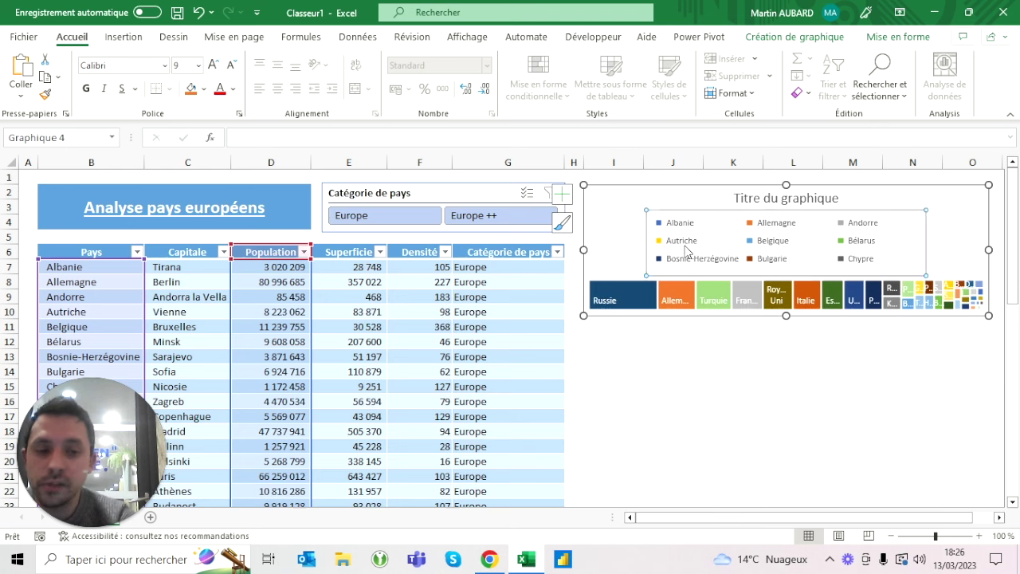
pyautogui.press('Delete')
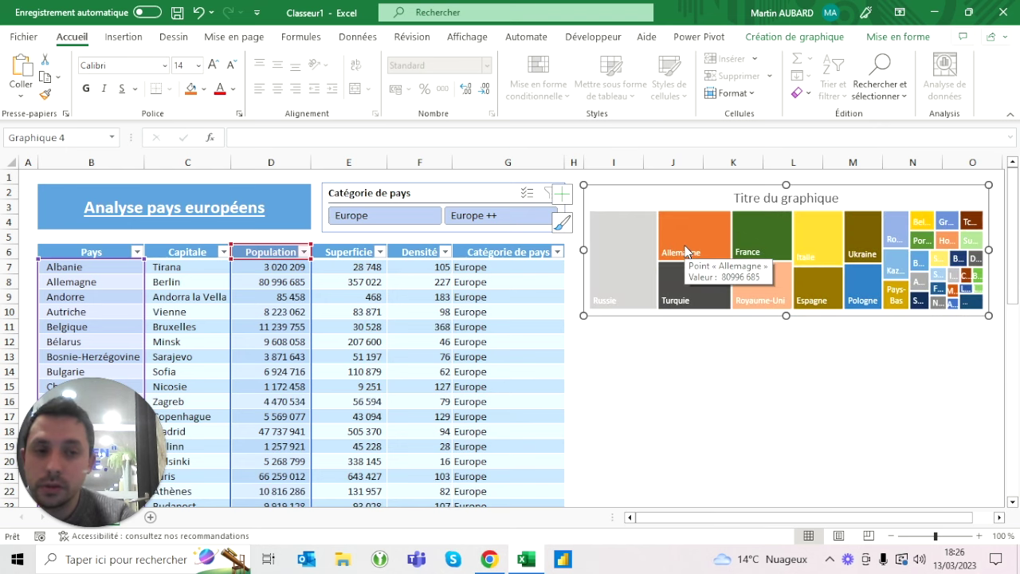
pyautogui.moveTo(786, 316); pyautogui.dragTo(786, 333)
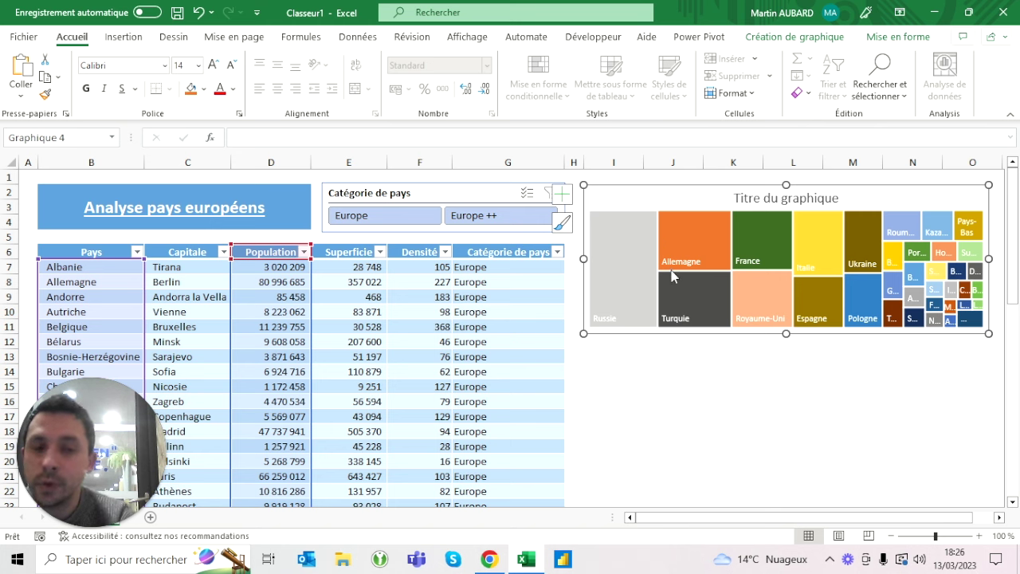
# - Replace the default chart title with 'Population par pays'
pyautogui.click(763, 199)
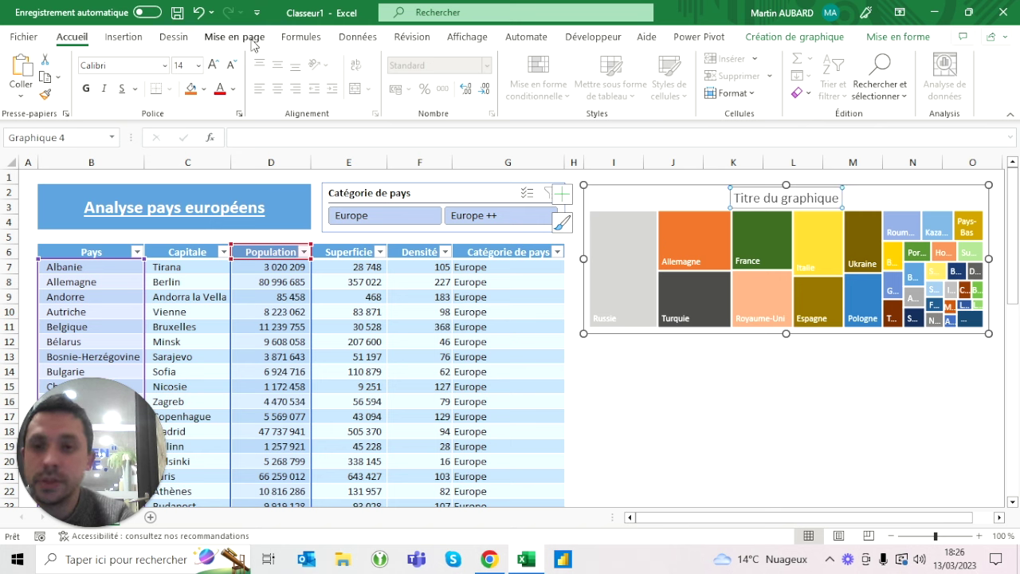
pyautogui.click(229, 67)
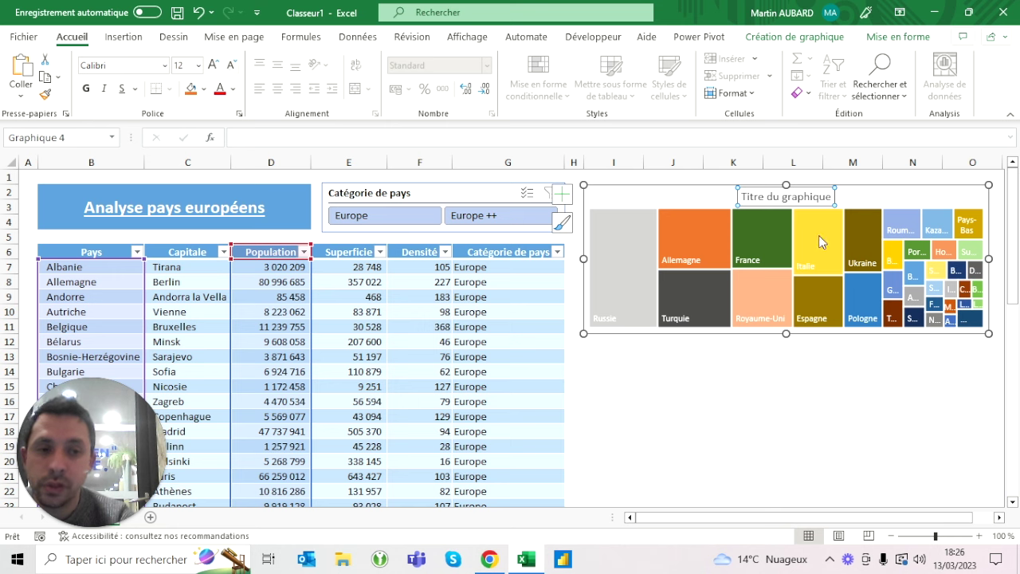
pyautogui.tripleClick(786, 196)
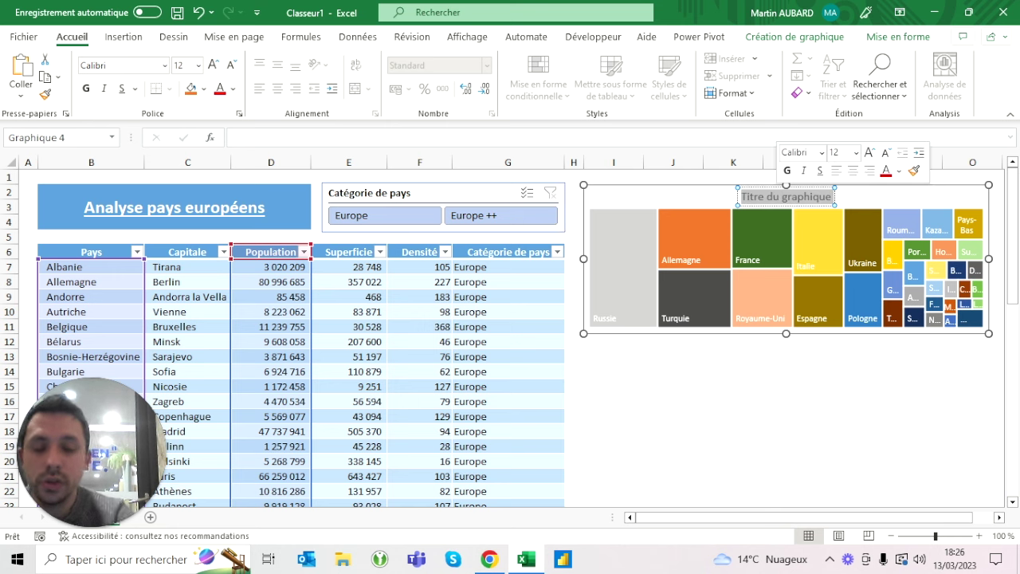
pyautogui.write('Population pa')
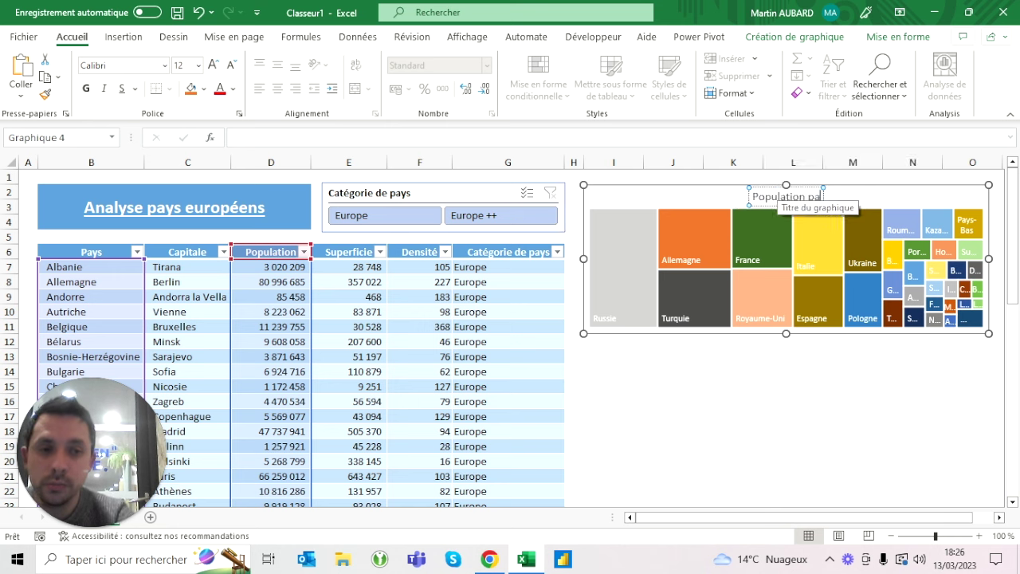
pyautogui.write('r pays')
pyautogui.click(673, 431)
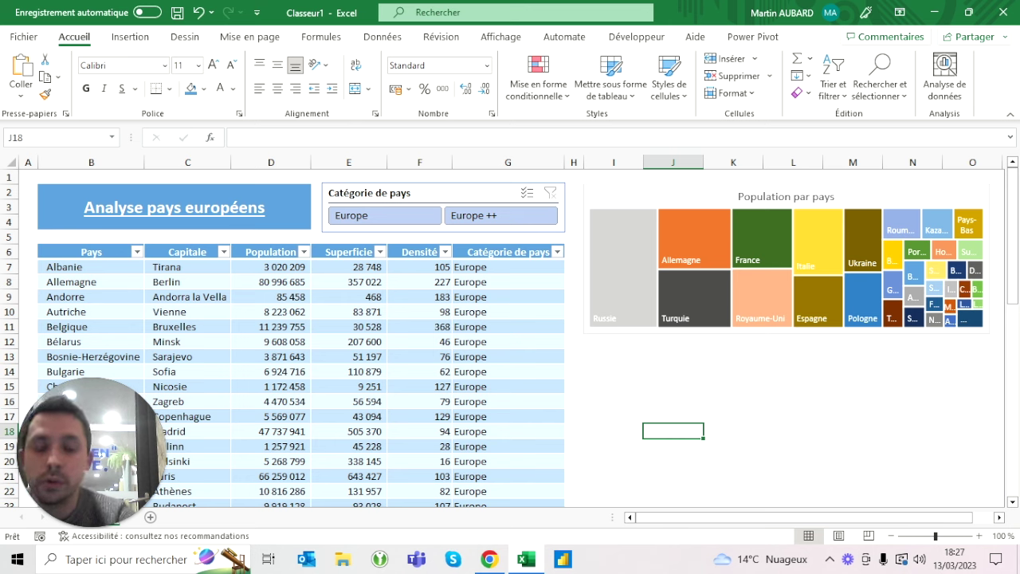
# - Hide the filter arrows in the countries table headers
pyautogui.click(507, 251)
pyautogui.click(829, 37)
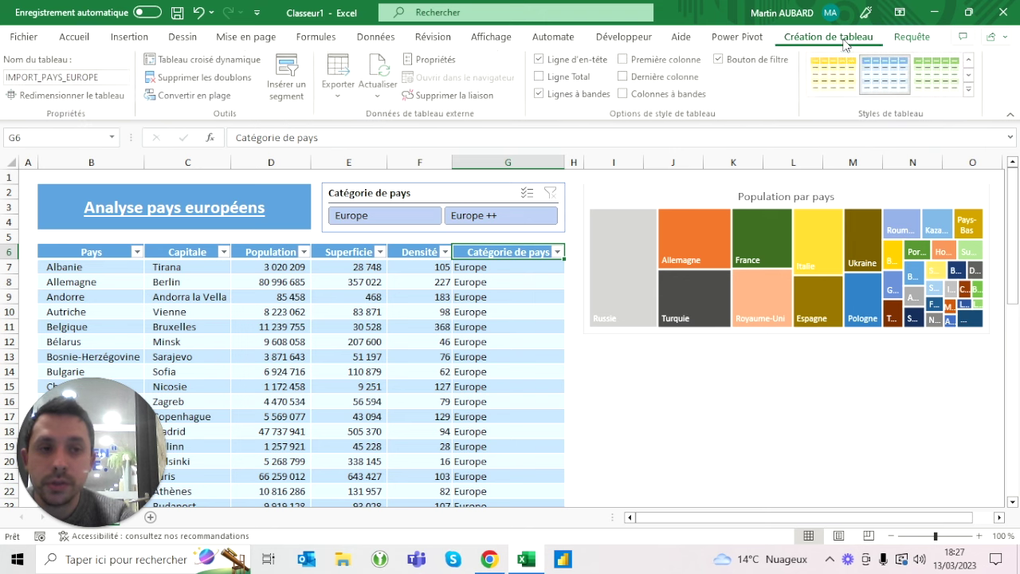
pyautogui.click(721, 60)
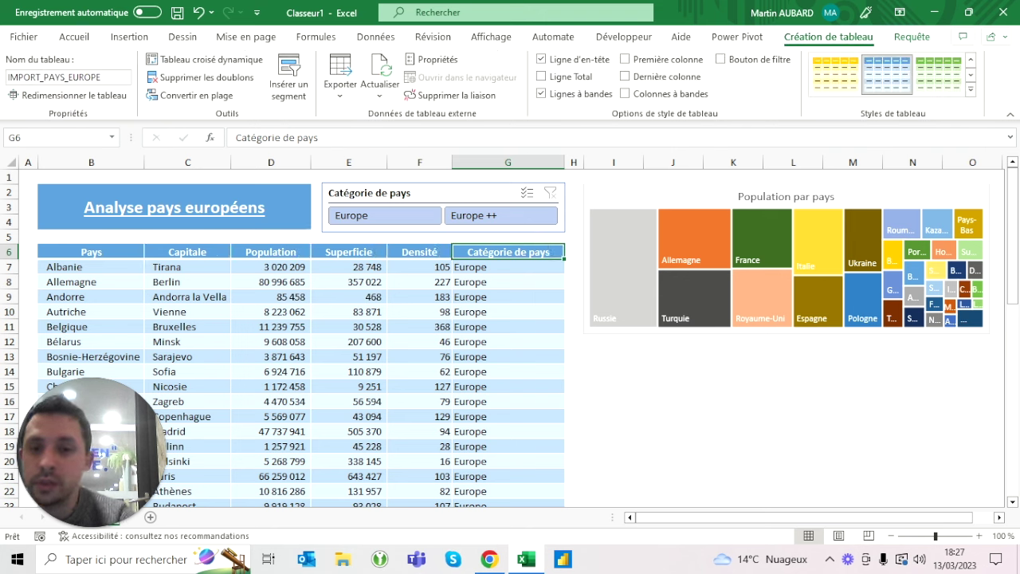
pyautogui.click(877, 199)
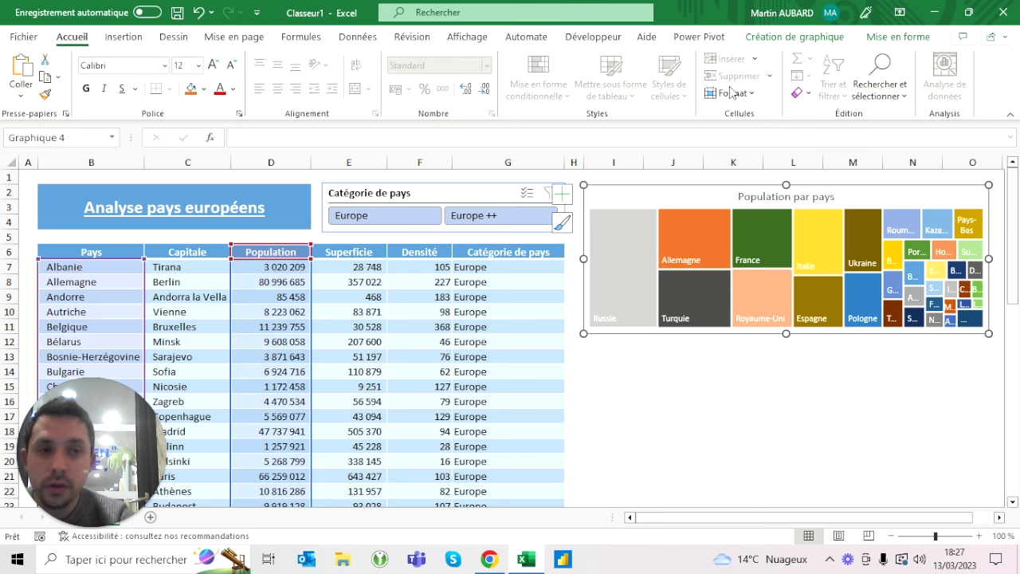
pyautogui.click(813, 40)
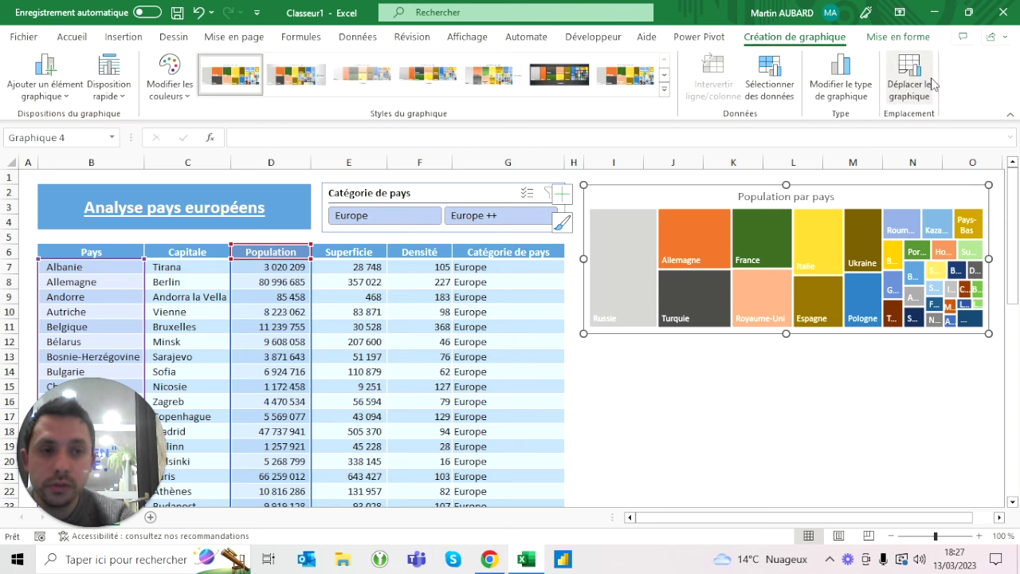
pyautogui.click(366, 193)
# - Copy the Pays and Superficie columns and paste them at cell I13
pyautogui.click(91, 235)
pyautogui.click(91, 252)
pyautogui.hotkey('ctrl', 'shift', 'Down')
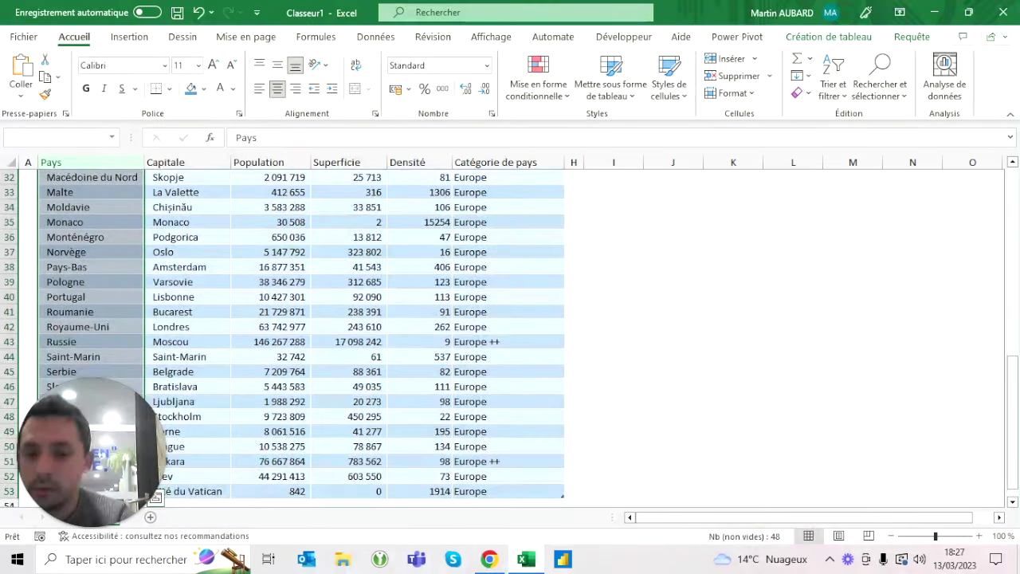
pyautogui.keyDown('ctrl'); pyautogui.click(336, 161); pyautogui.keyUp('ctrl')
pyautogui.scroll(10, 302, 335)
pyautogui.hotkey('ctrl', 'c')
pyautogui.click(613, 281)
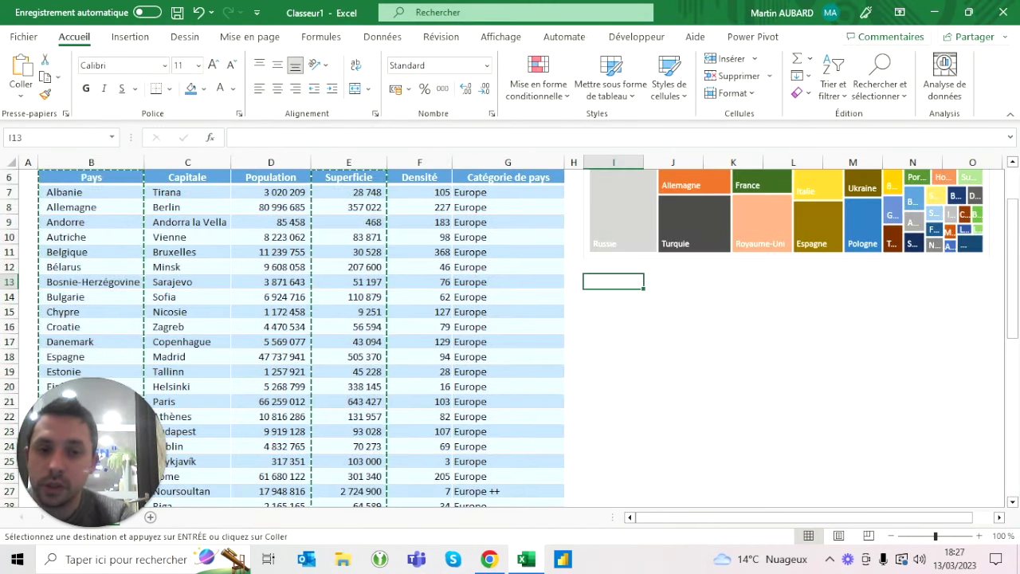
pyautogui.hotkey('ctrl', 'v')
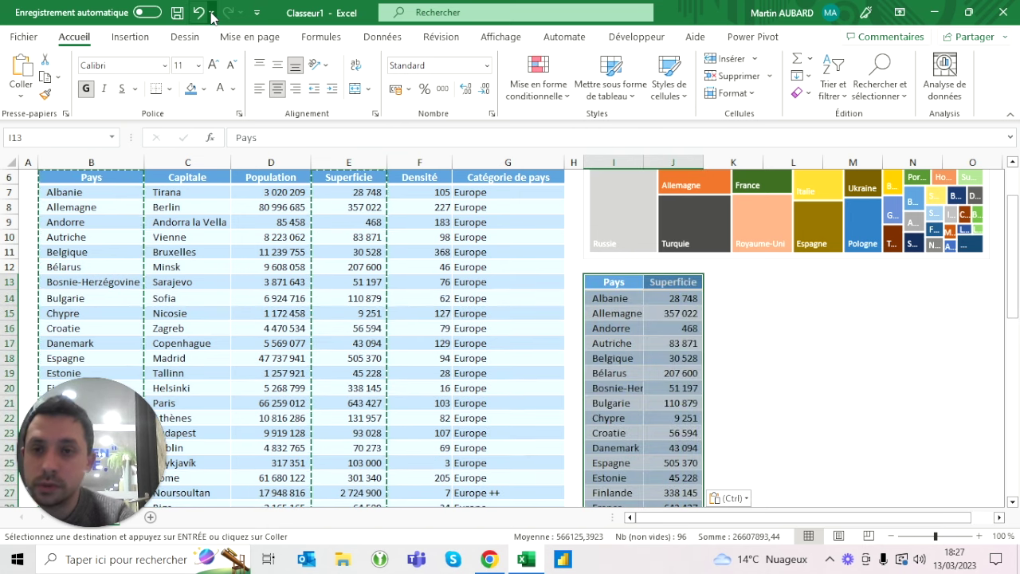
# - Undo the paste and select Pays (B6:B53) together with Superficie (E6:E53)
pyautogui.click(201, 14)
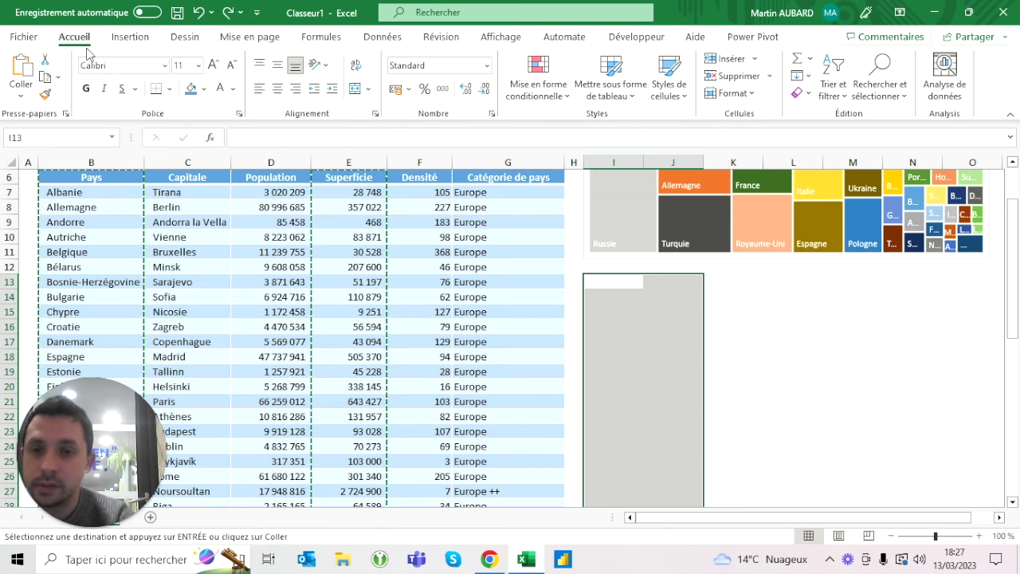
pyautogui.press('Escape')
pyautogui.hotkey('ctrl', 'shift', 'Down')
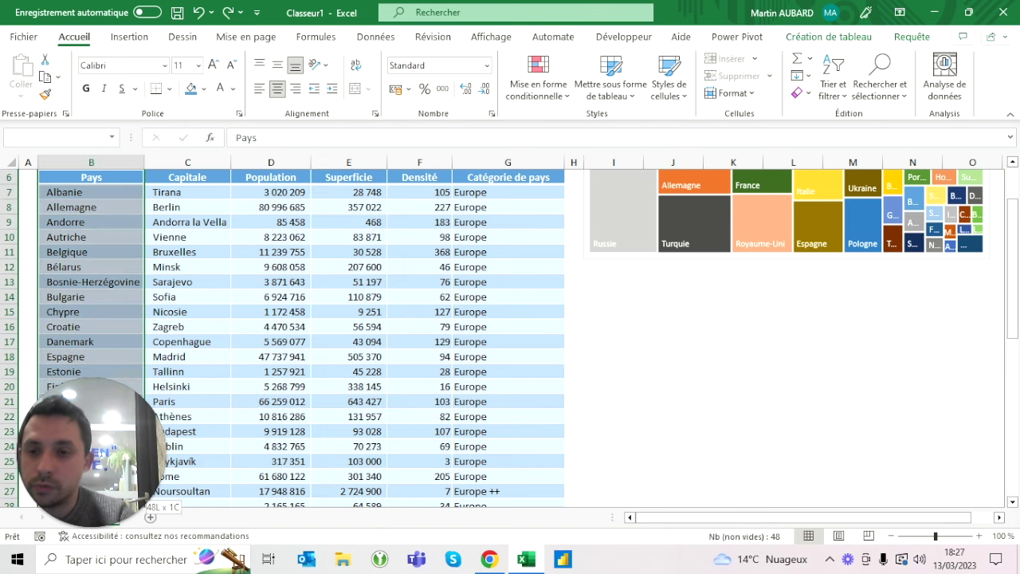
pyautogui.keyDown('ctrl'); pyautogui.click(349, 491); pyautogui.keyUp('ctrl')
pyautogui.hotkey('ctrl', 'shift', 'Up')
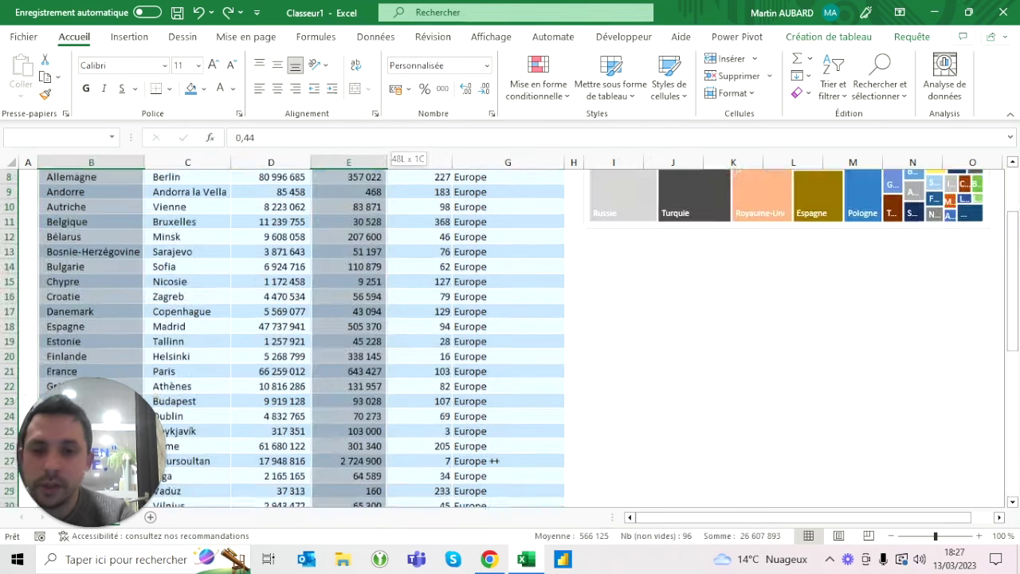
# - Insert a treemap of area by country and relocate it to cell I13
pyautogui.click(129, 37)
pyautogui.click(403, 59)
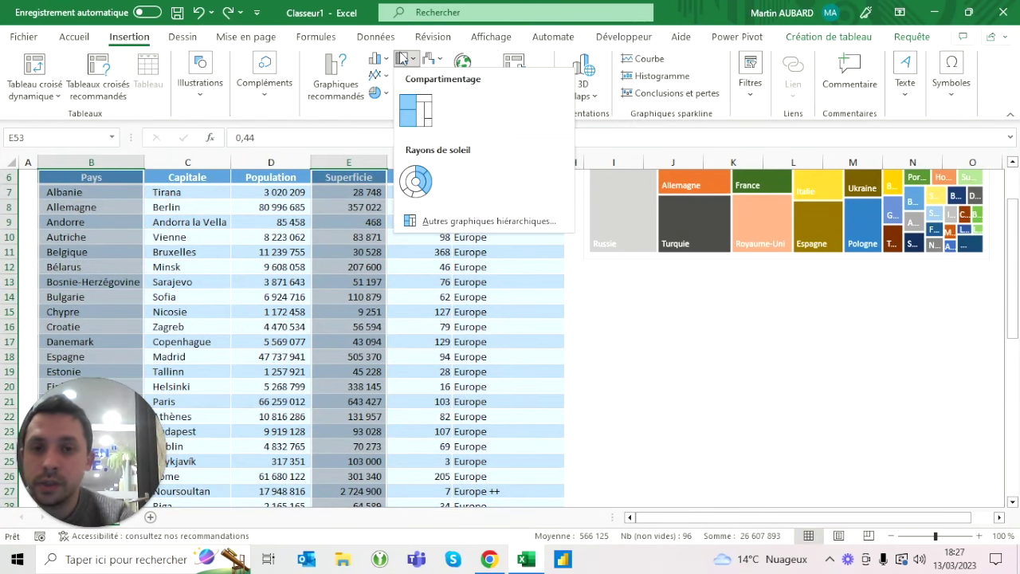
pyautogui.click(415, 110)
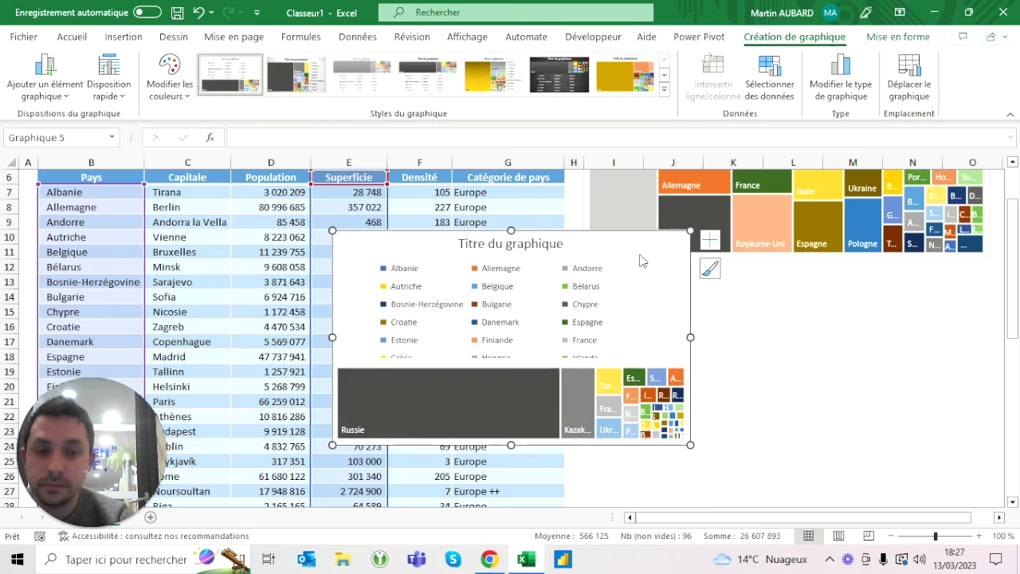
pyautogui.moveTo(644, 261); pyautogui.dragTo(467, 286)
pyautogui.hotkey('ctrl', 'c')
pyautogui.click(613, 281)
pyautogui.hotkey('ctrl', 'v')
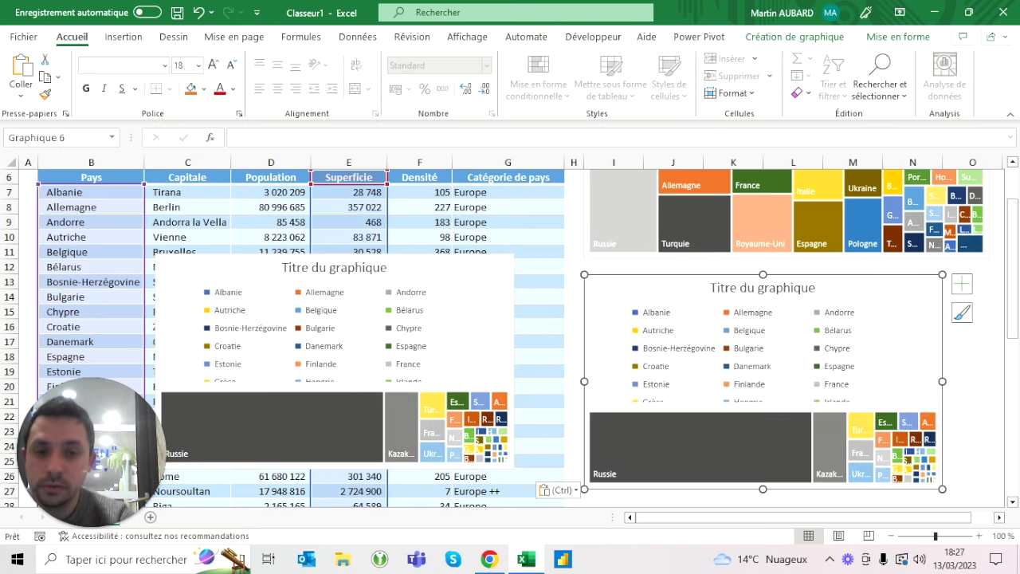
pyautogui.click(335, 267)
pyautogui.press('Delete')
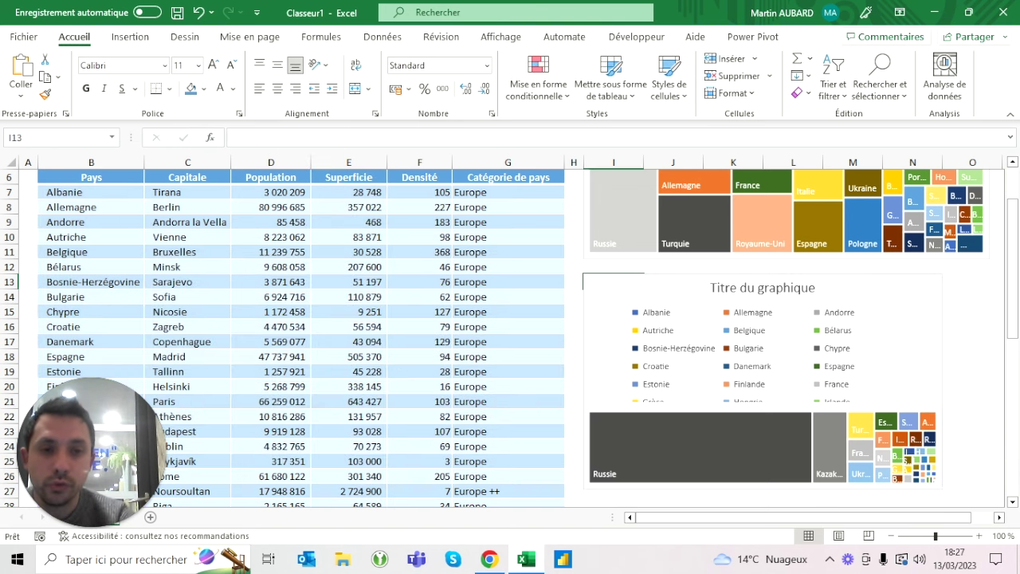
# - Size the area treemap to 5,29 cm high and 14,37 cm wide
pyautogui.scroll(2, 668, 317)
pyautogui.click(645, 212)
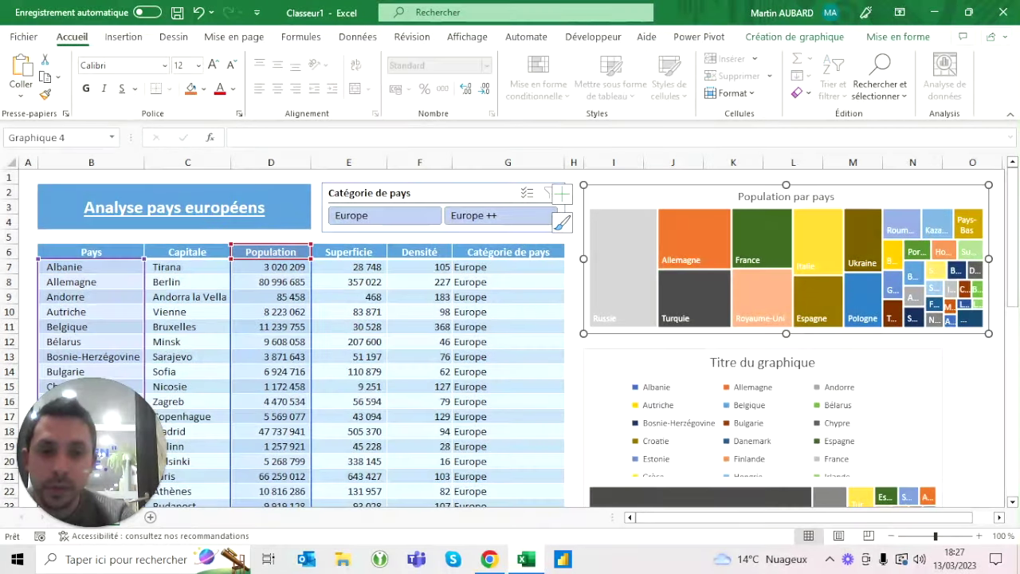
pyautogui.click(900, 40)
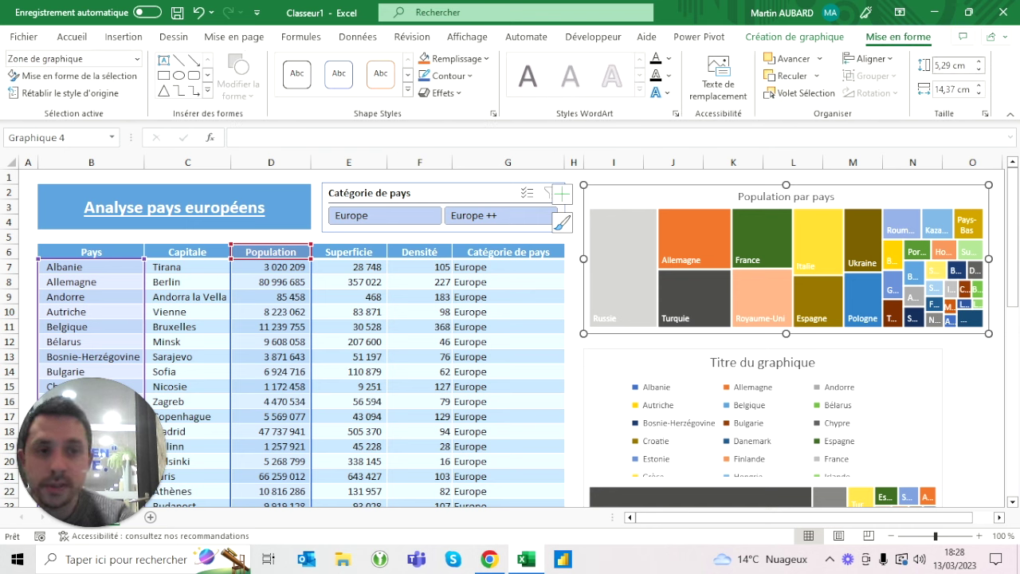
pyautogui.press('Tab')
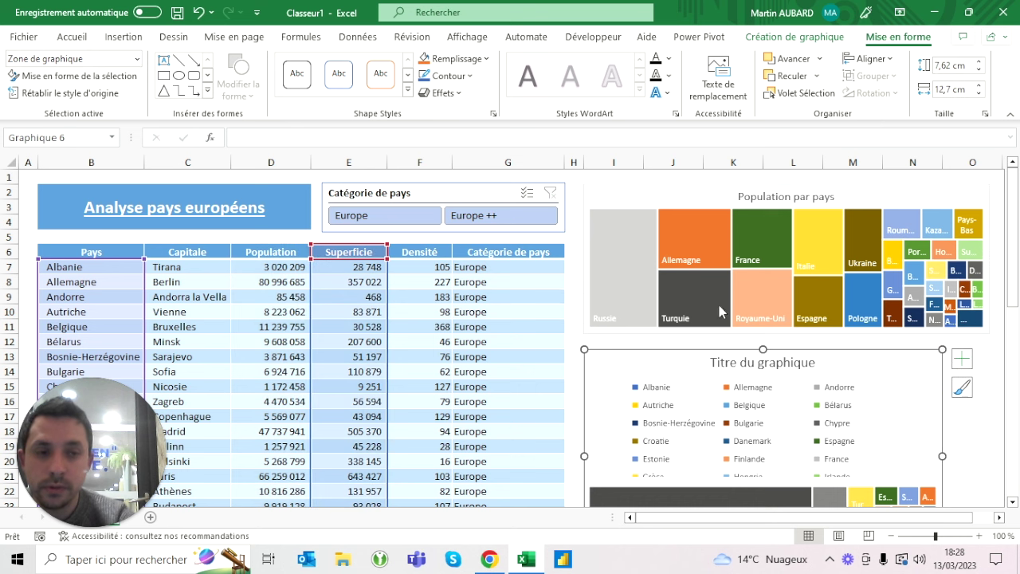
pyautogui.click(953, 66)
pyautogui.write('5,29')
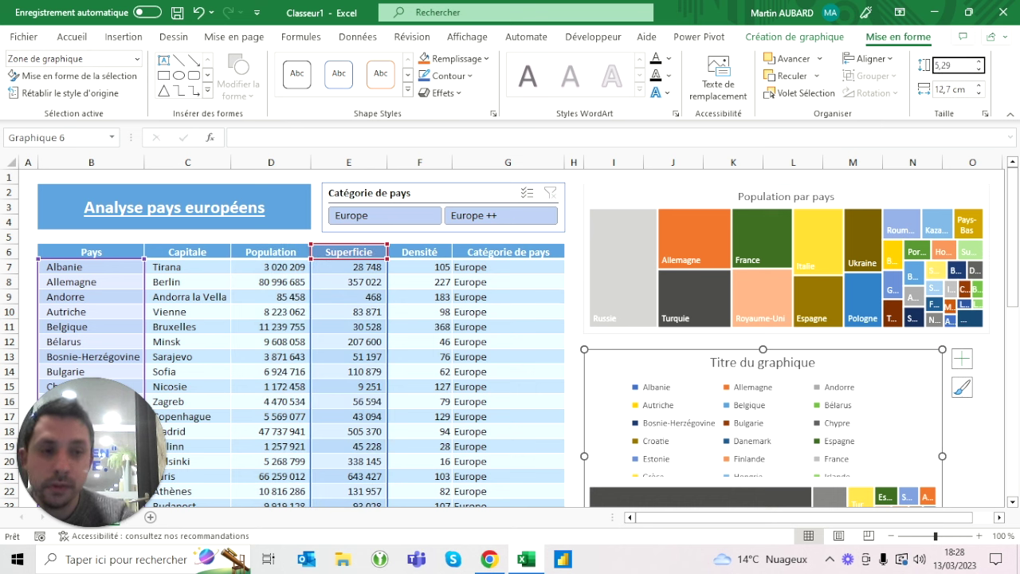
pyautogui.press('Tab')
pyautogui.write('14,')
pyautogui.press('Return')
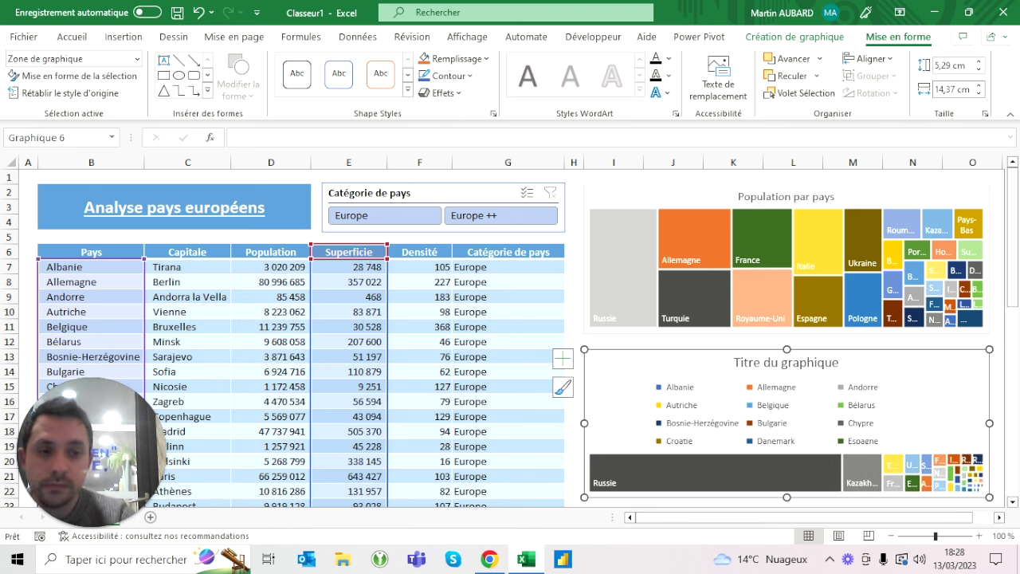
# - Delete the area treemap's legend and title it 'Superficie par pays' in a smaller font
pyautogui.click(695, 421)
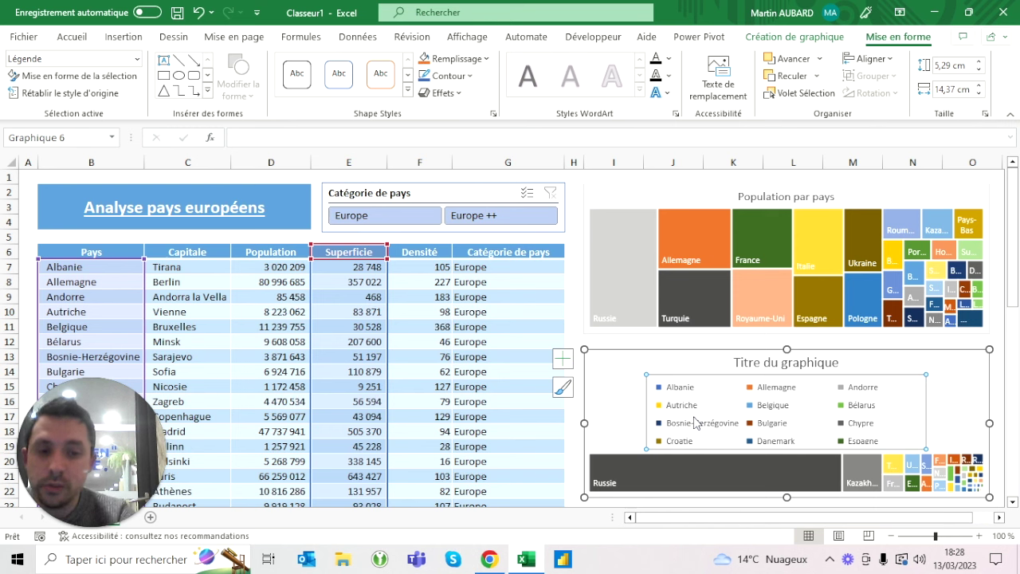
pyautogui.press('Delete')
pyautogui.click(768, 365)
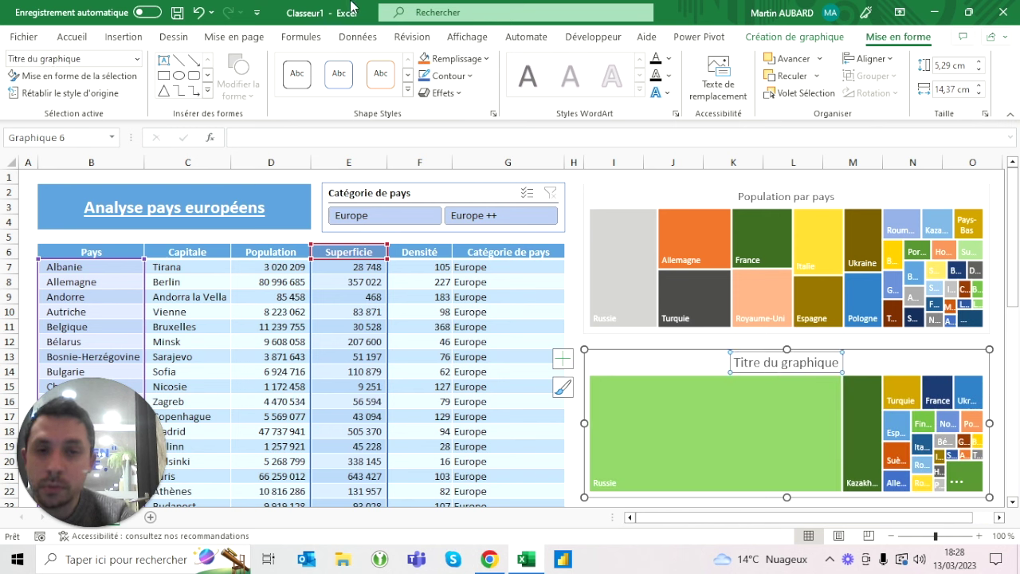
pyautogui.click(72, 37)
pyautogui.click(231, 66)
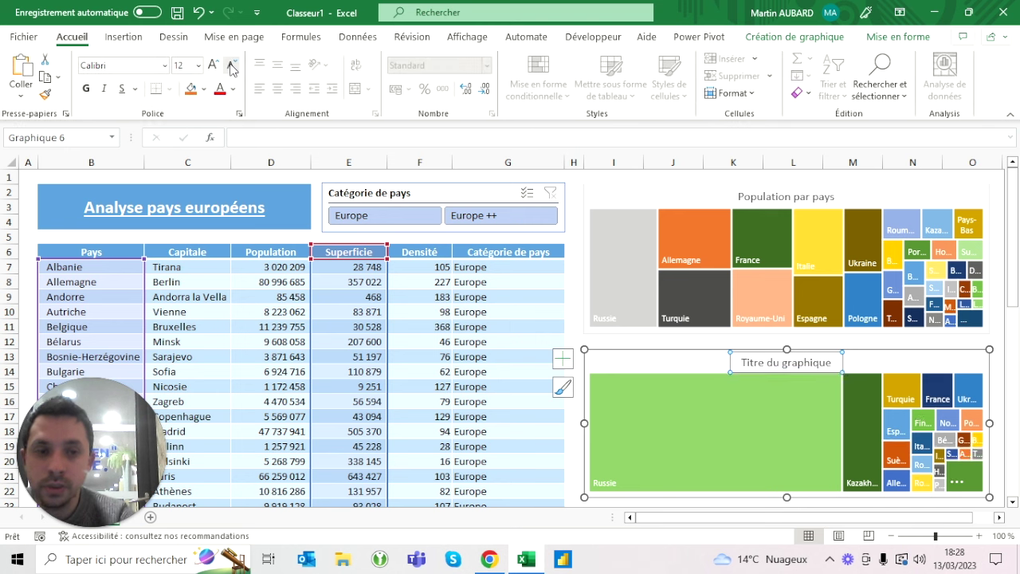
pyautogui.write('Superficie par pays')
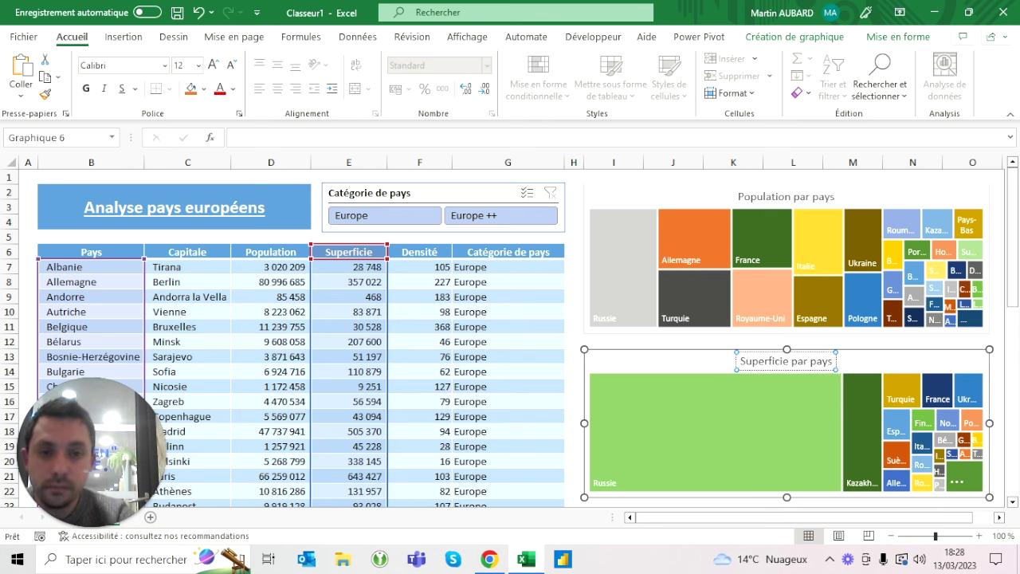
pyautogui.click(614, 176)
pyautogui.moveTo(715, 432)
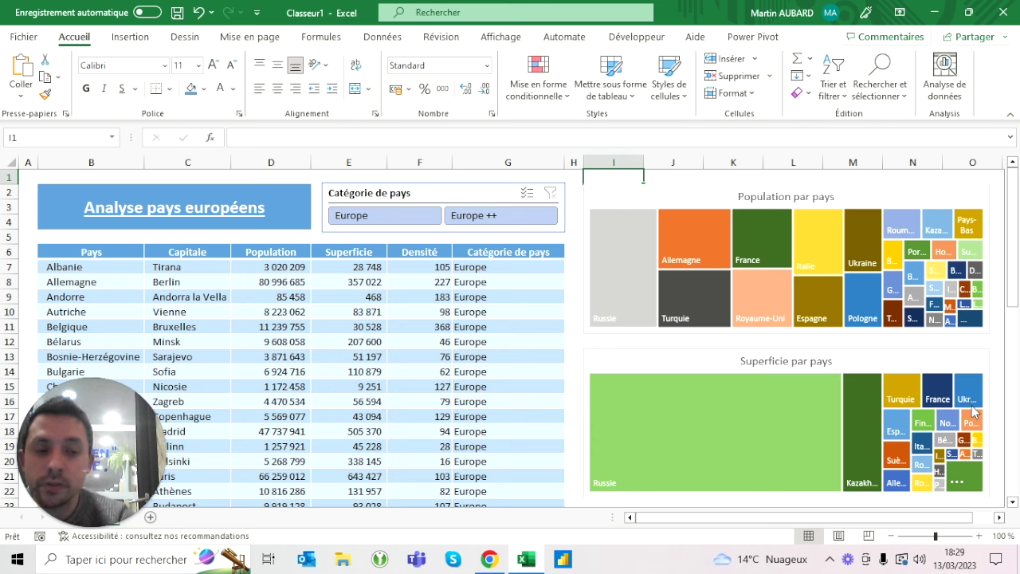
pyautogui.moveTo(969, 423)
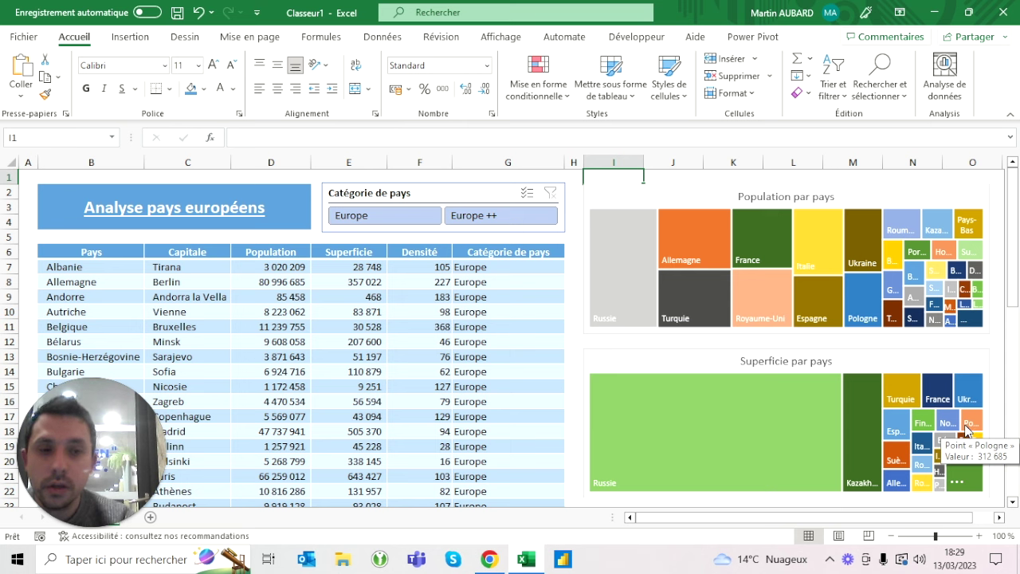
pyautogui.click(348, 311)
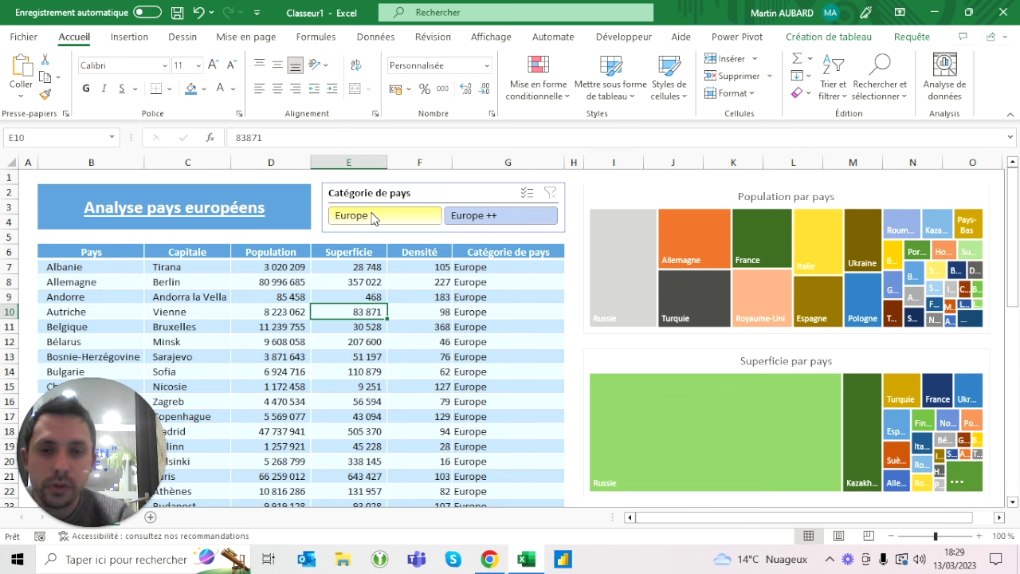
pyautogui.click(373, 220)
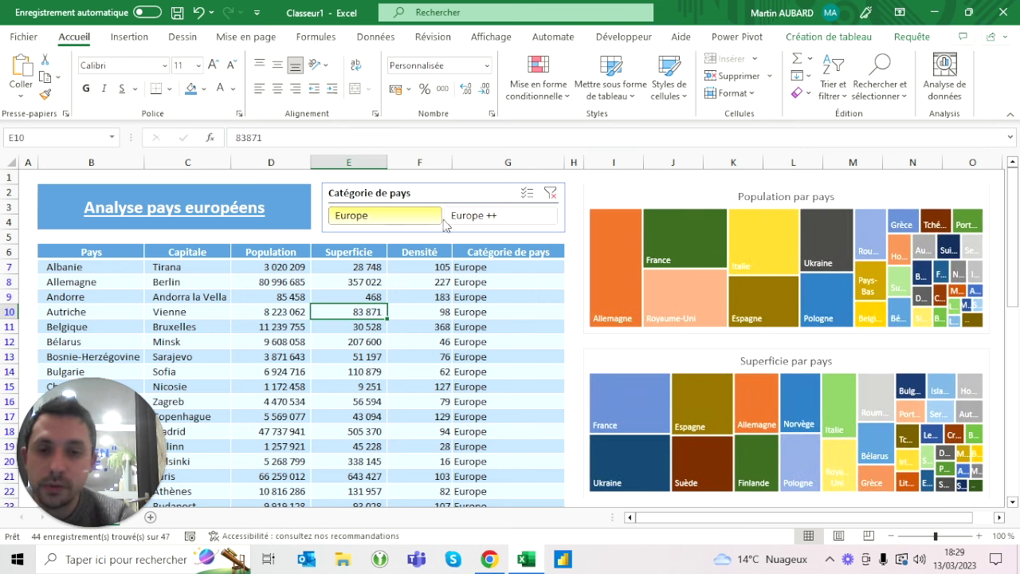
pyautogui.click(480, 227)
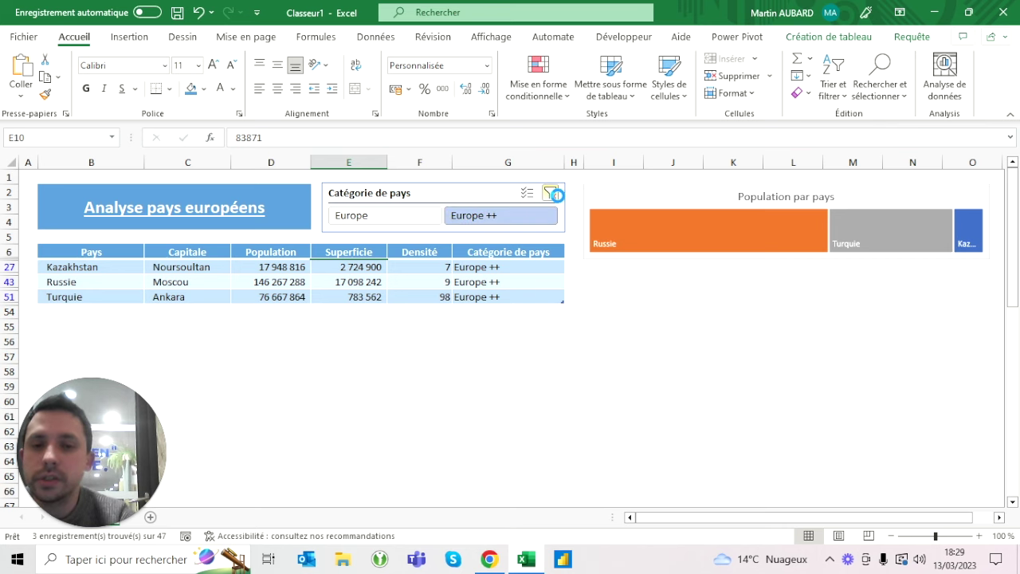
pyautogui.click(550, 193)
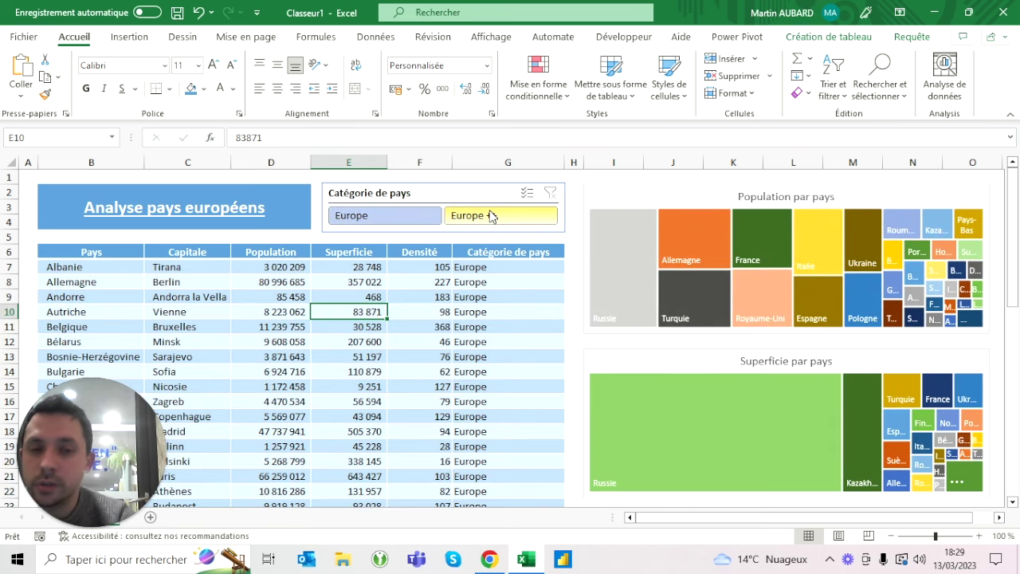
pyautogui.click(491, 215)
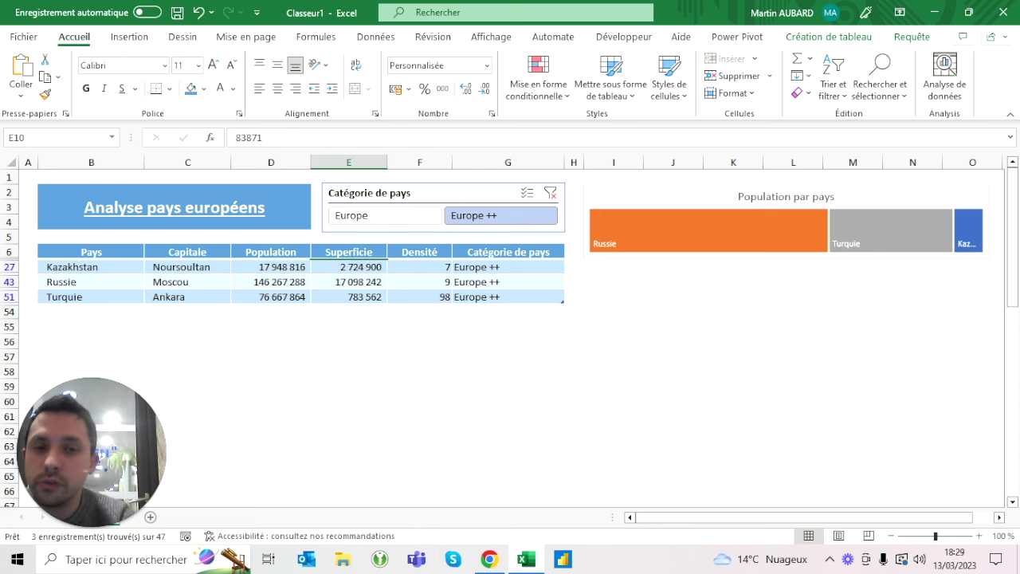
pyautogui.click(550, 193)
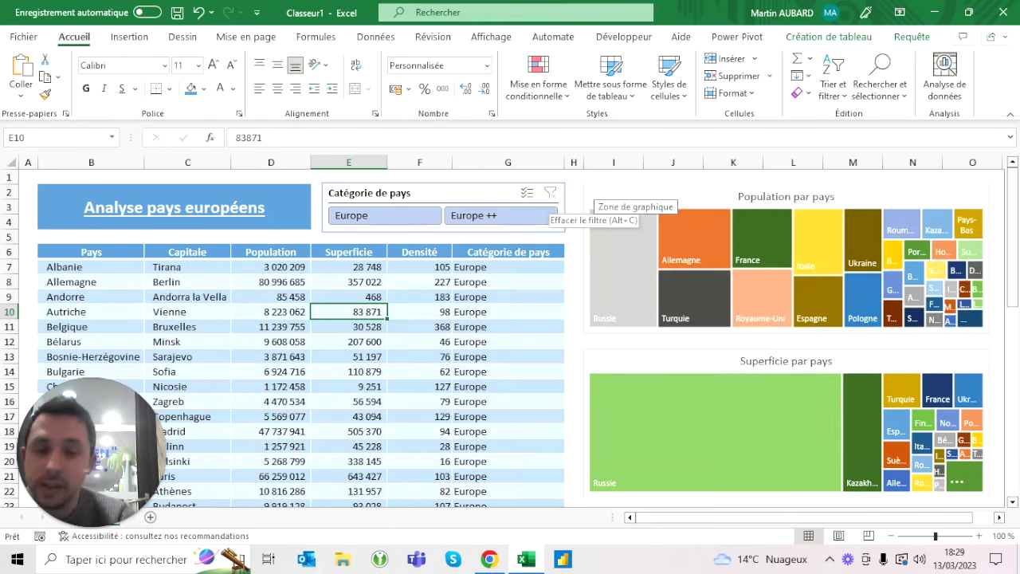
pyautogui.click(591, 193)
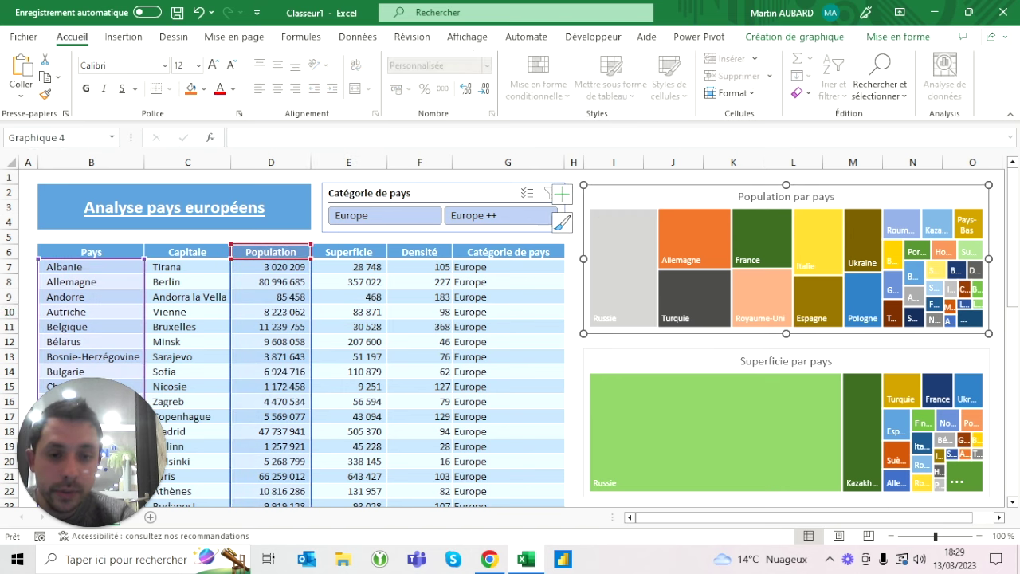
pyautogui.click(787, 423)
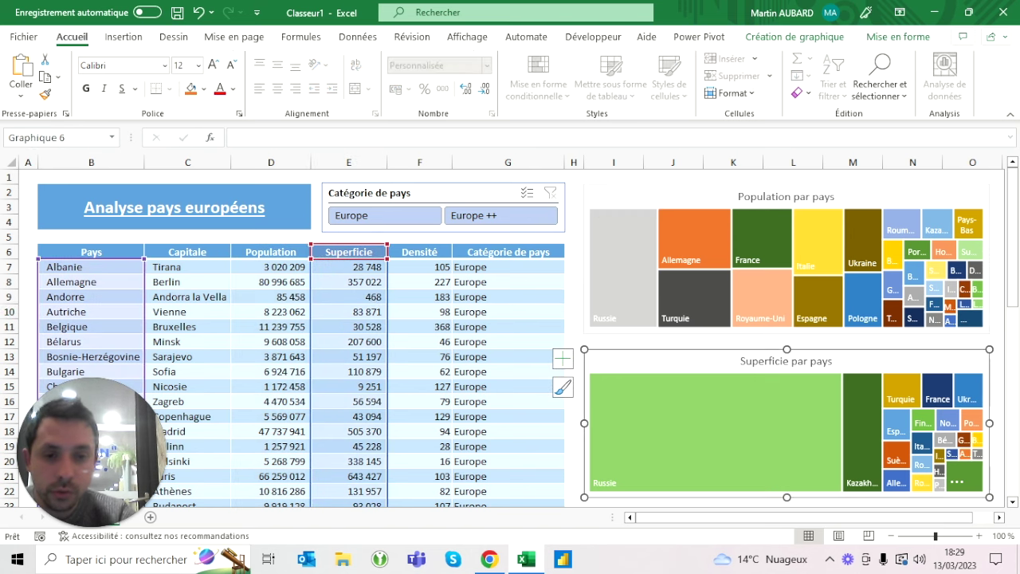
pyautogui.moveTo(787, 422); pyautogui.dragTo(787, 418)
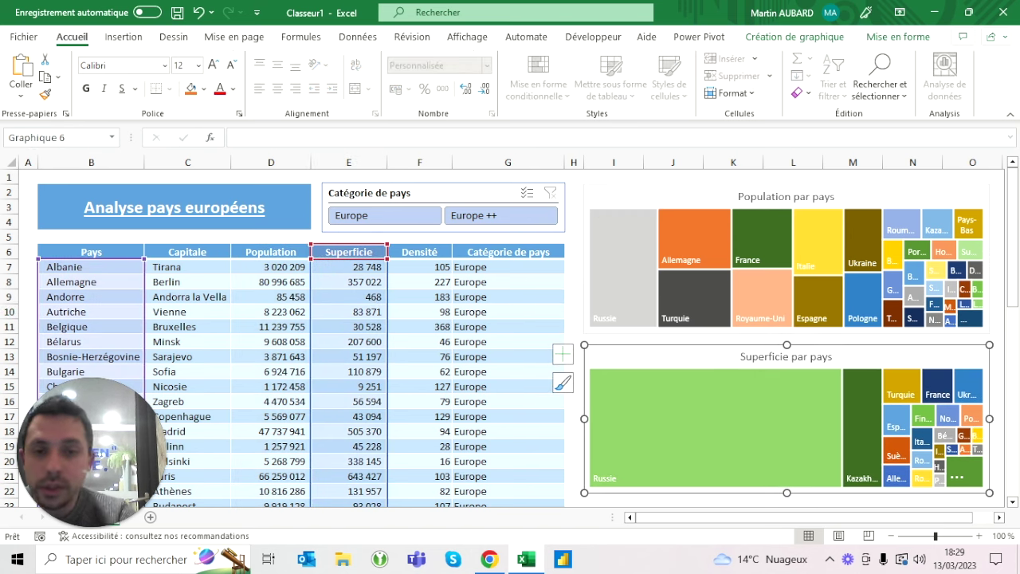
pyautogui.press('Tab')
pyautogui.keyDown('shift'); pyautogui.click(787, 419); pyautogui.keyUp('shift')
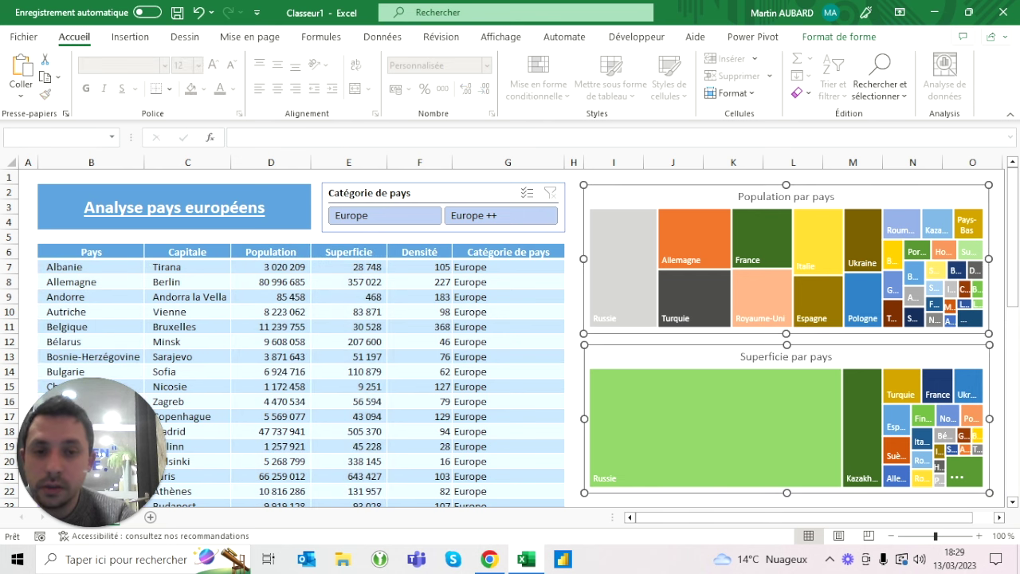
pyautogui.keyDown('shift'); pyautogui.click(383, 193); pyautogui.keyUp('shift')
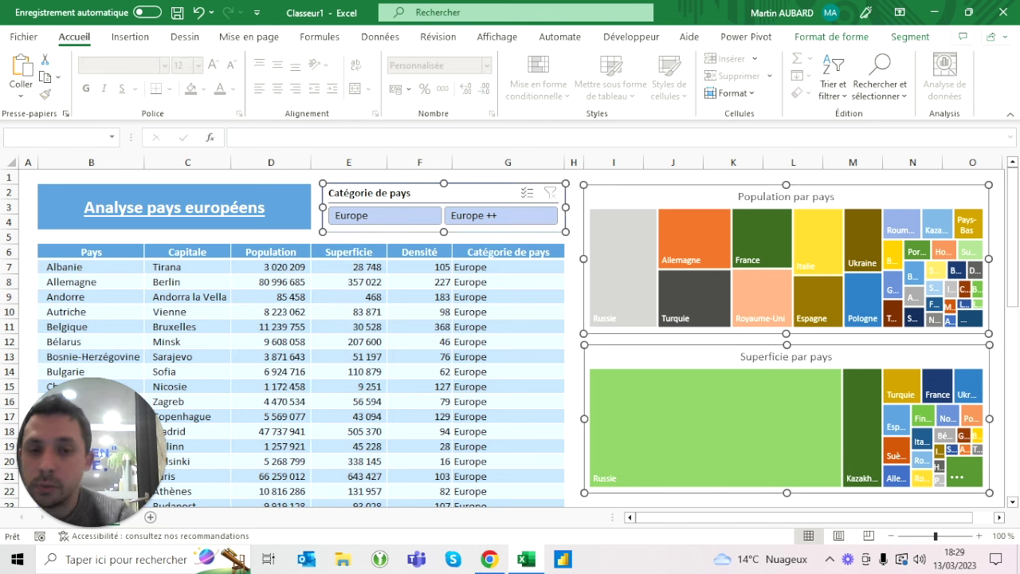
pyautogui.rightClick(495, 192)
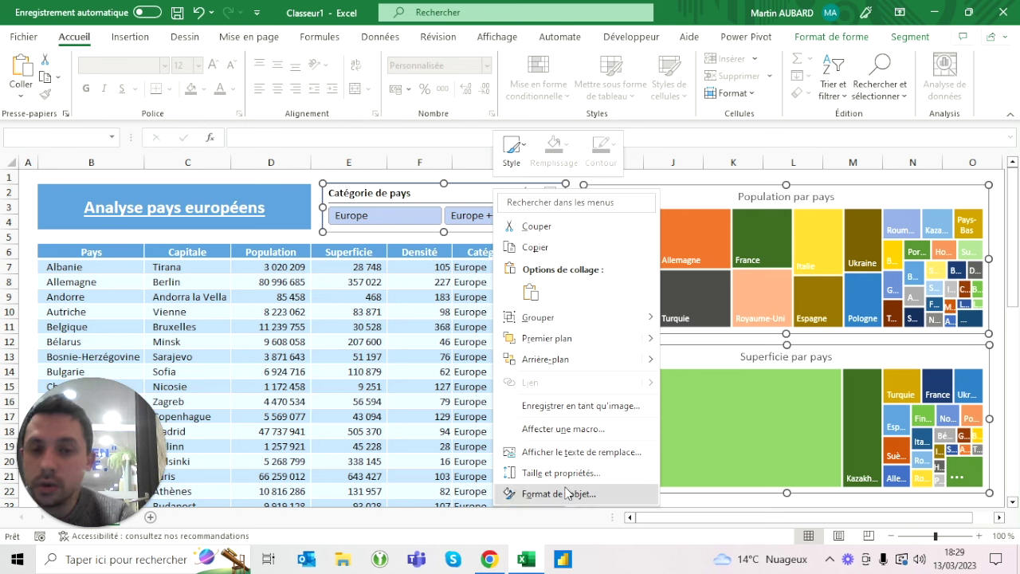
pyautogui.click(564, 475)
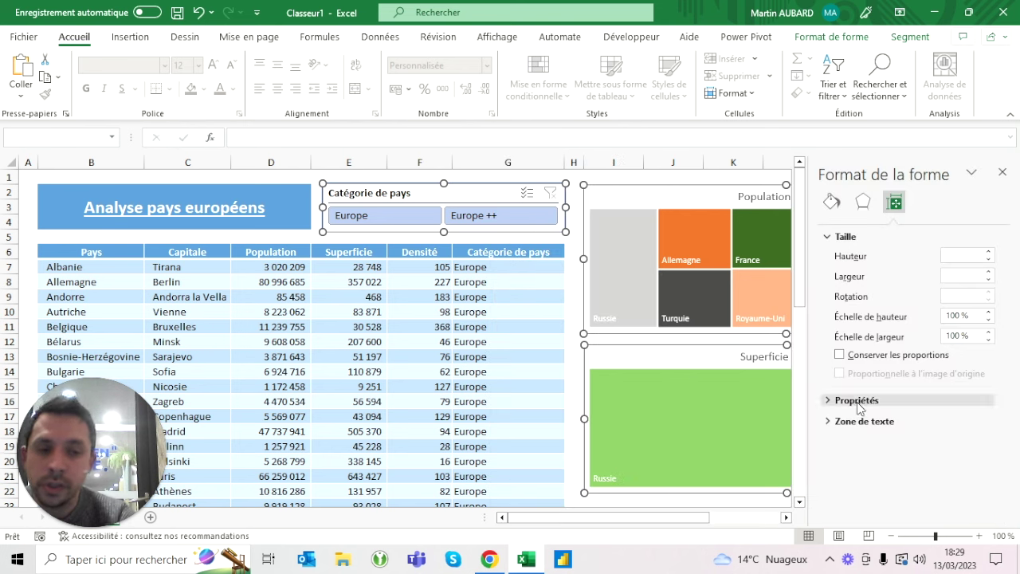
pyautogui.click(848, 402)
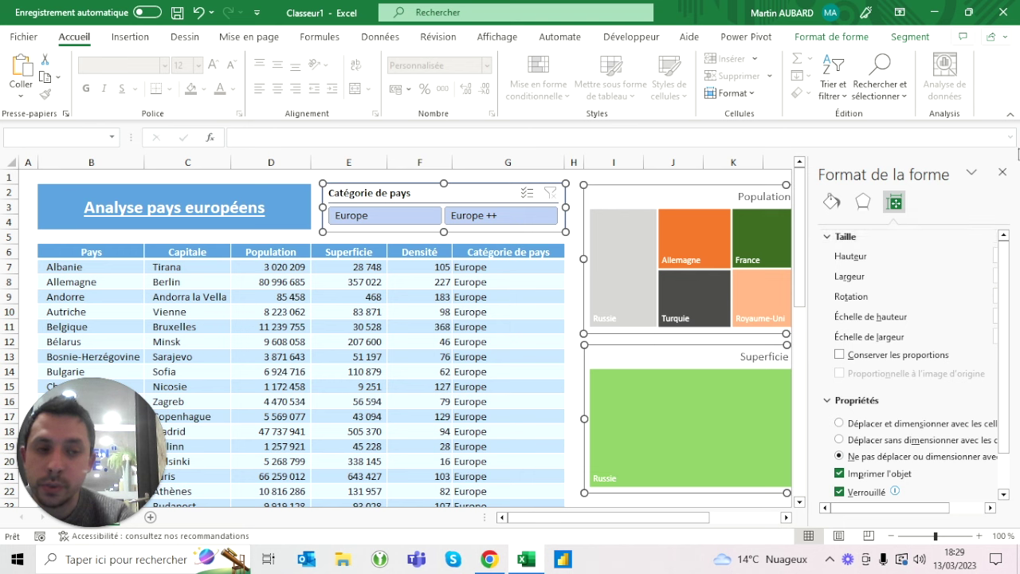
pyautogui.click(1003, 172)
pyautogui.click(348, 327)
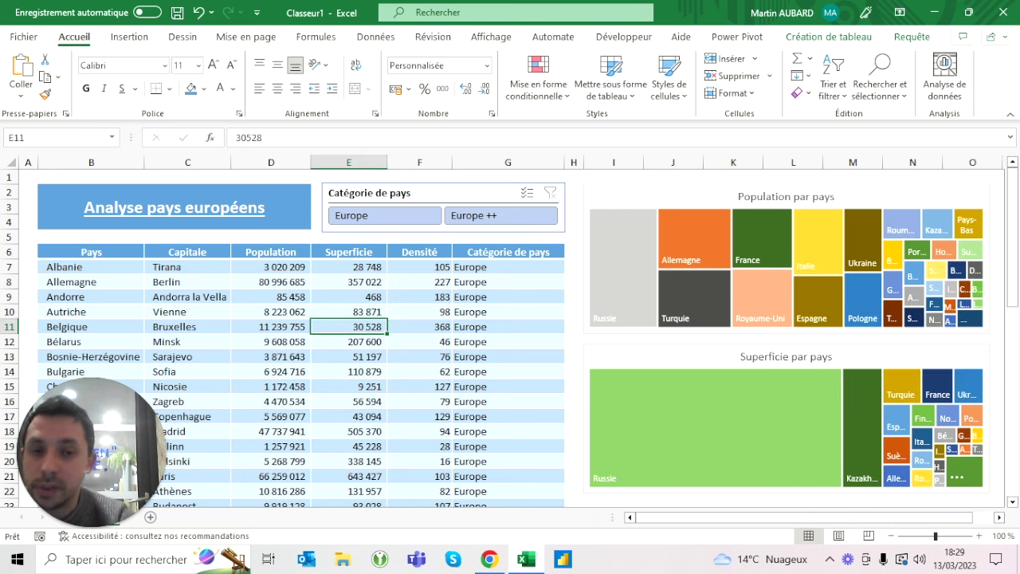
pyautogui.click(470, 222)
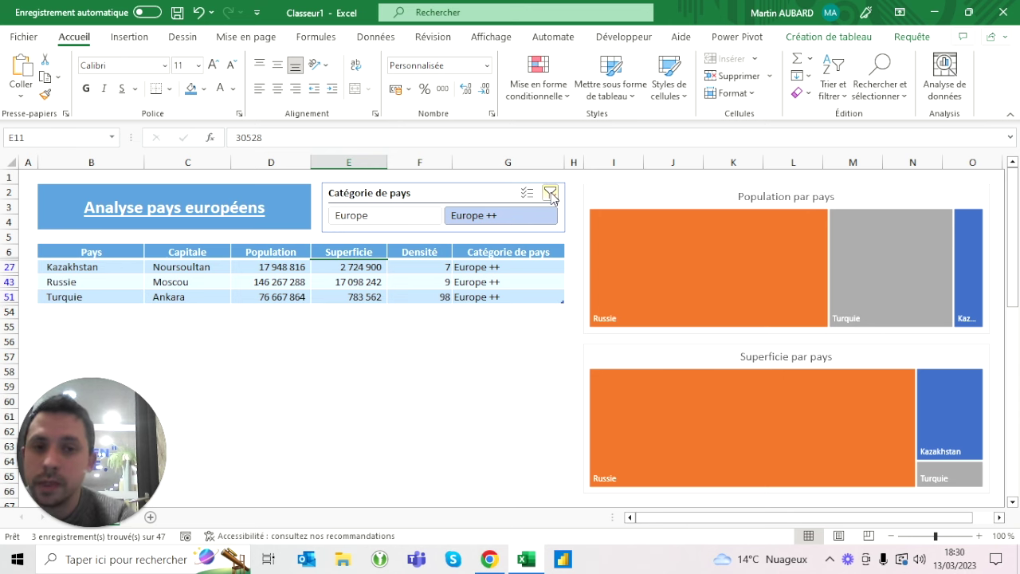
pyautogui.click(551, 194)
pyautogui.click(786, 196)
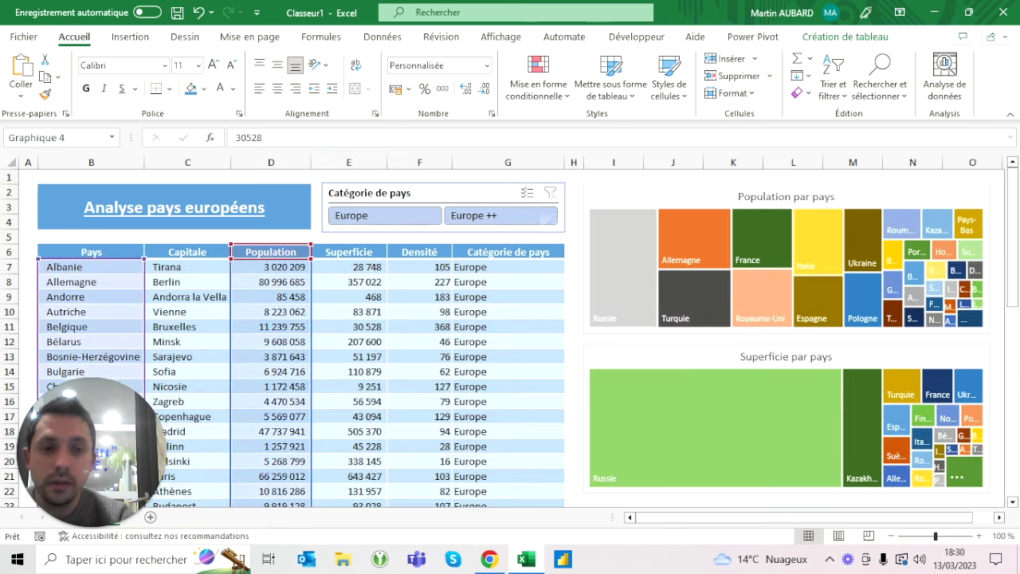
pyautogui.click(348, 326)
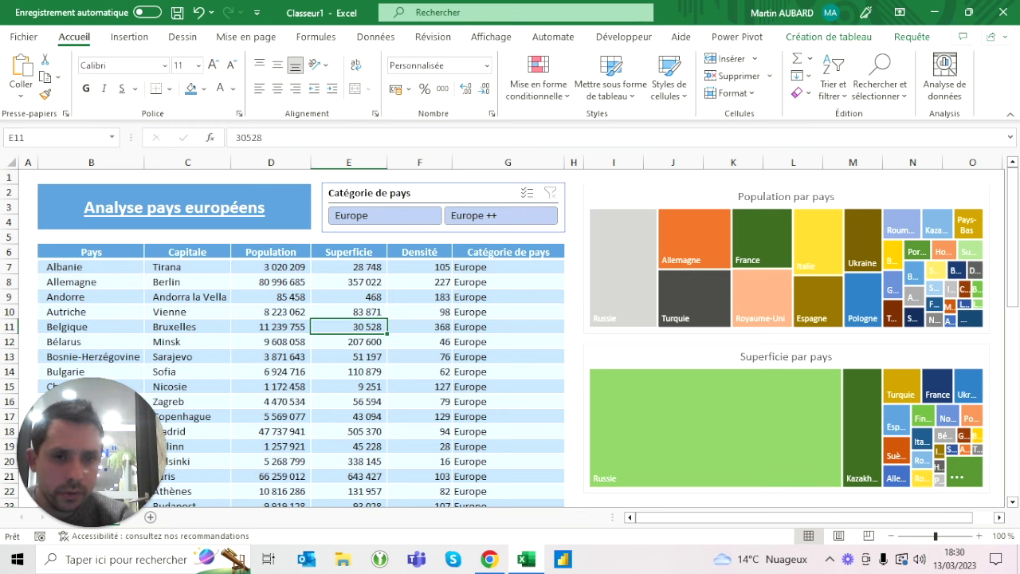
pyautogui.click(785, 196)
pyautogui.click(348, 327)
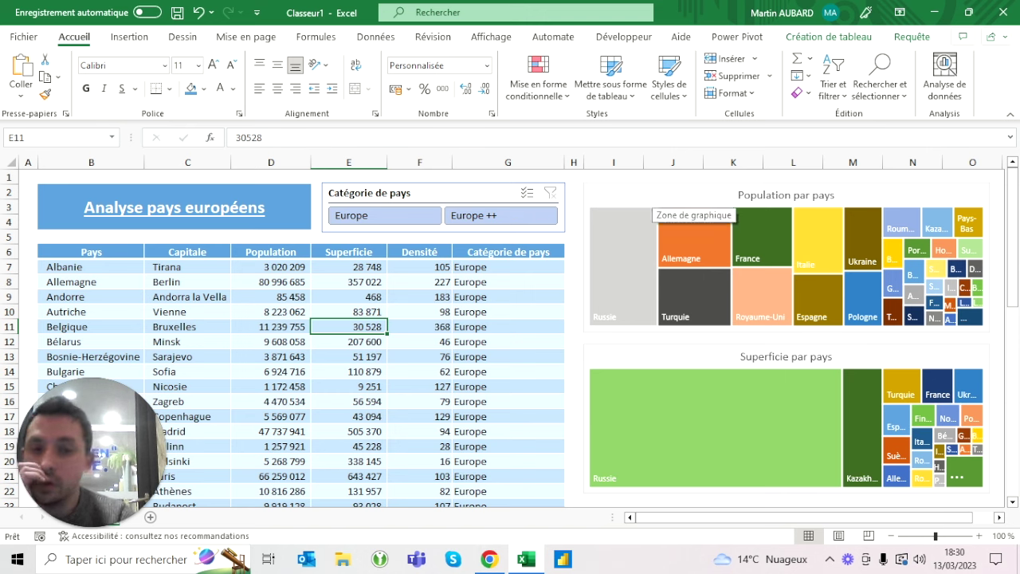
pyautogui.click(644, 275)
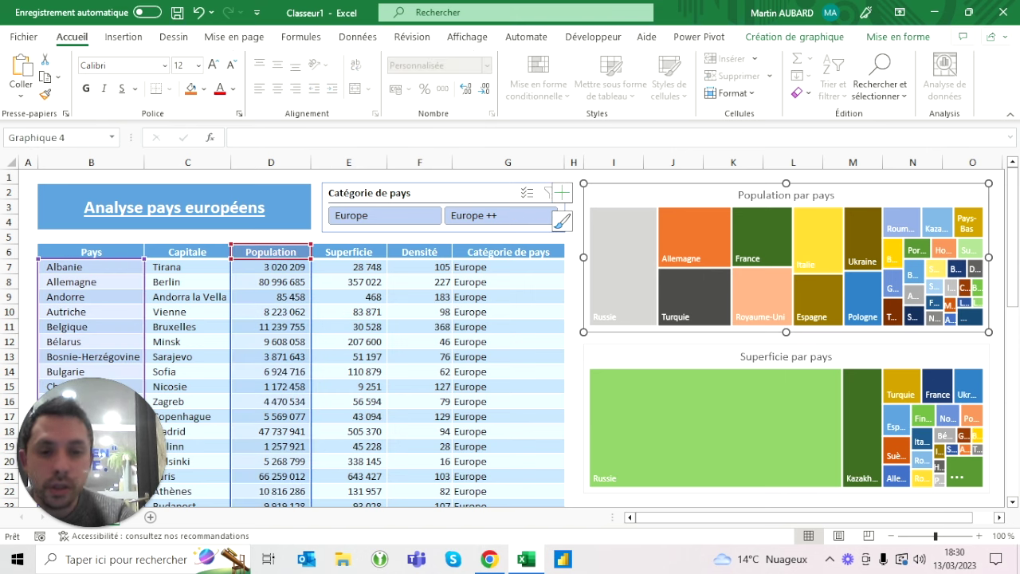
# - Set the population treemap's outline to Sans contour
pyautogui.keyDown('ctrl'); pyautogui.click(797, 351); pyautogui.keyUp('ctrl')
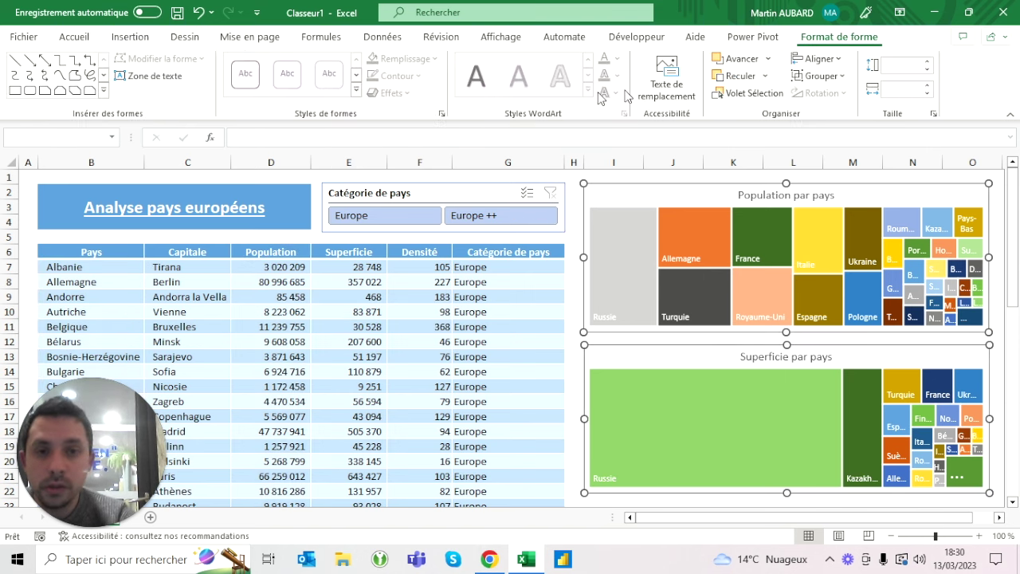
pyautogui.click(646, 199)
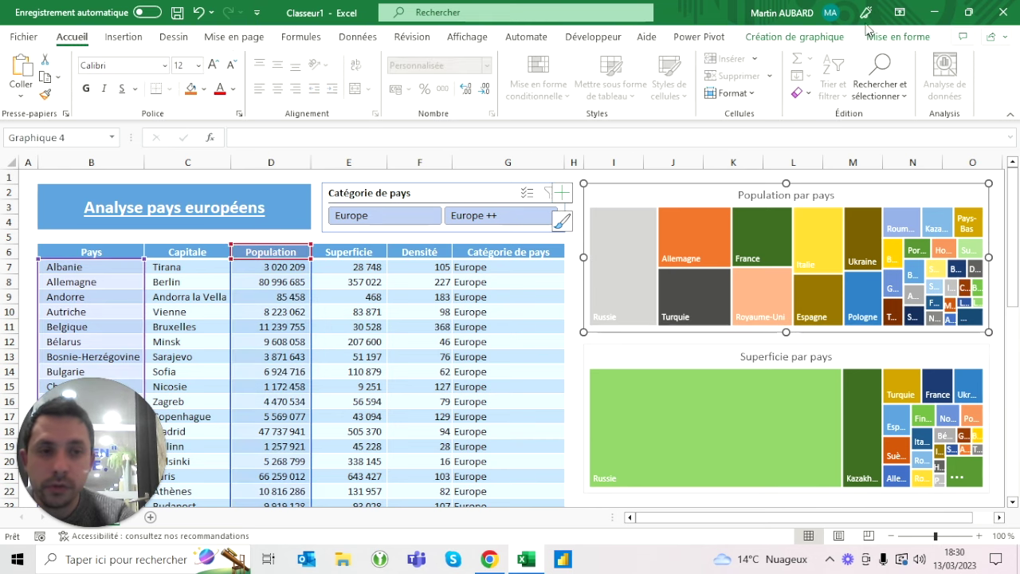
pyautogui.click(884, 45)
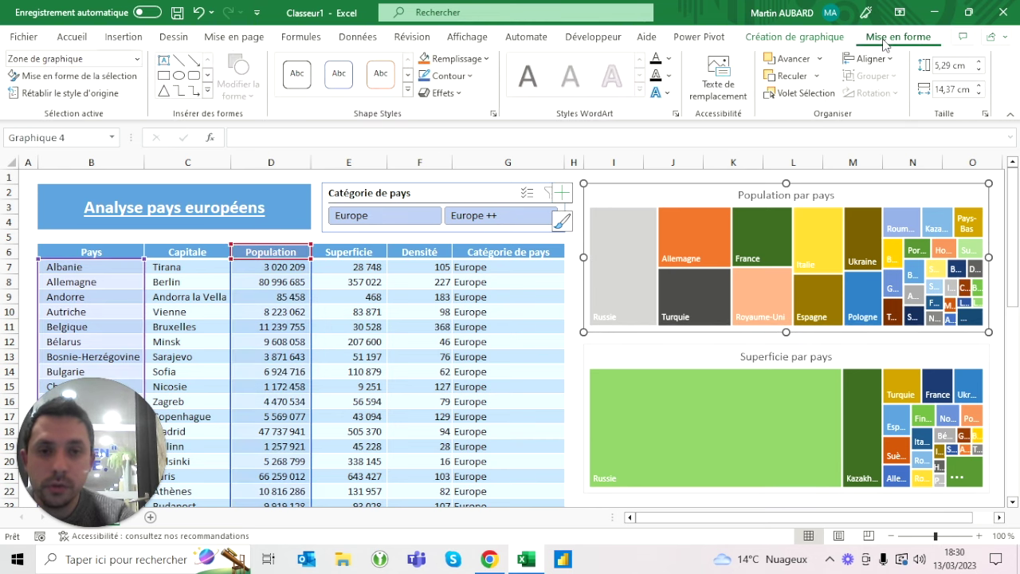
pyautogui.click(447, 76)
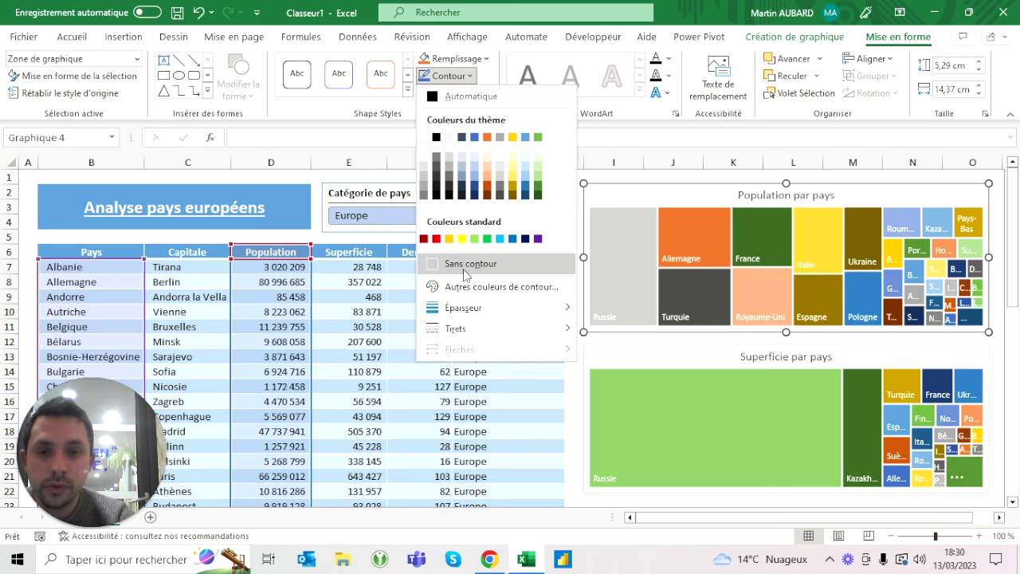
pyautogui.click(471, 263)
pyautogui.click(349, 327)
# - Set the area treemap's outline to Sans contour as well
pyautogui.click(941, 355)
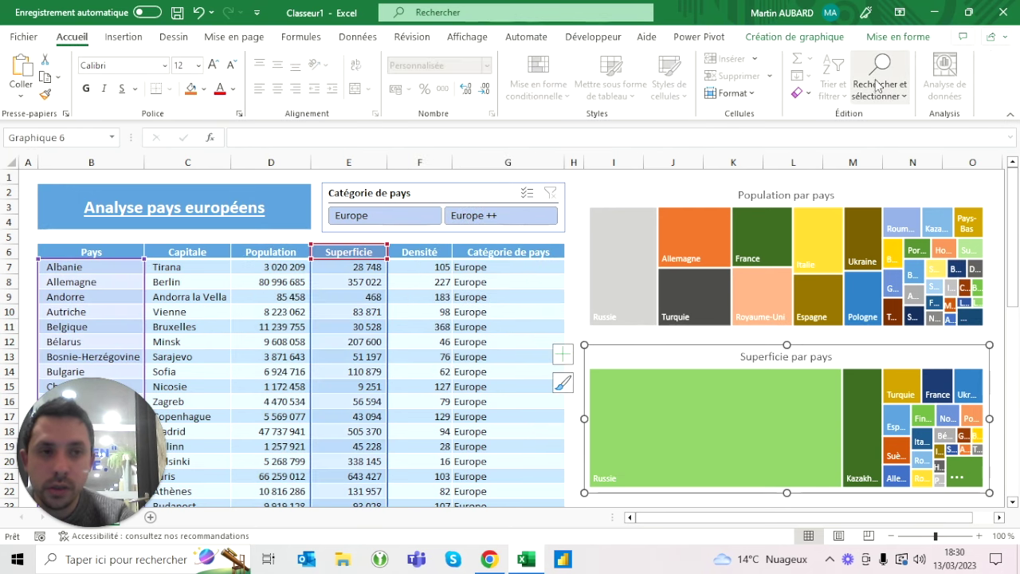
pyautogui.click(917, 38)
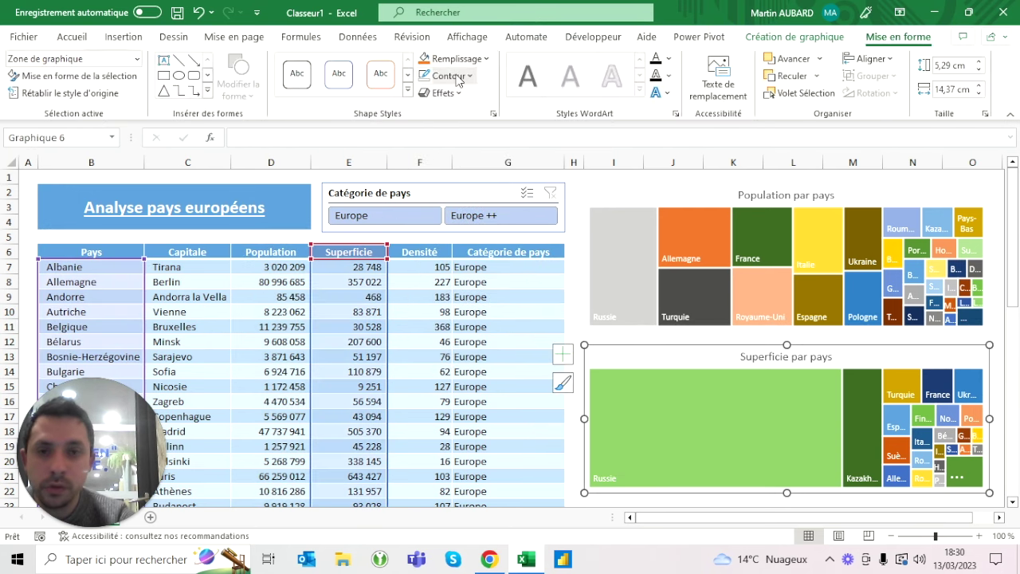
pyautogui.click(447, 76)
pyautogui.click(470, 263)
pyautogui.click(349, 327)
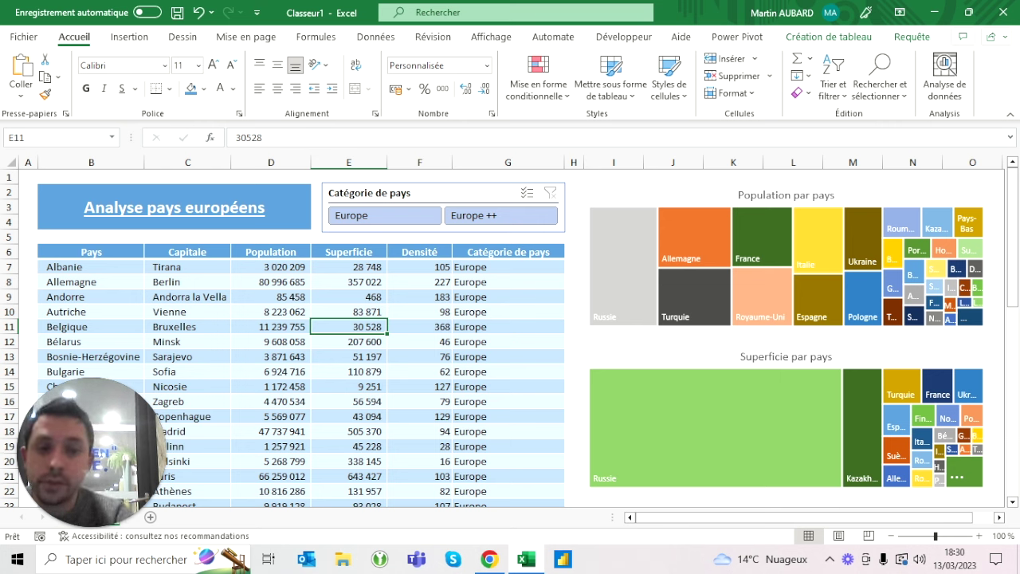
pyautogui.click(382, 193)
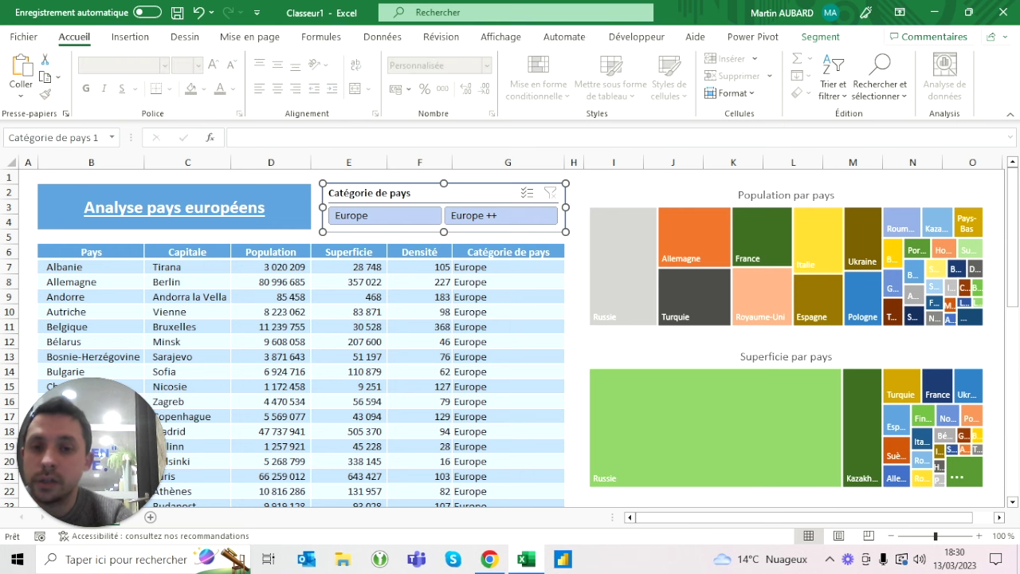
pyautogui.press('Escape')
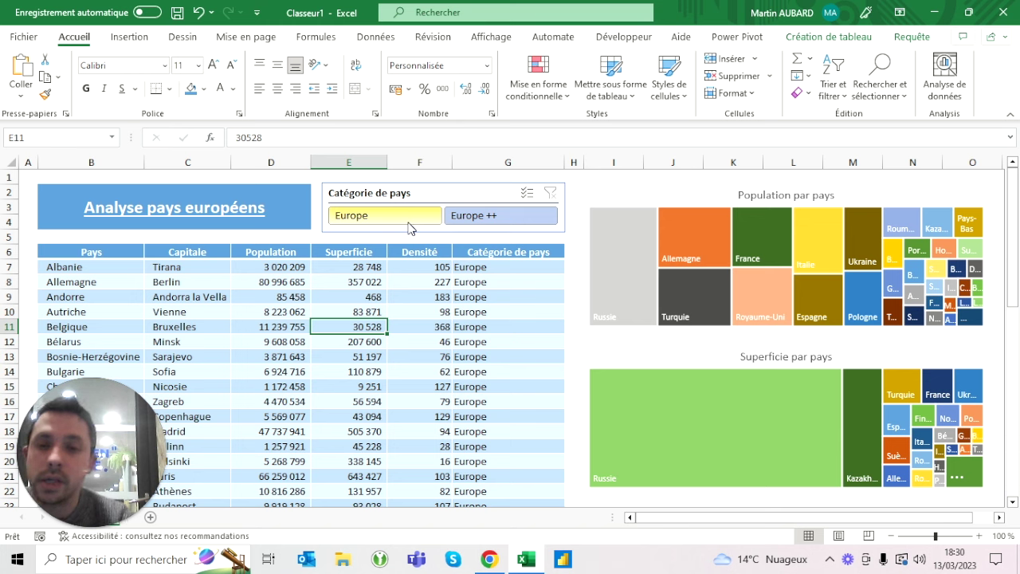
pyautogui.click(408, 228)
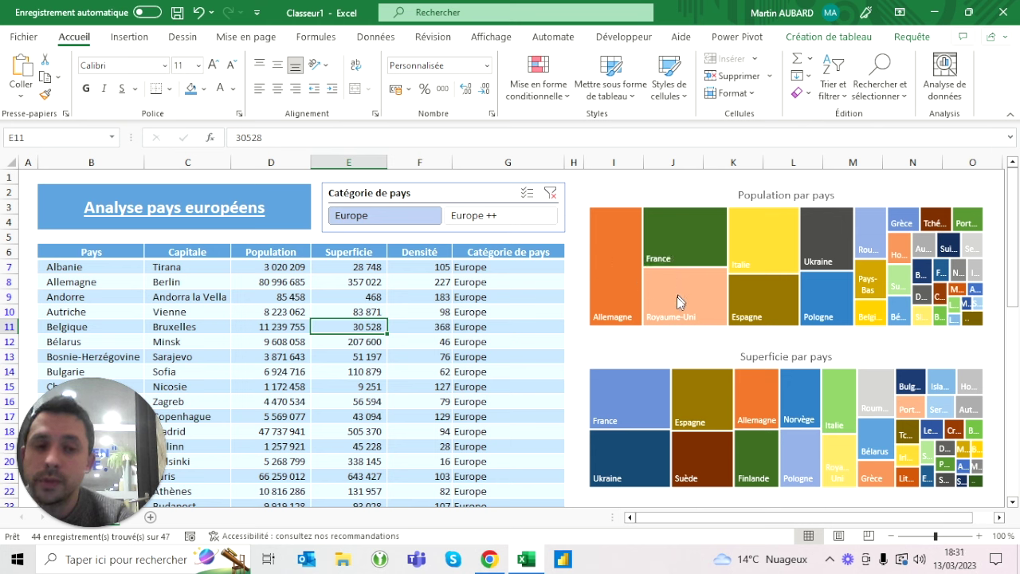
pyautogui.click(512, 218)
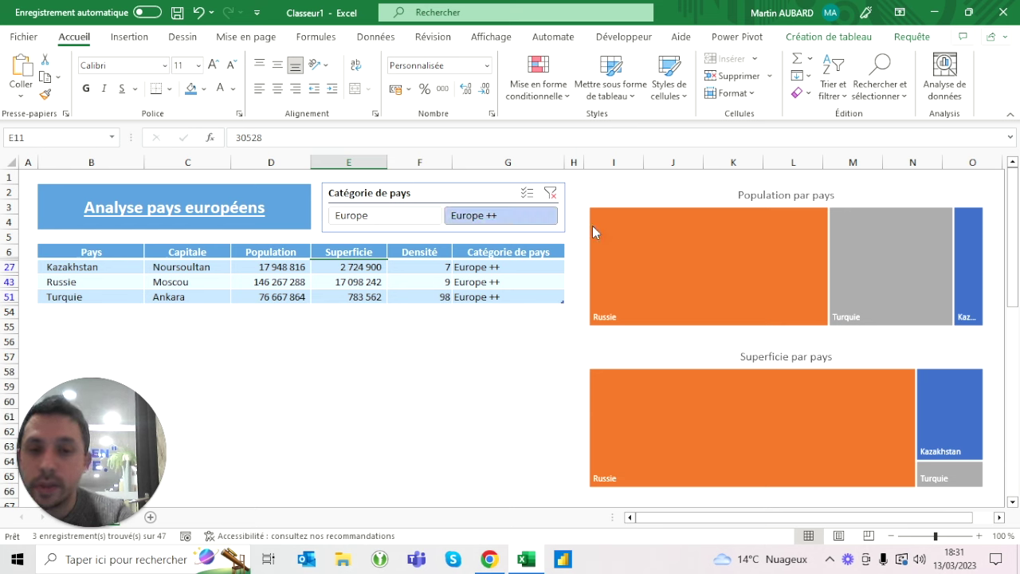
pyautogui.click(550, 196)
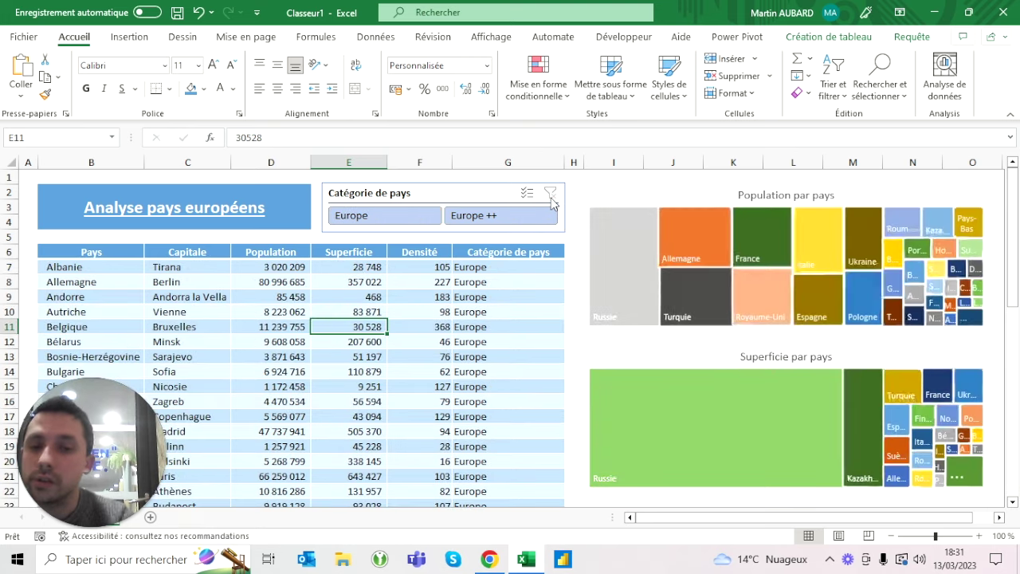
pyautogui.click(507, 267)
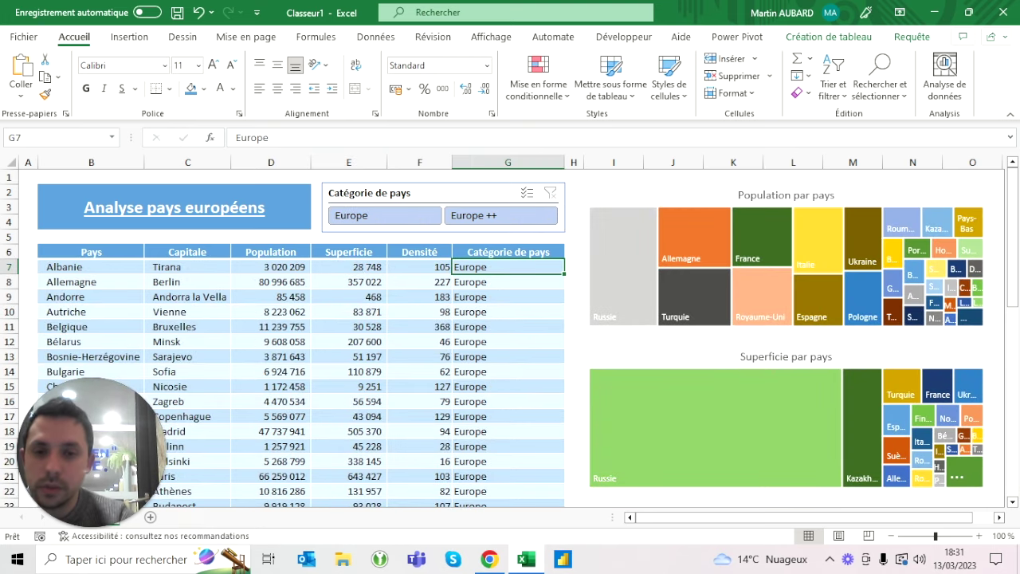
# - Indent the Catégorie de pays values G7:G53 one step with Augmenter le retrait, then return to A1
pyautogui.click(420, 267)
pyautogui.hotkey('ctrl', 'shift', 'Down')
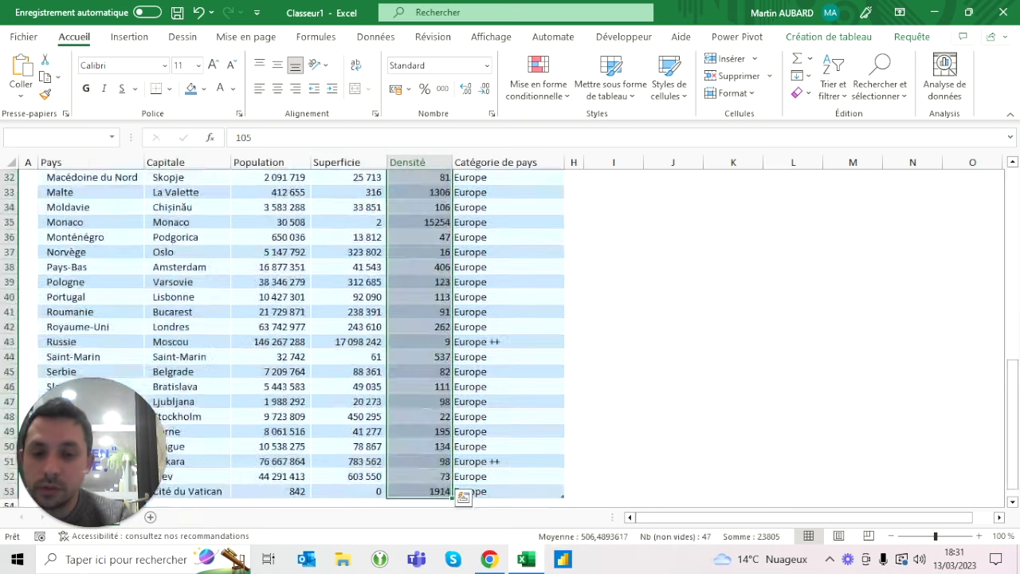
pyautogui.hotkey('ctrl', 'BackSpace')
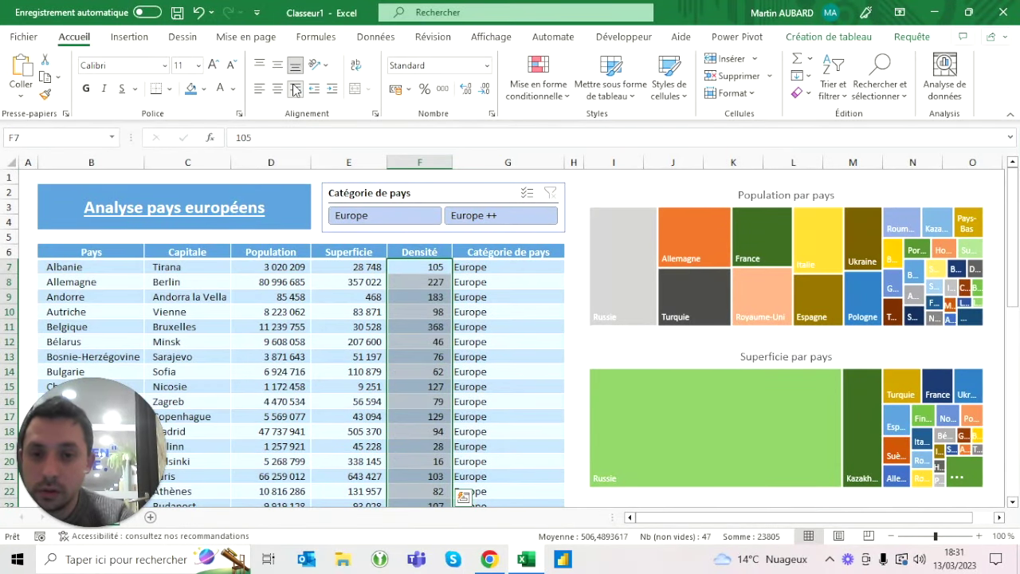
pyautogui.press('Left')
pyautogui.press('Right')
pyautogui.press('Right')
pyautogui.hotkey('ctrl', 'shift', 'Down')
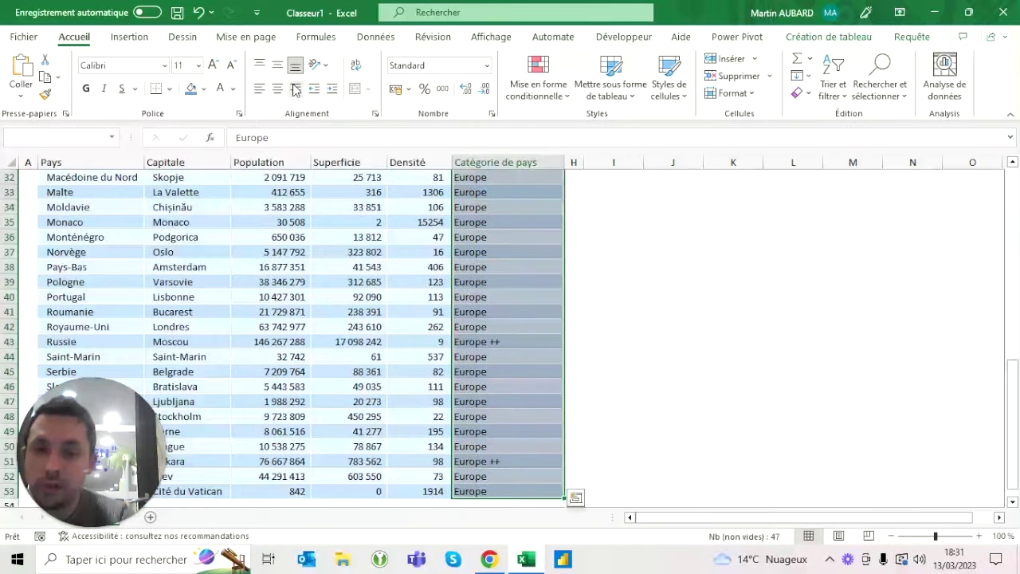
pyautogui.click(334, 93)
pyautogui.hotkey('ctrl', 'BackSpace')
pyautogui.press('Down')
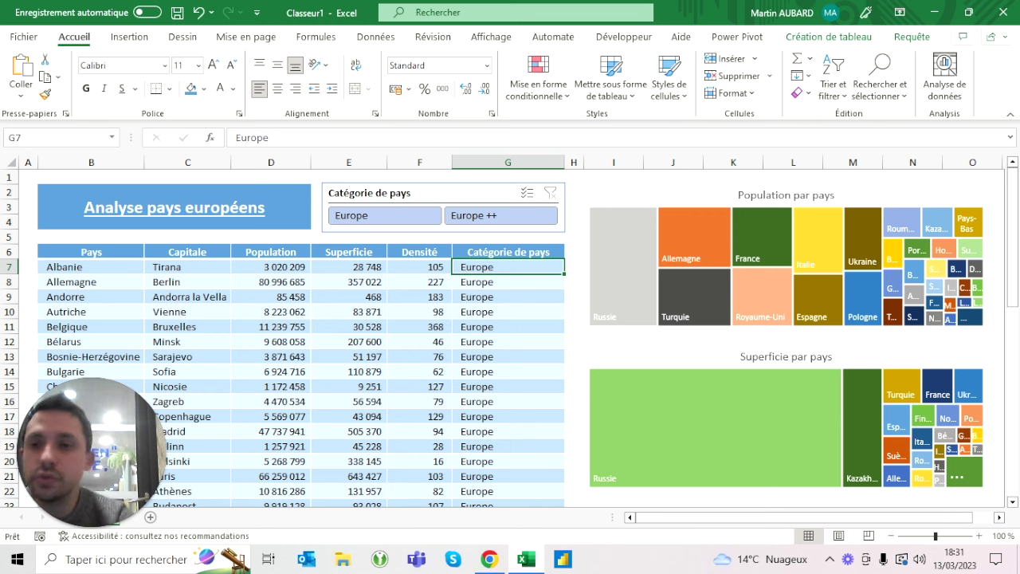
pyautogui.hotkey('ctrl', 'Home')
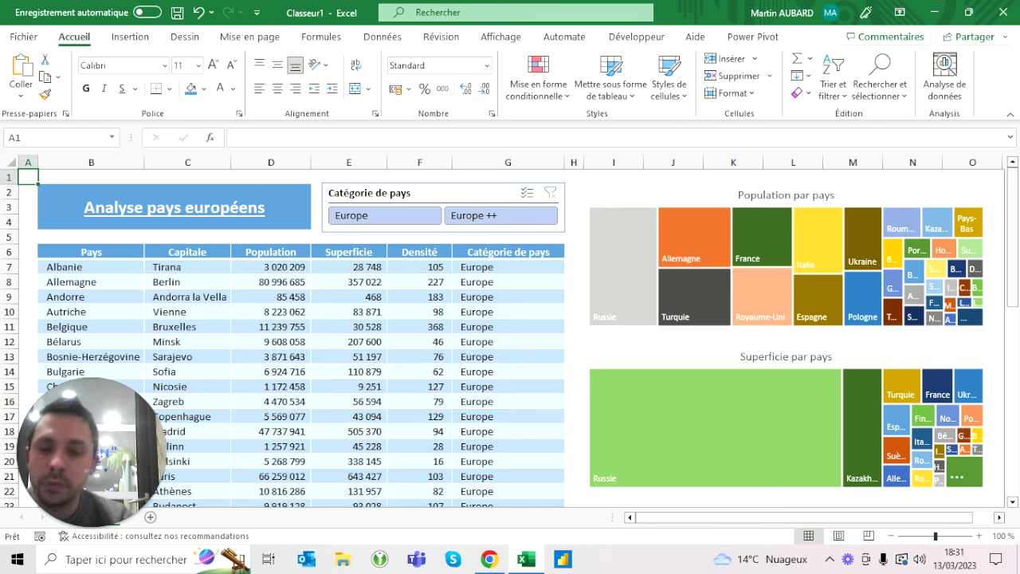